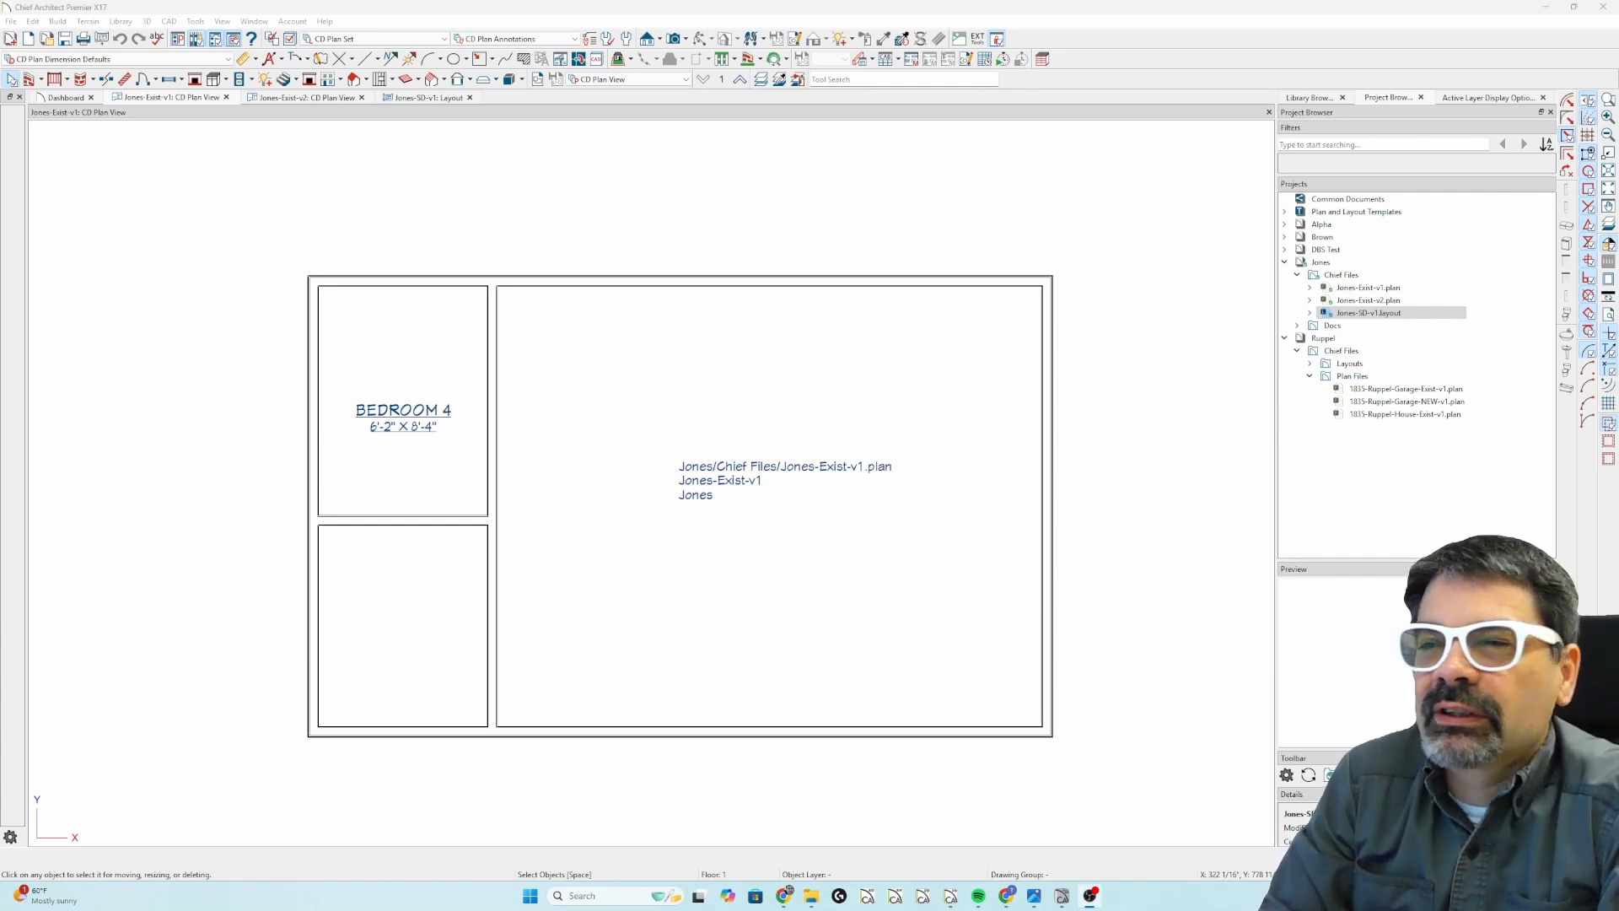
# Step: Select the large room on the plan and then clear the selection again
pyautogui.click(536, 423)
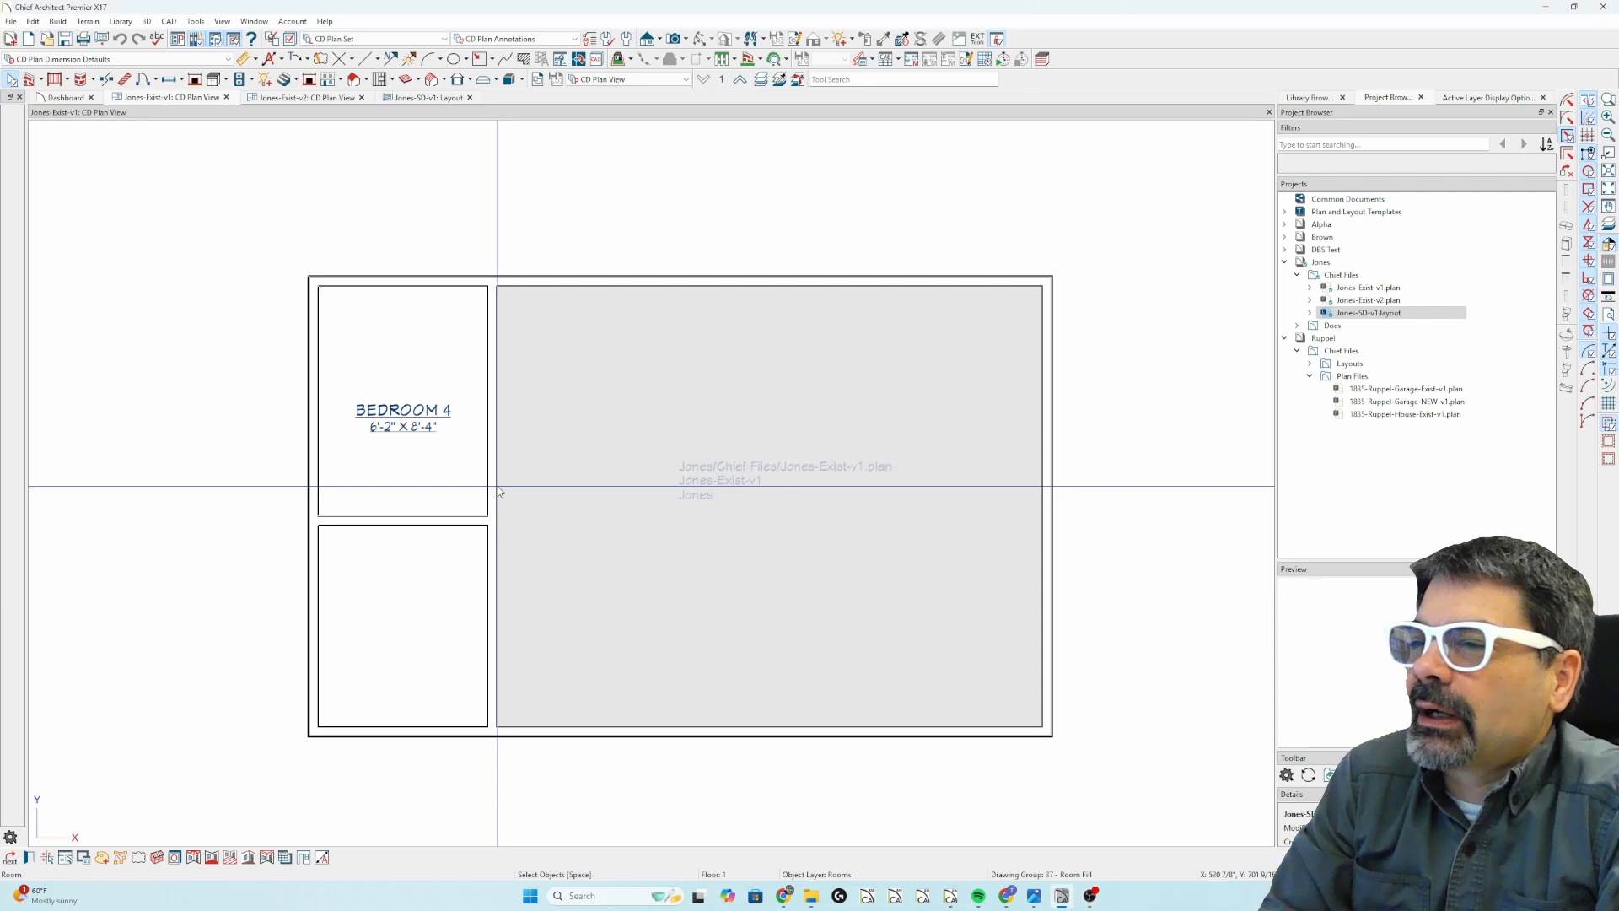
pyautogui.click(427, 580)
pyautogui.press('Escape')
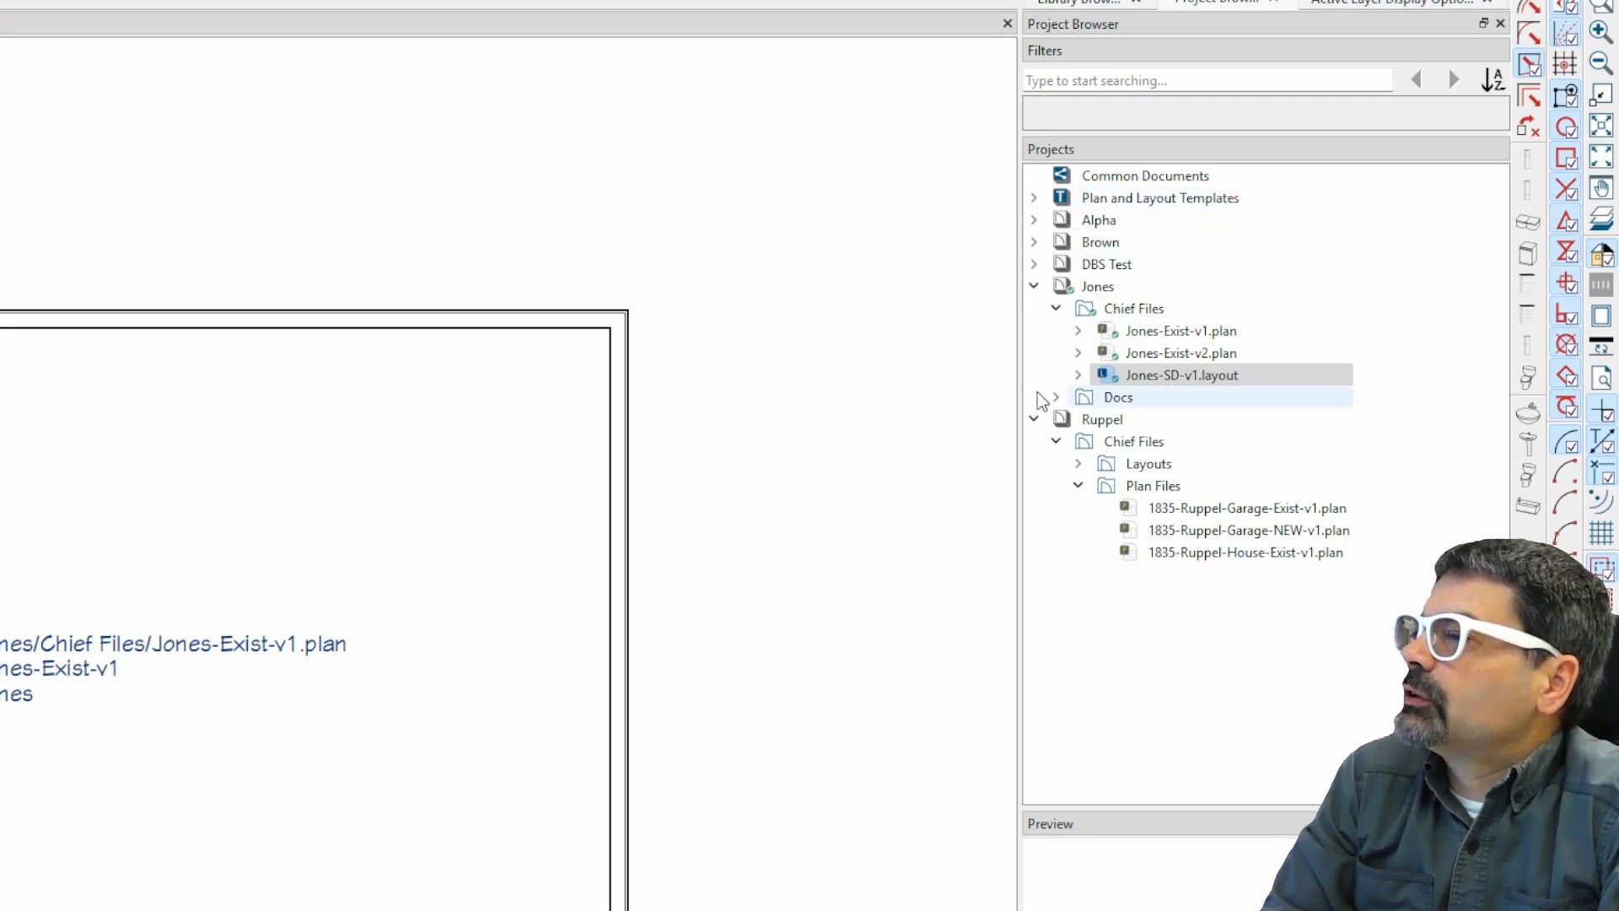
# Step: Browse the Jones project's context menu and Folders submenu three times without choosing anything
pyautogui.rightClick(1095, 285)
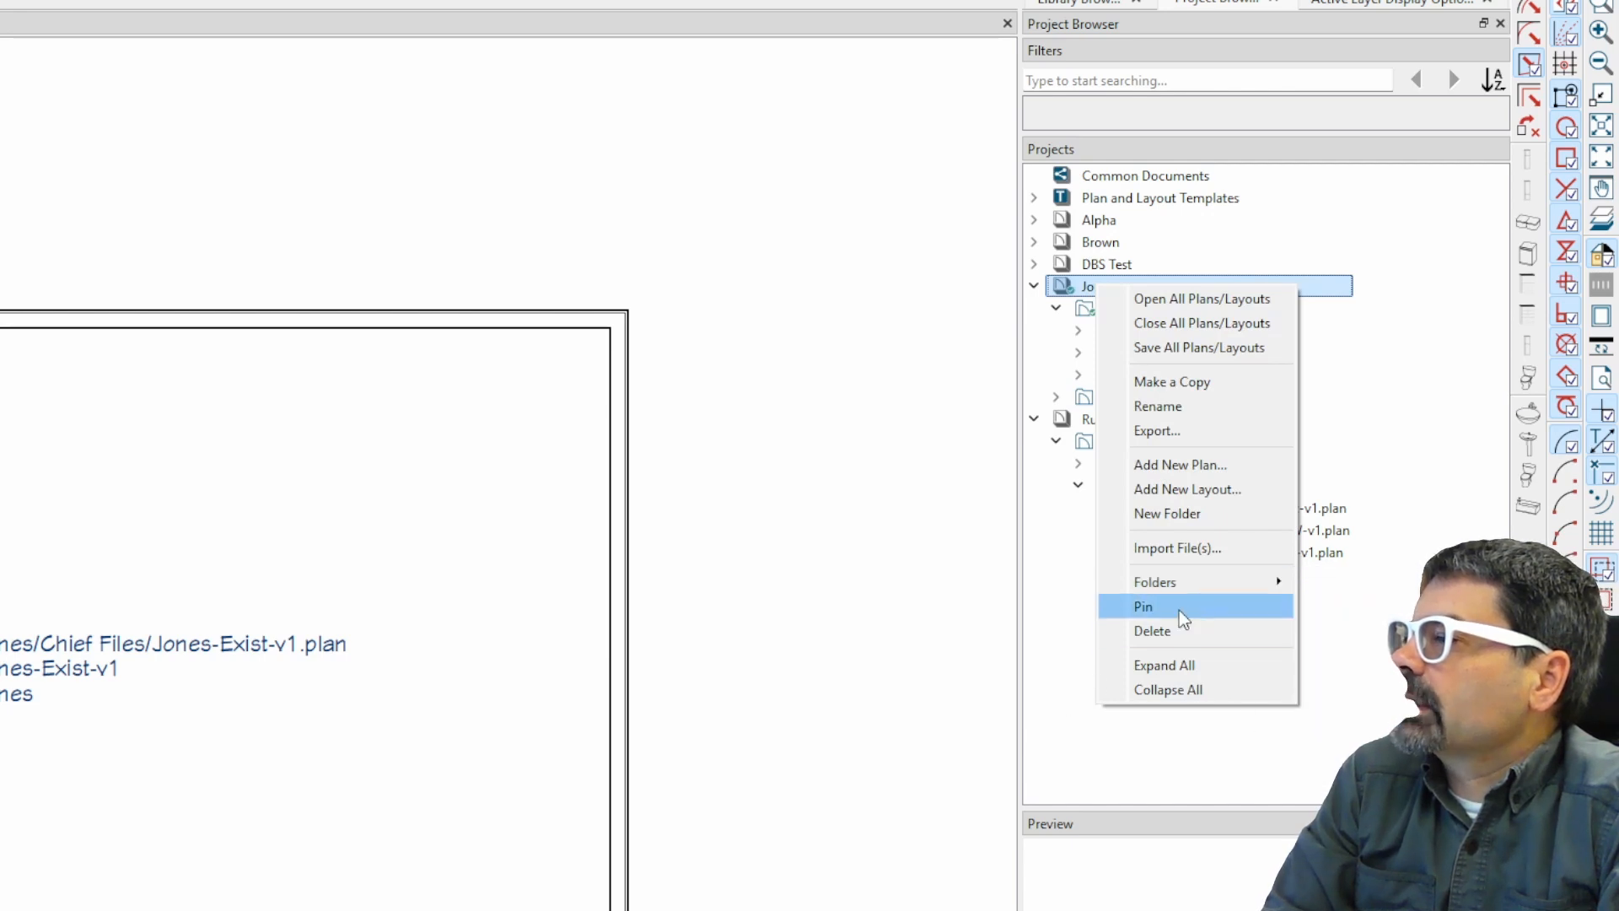
pyautogui.moveTo(1154, 582)
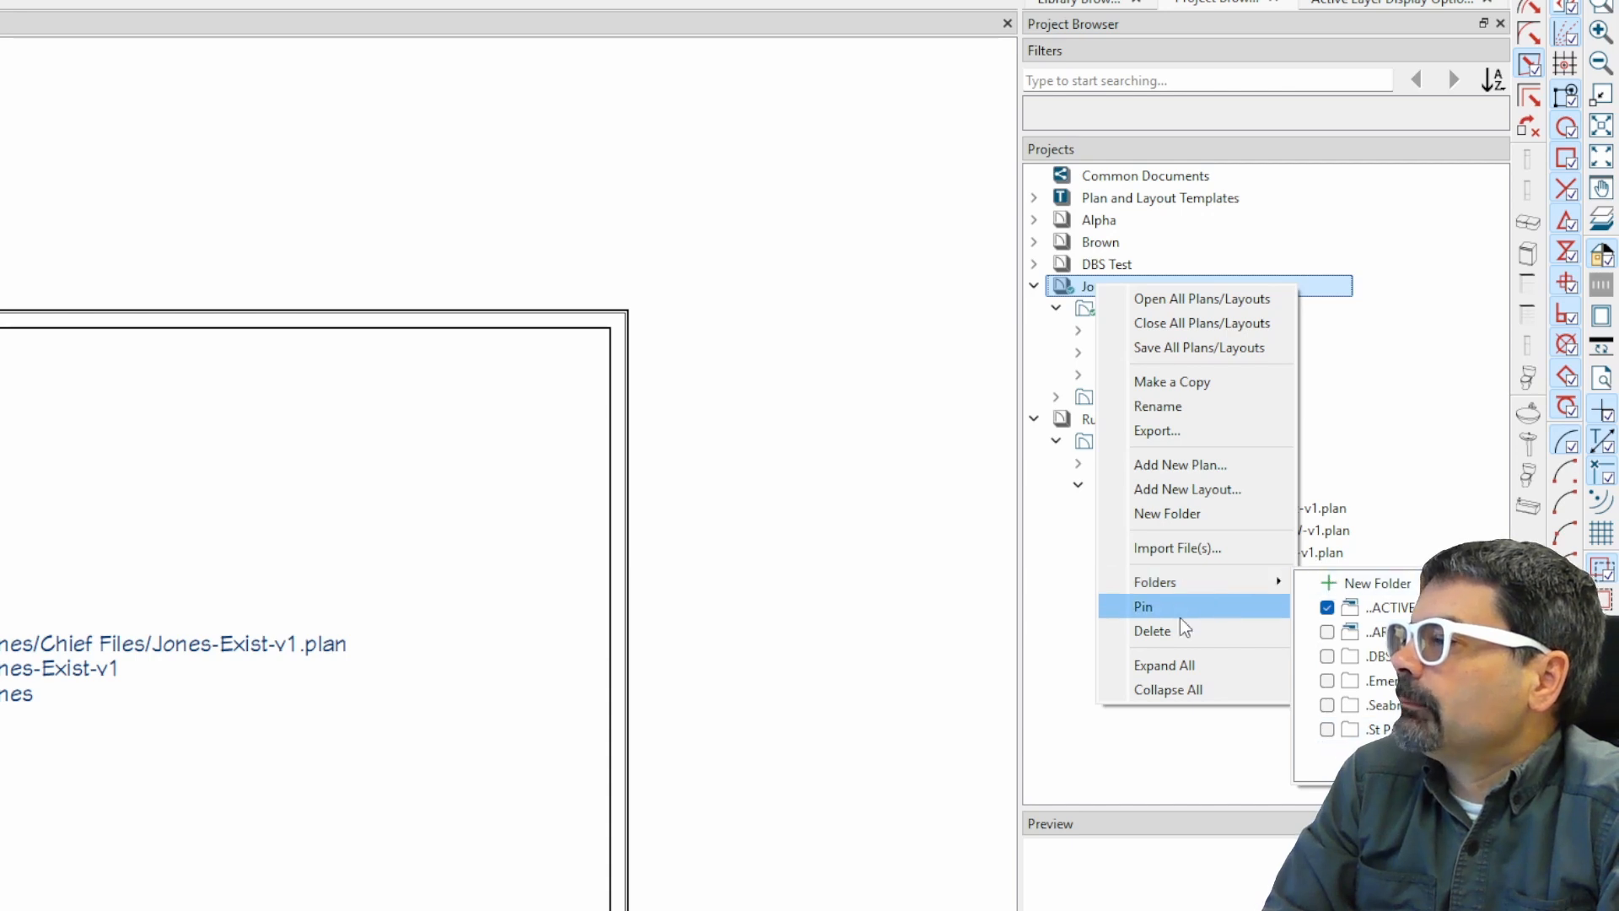
pyautogui.click(1049, 621)
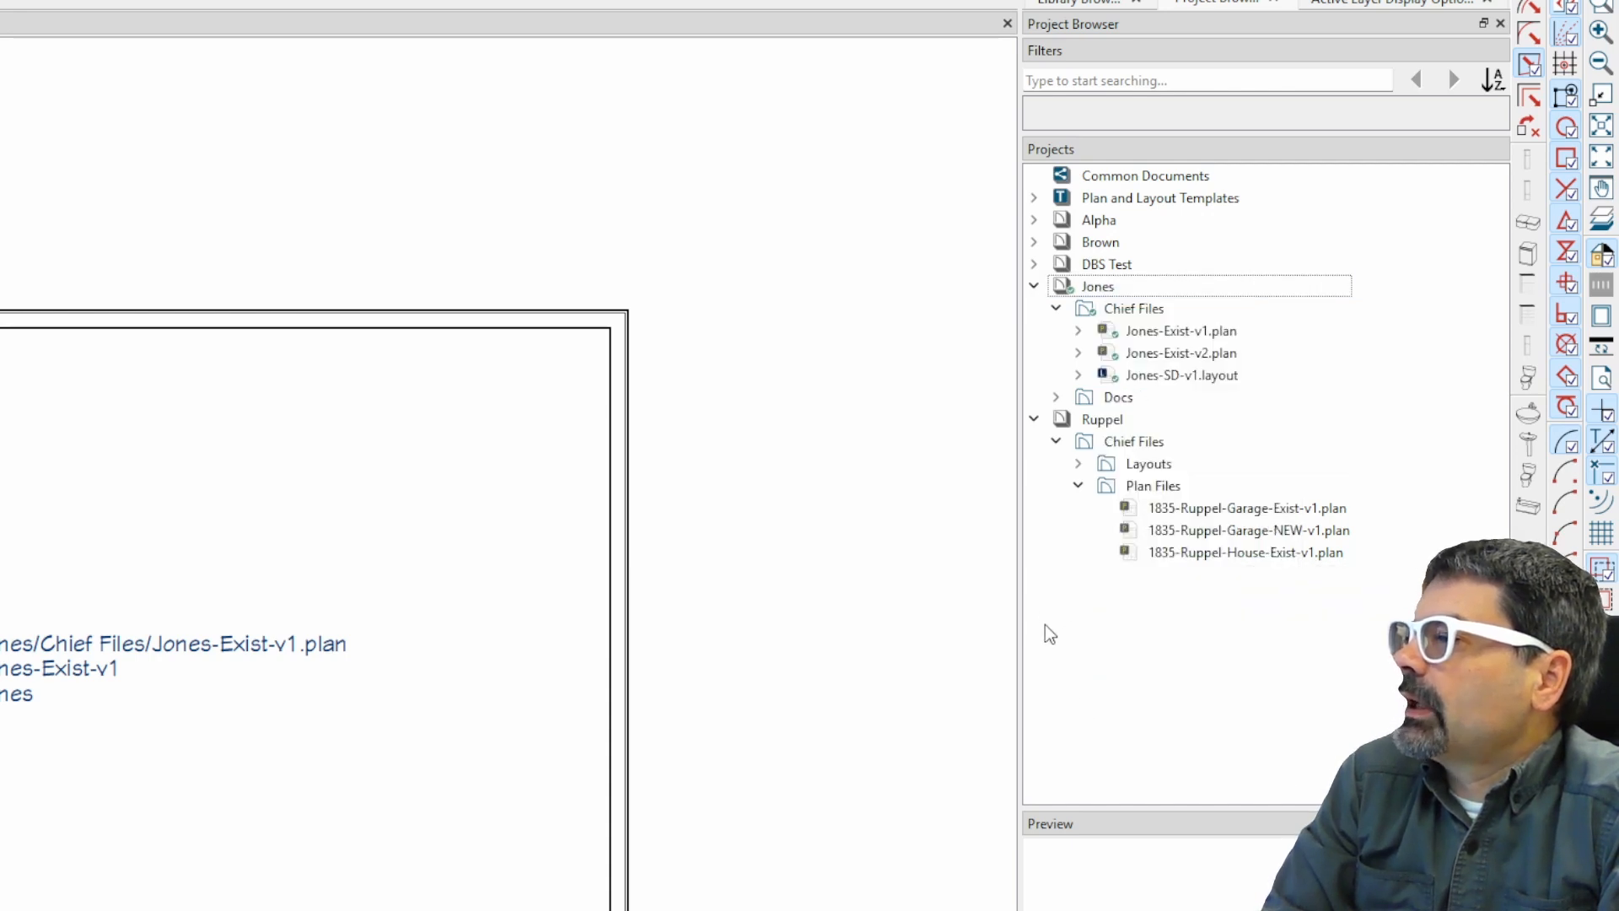
pyautogui.rightClick(1112, 287)
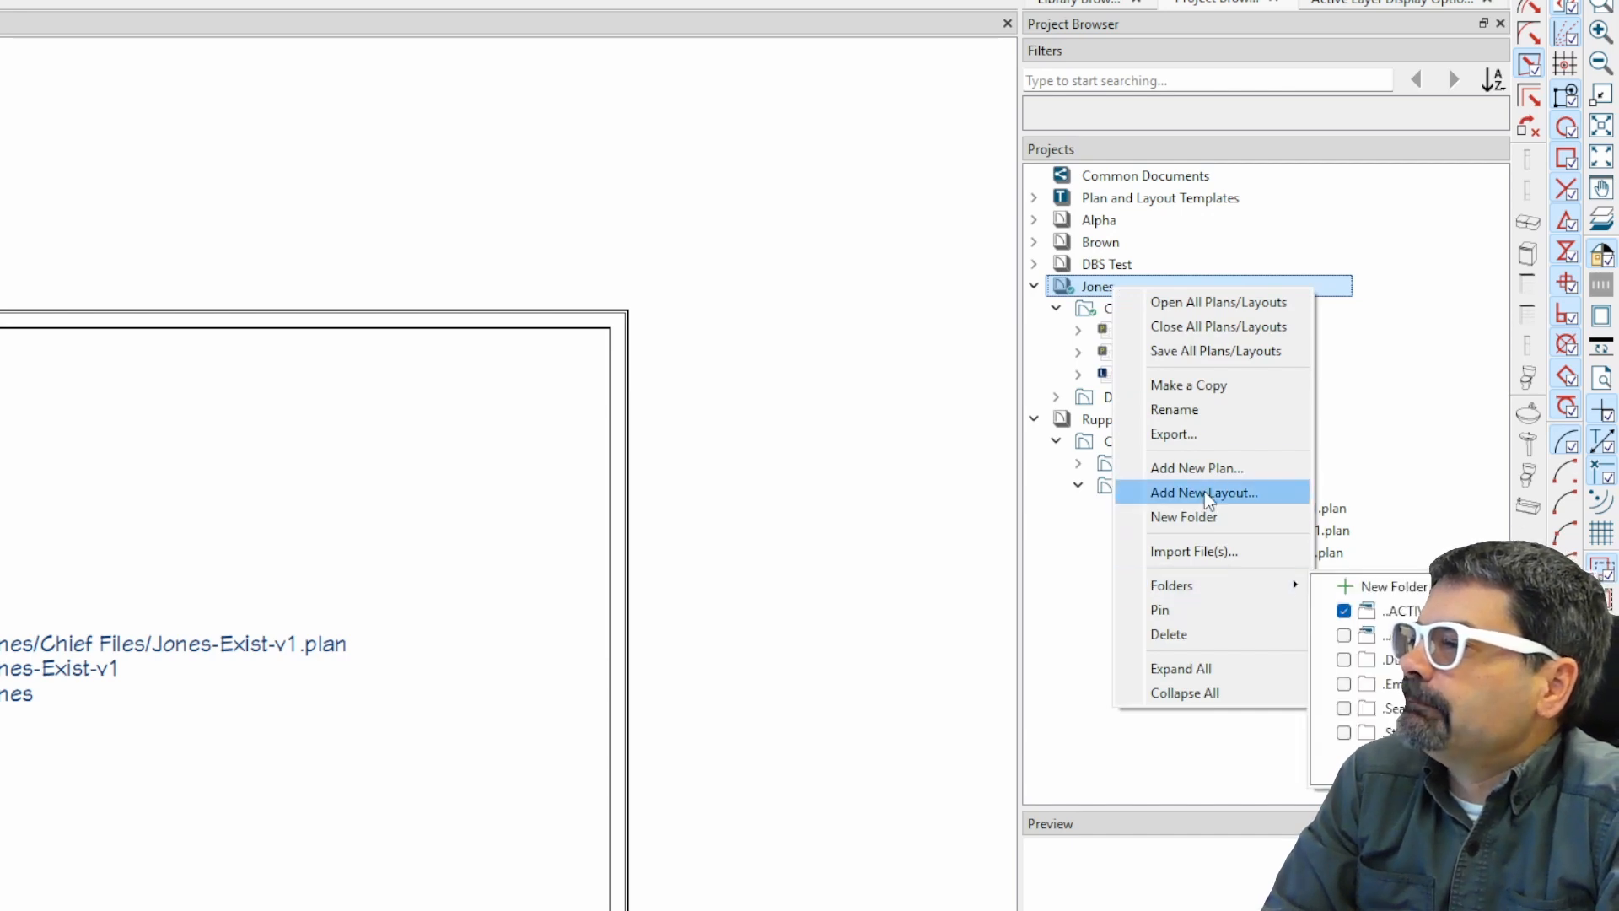
pyautogui.click(1063, 644)
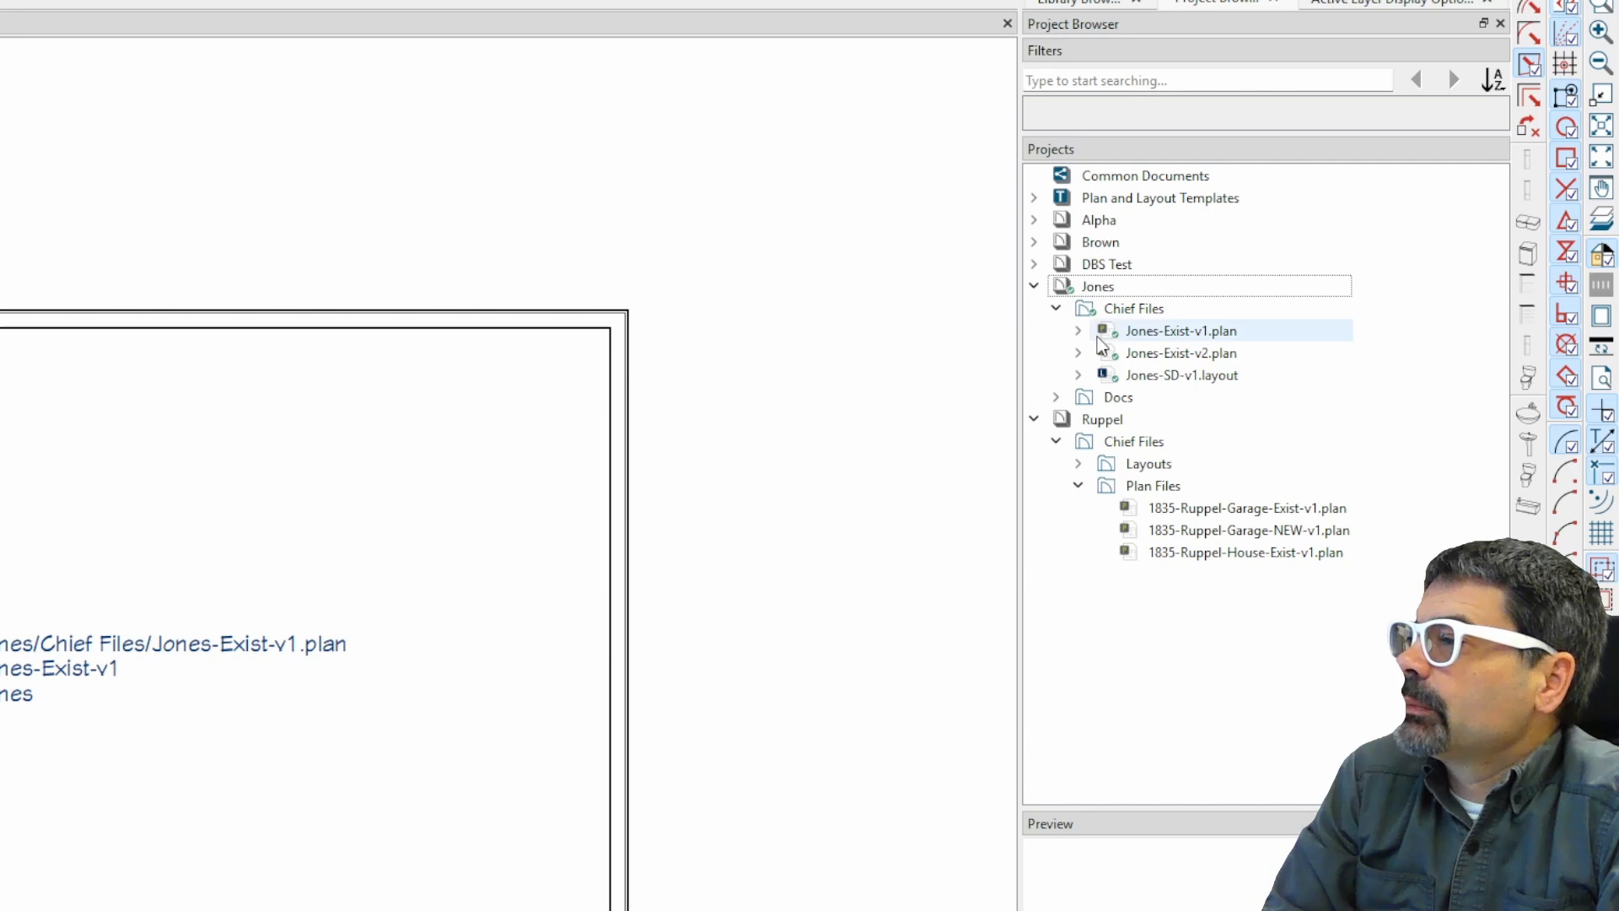
pyautogui.rightClick(1087, 287)
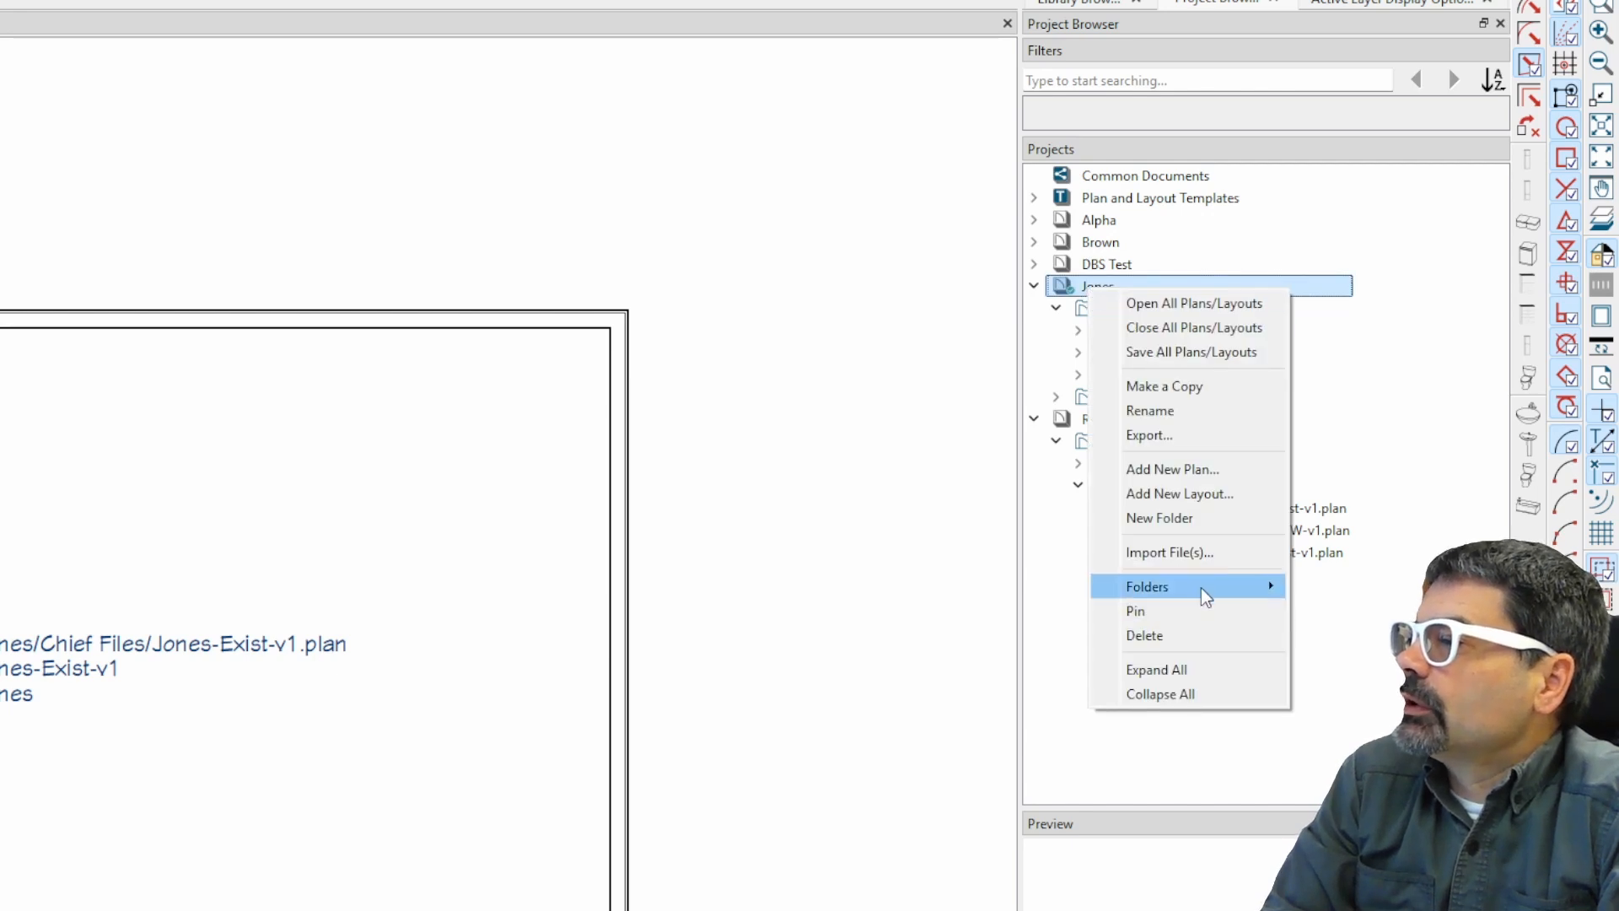
pyautogui.moveTo(1147, 585)
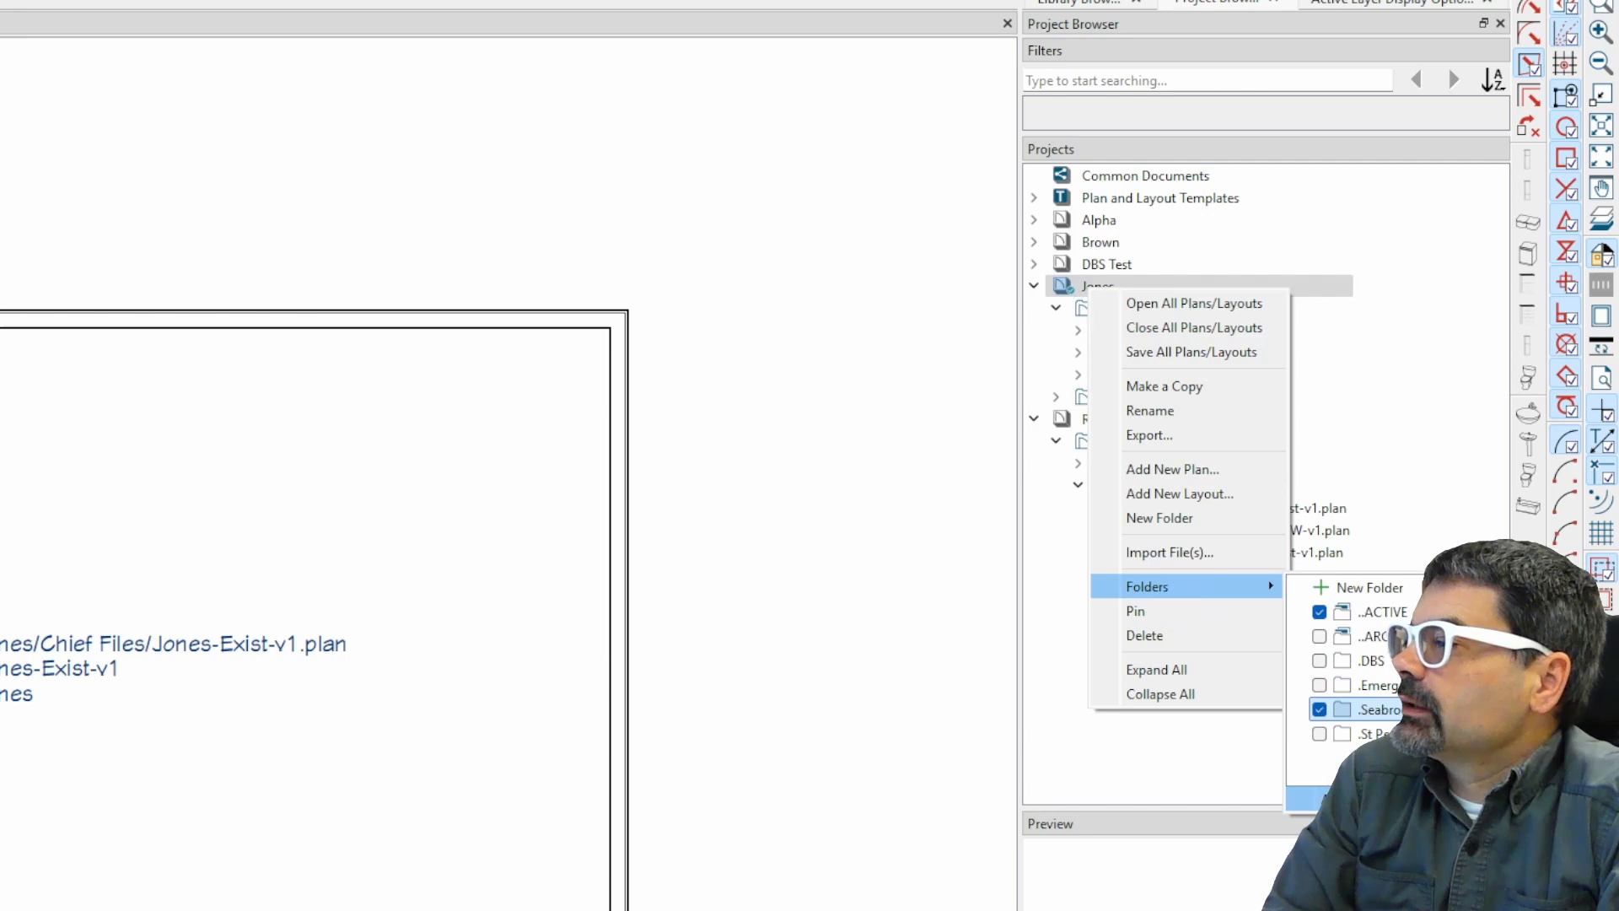
pyautogui.click(1344, 711)
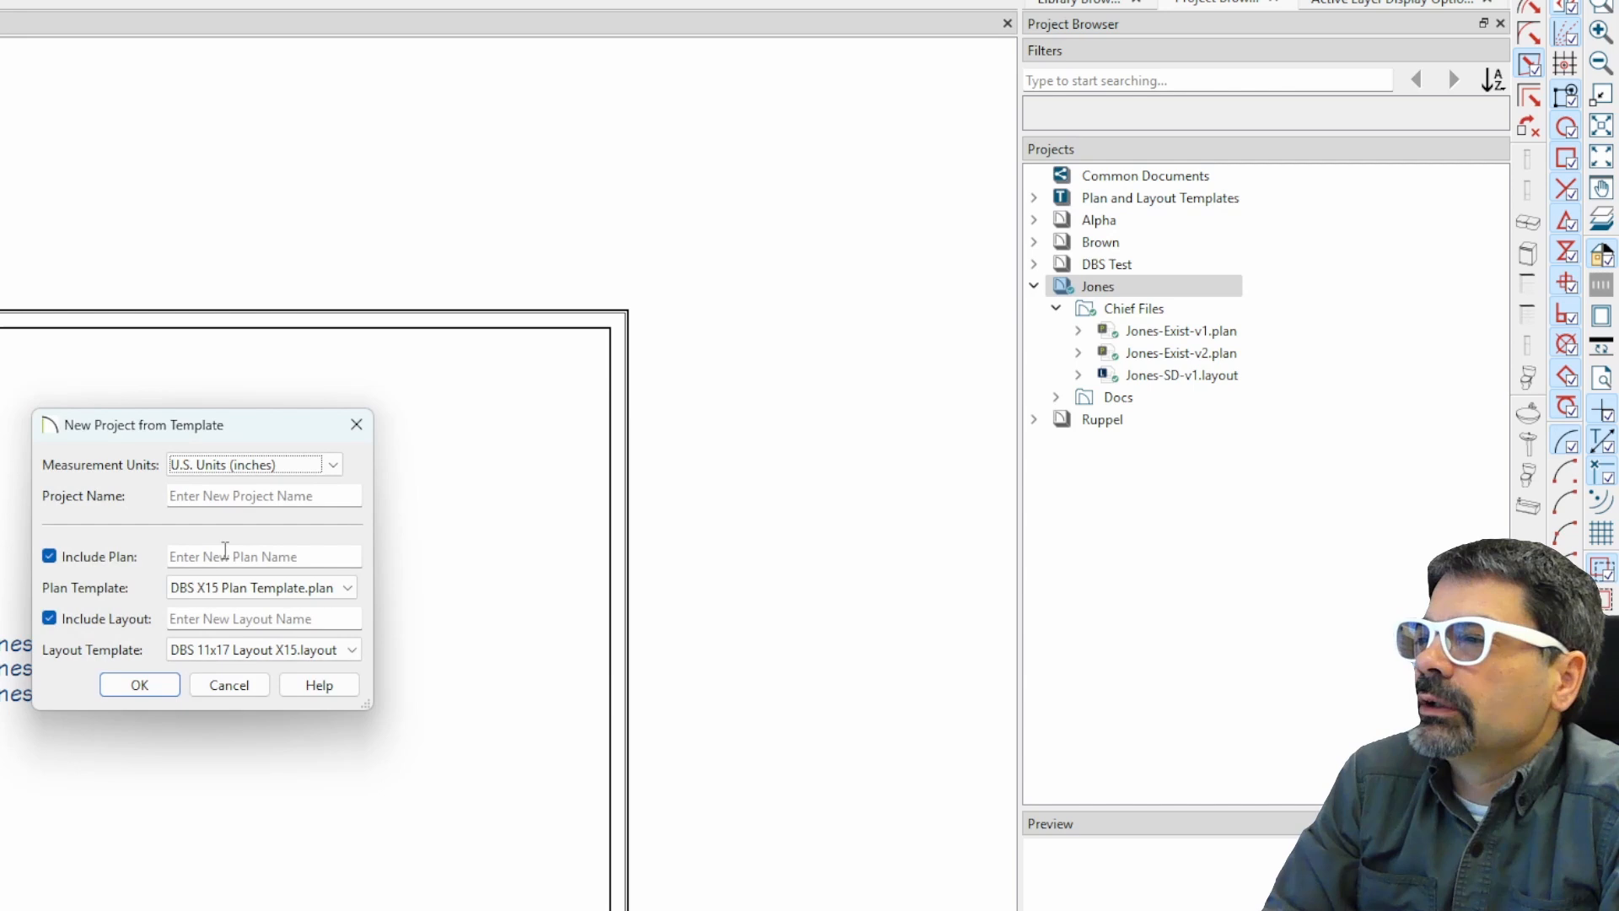
# Step: Create the Jones project from template in U.S. Units and accept the pre-release warning
pyautogui.click(311, 467)
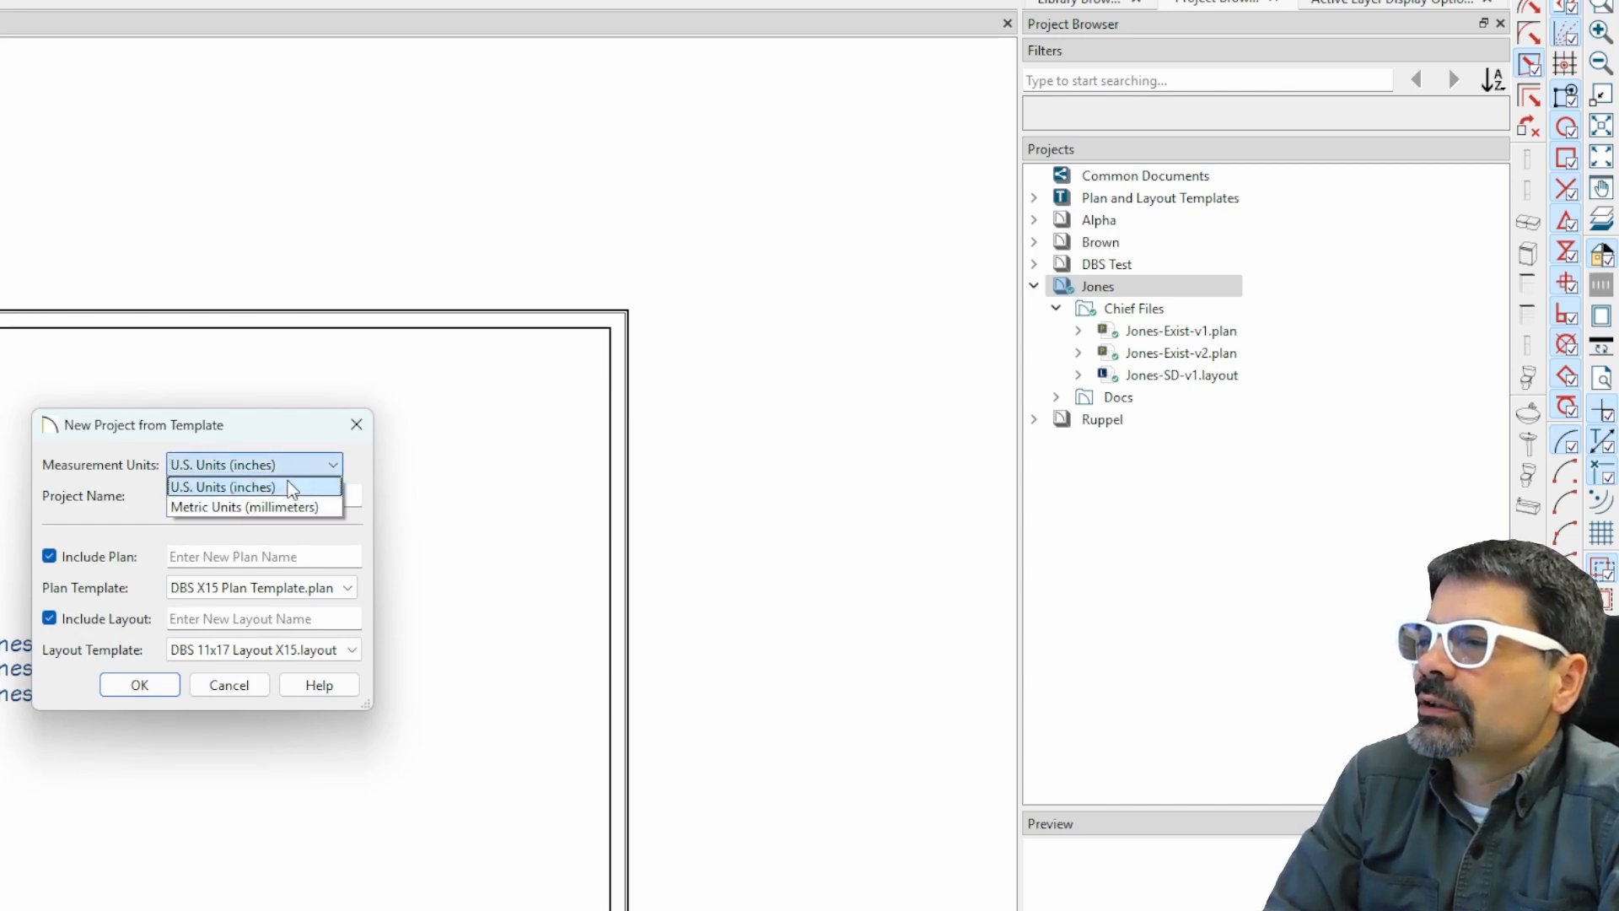
pyautogui.click(281, 487)
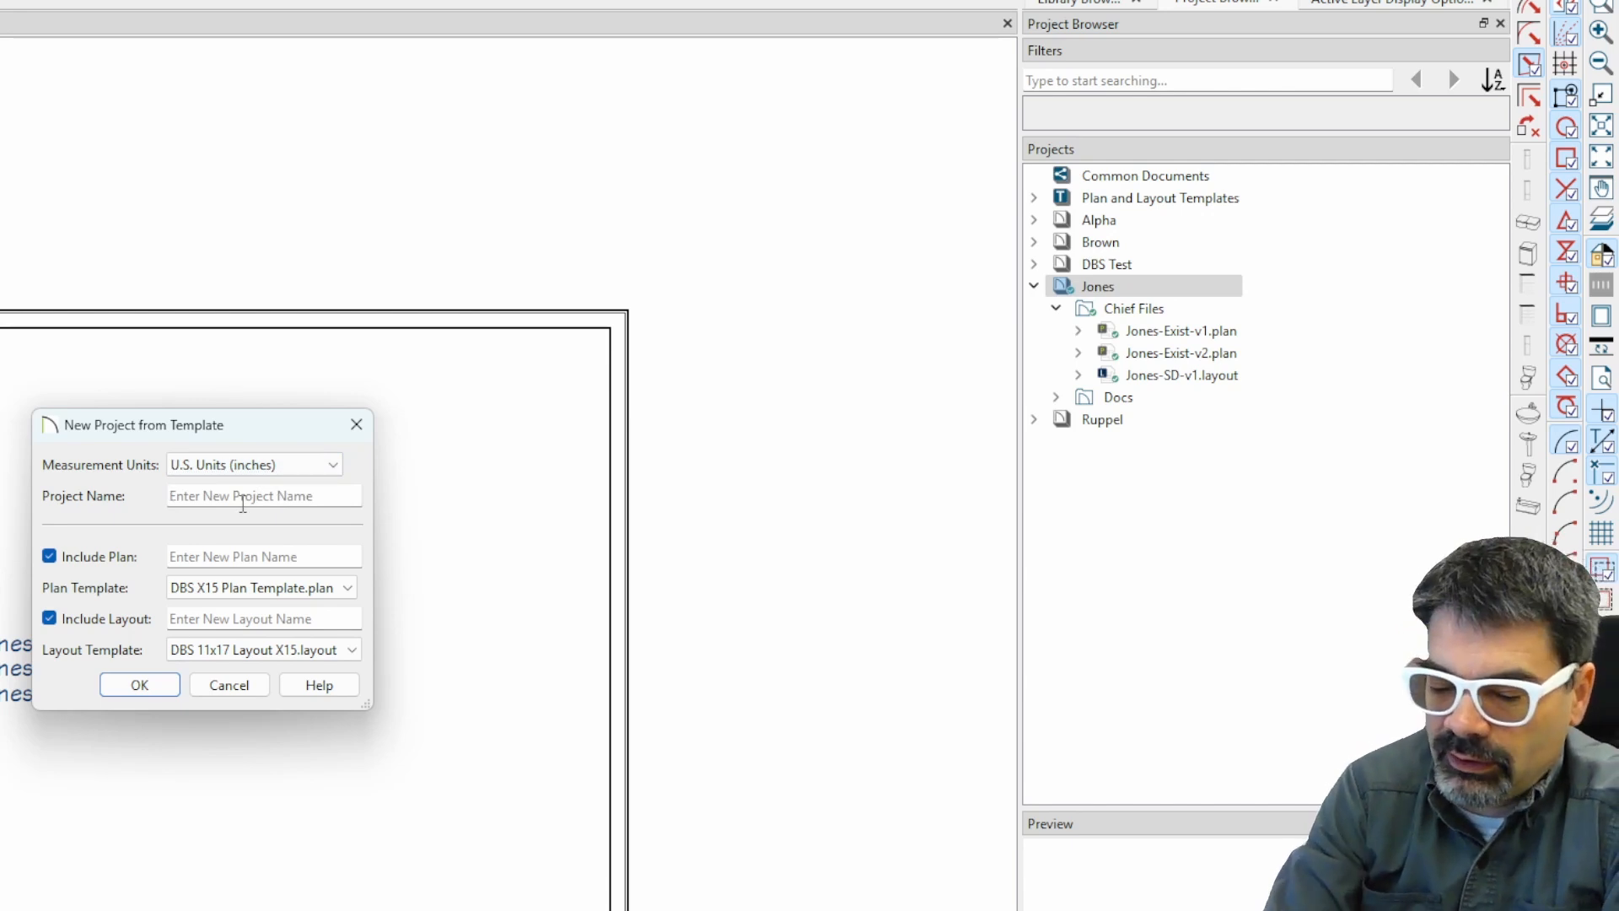
pyautogui.write('Jones')
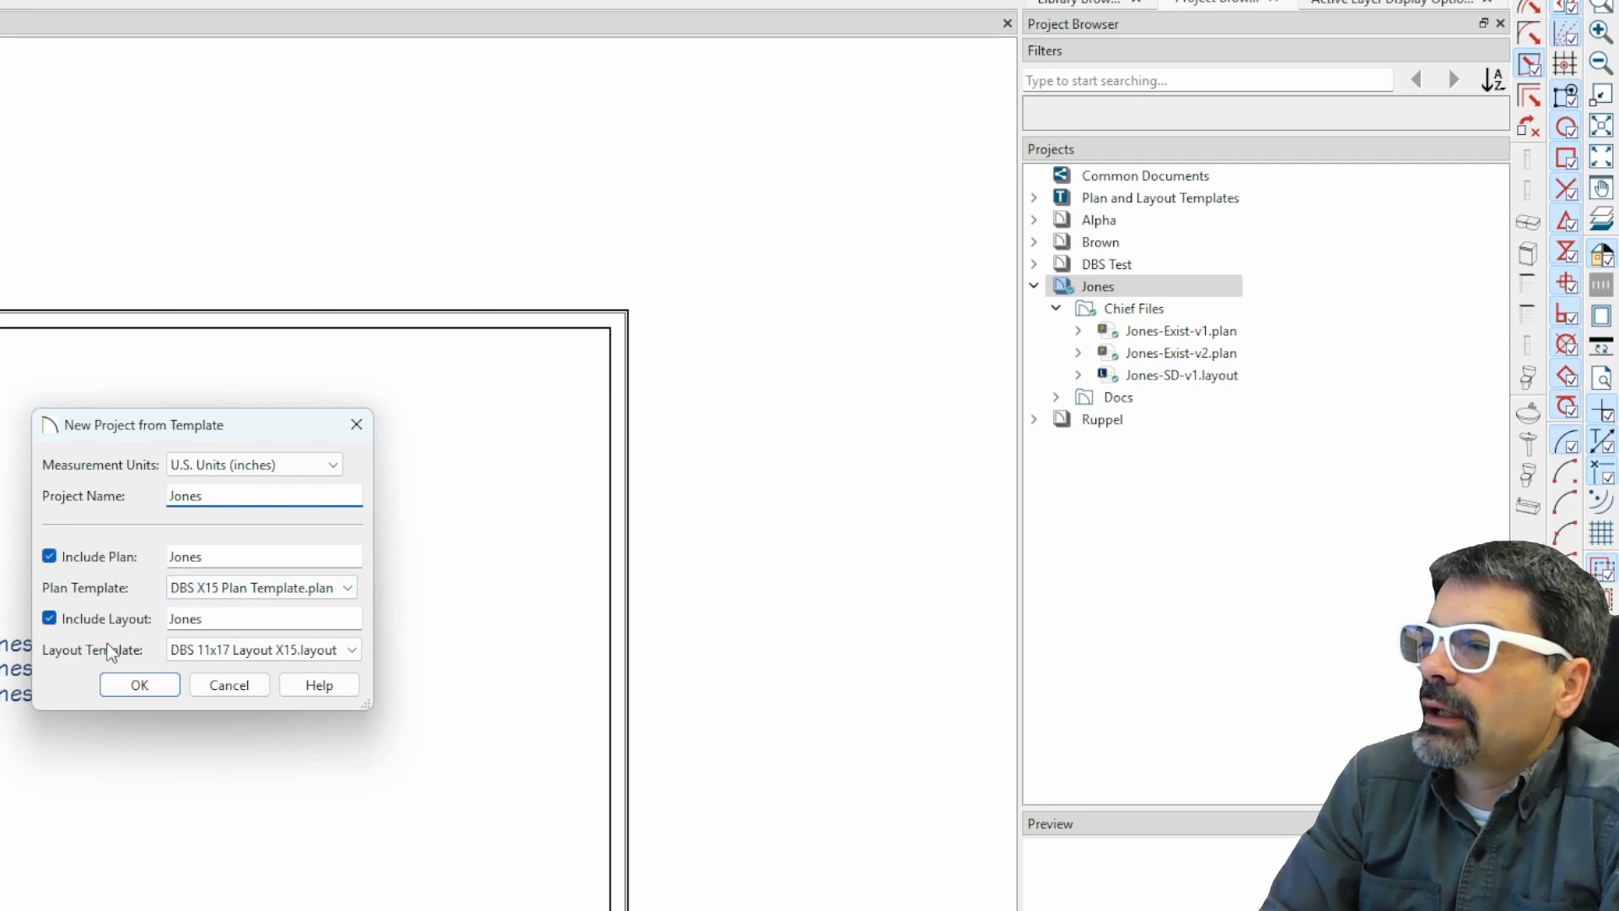
pyautogui.click(147, 687)
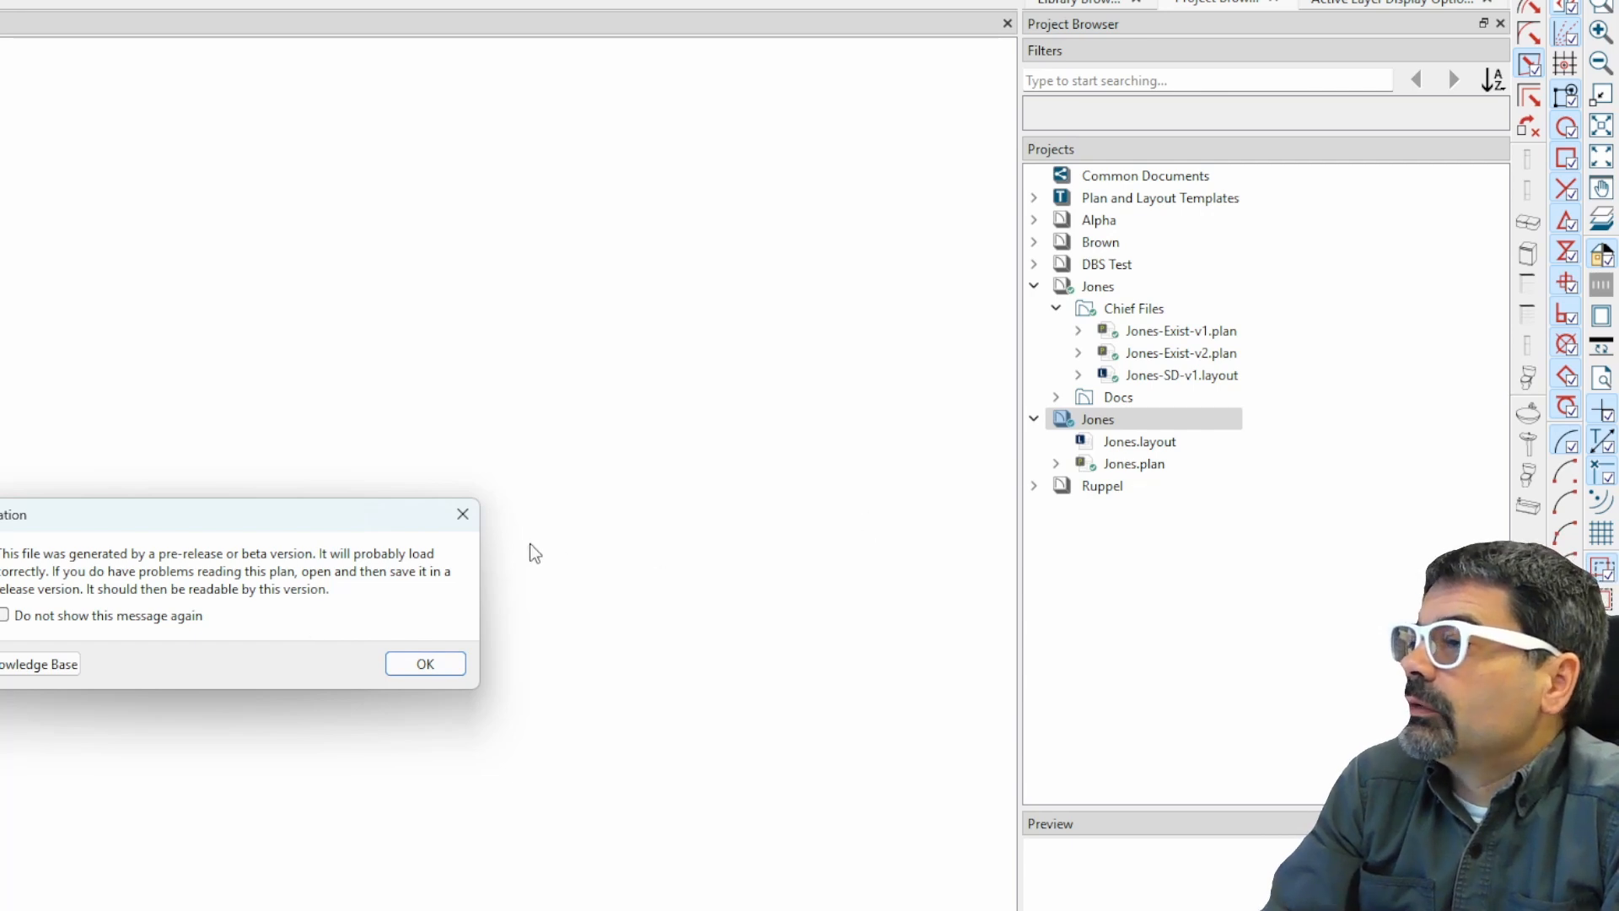
pyautogui.click(427, 667)
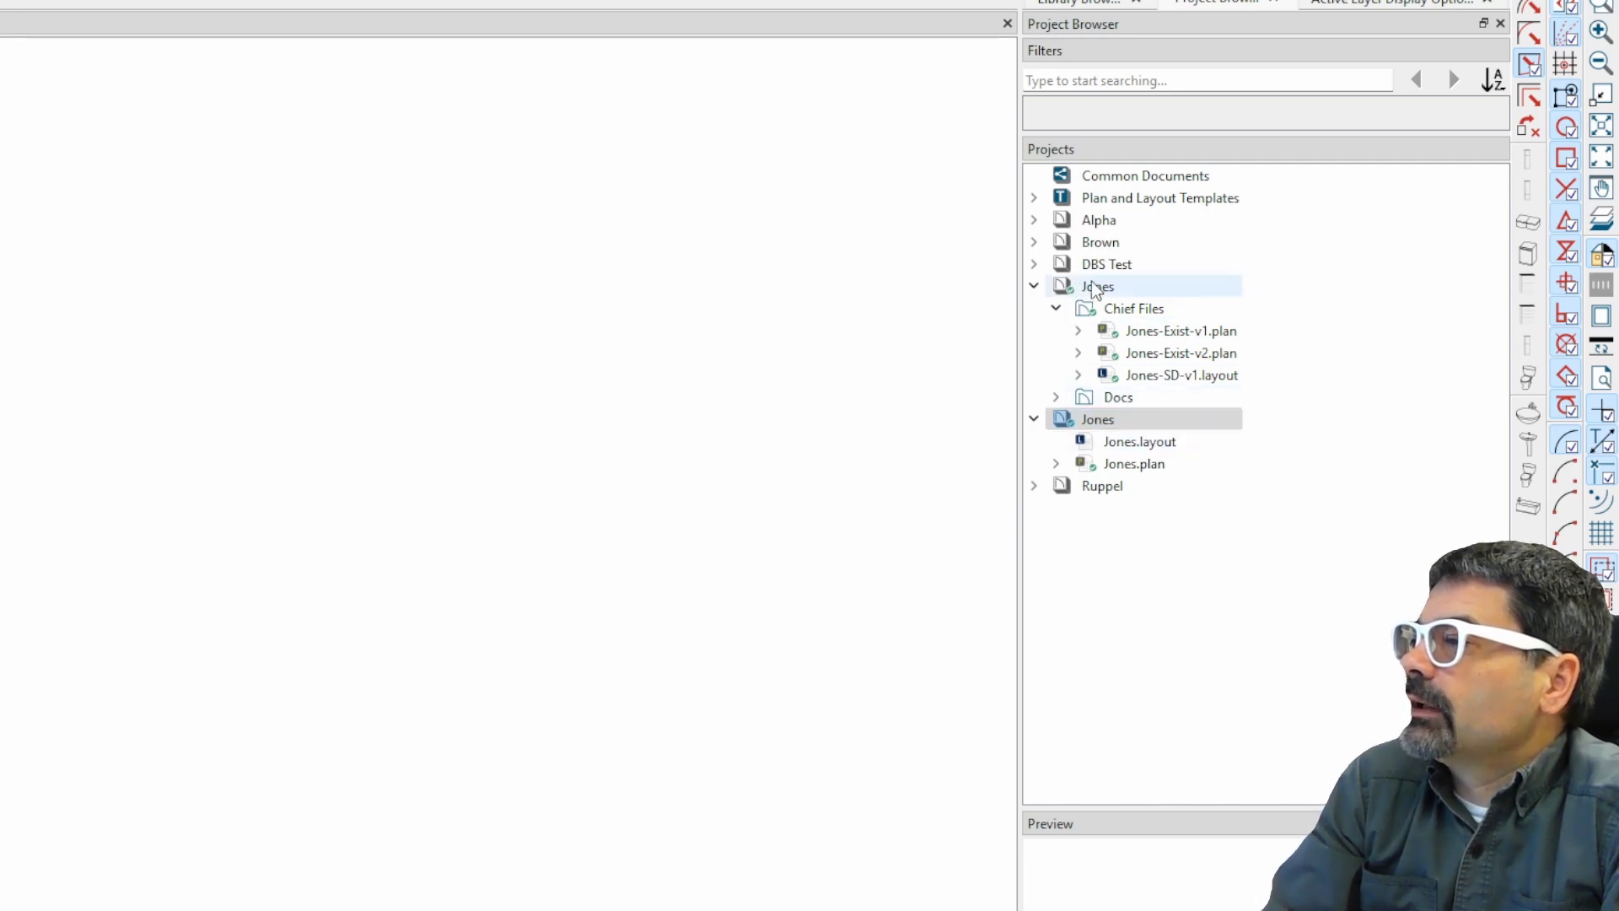
# Step: Add a new folder named Chief Files inside the new Jones project
pyautogui.rightClick(1095, 429)
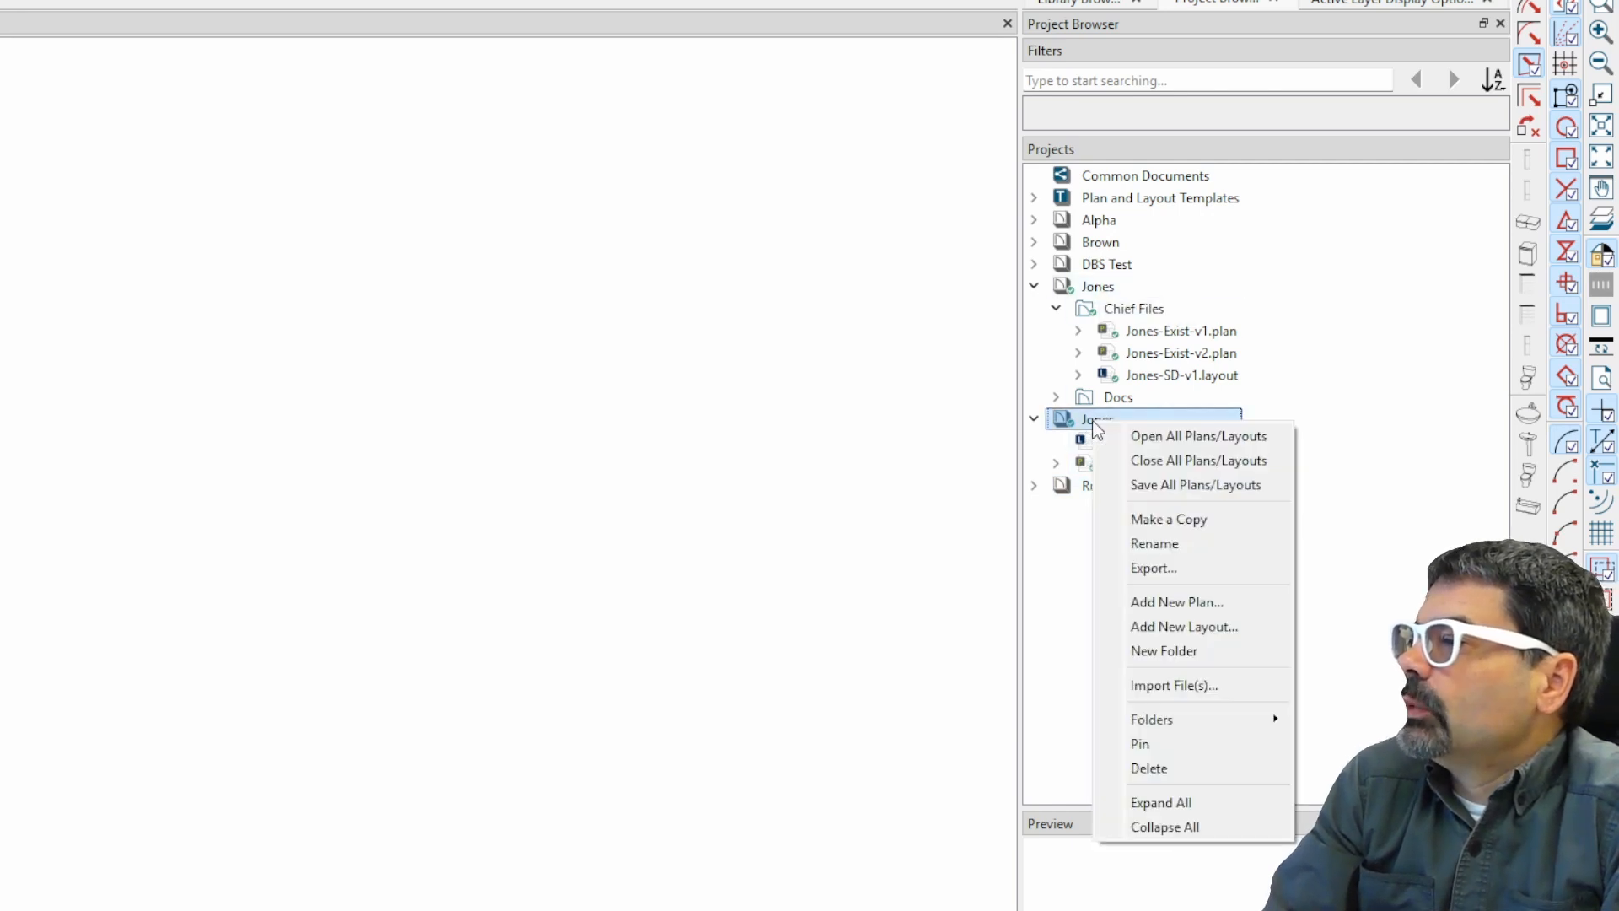
pyautogui.click(1187, 654)
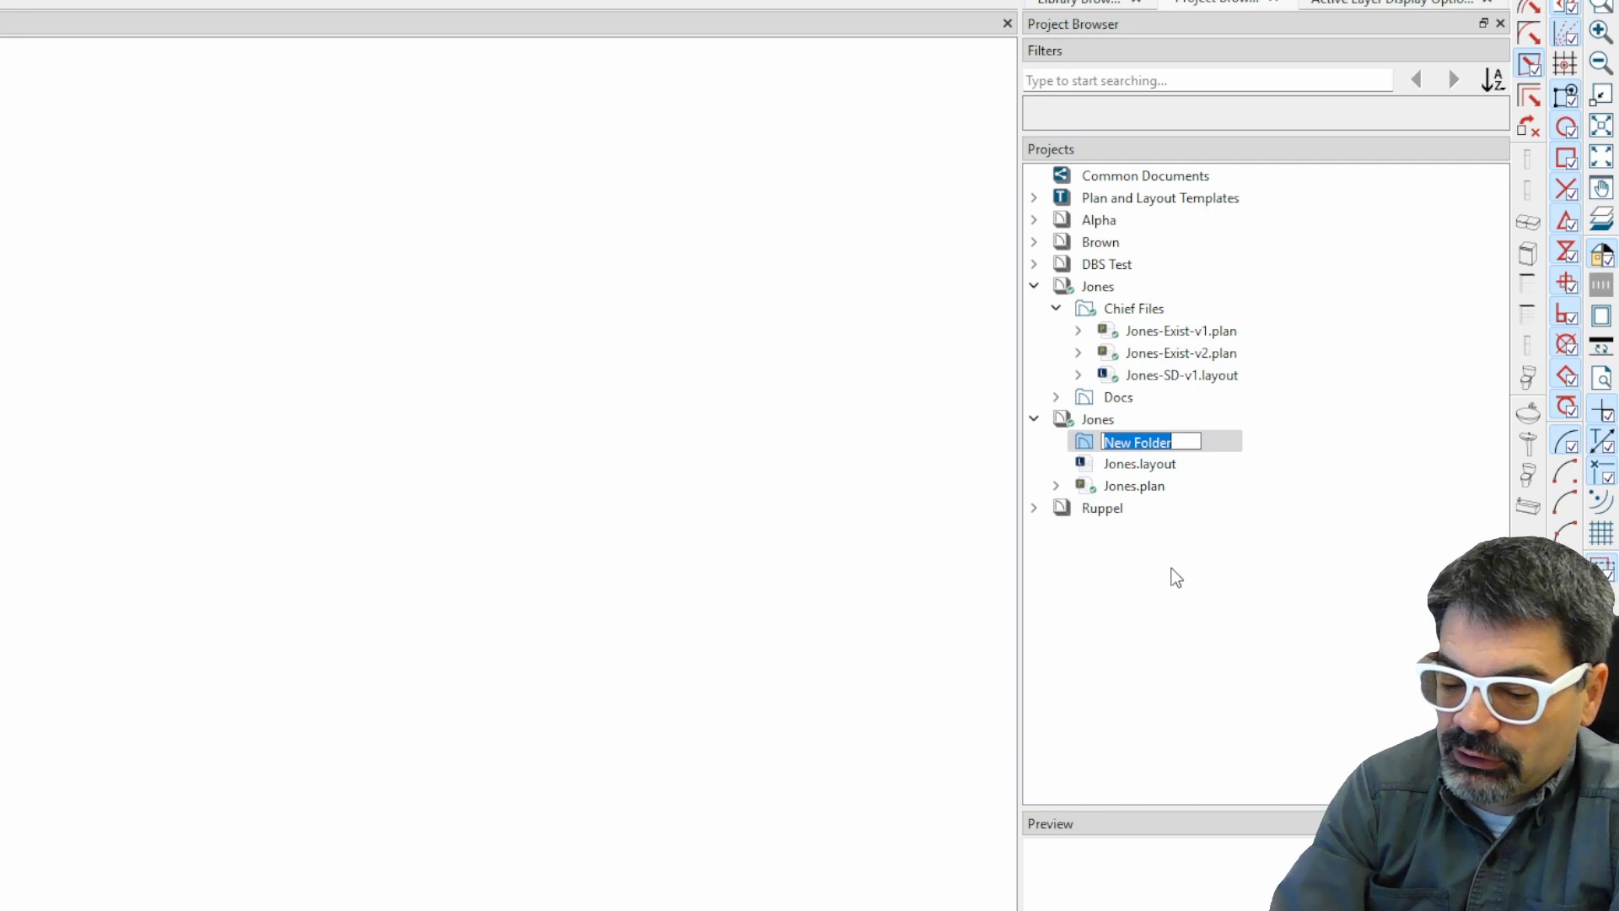
pyautogui.write('Chid')
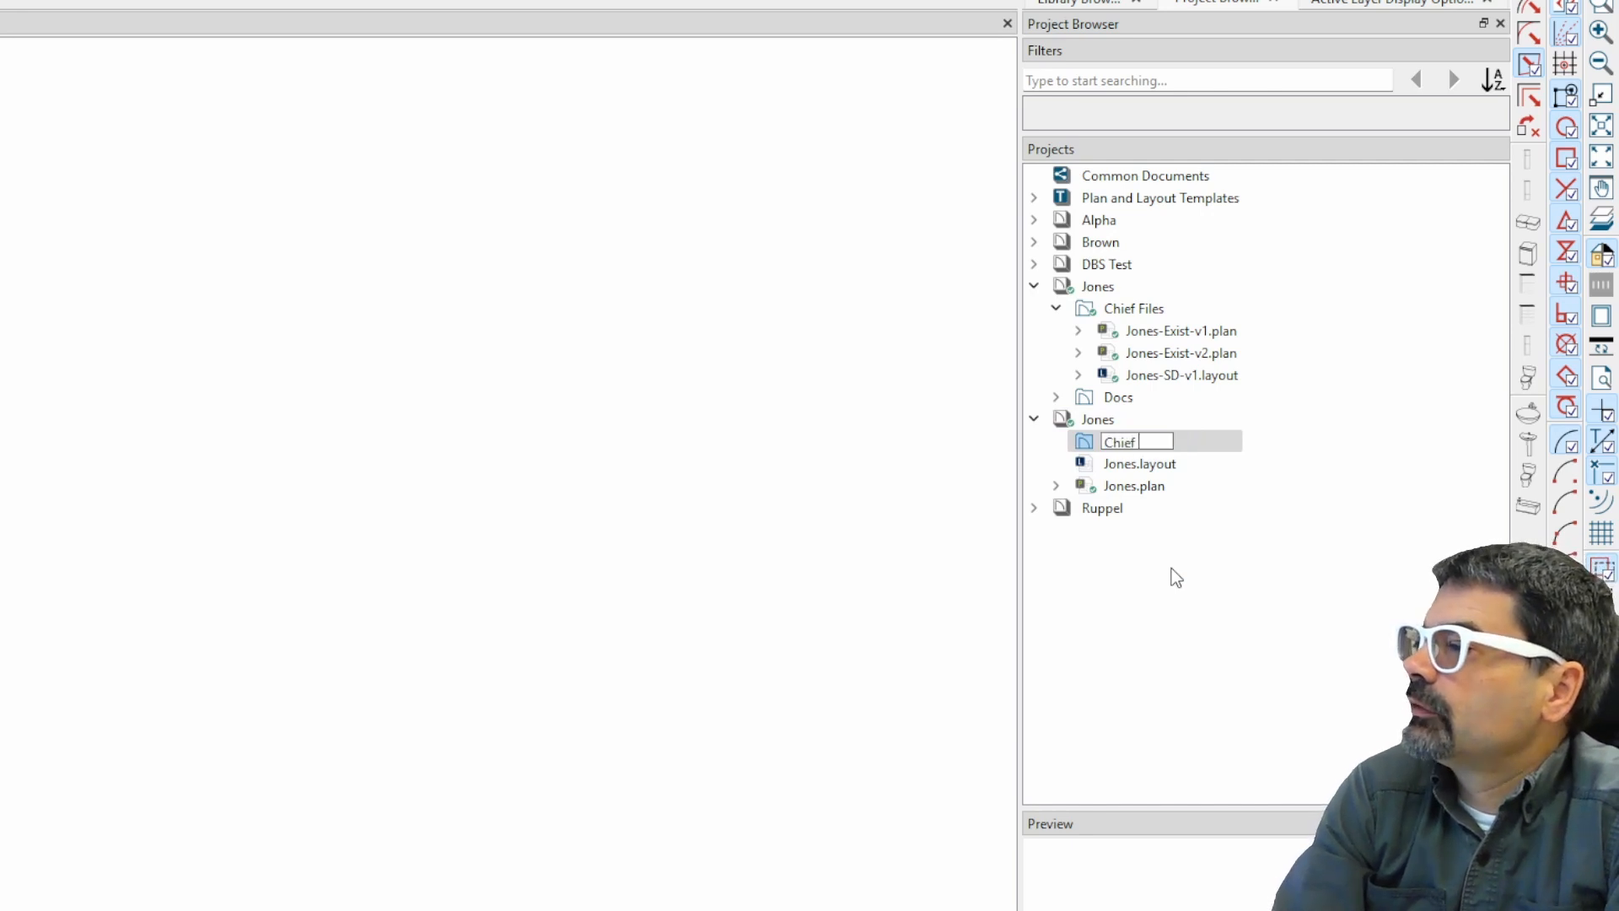
pyautogui.write('es')
pyautogui.press('Return')
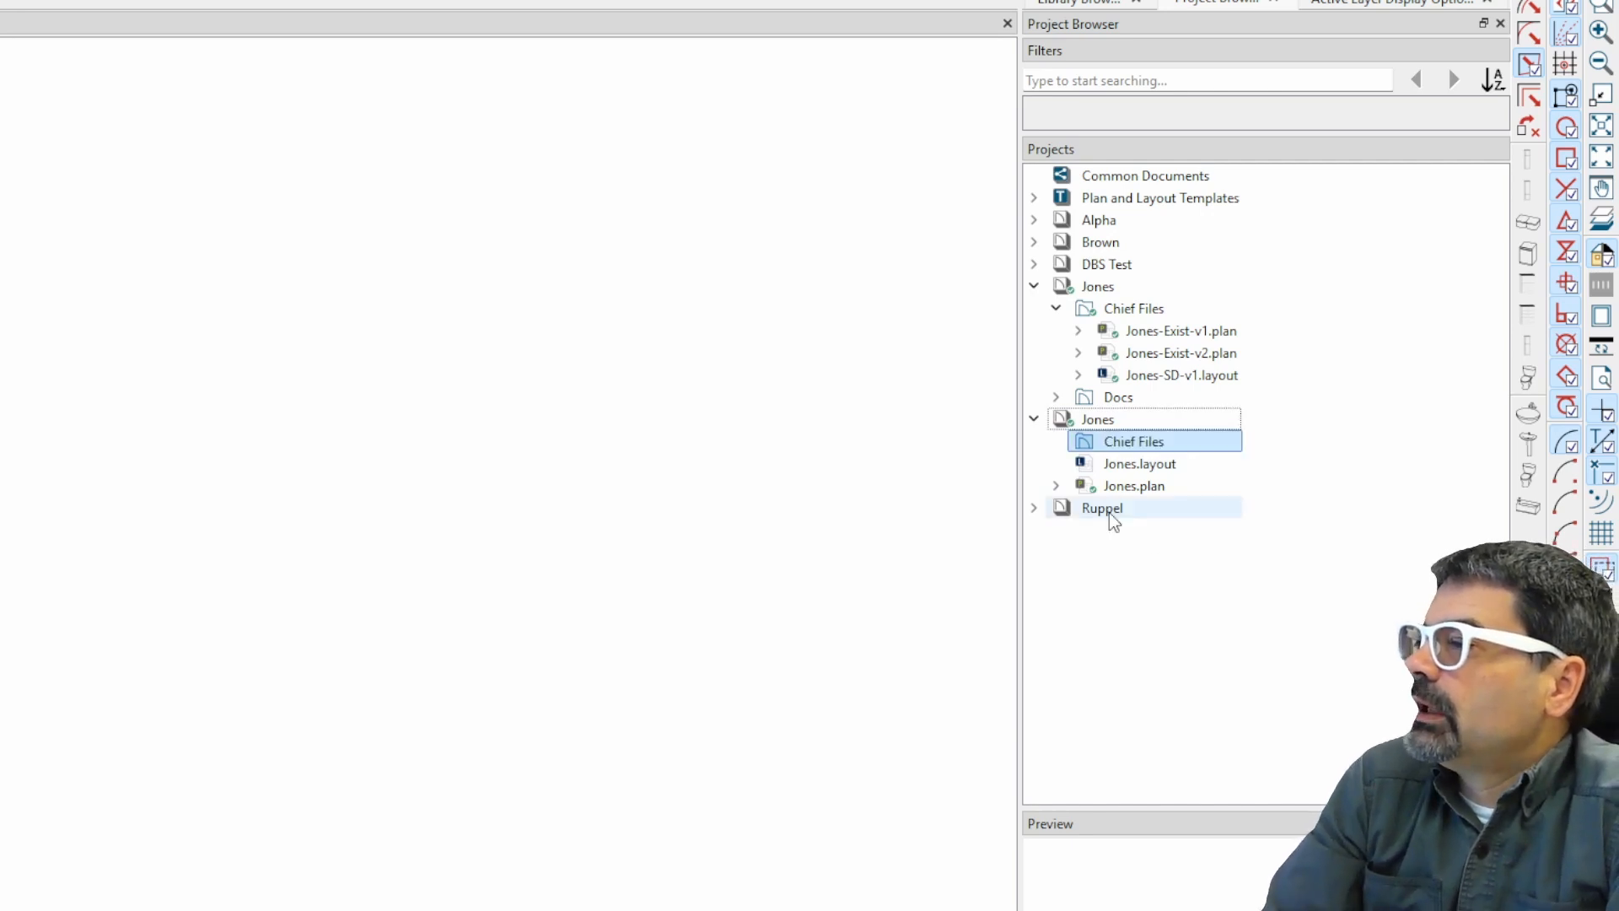
# Step: Move Jones.plan and Jones.layout into the Chief Files folder
pyautogui.click(1096, 487)
pyautogui.hotkey('shift', 'Up')
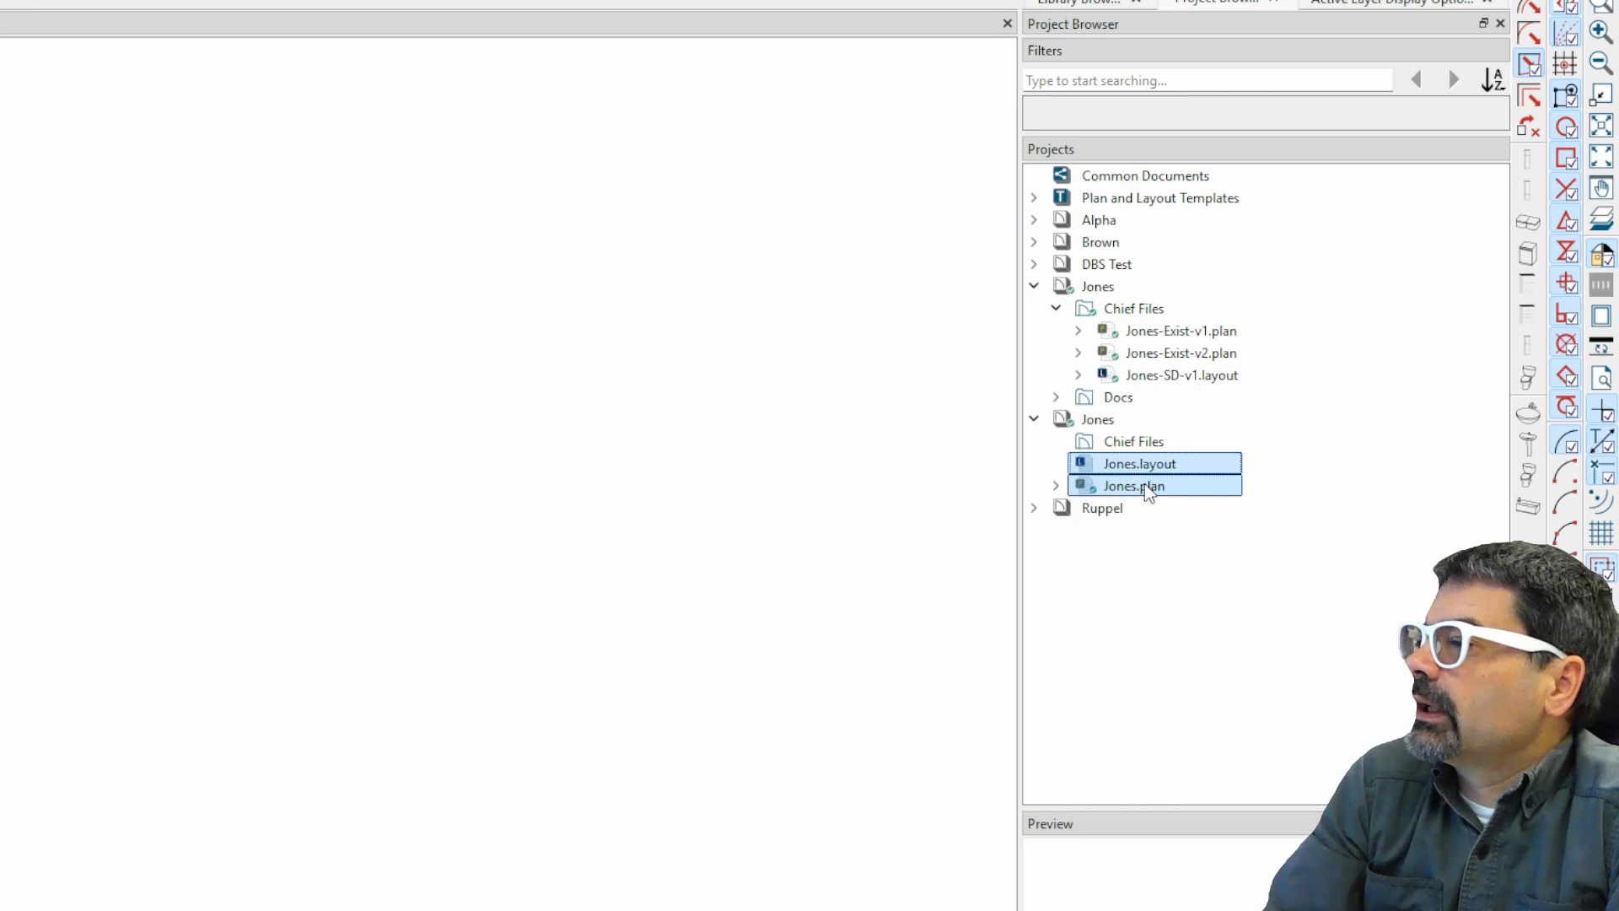
pyautogui.moveTo(1145, 487); pyautogui.dragTo(1133, 442)
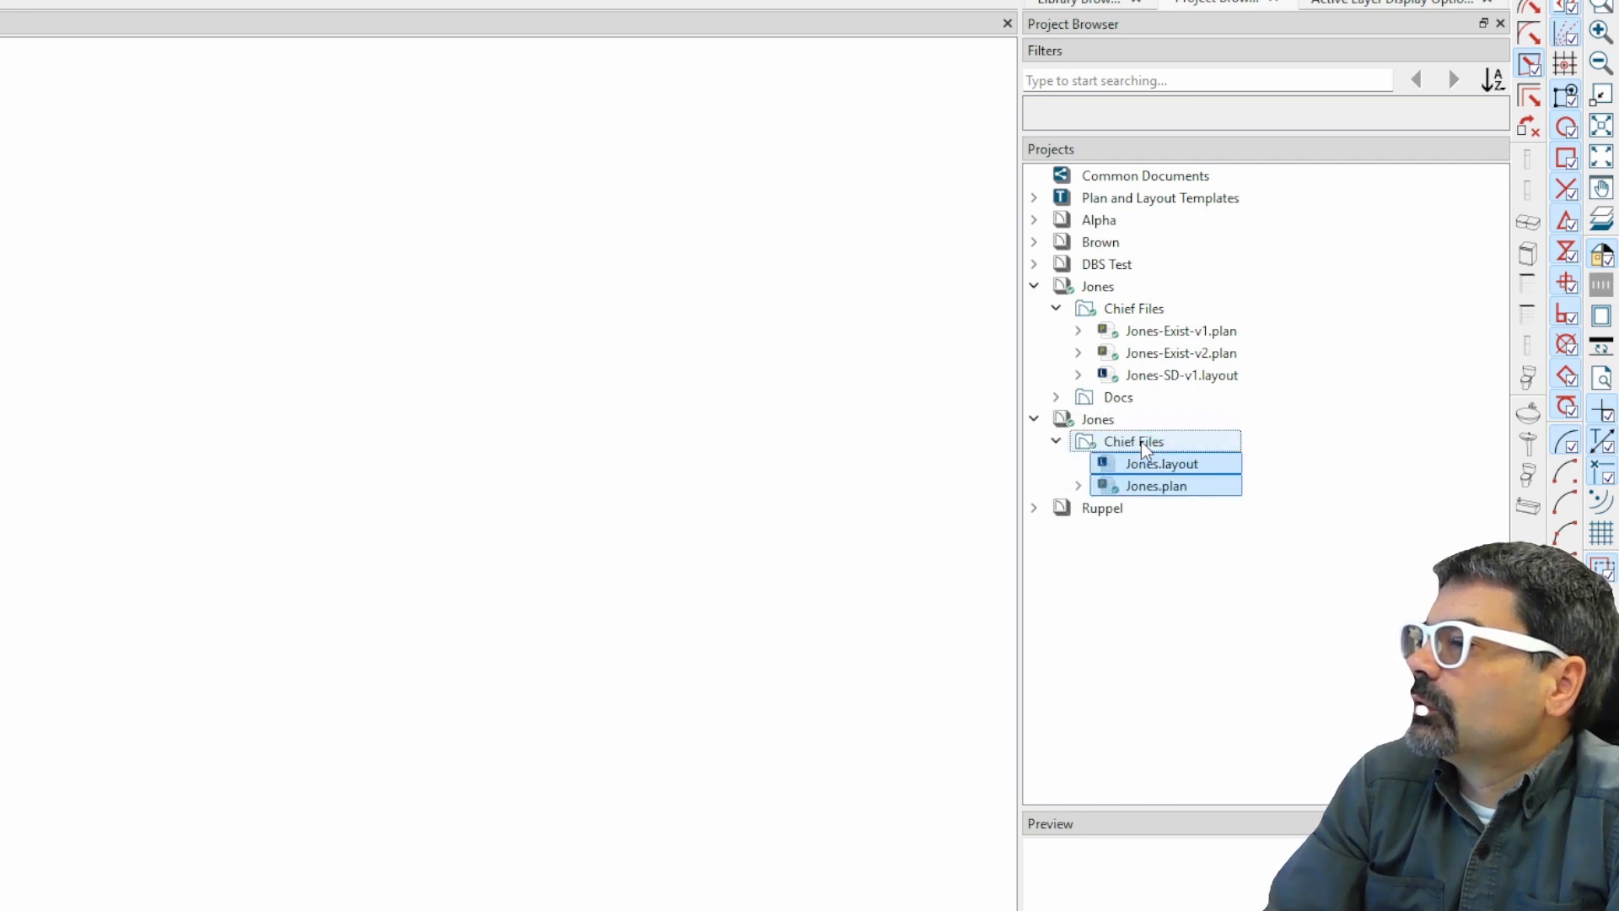
pyautogui.click(1144, 446)
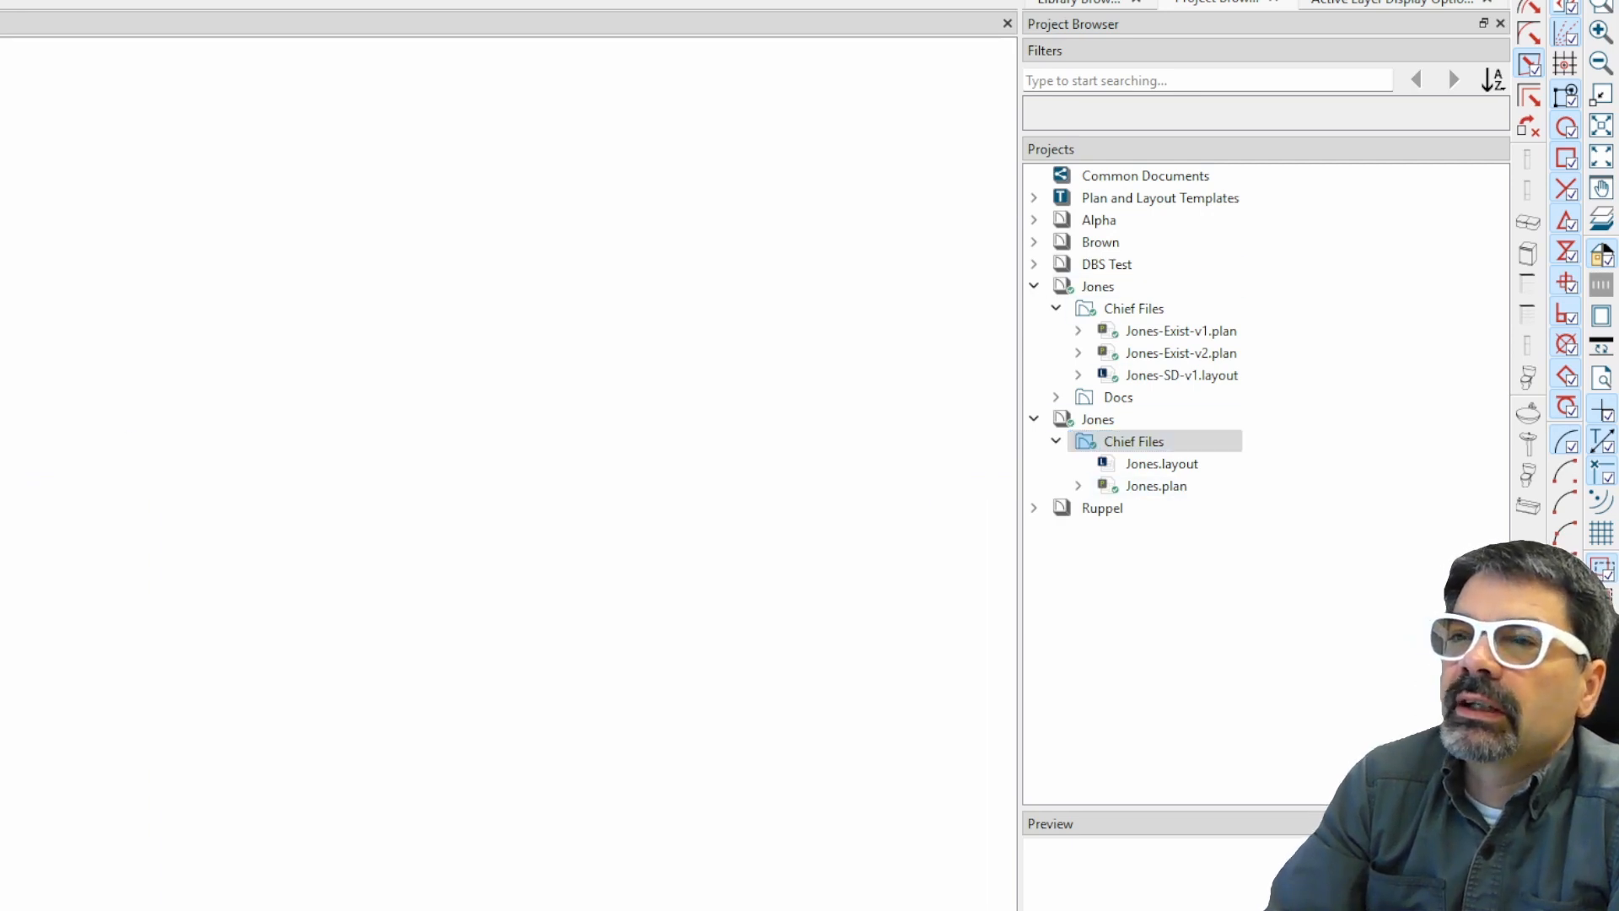
# Step: Send the As-Built plan view to page 1 of Jones.layout
pyautogui.moveTo(0, 492)
pyautogui.mouseDown()
pyautogui.moveTo(407, 493)
pyautogui.moveTo(407, 909)
pyautogui.mouseUp()
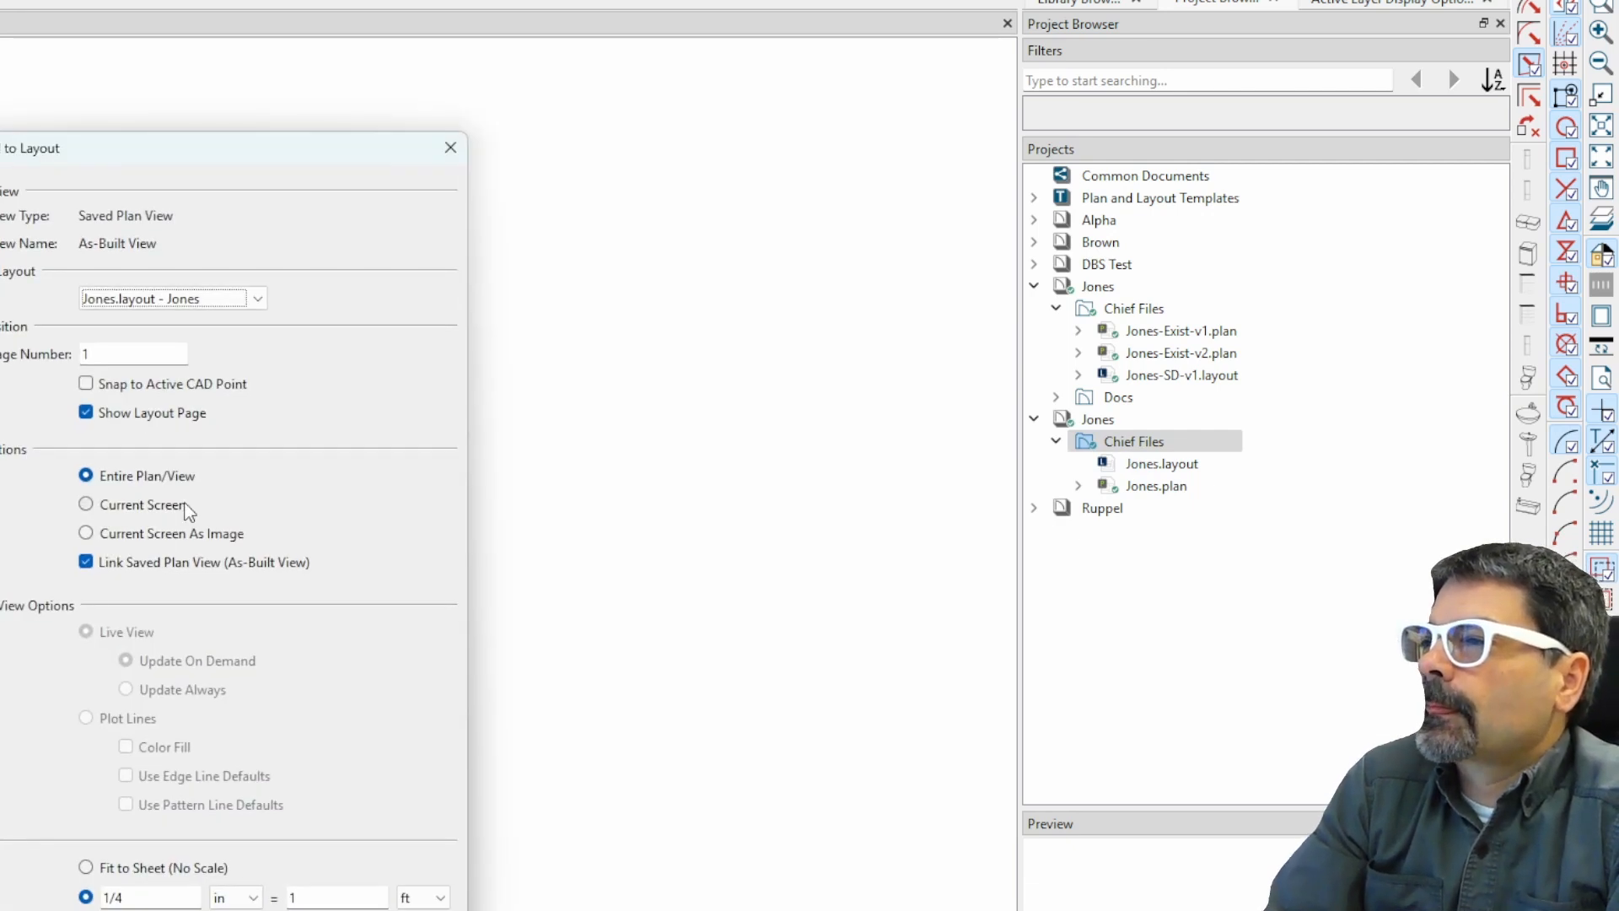
pyautogui.press('Return')
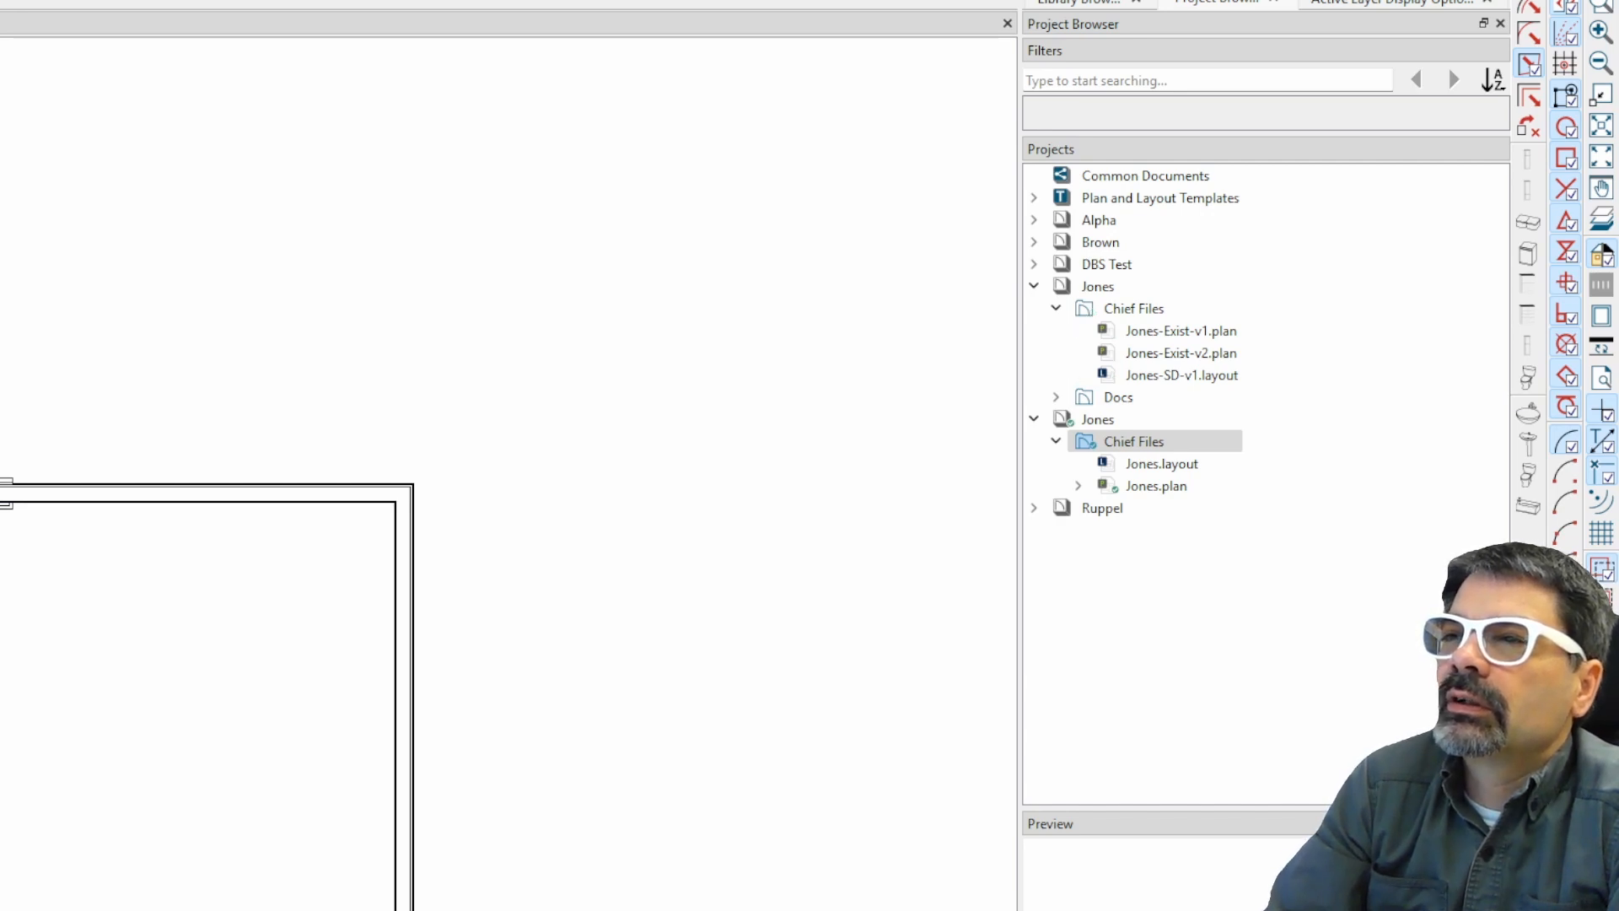
# Step: Open DBS Test.layout, accept the version warning, and place the Jones-Exist-v1 plan view on its page
pyautogui.click(1033, 263)
pyautogui.click(1137, 354)
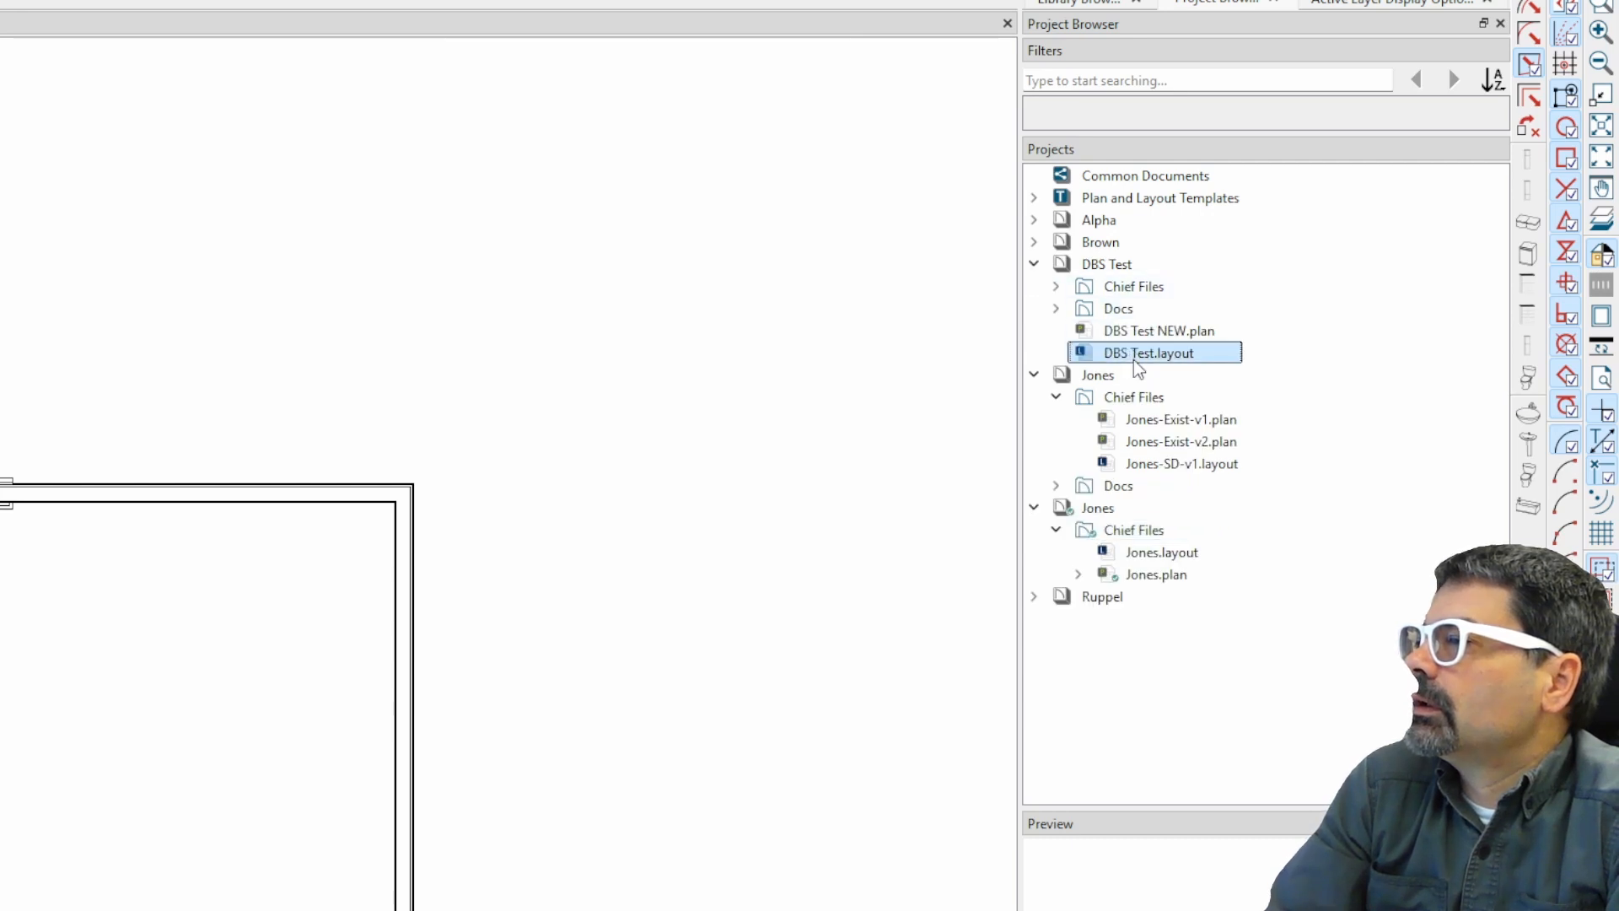
pyautogui.click(1136, 361)
pyautogui.click(1085, 357)
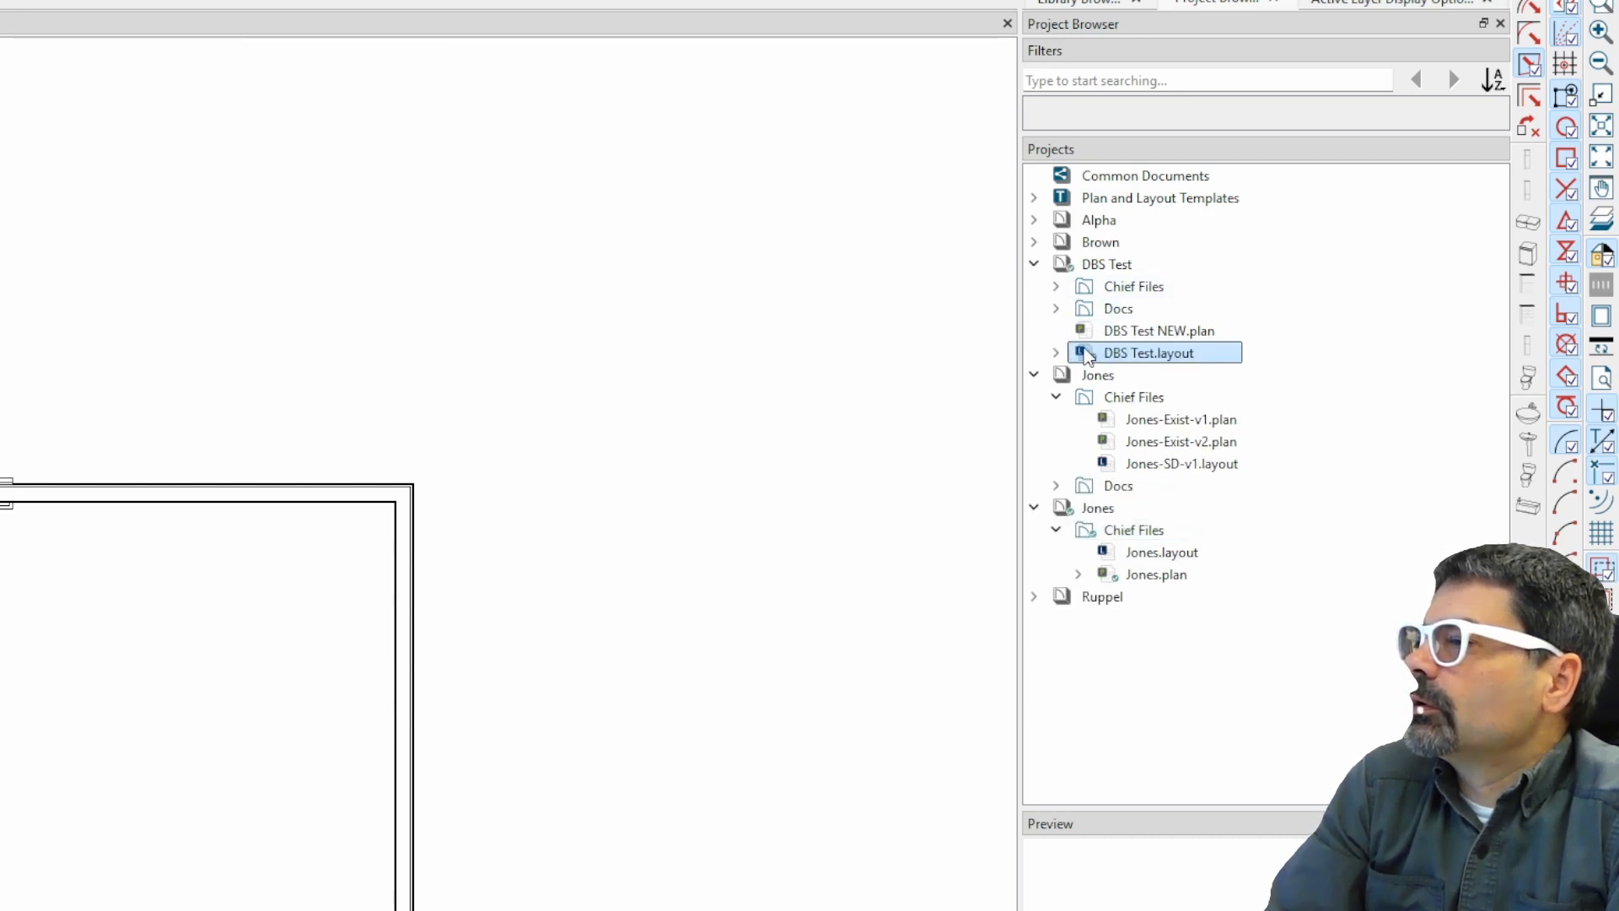
pyautogui.click(420, 663)
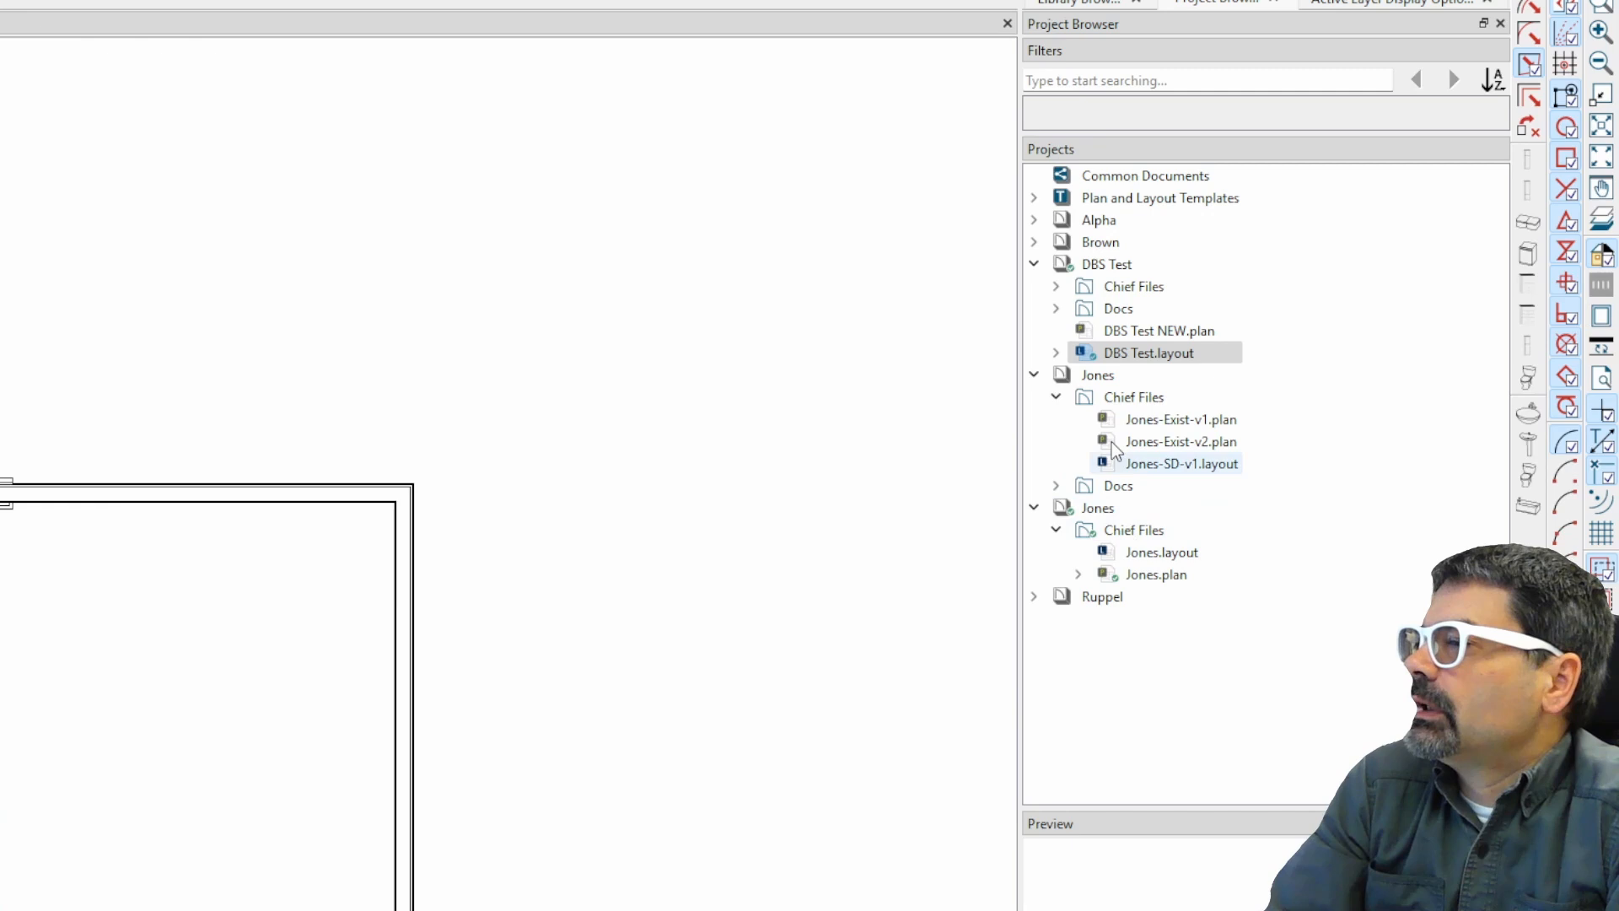
pyautogui.moveTo(1156, 418); pyautogui.dragTo(193, 288)
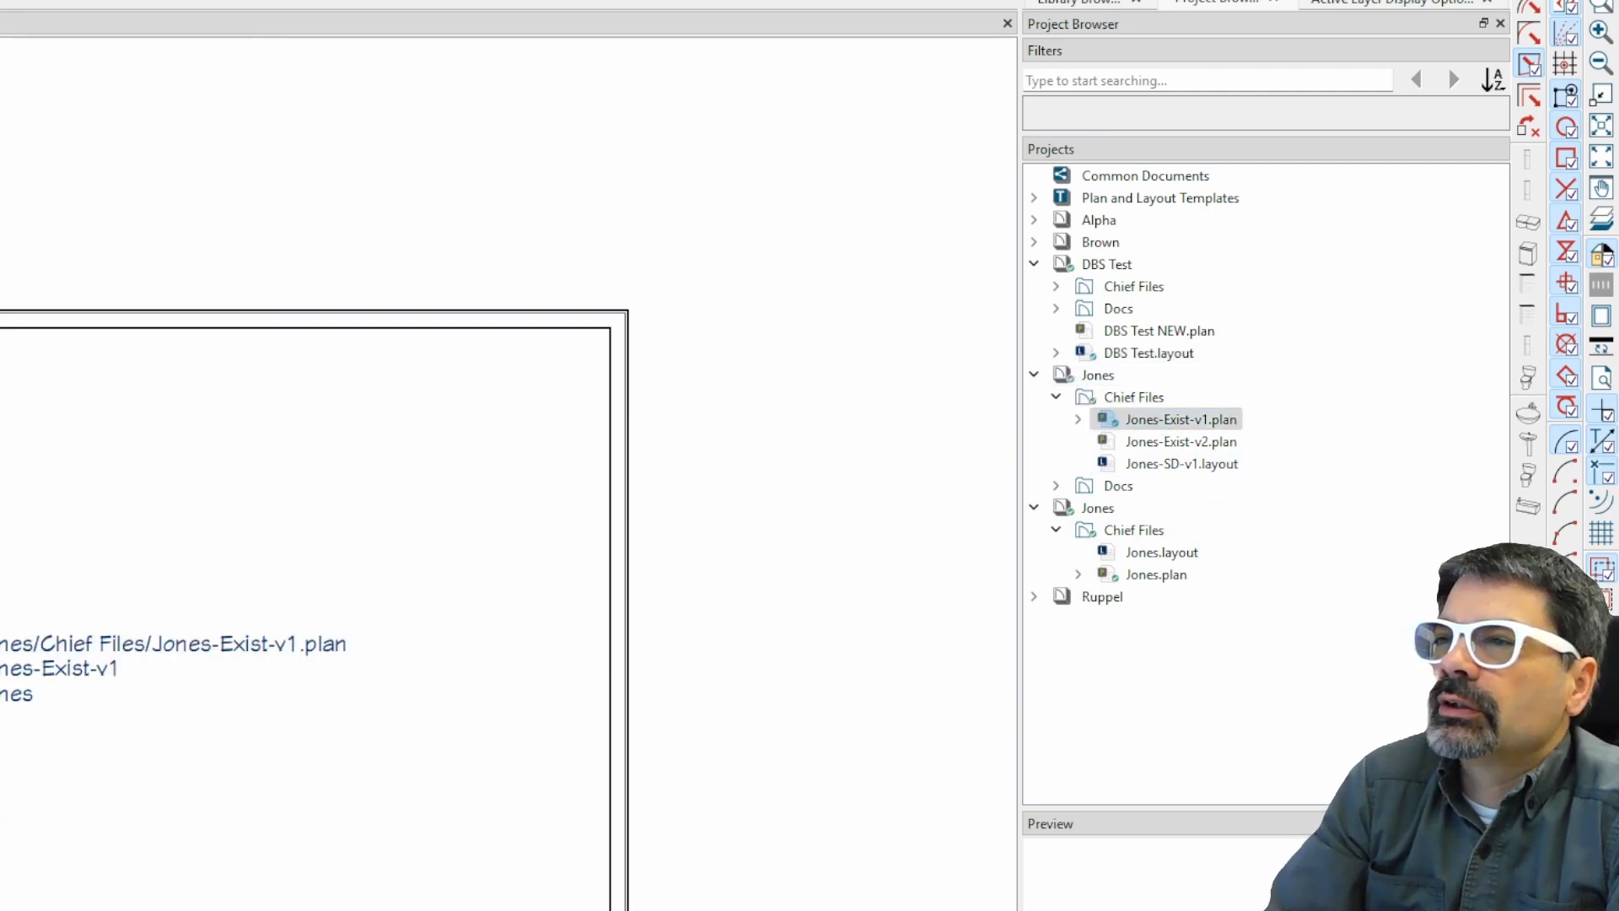
# Step: Close the duplicate Jones project's plan and layout without saving changes
pyautogui.click(1099, 510)
pyautogui.rightClick(1104, 515)
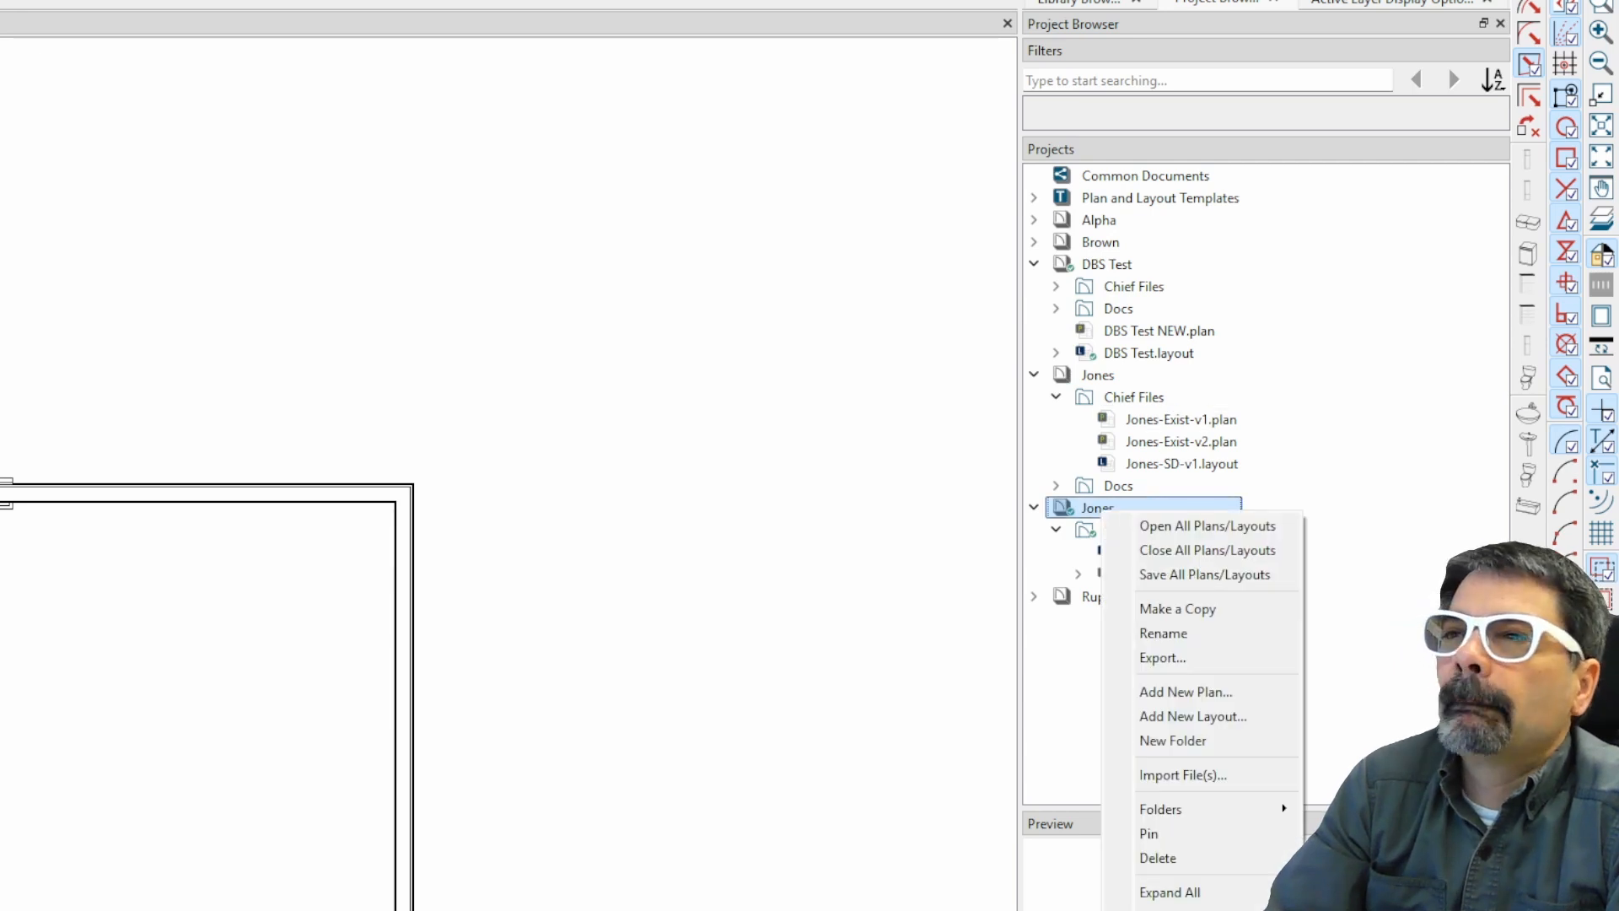
pyautogui.click(1207, 550)
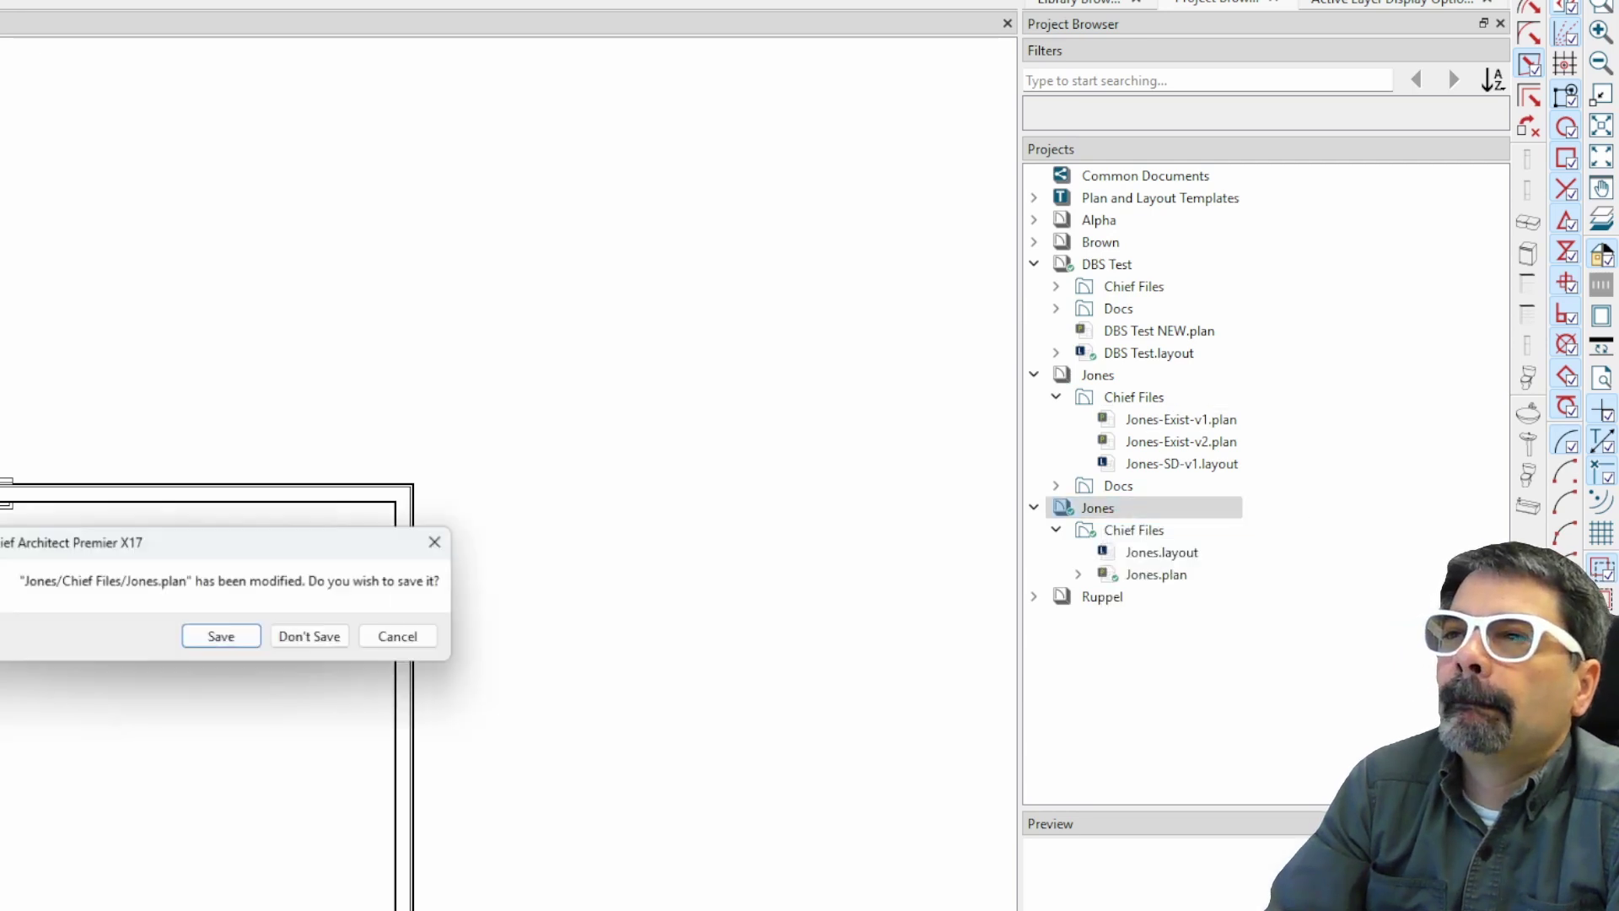
pyautogui.click(311, 642)
# Step: Delete the duplicate Jones project, then open Jones-Exist-v2 and Jones-Exist-v1 plans
pyautogui.rightClick(1099, 512)
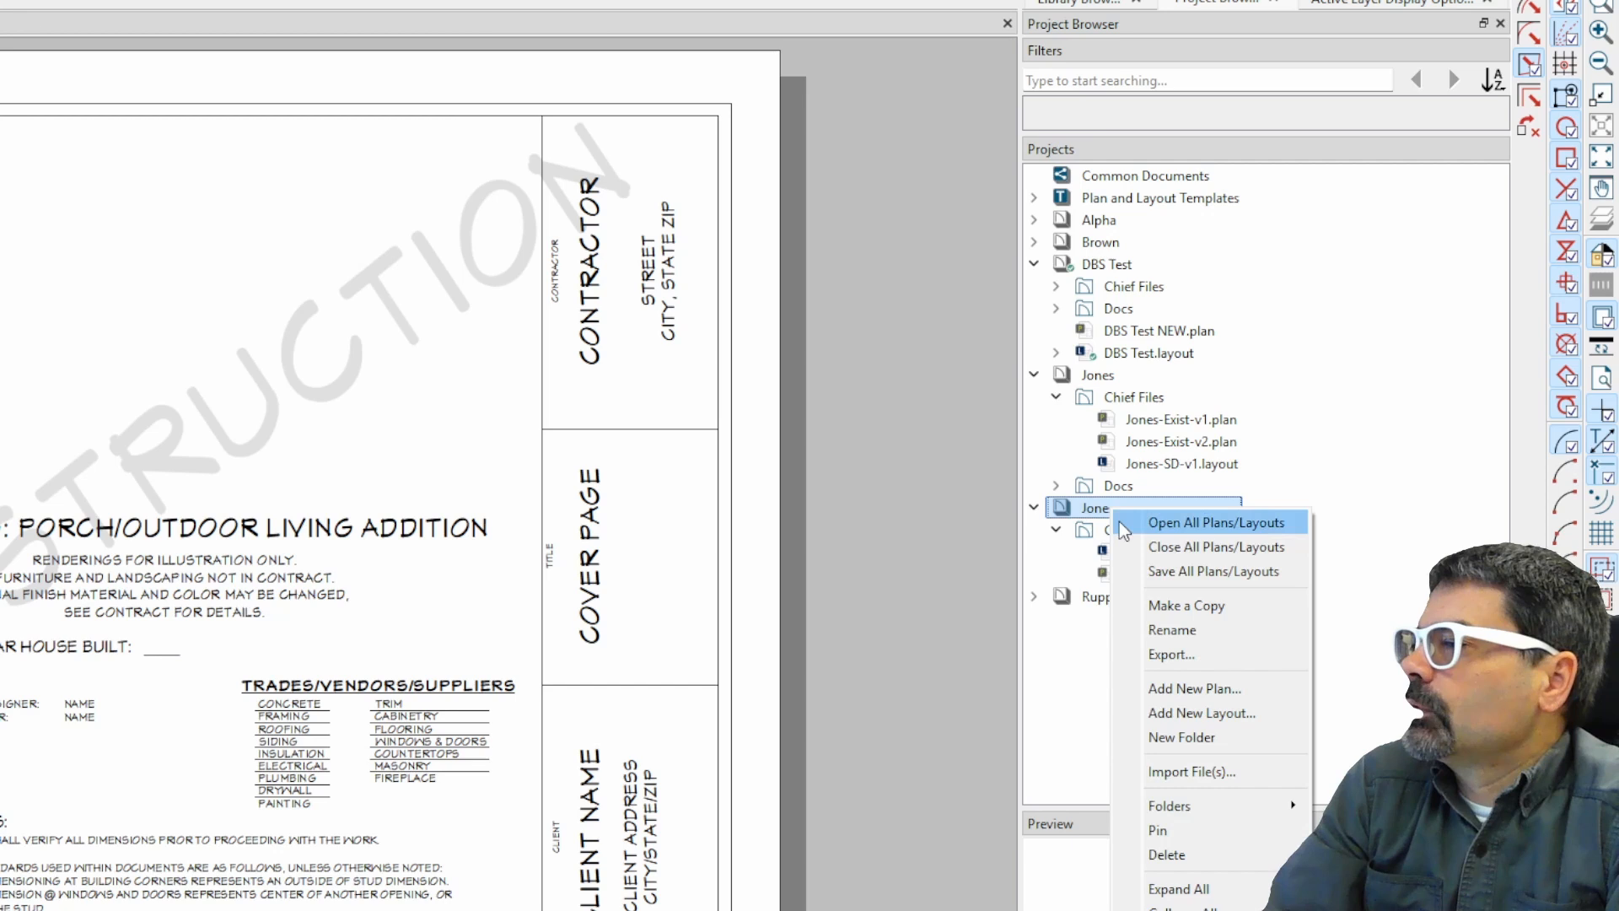
pyautogui.click(1194, 852)
pyautogui.click(344, 675)
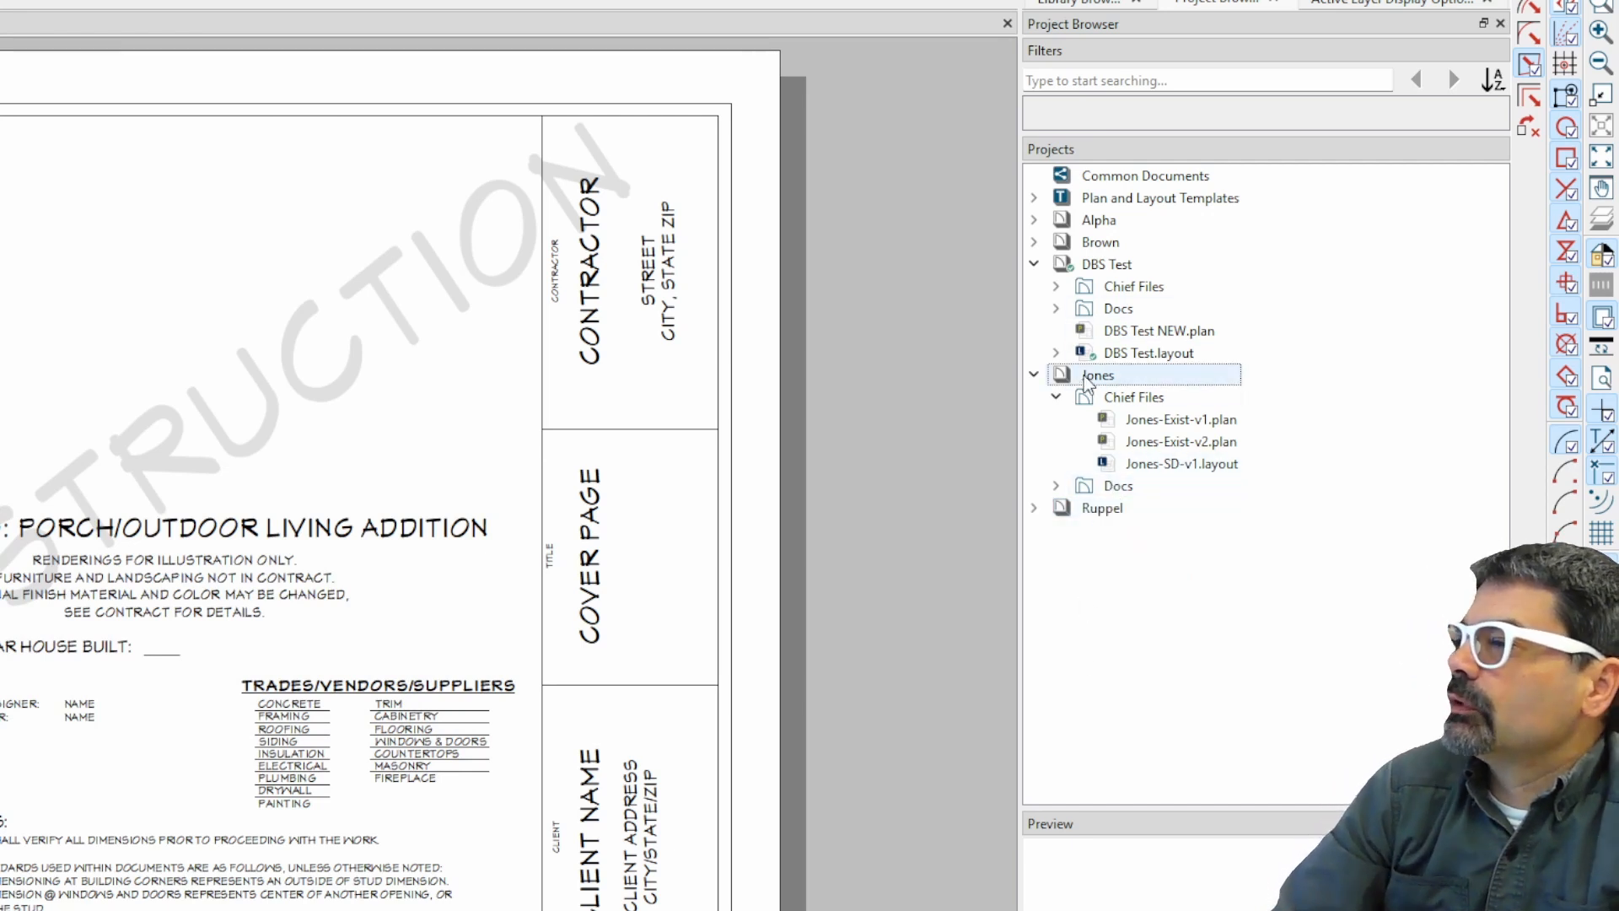
pyautogui.doubleClick(1151, 442)
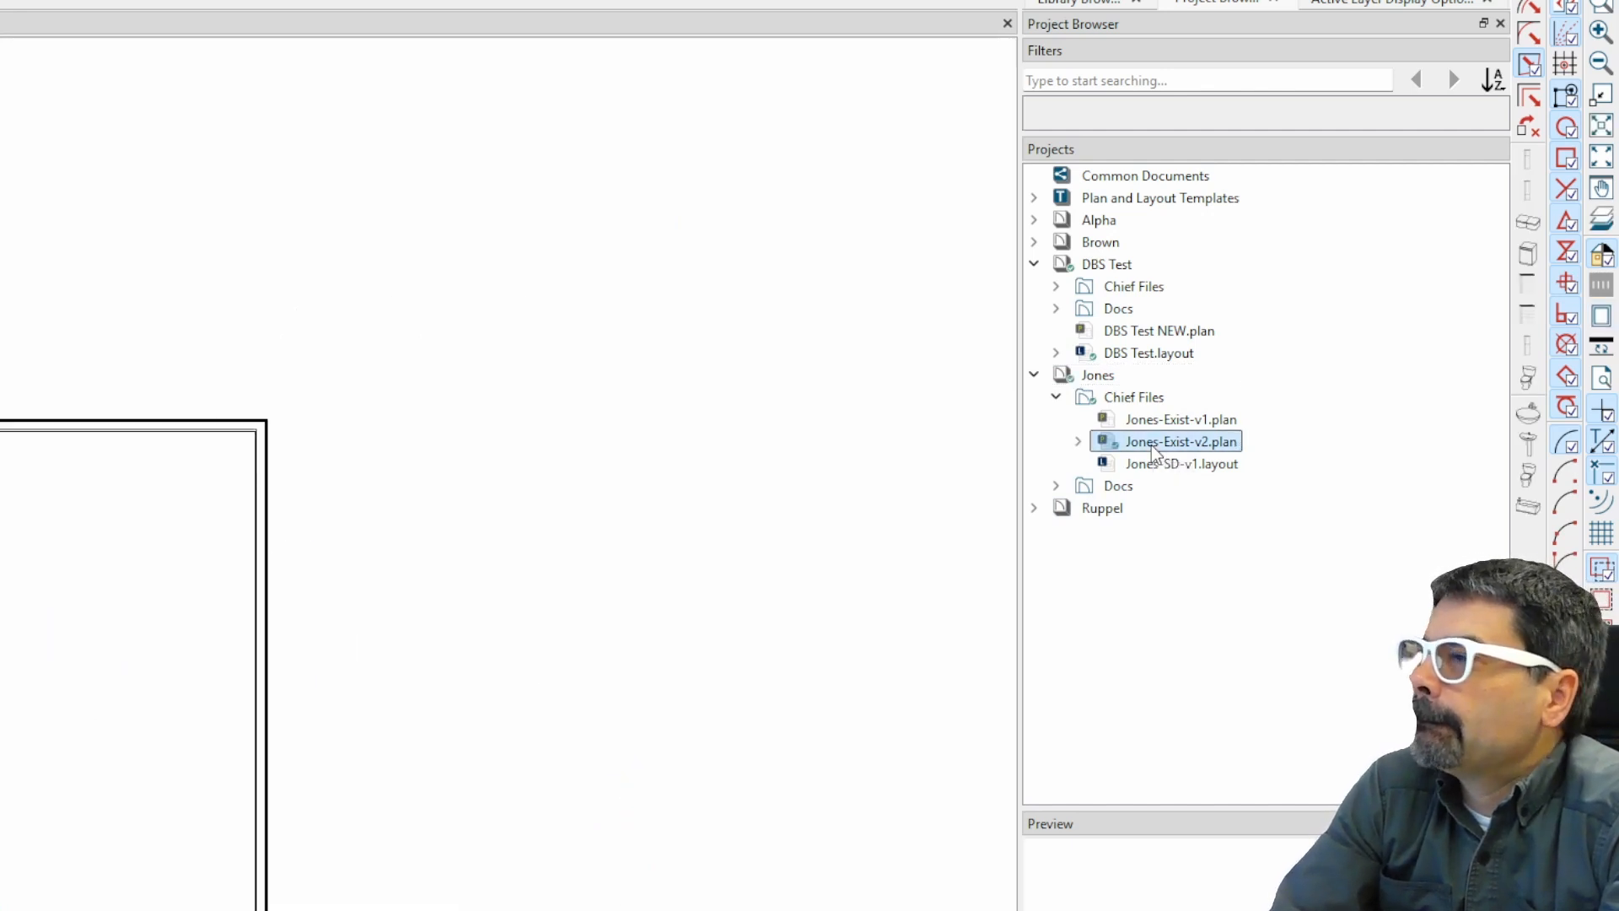
pyautogui.doubleClick(1142, 421)
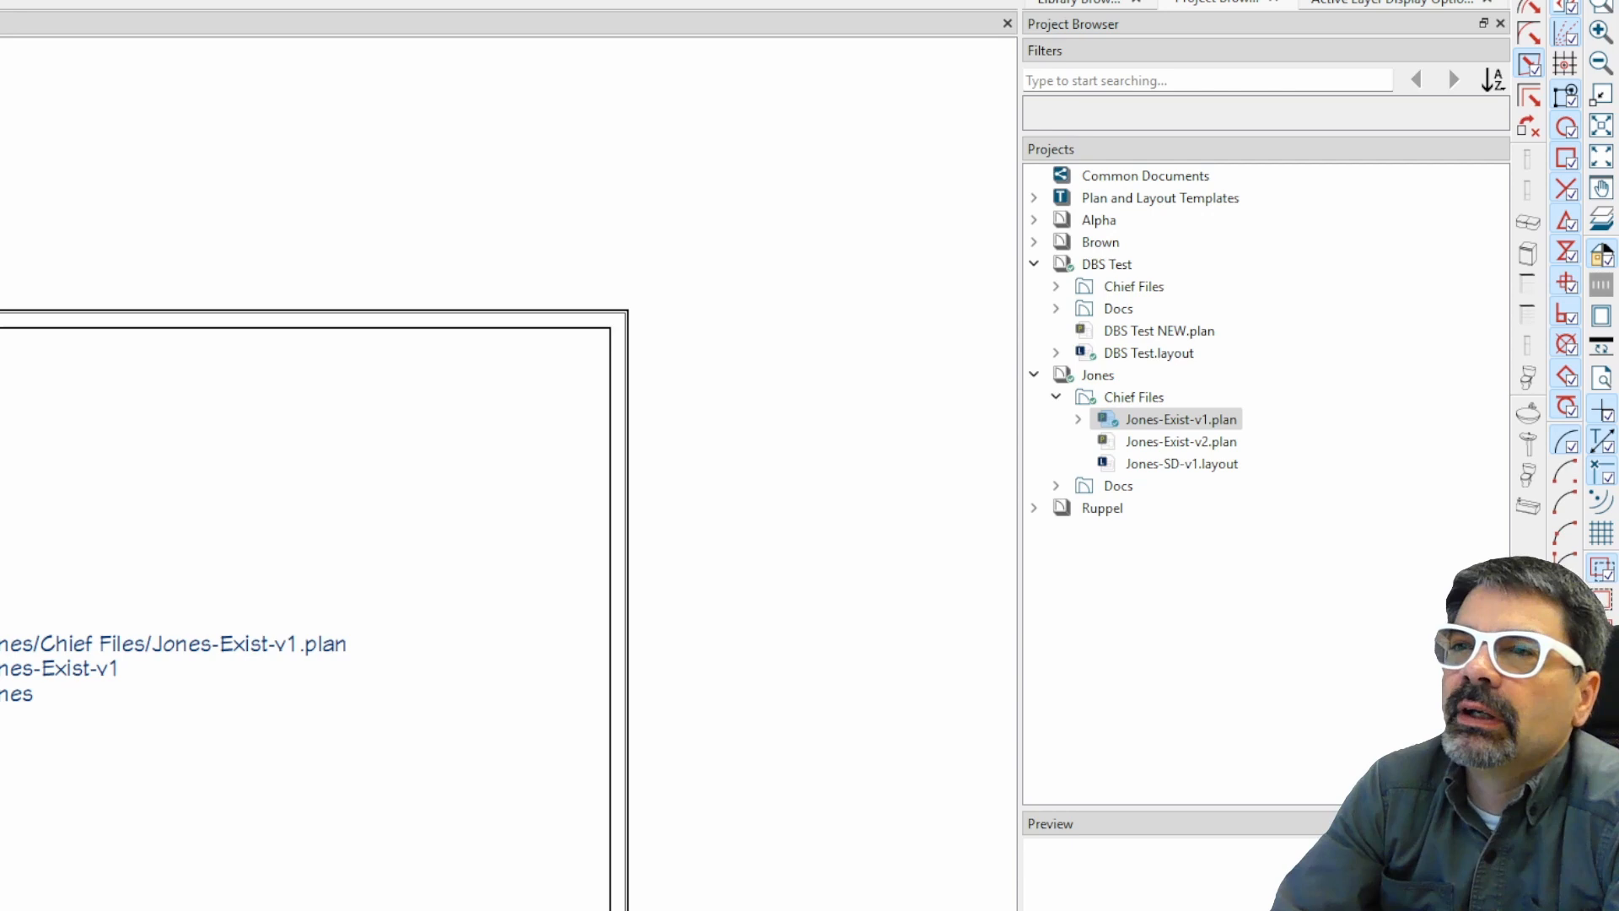
# Step: Start Send to Layout and keep Jones-SD-v1.layout as the target
pyautogui.click(234, 302)
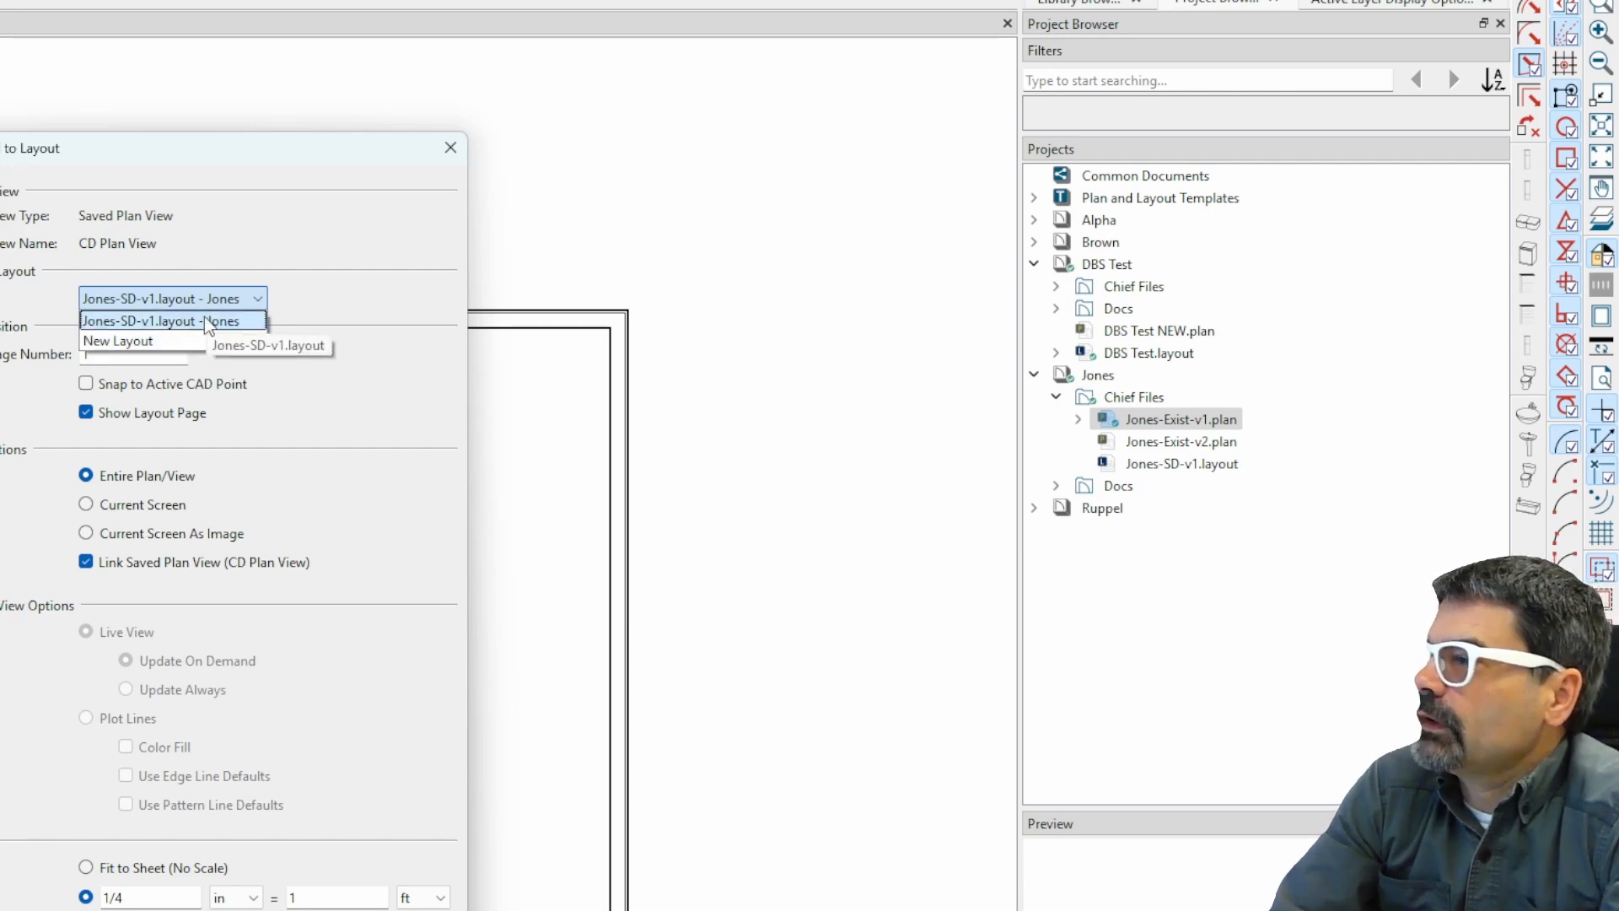
pyautogui.click(314, 266)
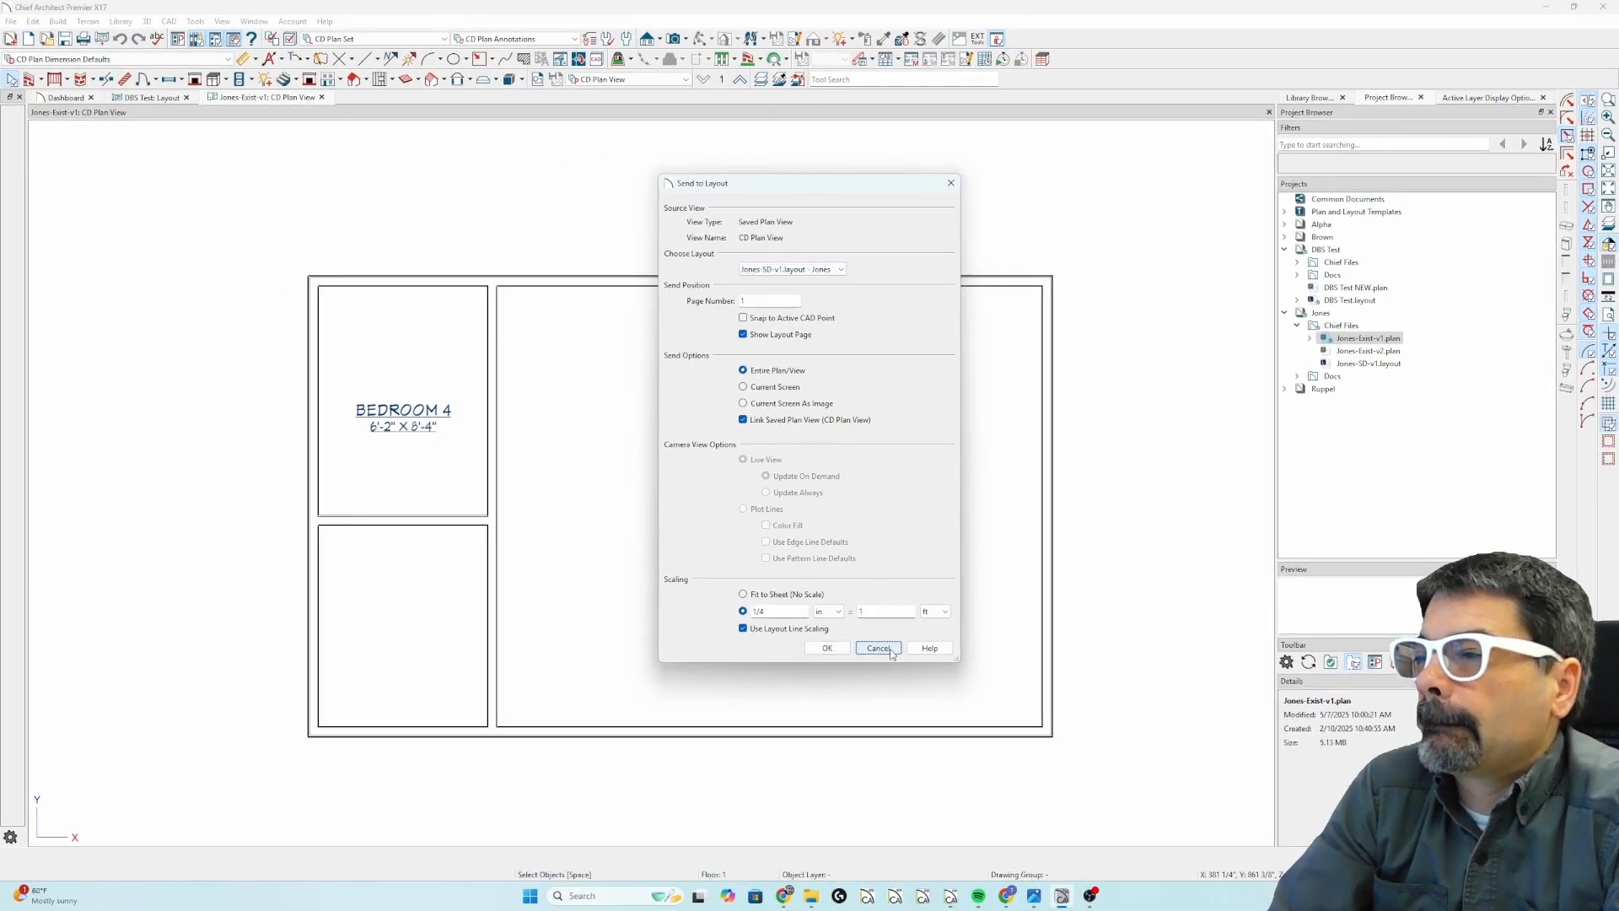
# Step: Cancel Send to Layout, reopen it to check the layout list keeping Jones-SD-v1, and close it
pyautogui.click(882, 650)
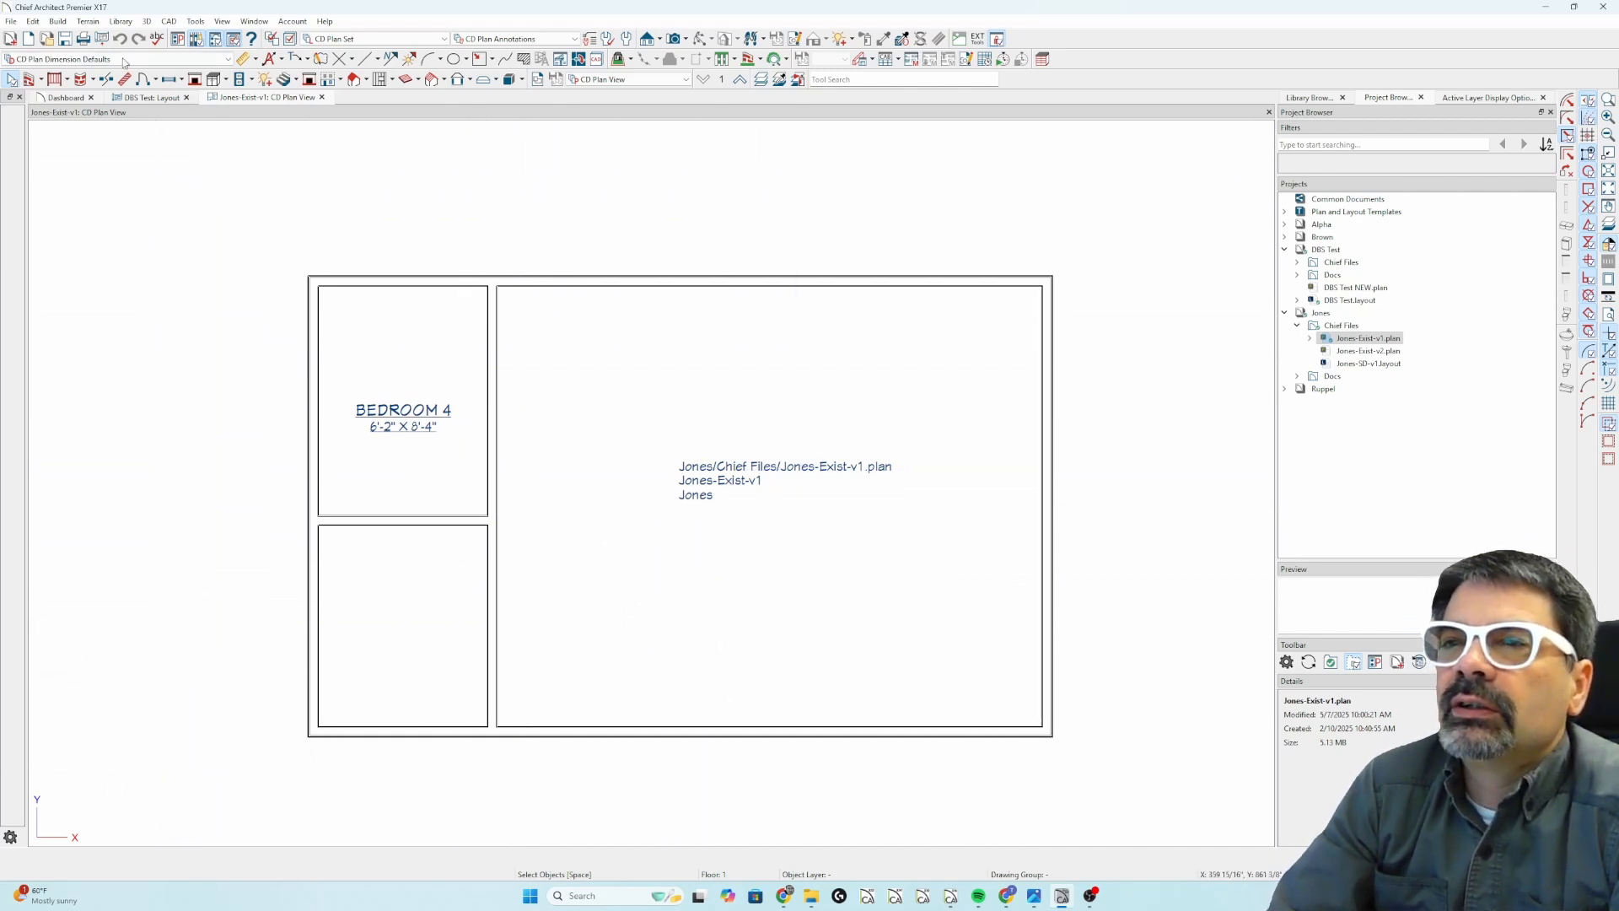
pyautogui.click(102, 38)
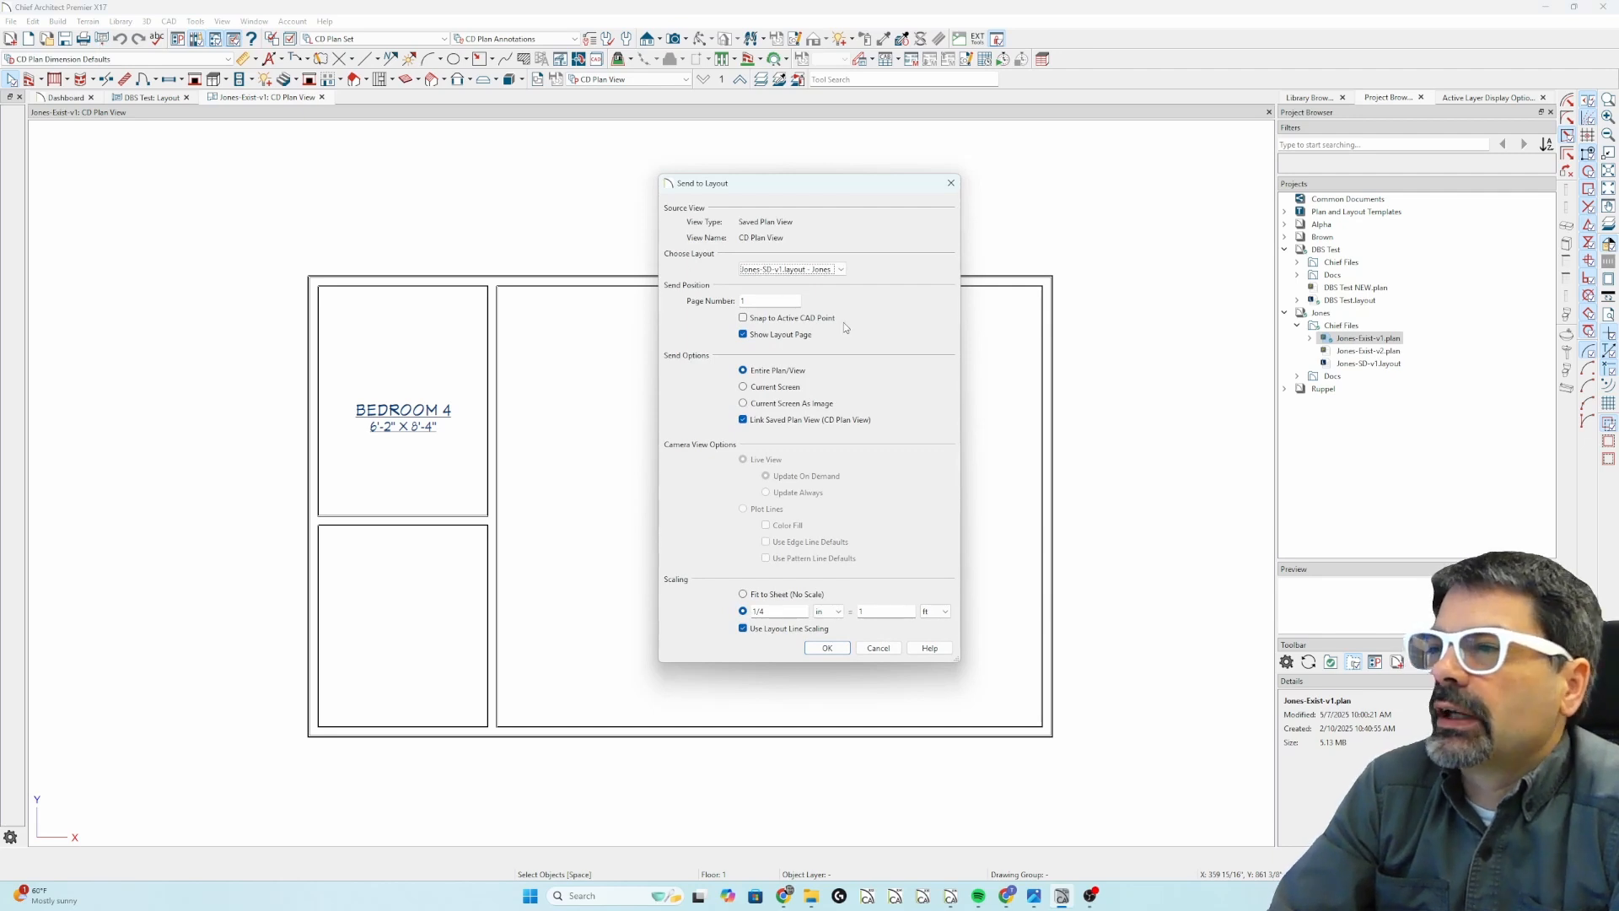
pyautogui.click(844, 270)
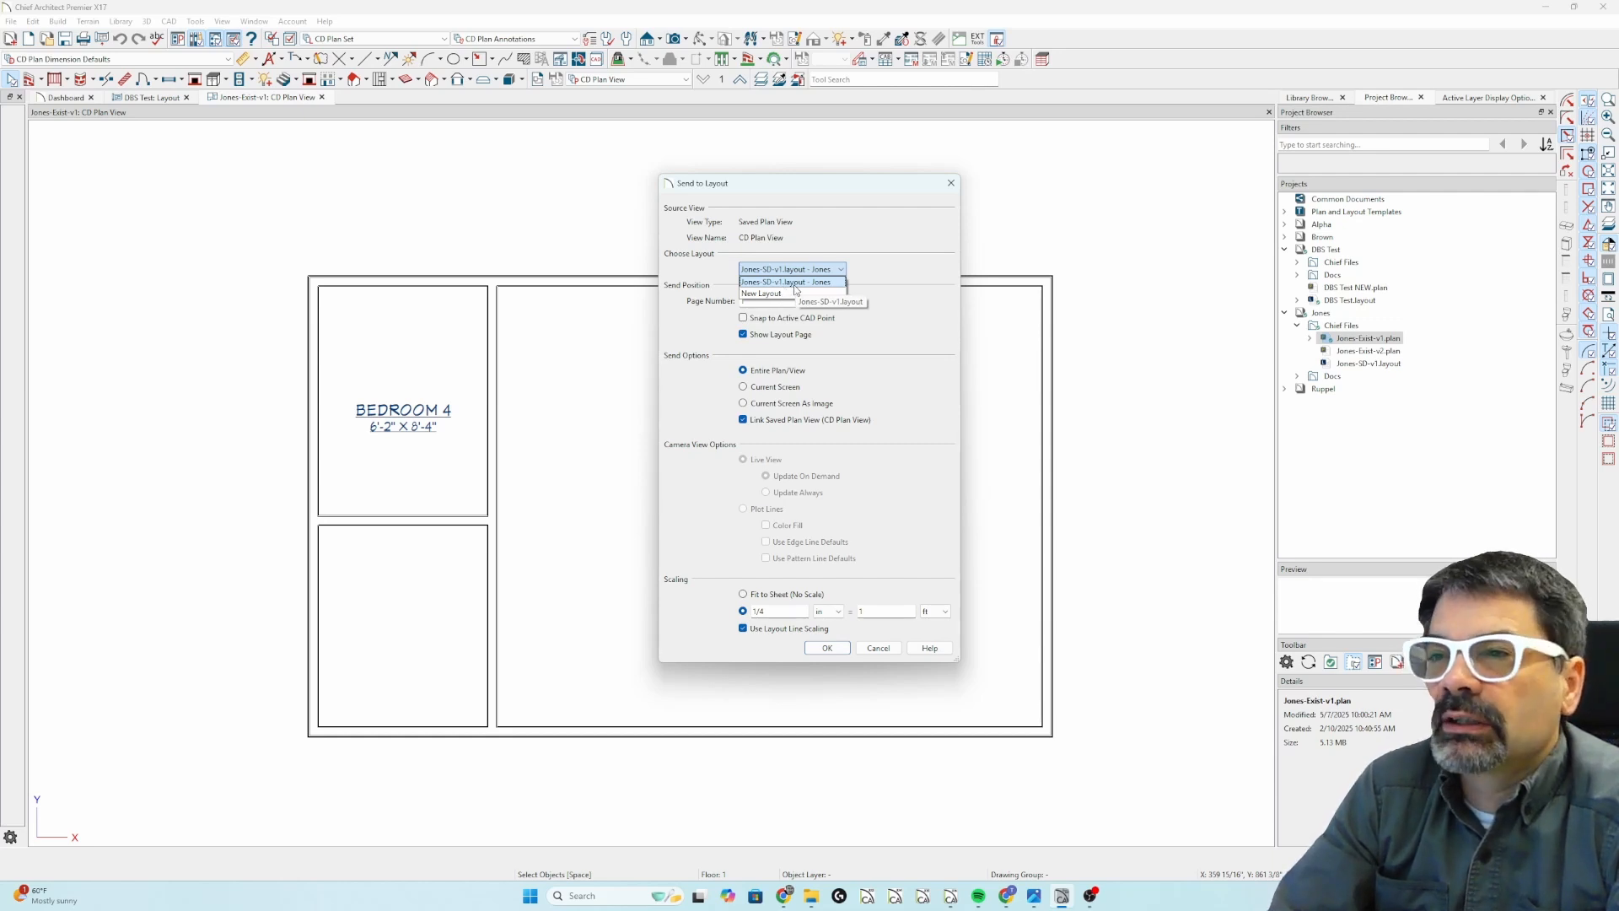
pyautogui.click(794, 284)
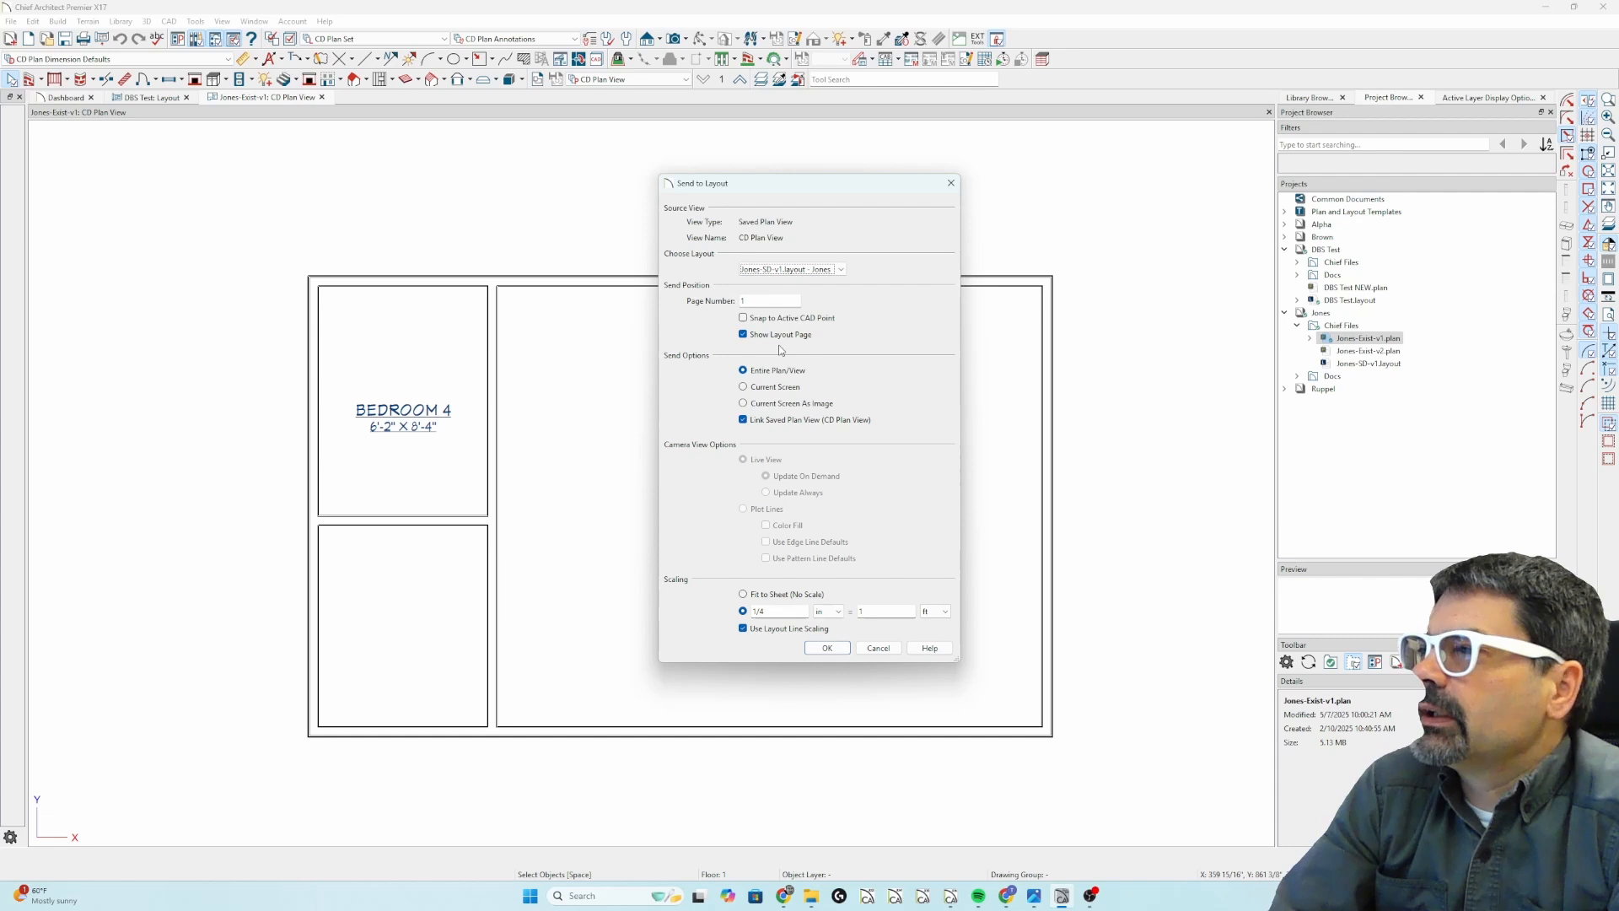
pyautogui.press('Return')
# Step: Expand Plan and Layout Templates, dismiss the Common Documents menu, and select then deselect a room
pyautogui.click(1285, 212)
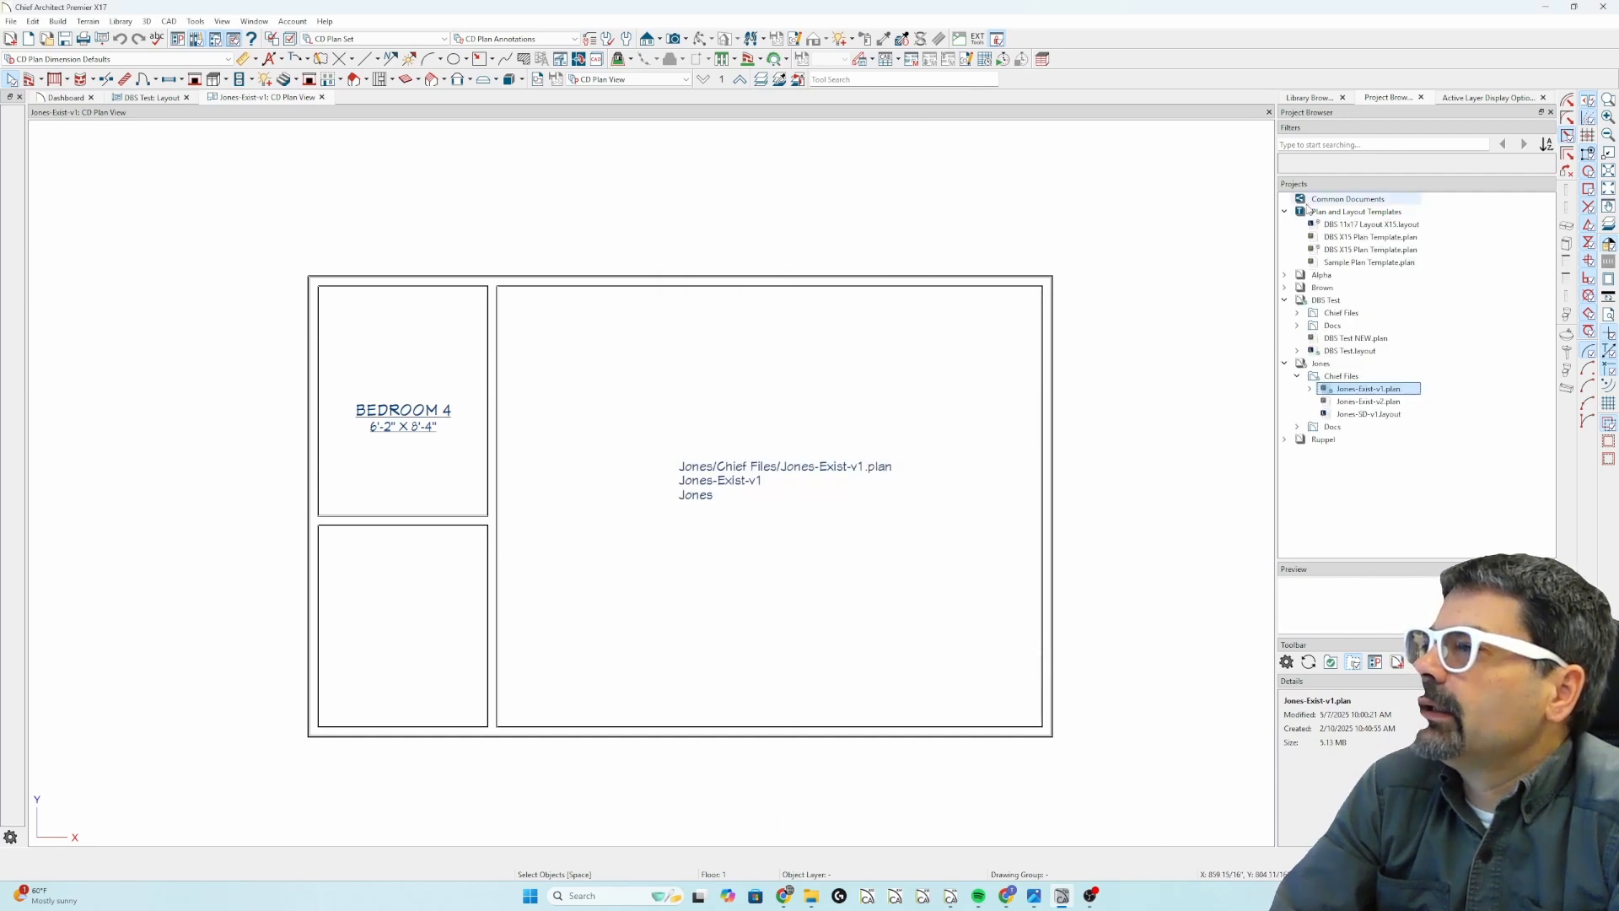
pyautogui.rightClick(1316, 202)
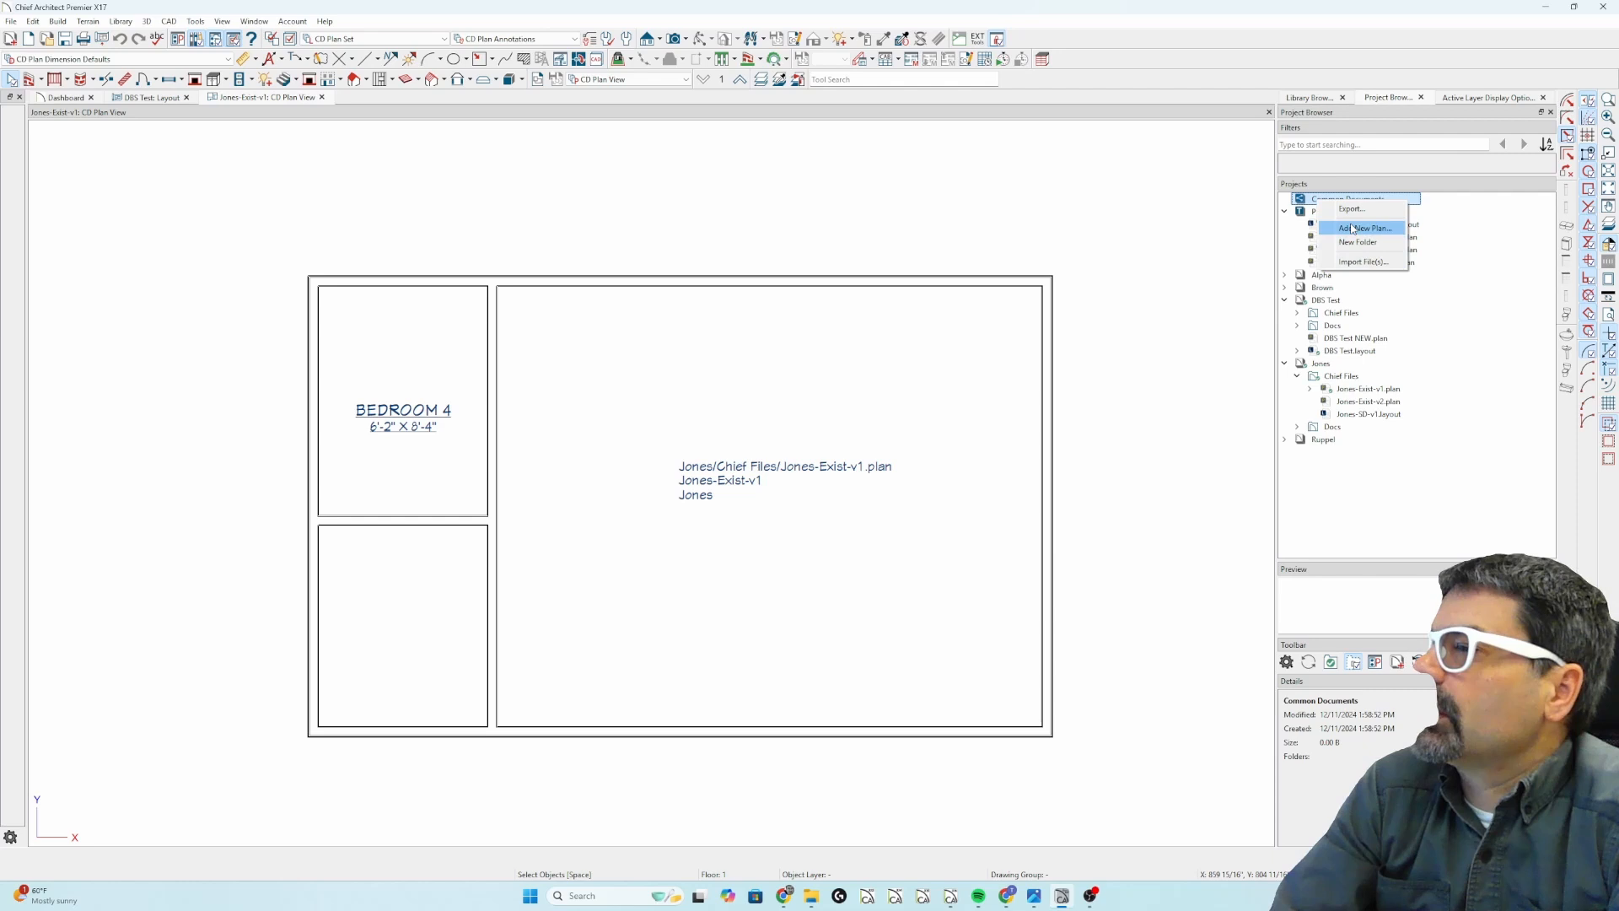
pyautogui.click(1407, 384)
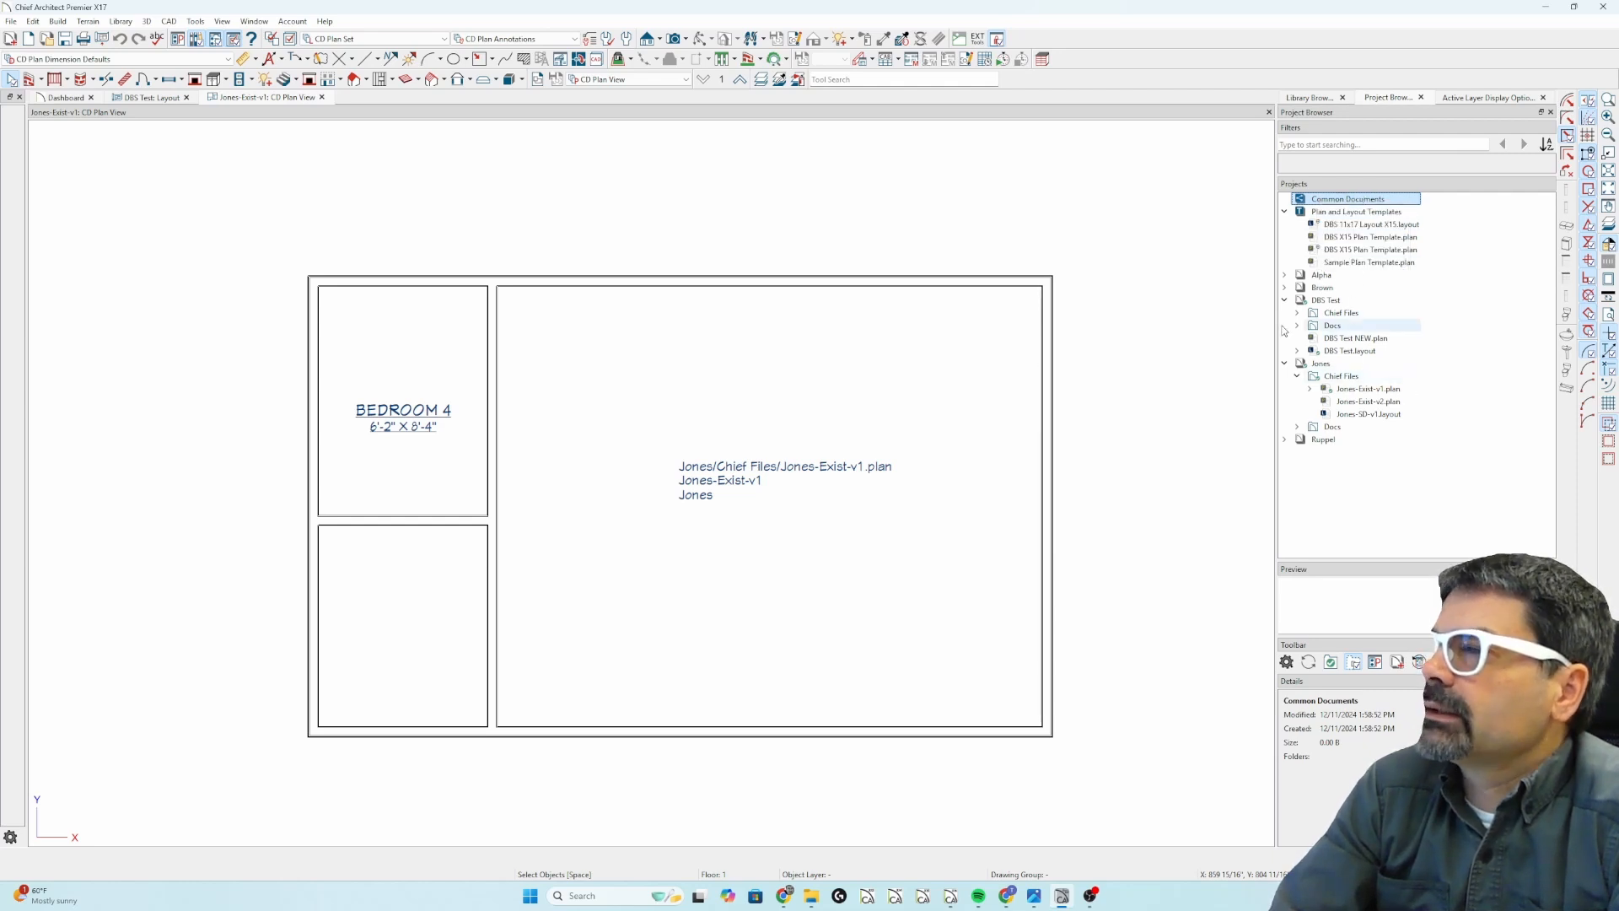
pyautogui.click(784, 437)
pyautogui.press('Escape')
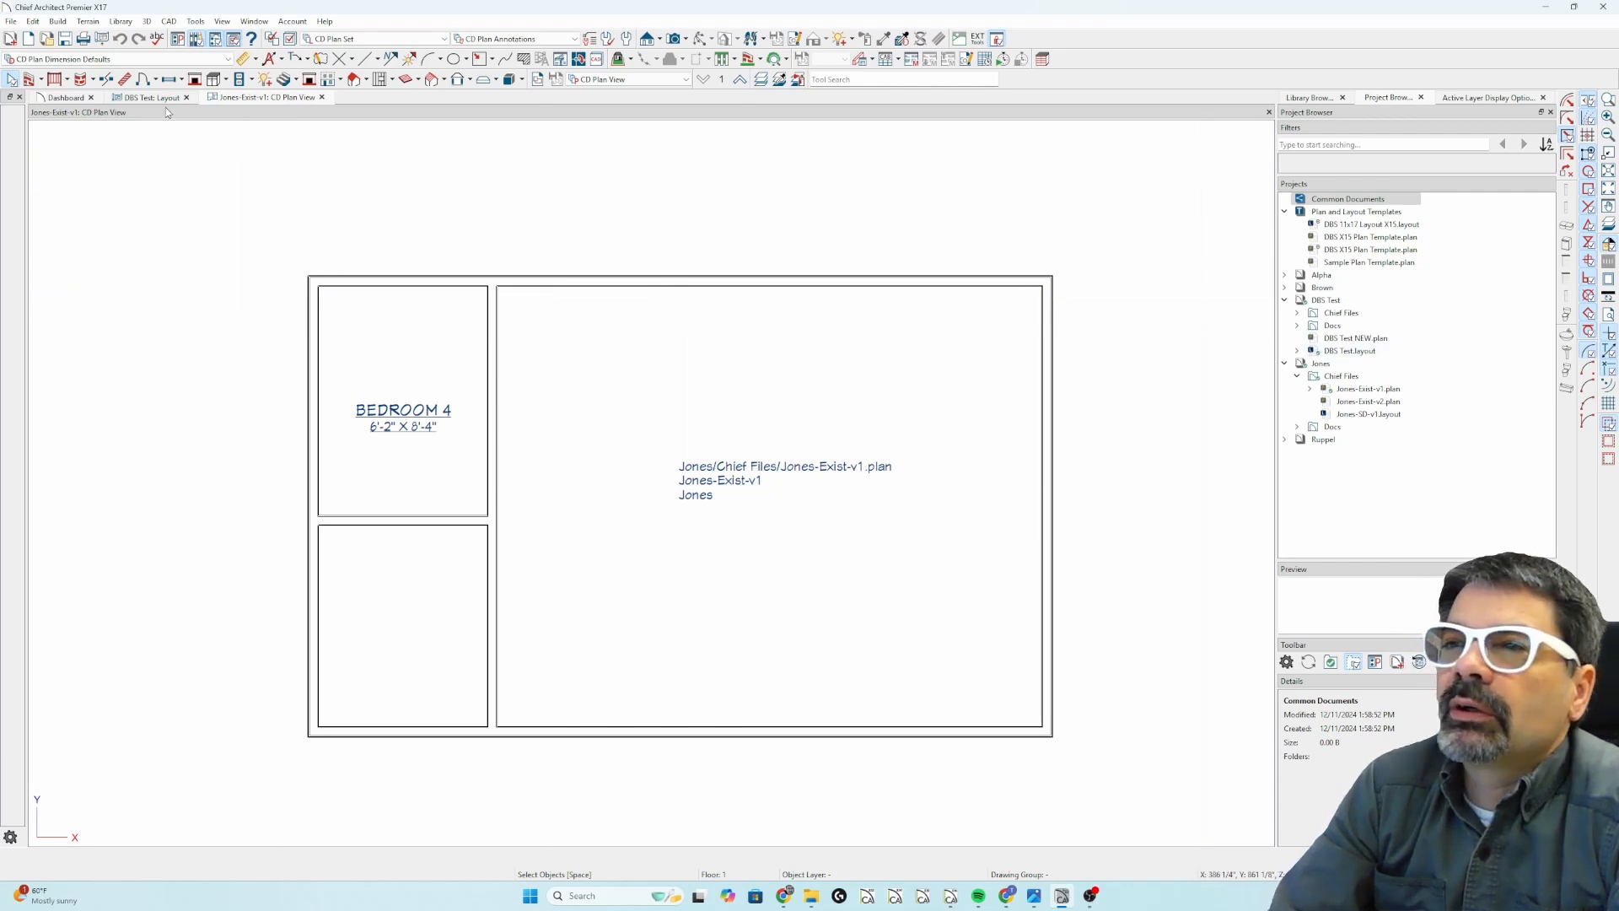
# Step: Send the CD Plan View to the Jones-SD-v1 layout and select the copy placed on sheet A1
pyautogui.click(102, 37)
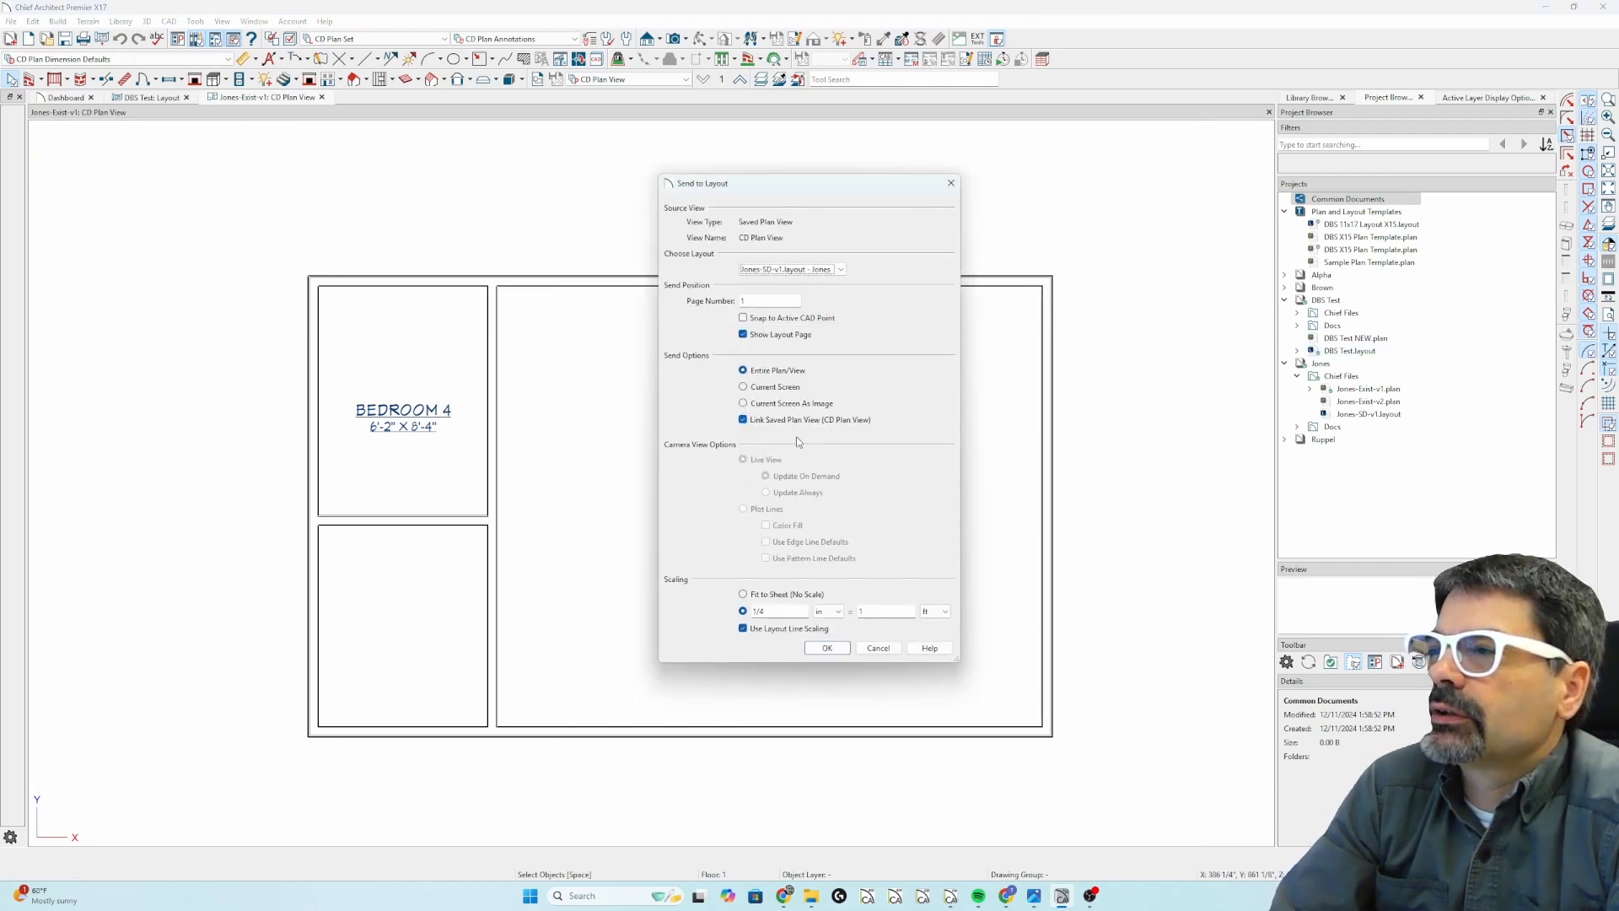
pyautogui.click(831, 653)
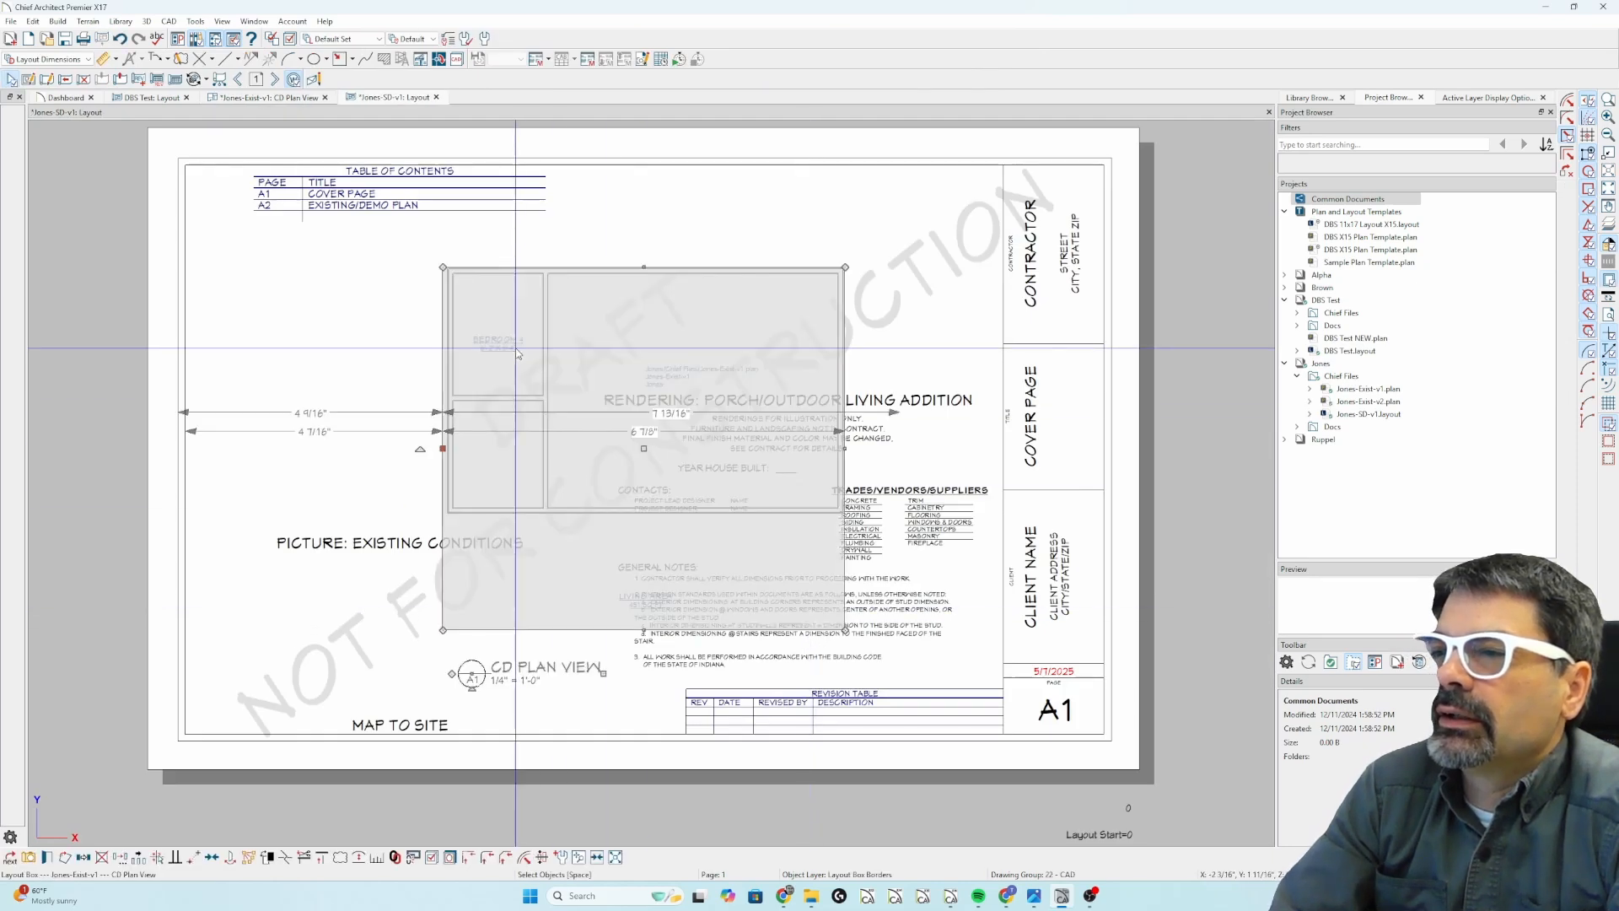
pyautogui.click(526, 370)
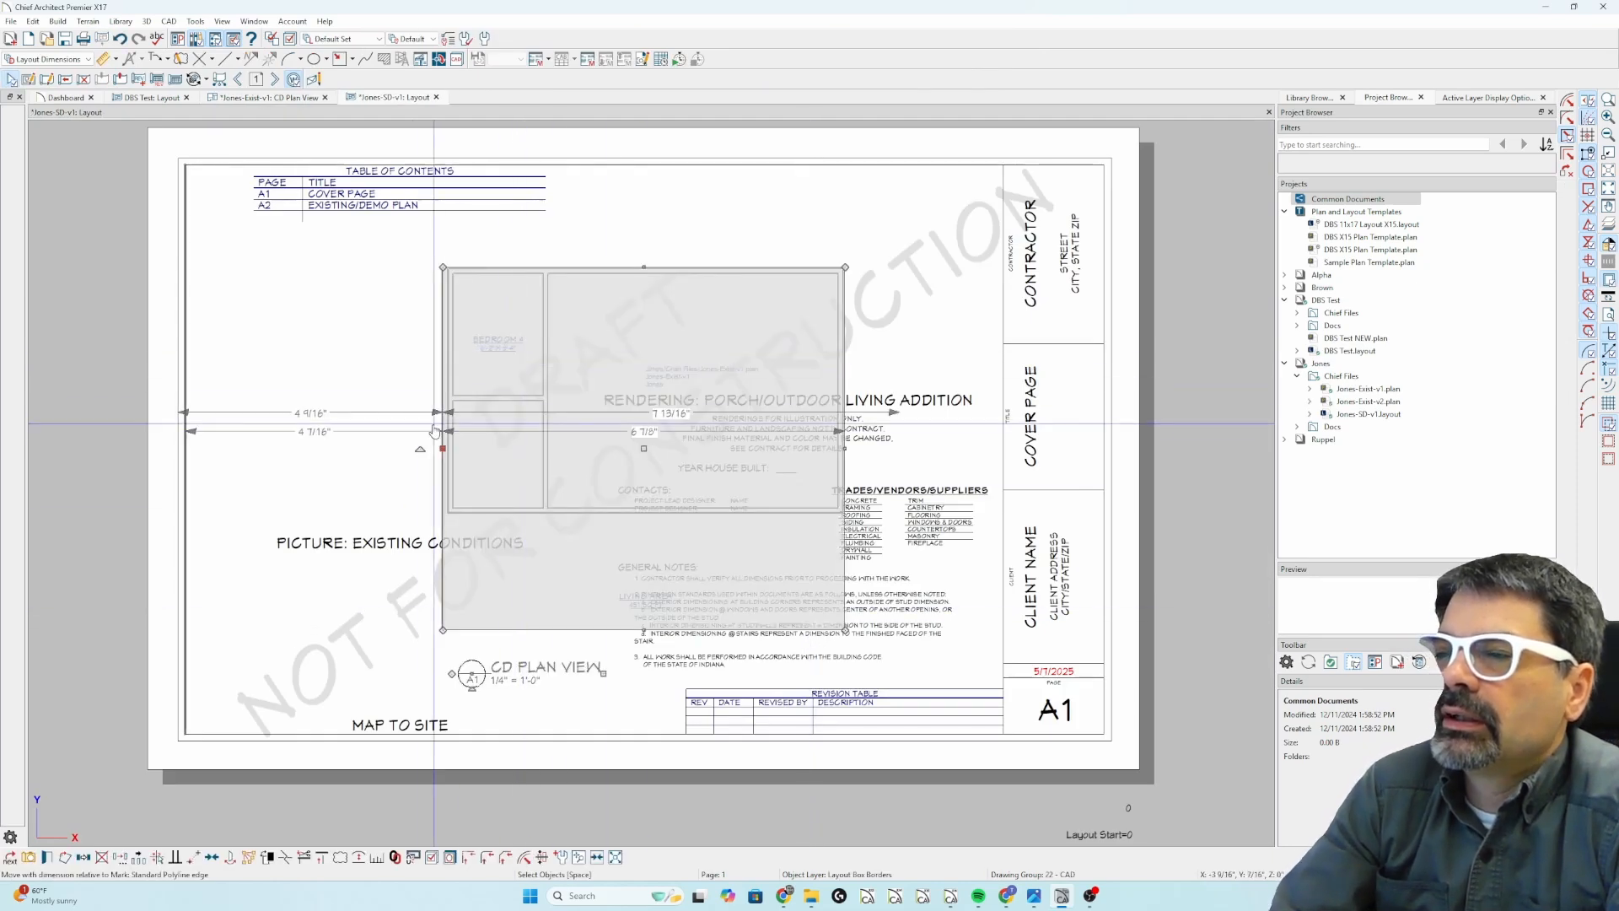
# Step: Check sheet A2, reselect the extra view on A1, and switch to sheet A2
pyautogui.click(275, 79)
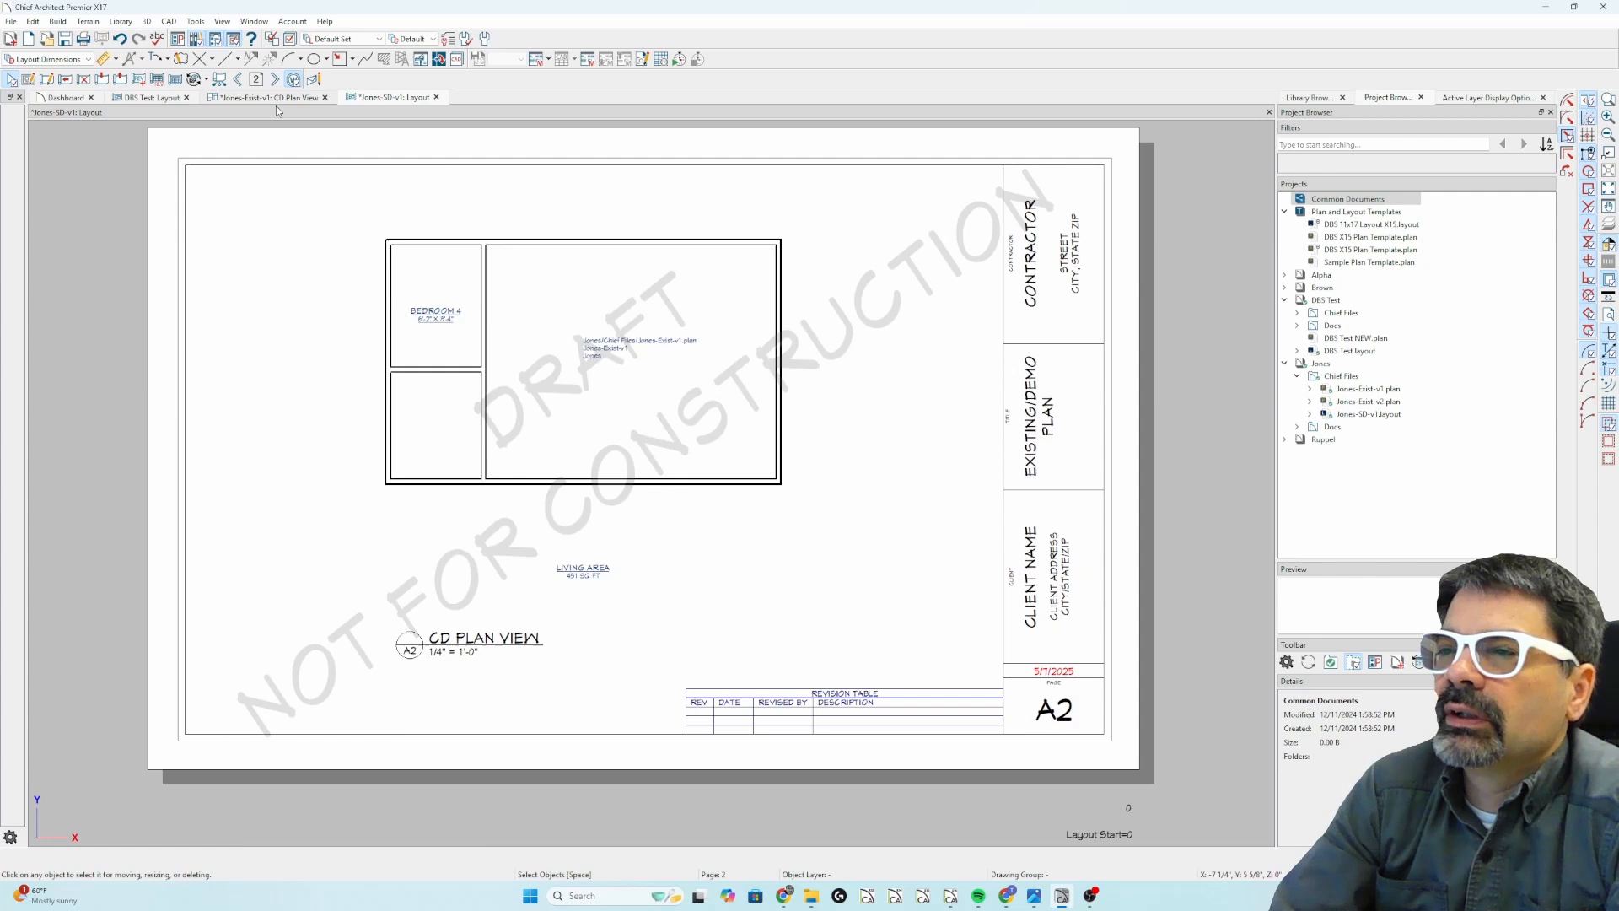
pyautogui.click(240, 79)
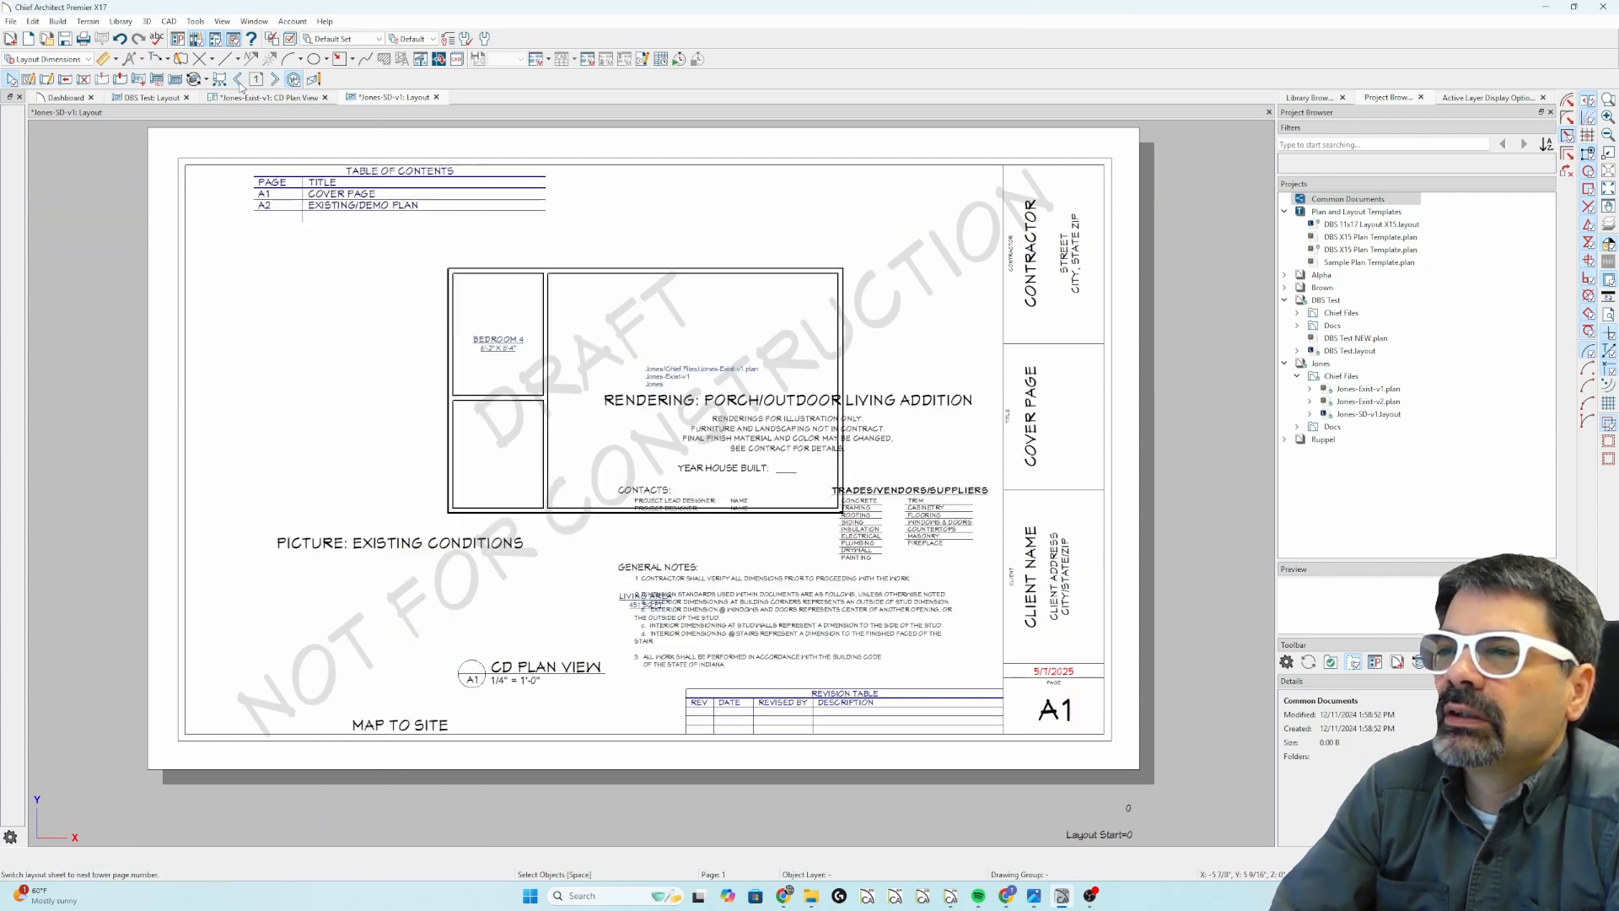
pyautogui.click(577, 324)
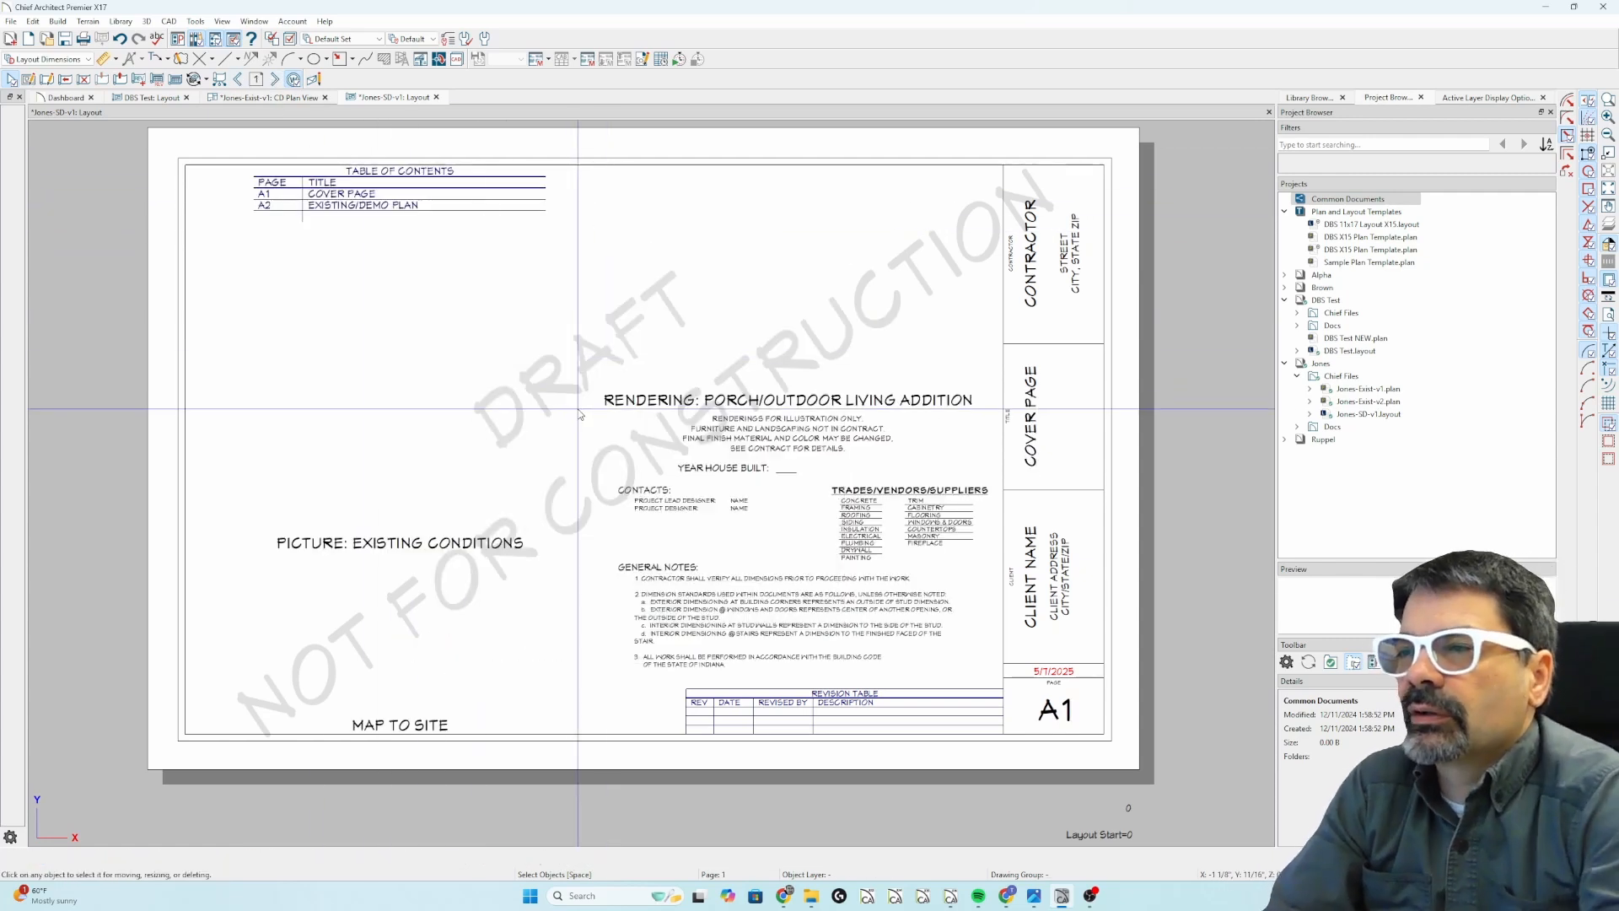
pyautogui.press('pagedown')
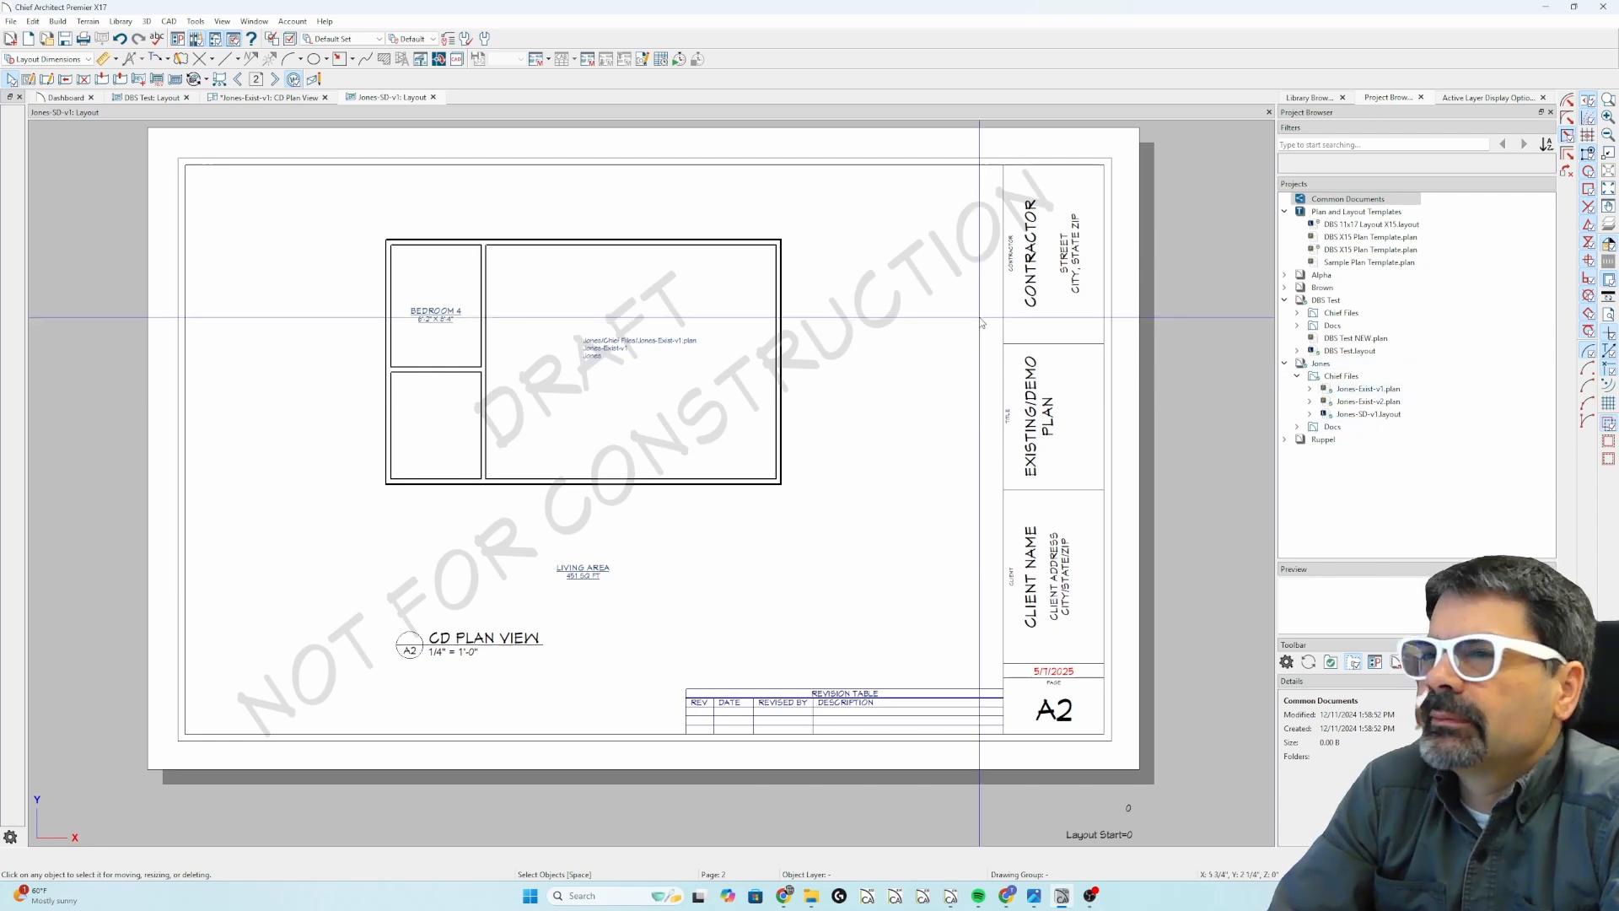
# Step: Use the Jones project's context menu to save all its plans and layouts
pyautogui.rightClick(1321, 366)
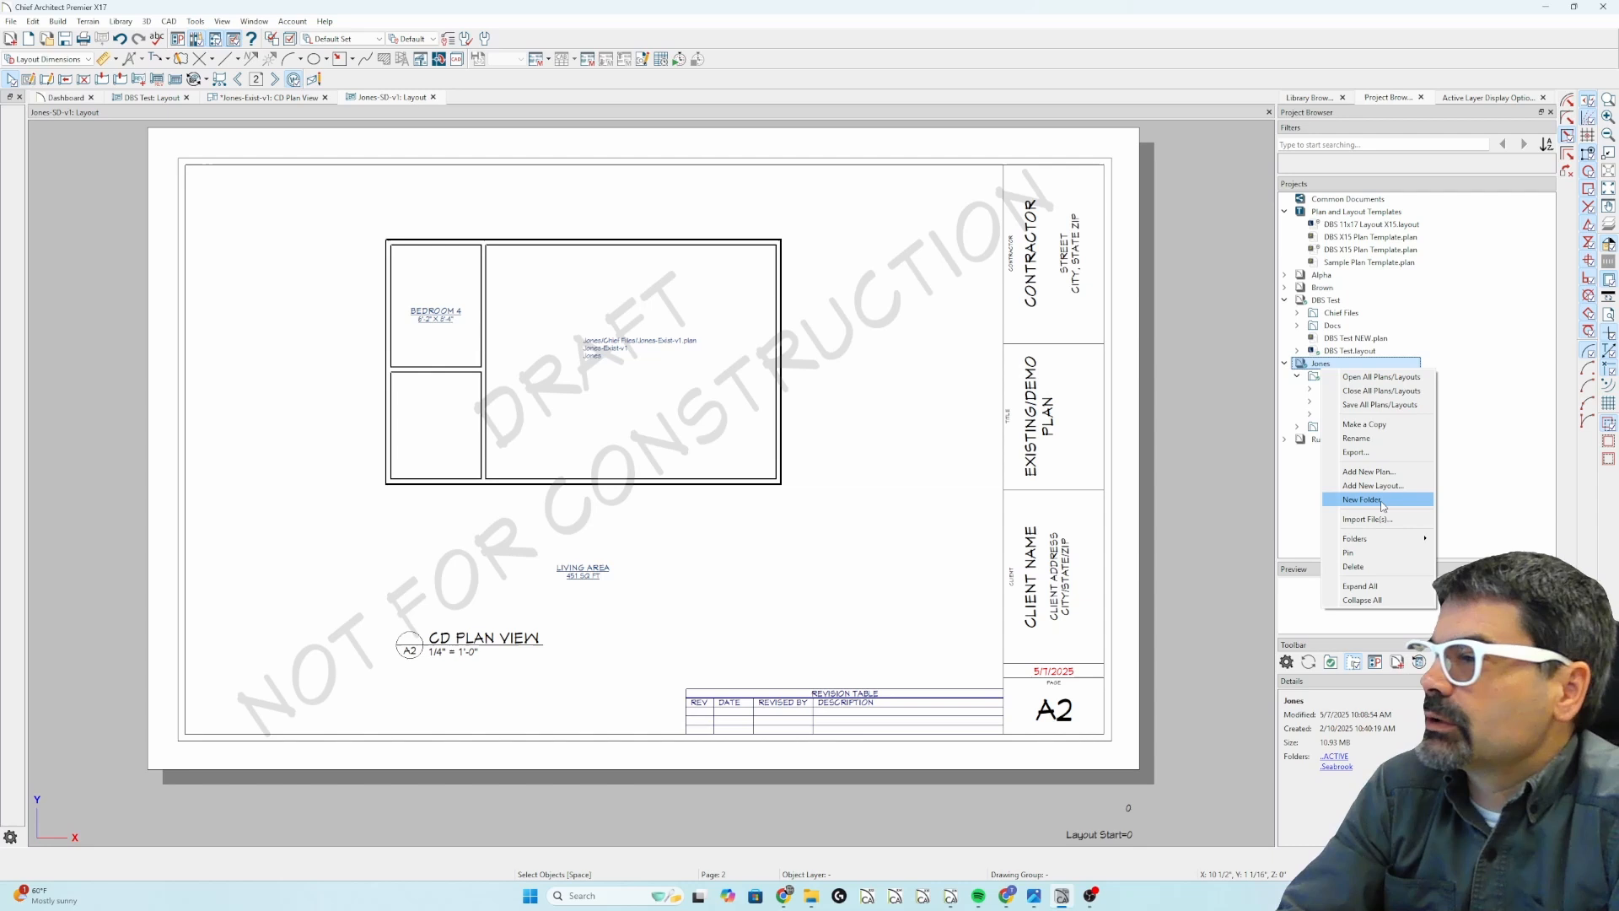
pyautogui.press('Escape')
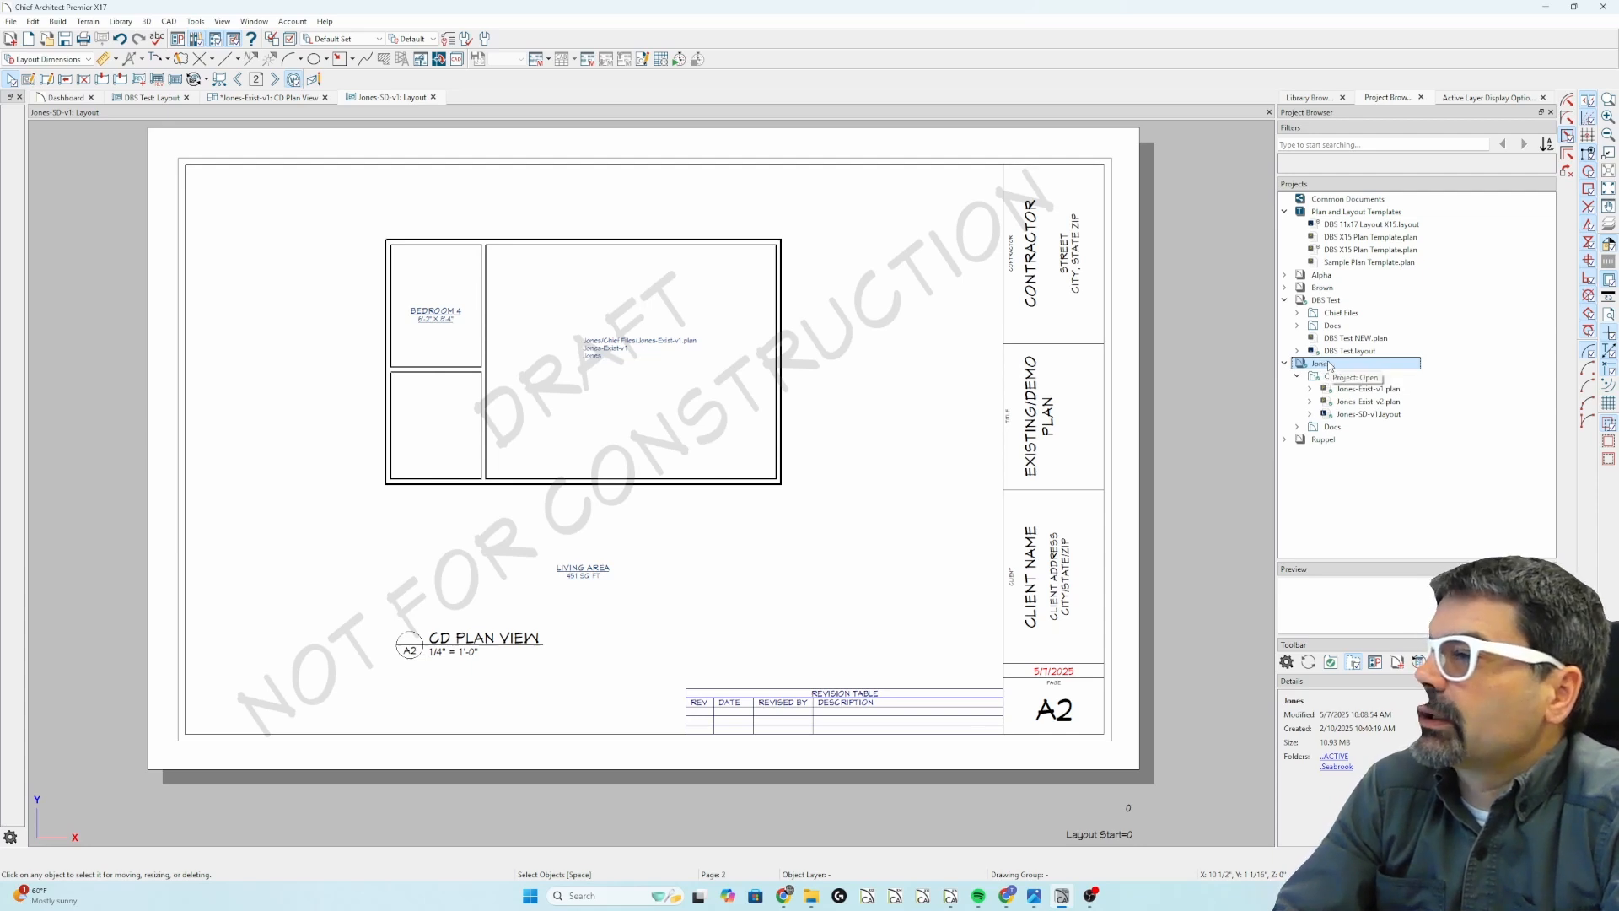
pyautogui.rightClick(1329, 364)
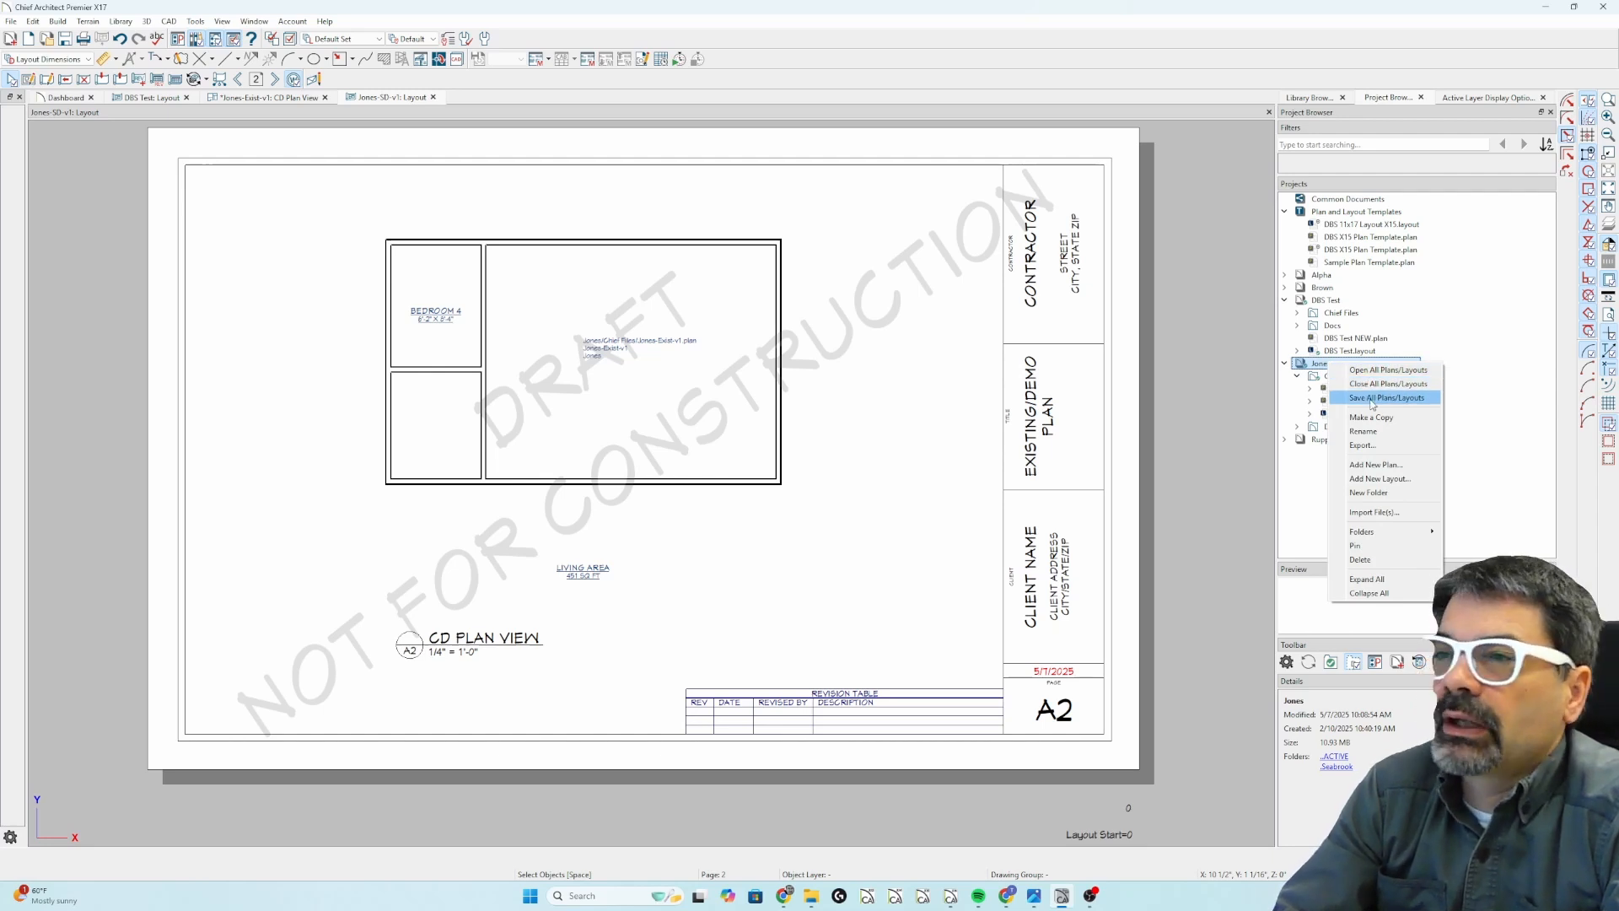
pyautogui.click(1372, 399)
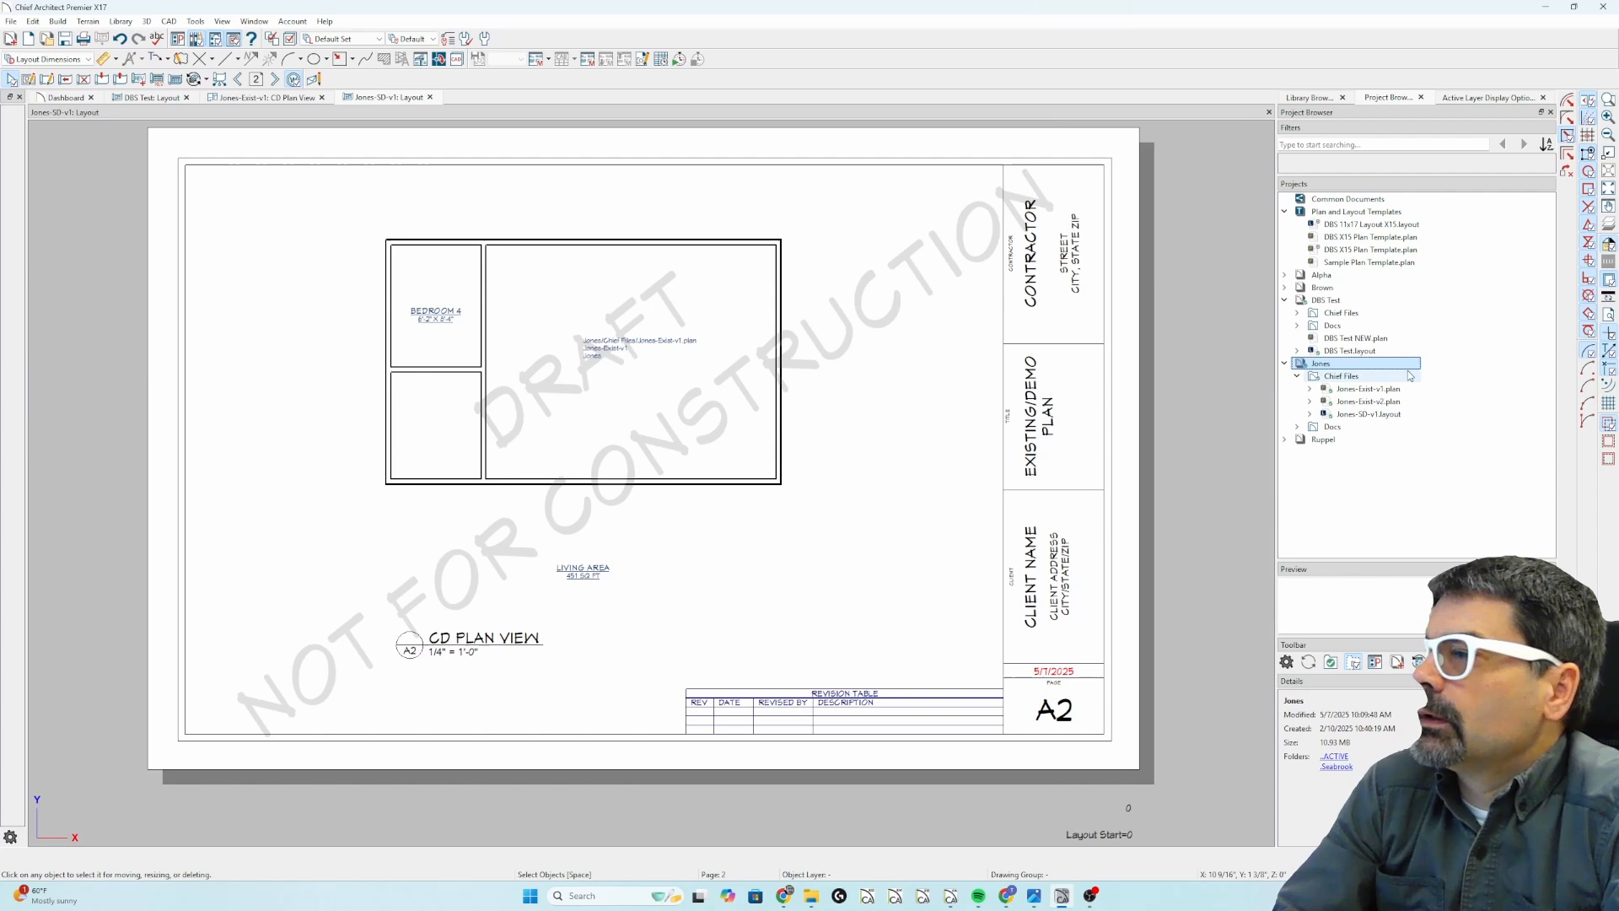
# Step: Create a new folder named Version 1 inside the Jones project
pyautogui.rightClick(1346, 365)
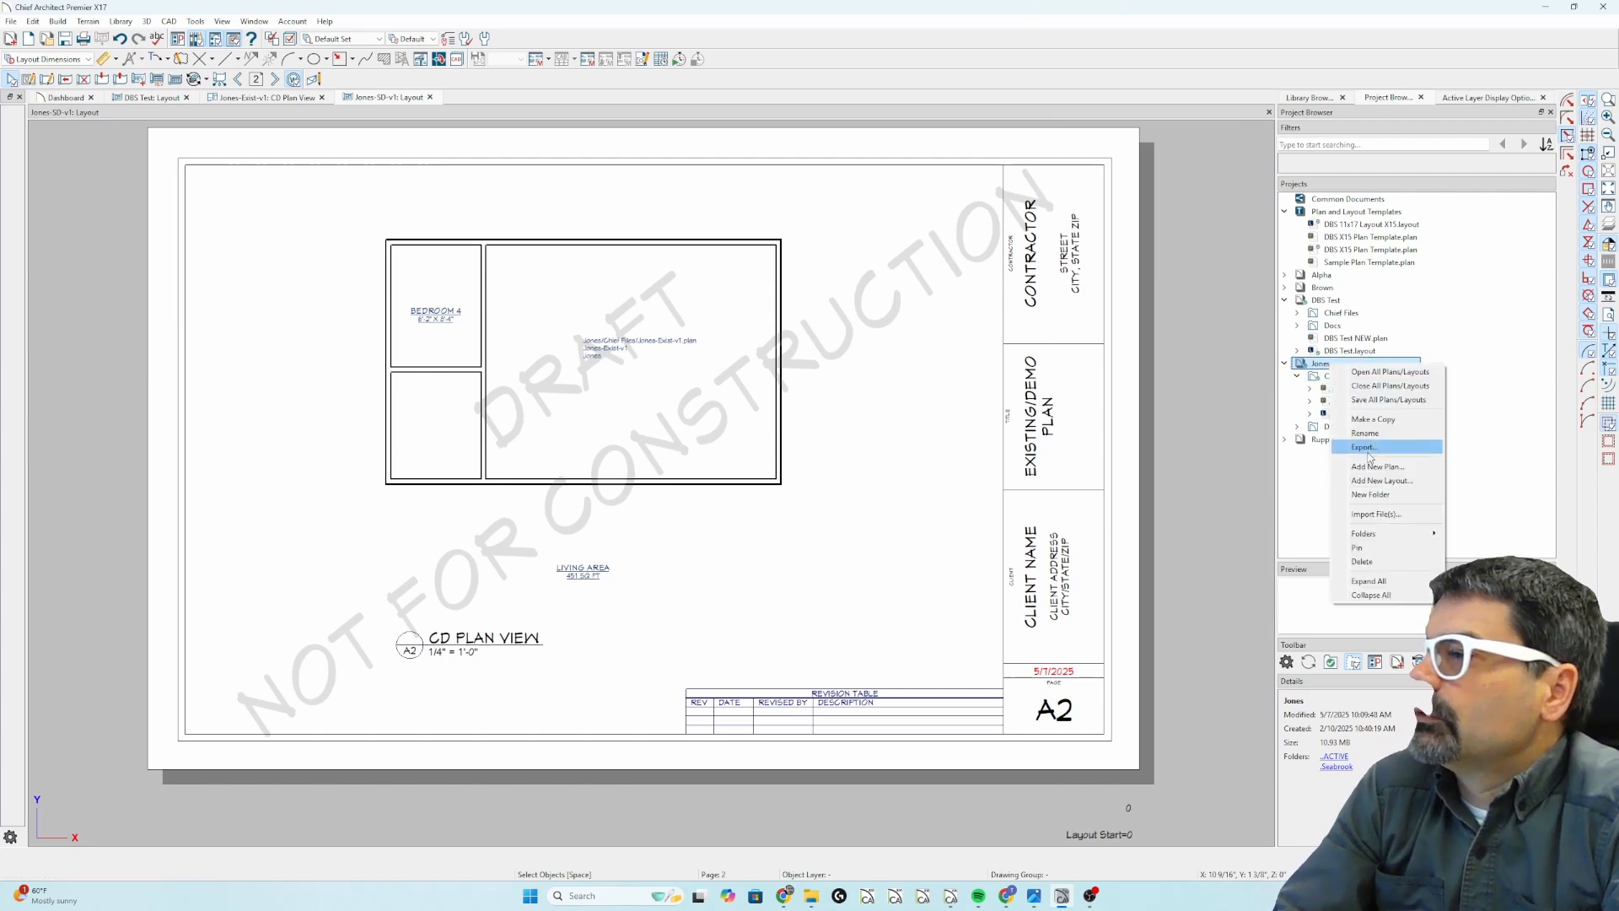
pyautogui.click(1373, 495)
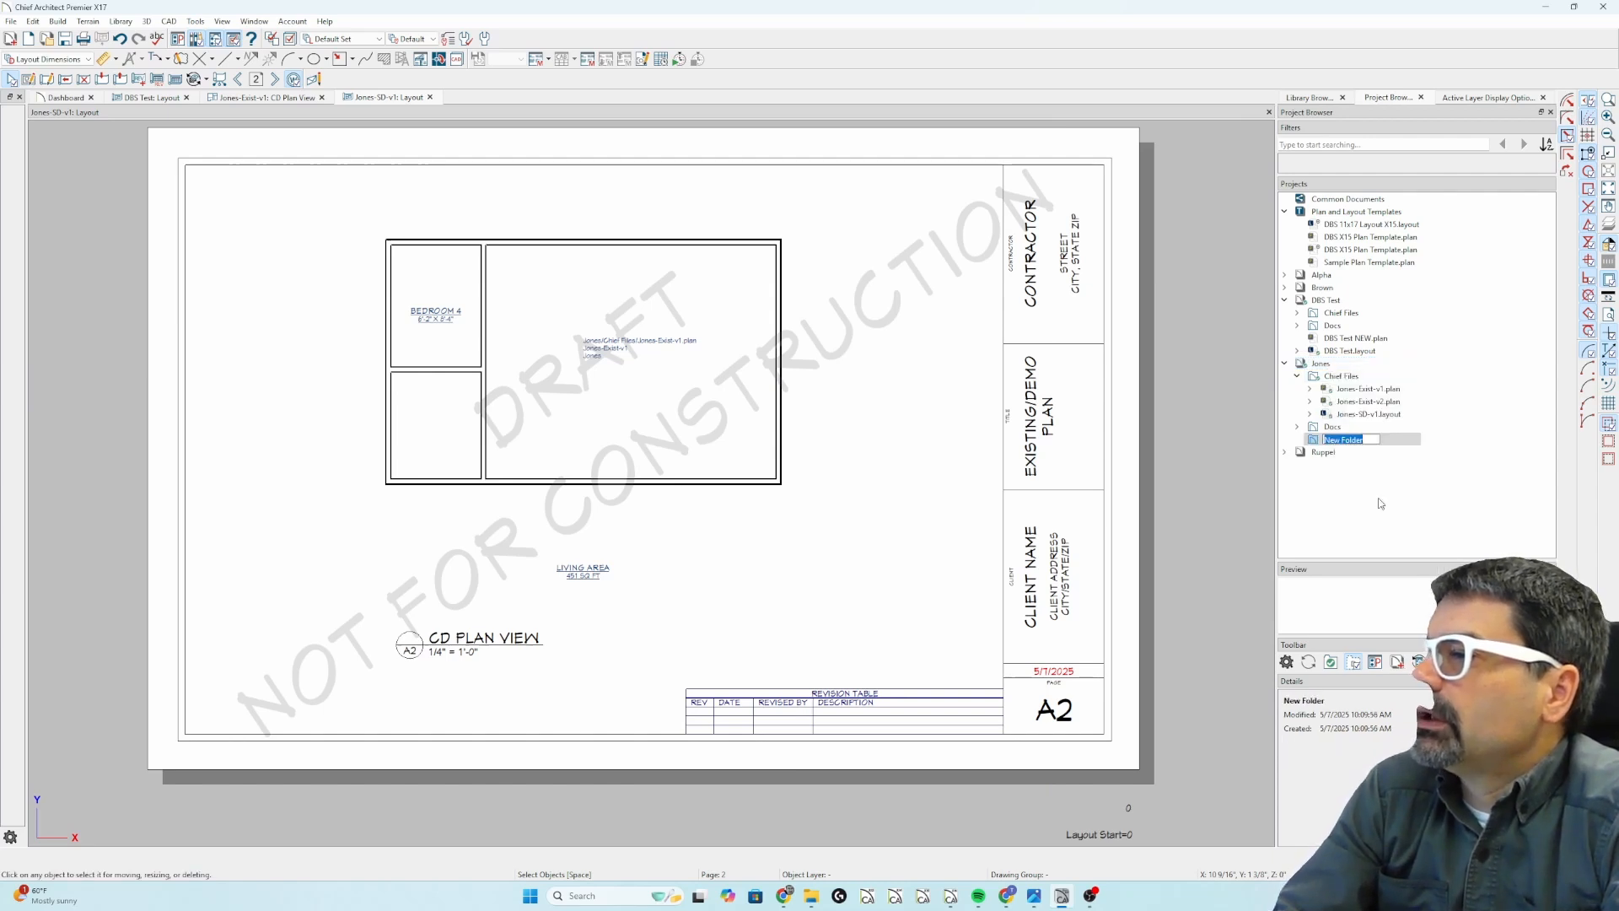
pyautogui.write('Ver')
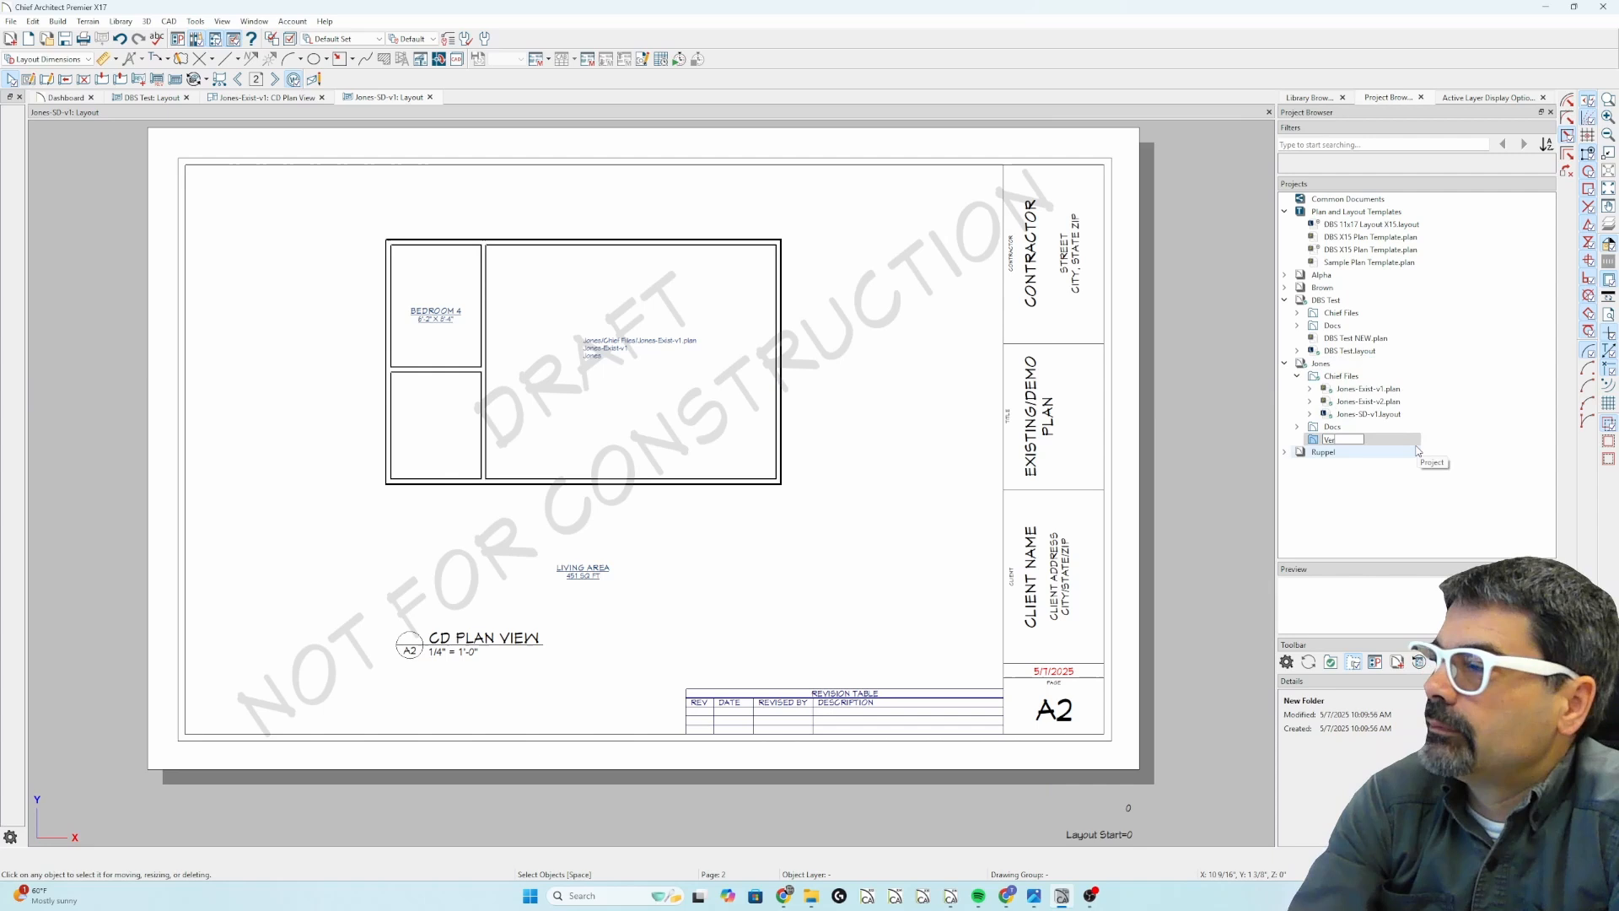
pyautogui.write('sion 1')
pyautogui.press('Return')
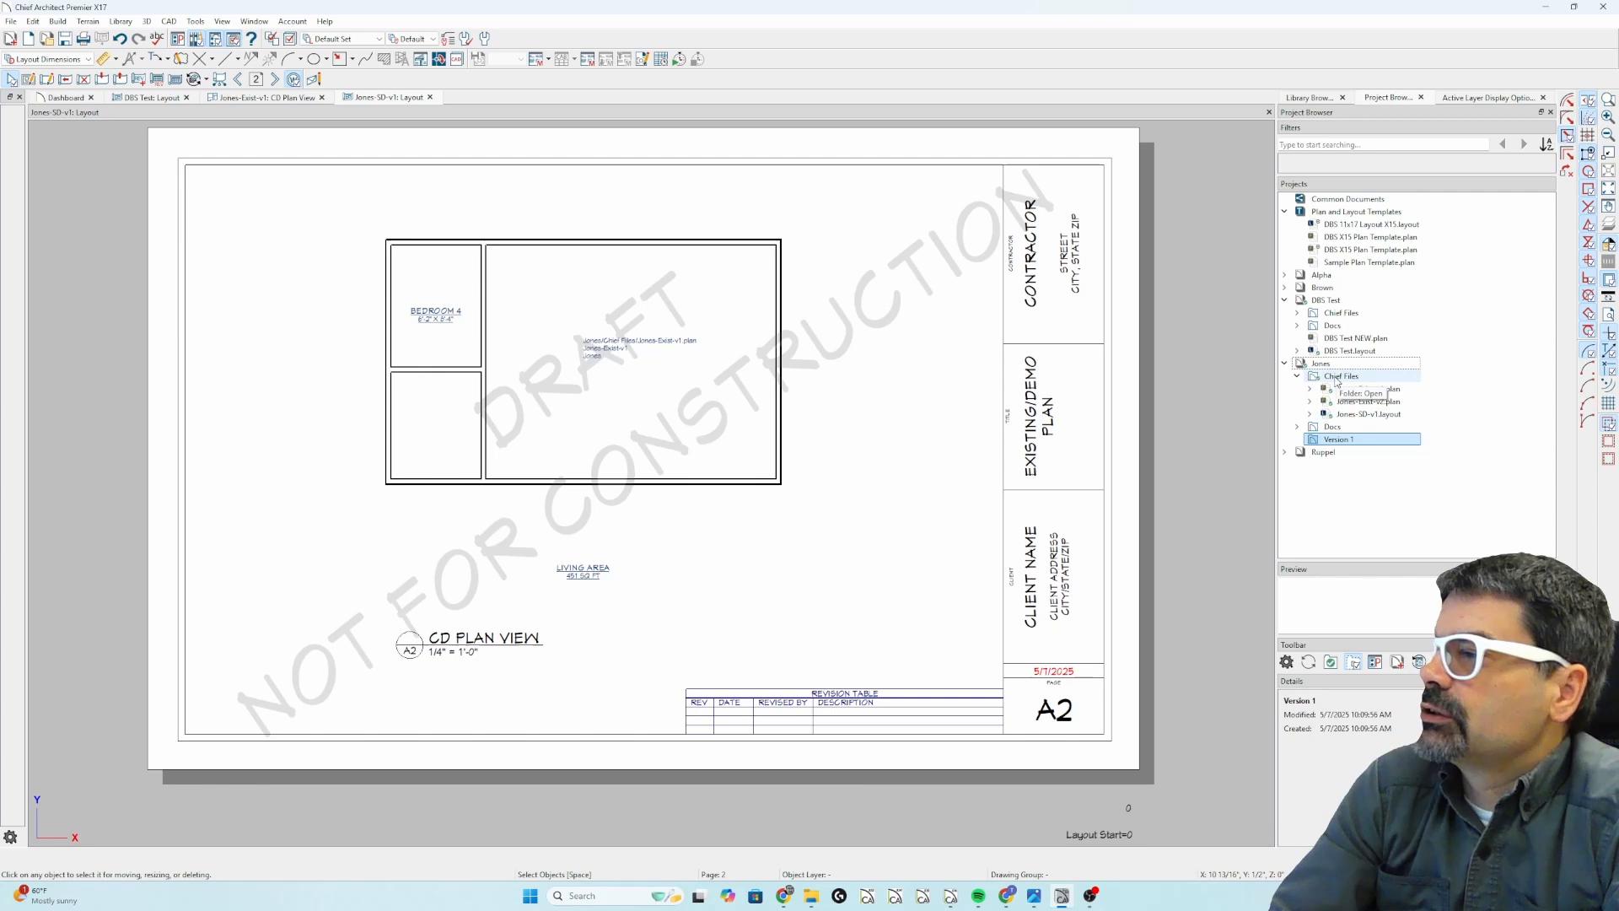
# Step: Rename the Version 1 folder to Archive
pyautogui.rightClick(1343, 439)
pyautogui.click(1376, 466)
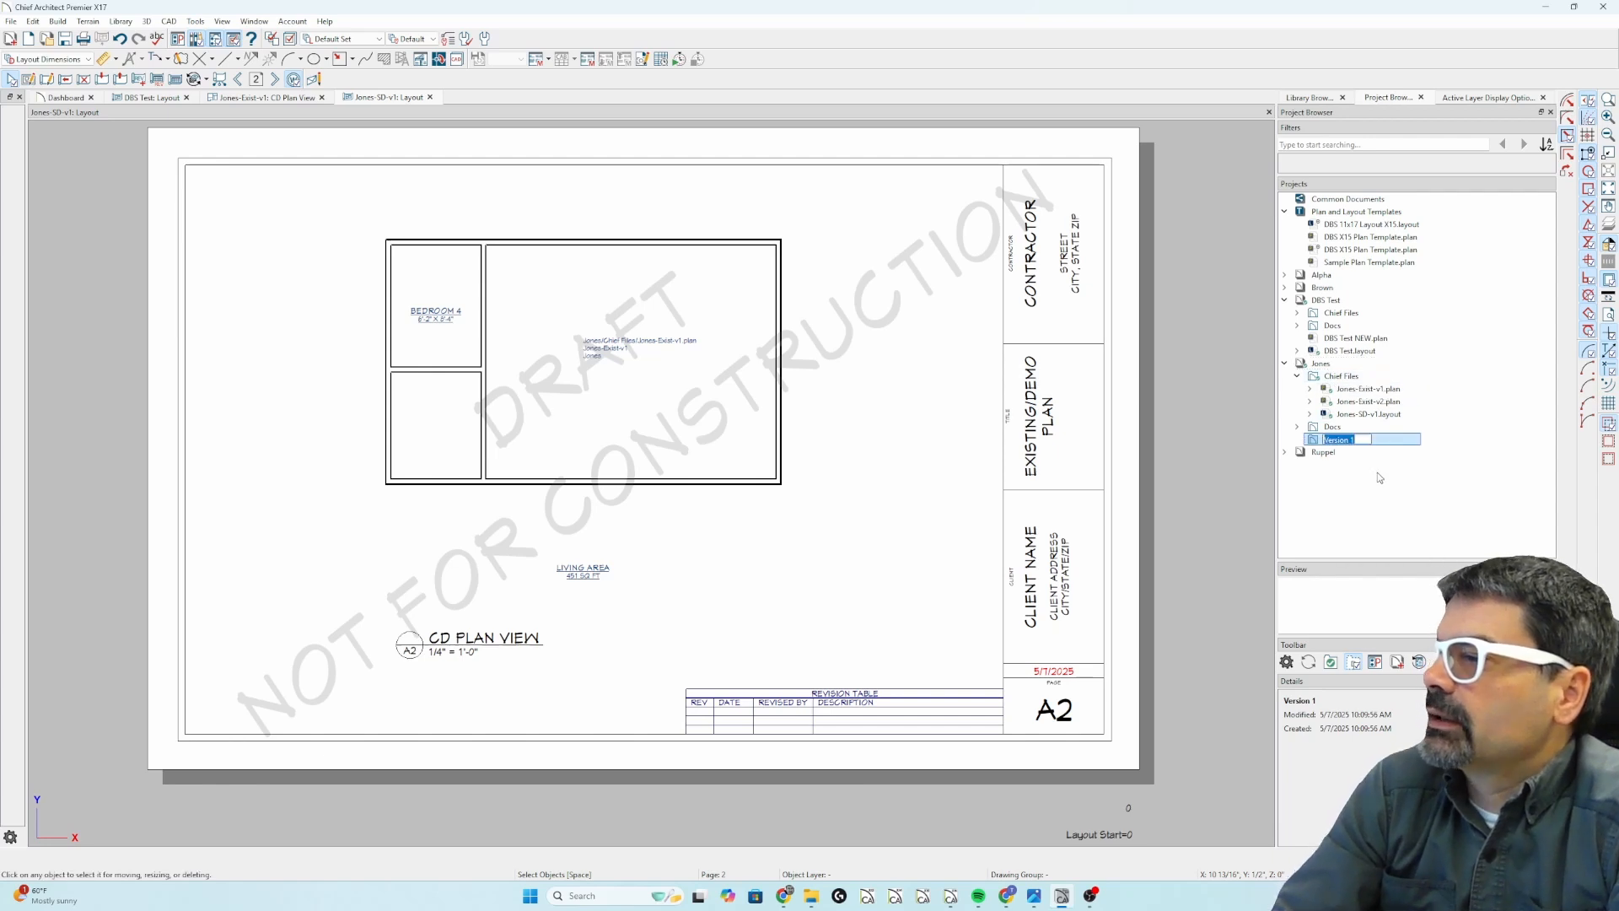
pyautogui.write('Archive')
pyautogui.press('Return')
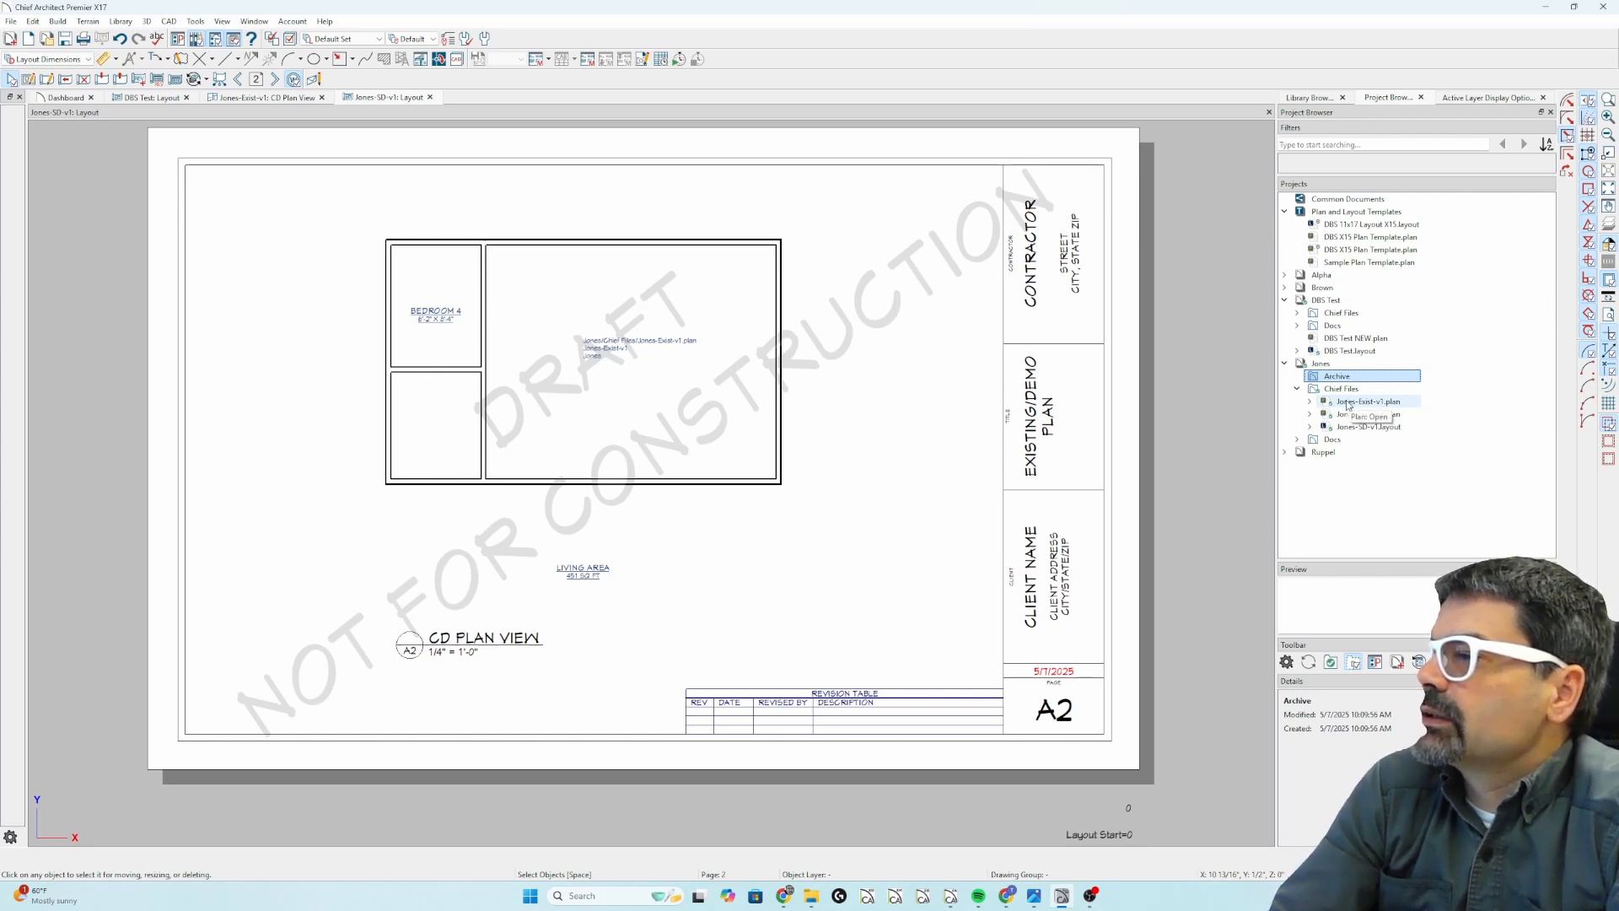
# Step: Drag Jones-Exist-v1.plan from Chief Files into the Archive folder and collapse Archive
pyautogui.click(1347, 402)
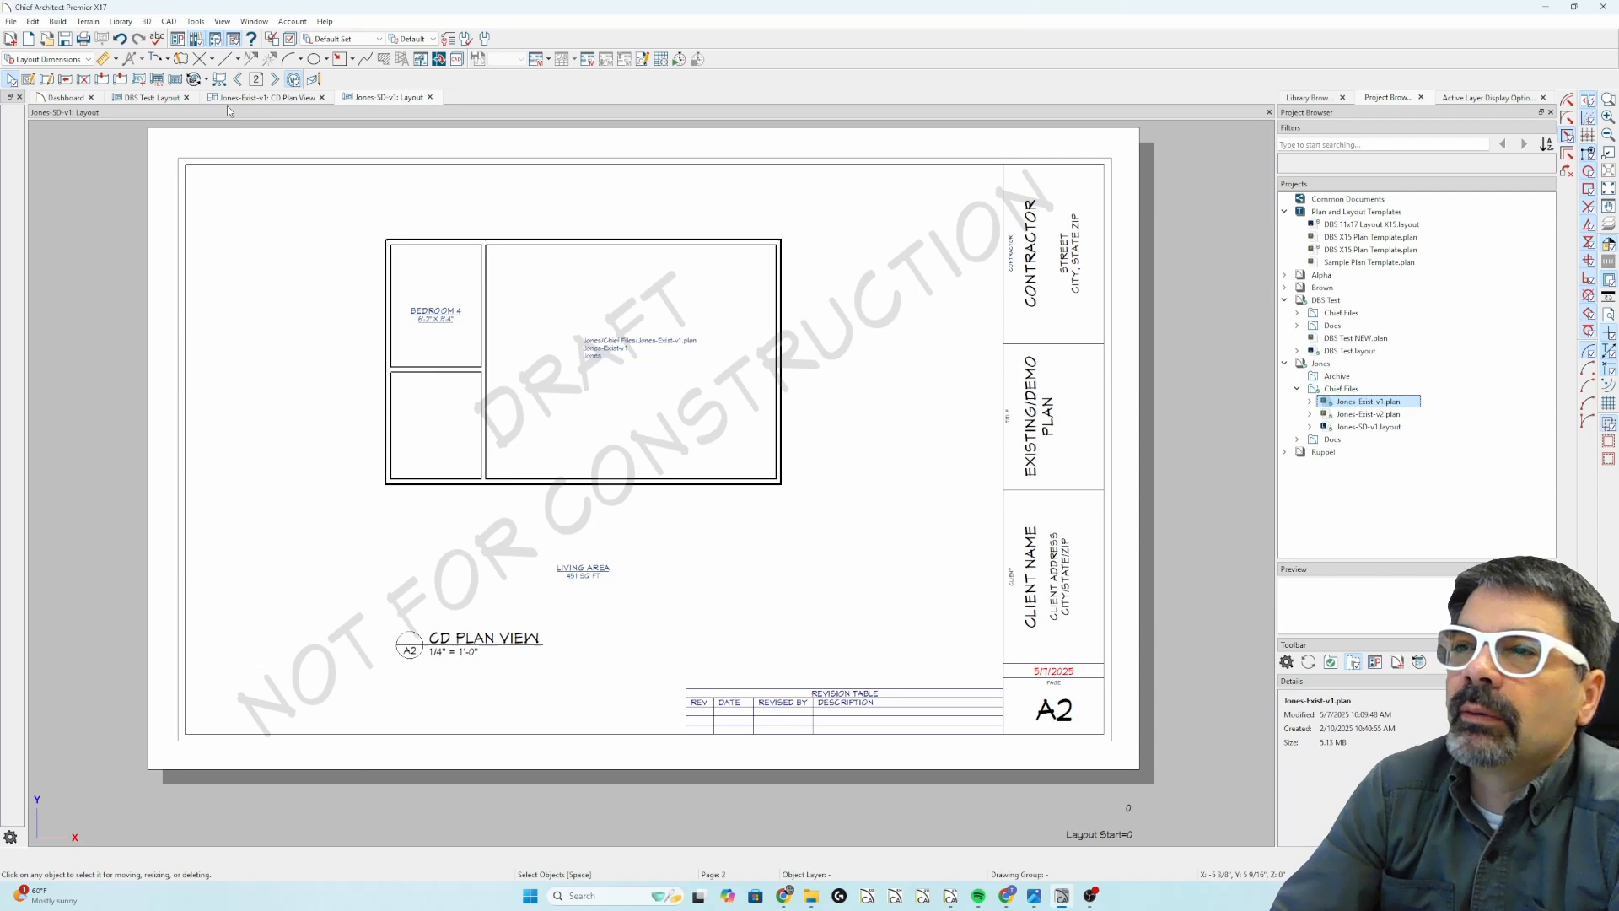
pyautogui.click(560, 337)
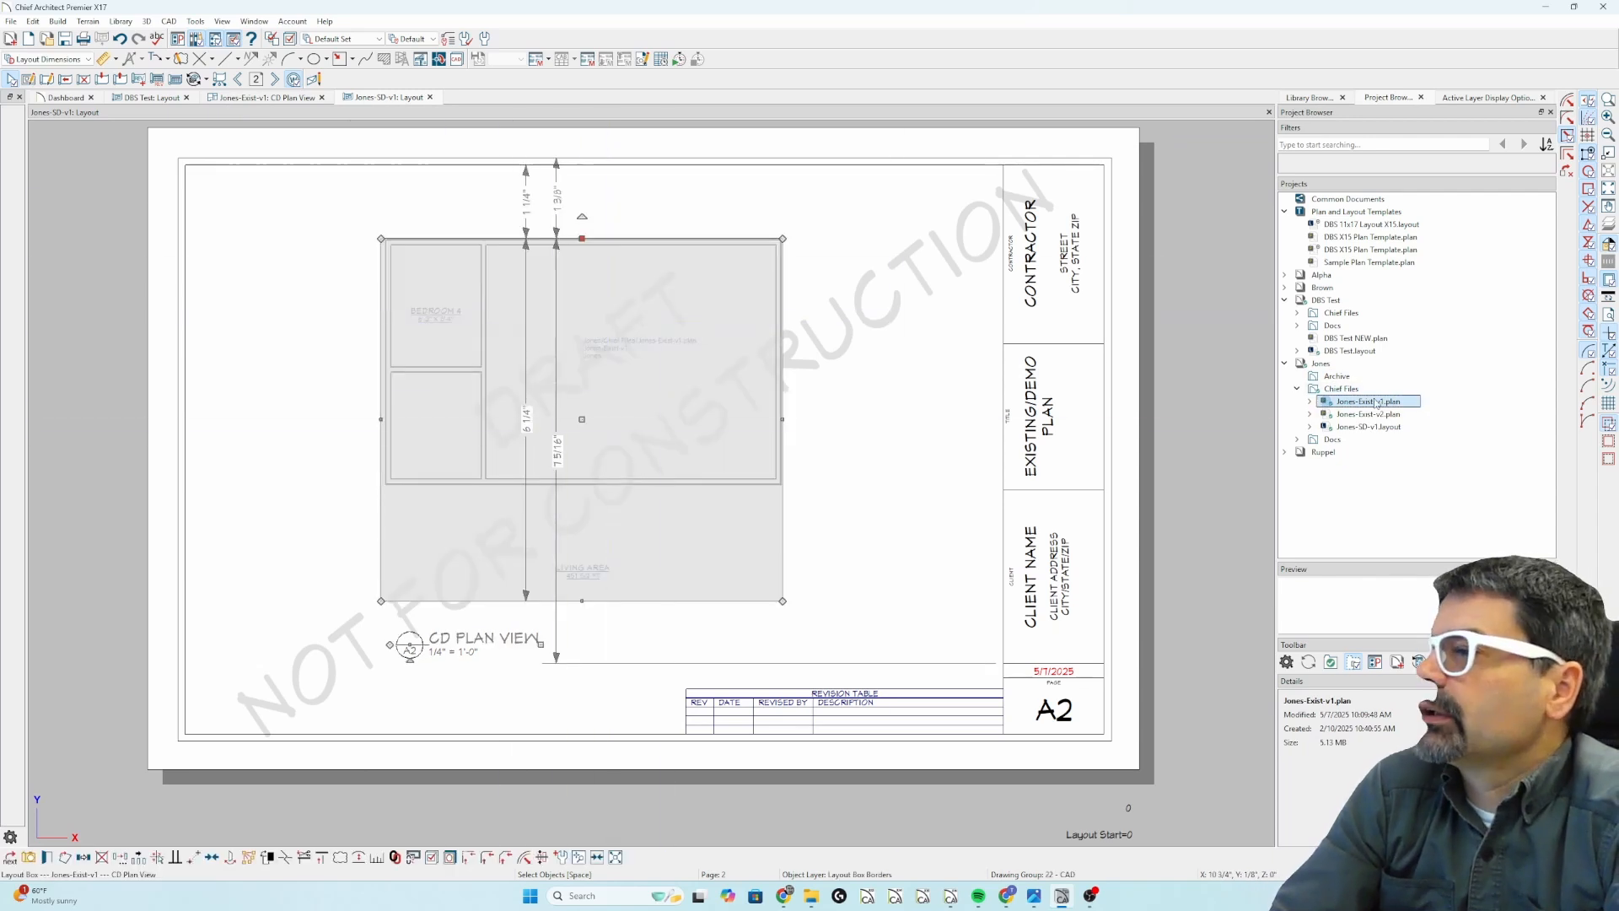
pyautogui.press('Escape')
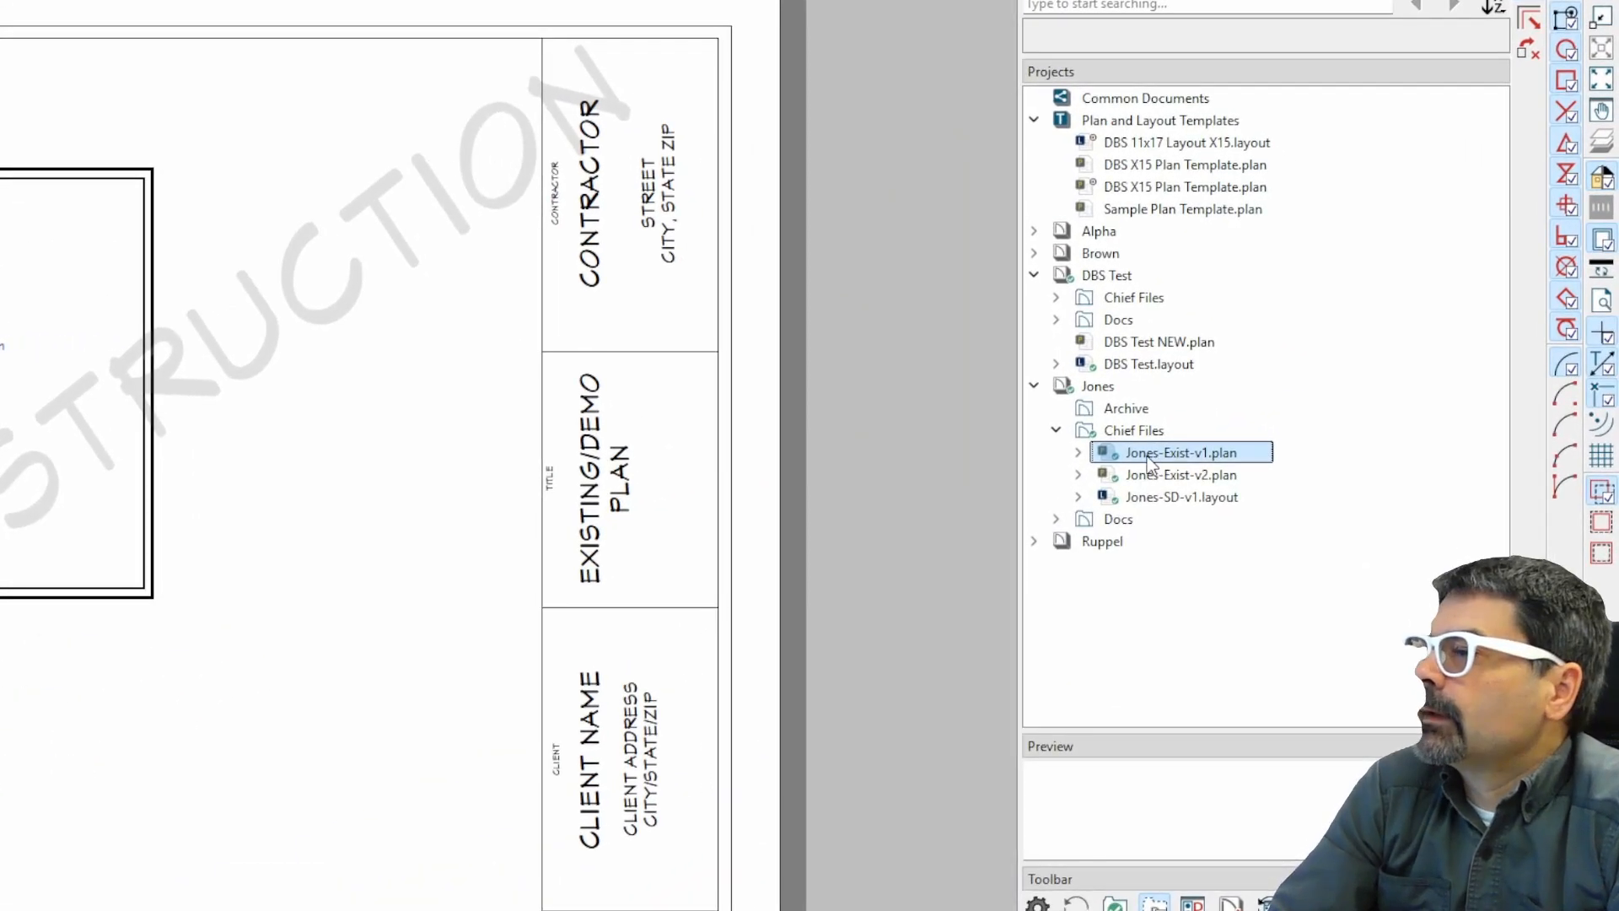
pyautogui.moveTo(1145, 465); pyautogui.dragTo(1121, 417)
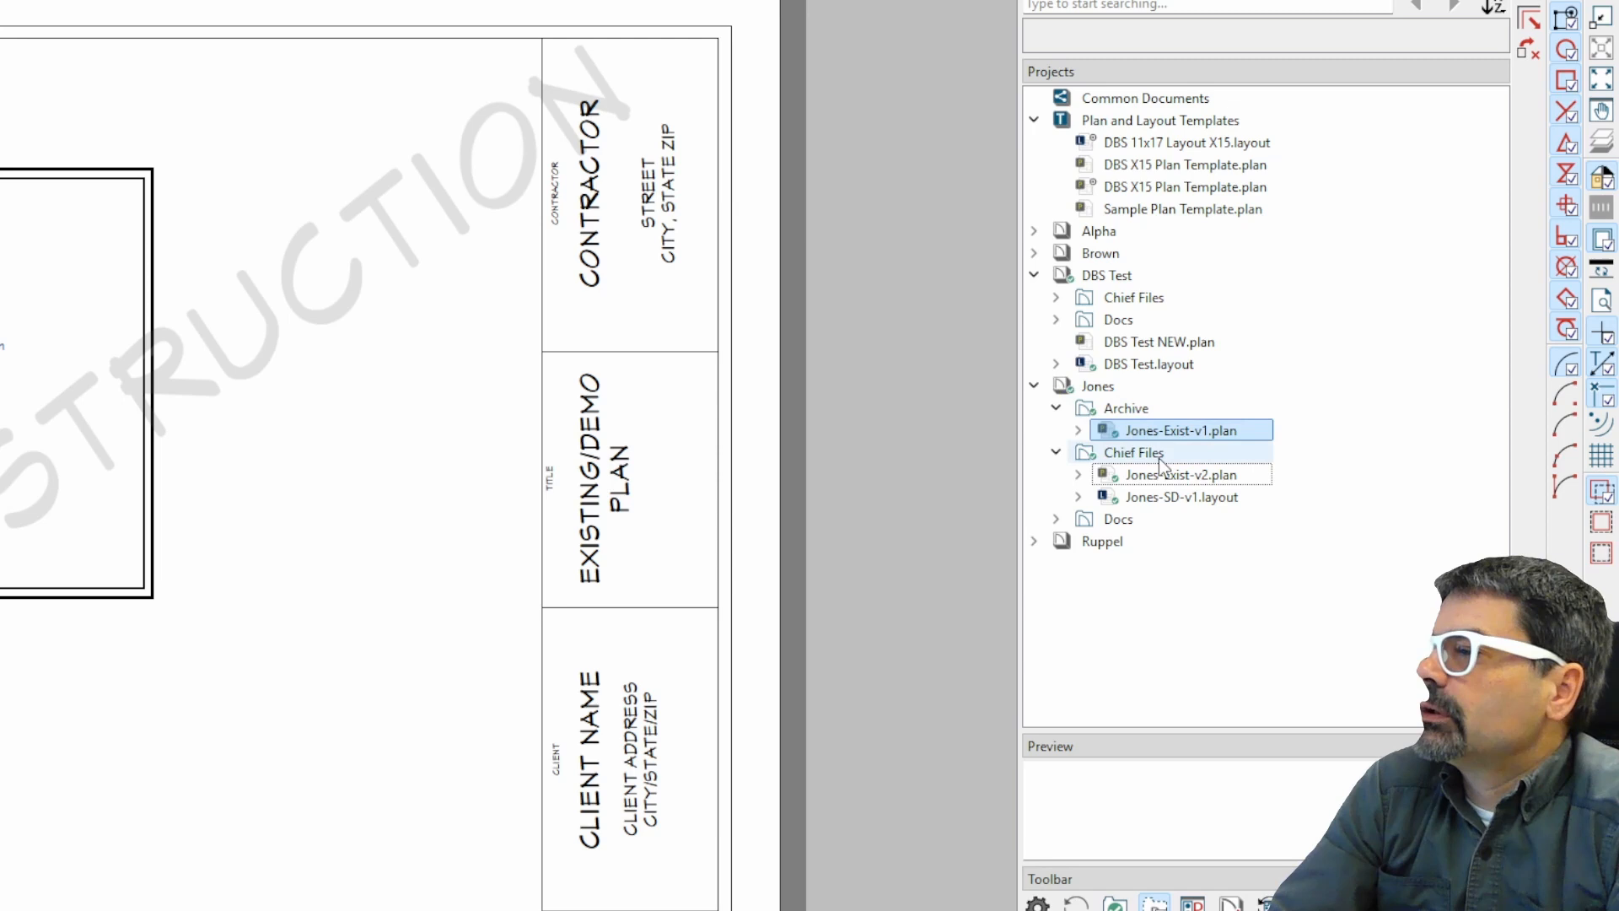
pyautogui.click(1057, 410)
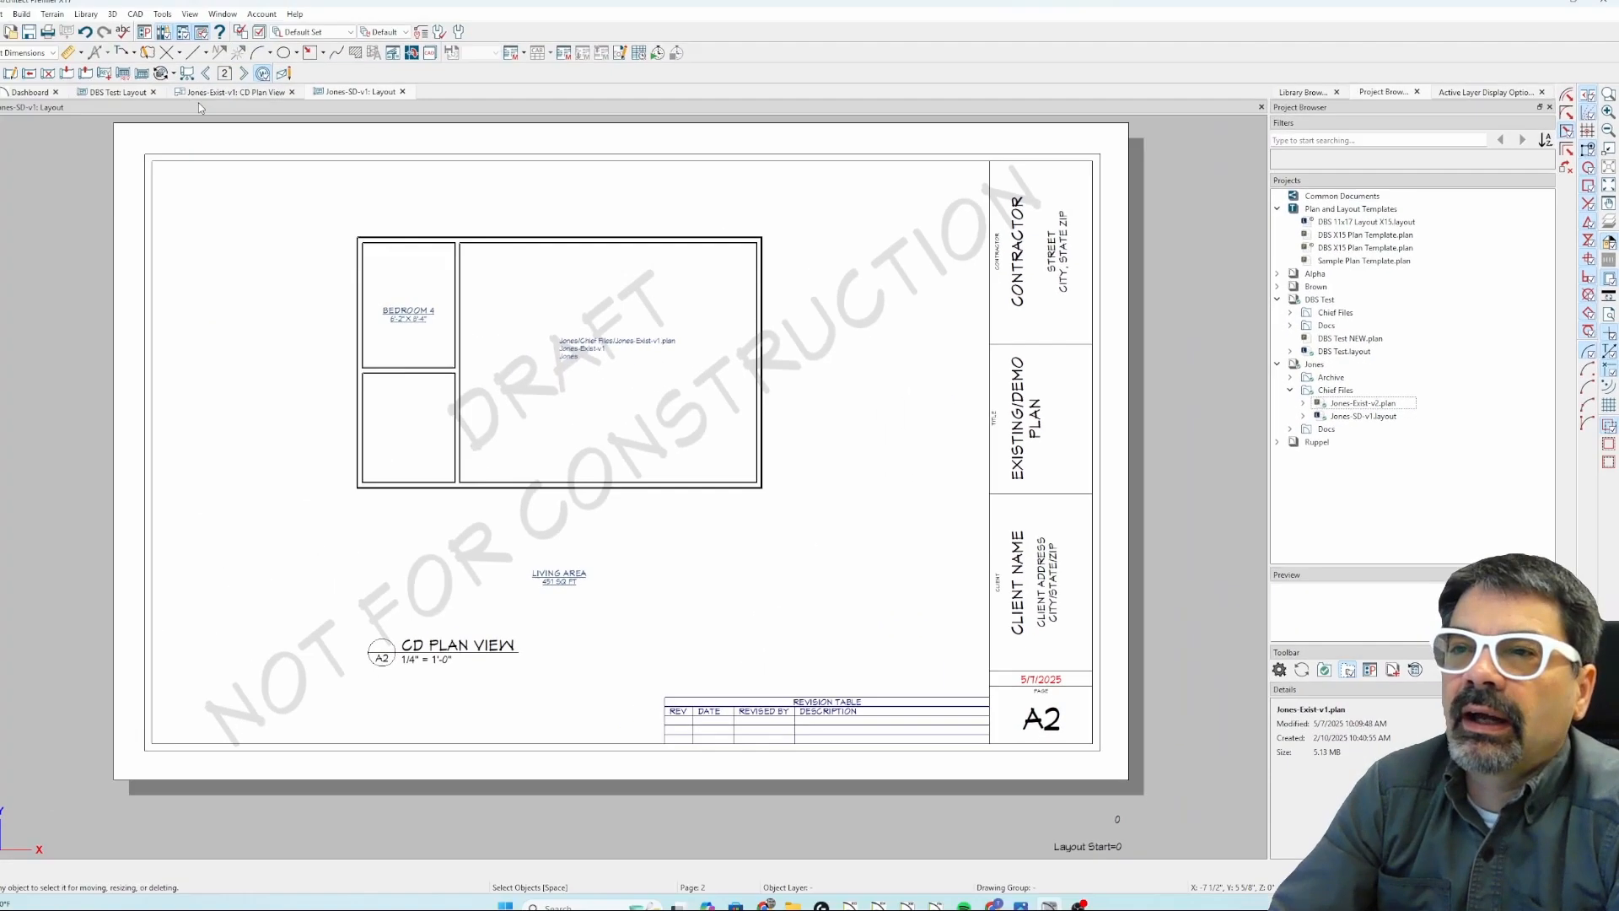
# Step: Check the CD Plan View, then open the layout's plan view box settings on the Jones-SD-v1 sheet
pyautogui.click(259, 97)
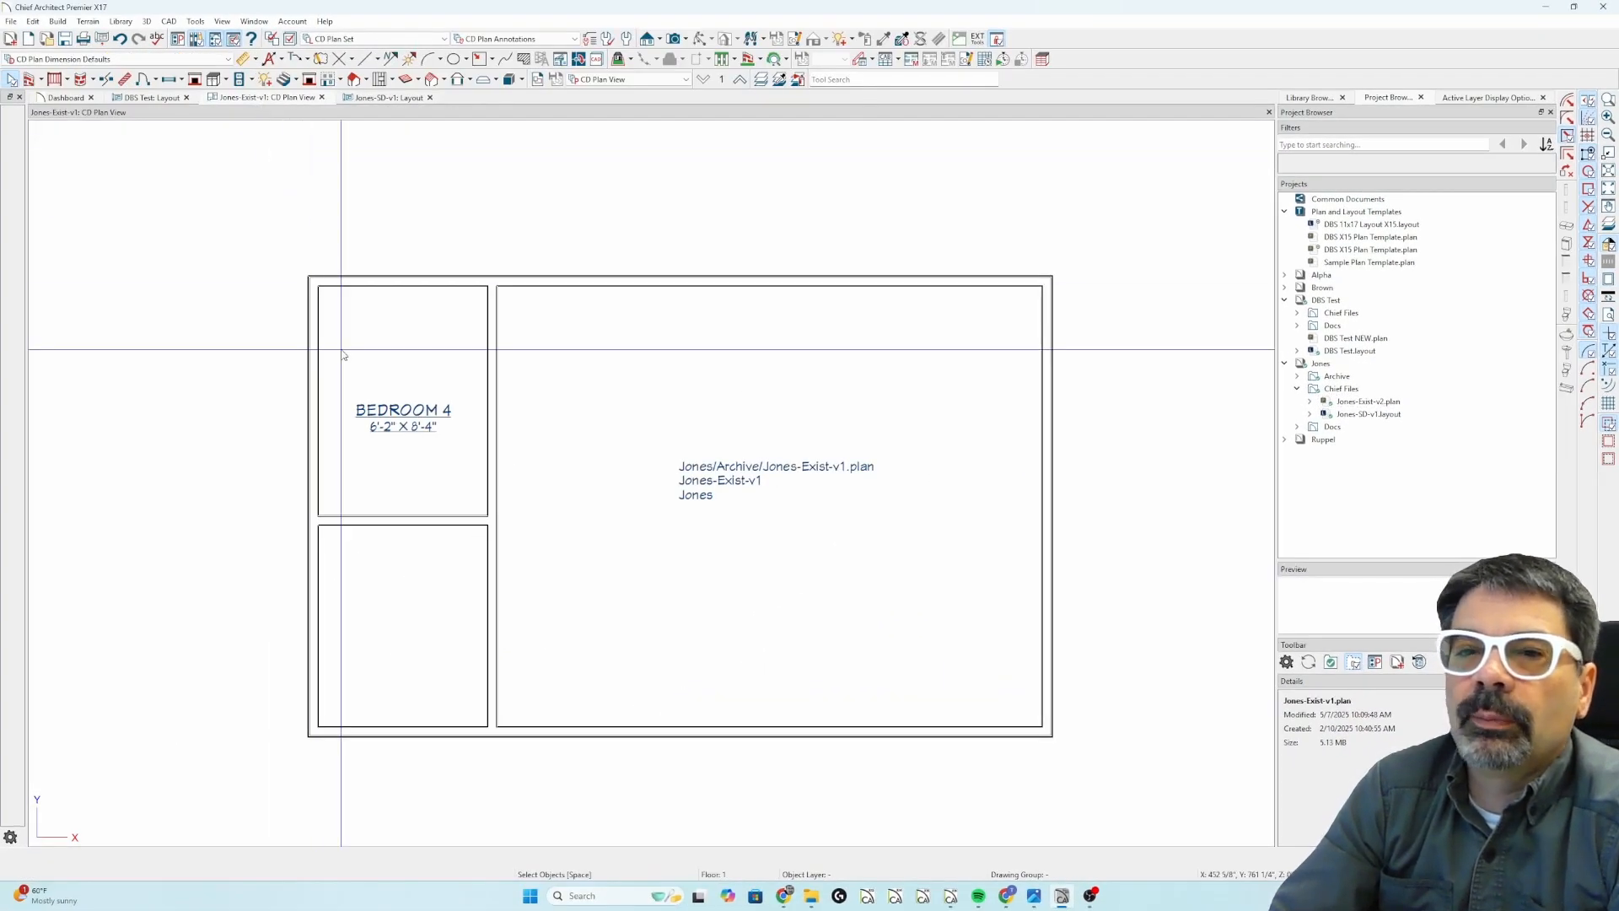
pyautogui.click(385, 98)
pyautogui.click(633, 434)
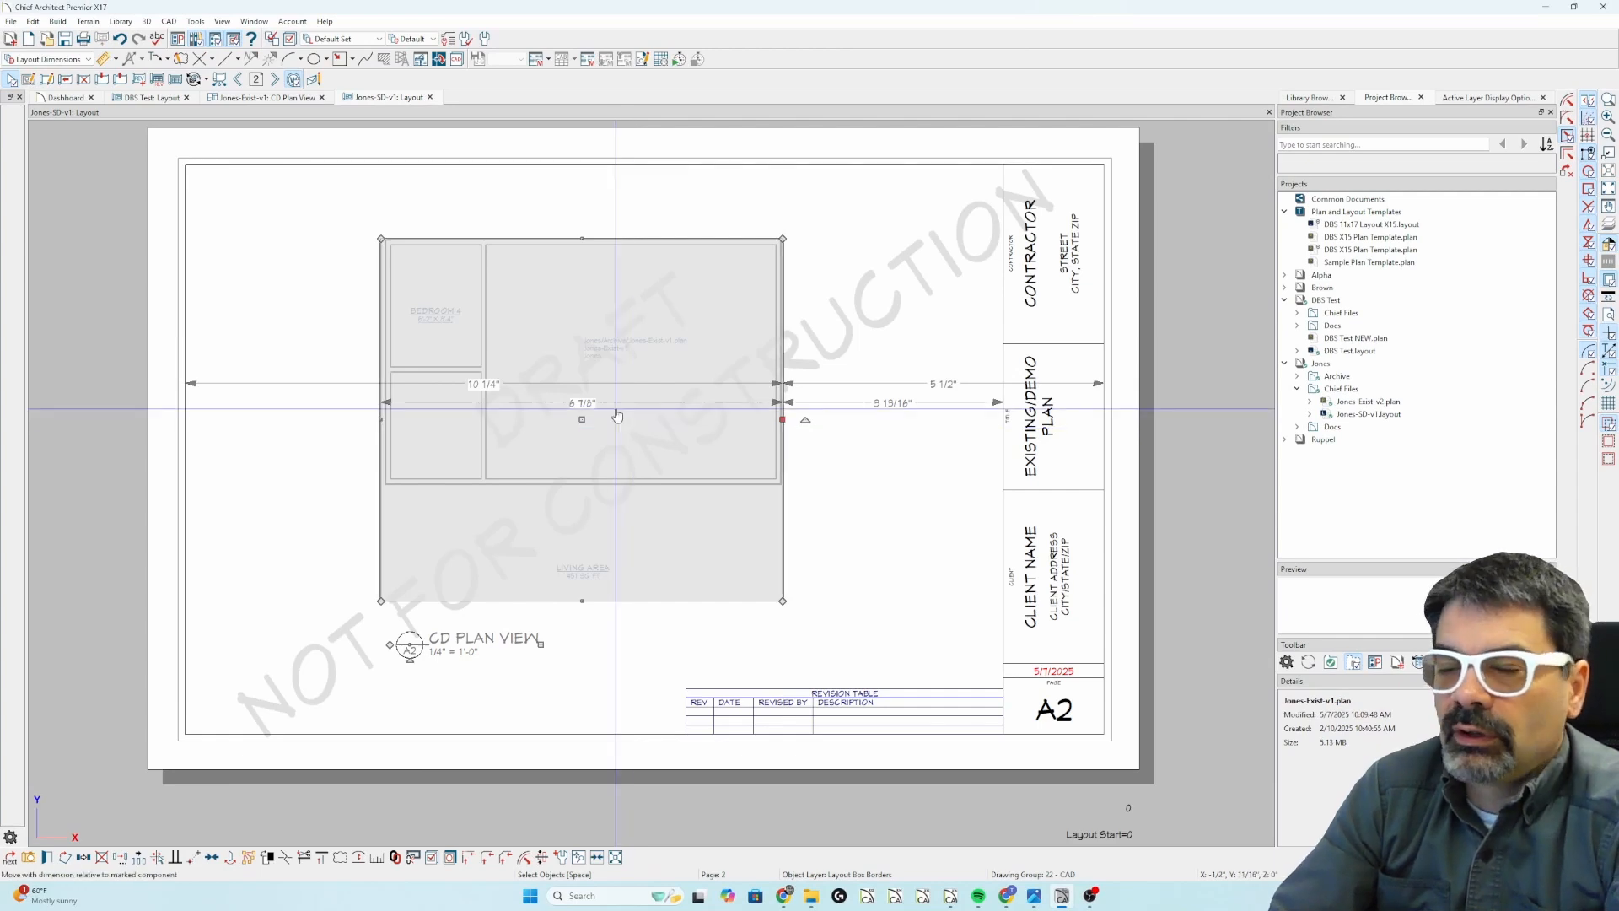
pyautogui.doubleClick(621, 410)
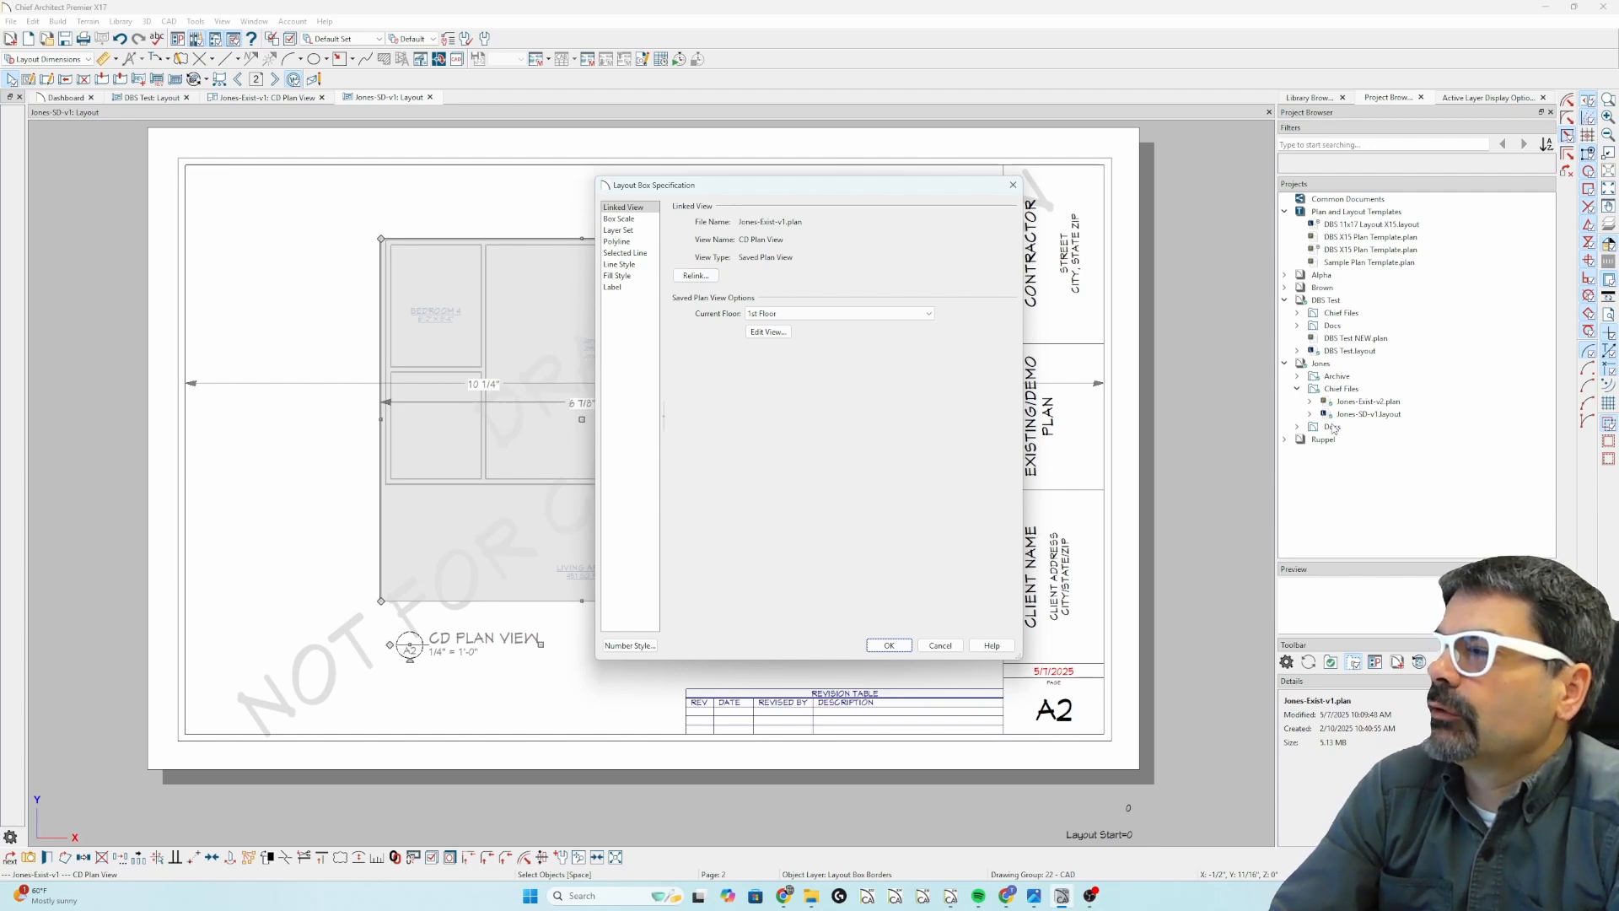
# Step: Inspect the Relink list showing Jones-Exist-v1.plan in Archive, then cancel without changing the link
pyautogui.click(696, 276)
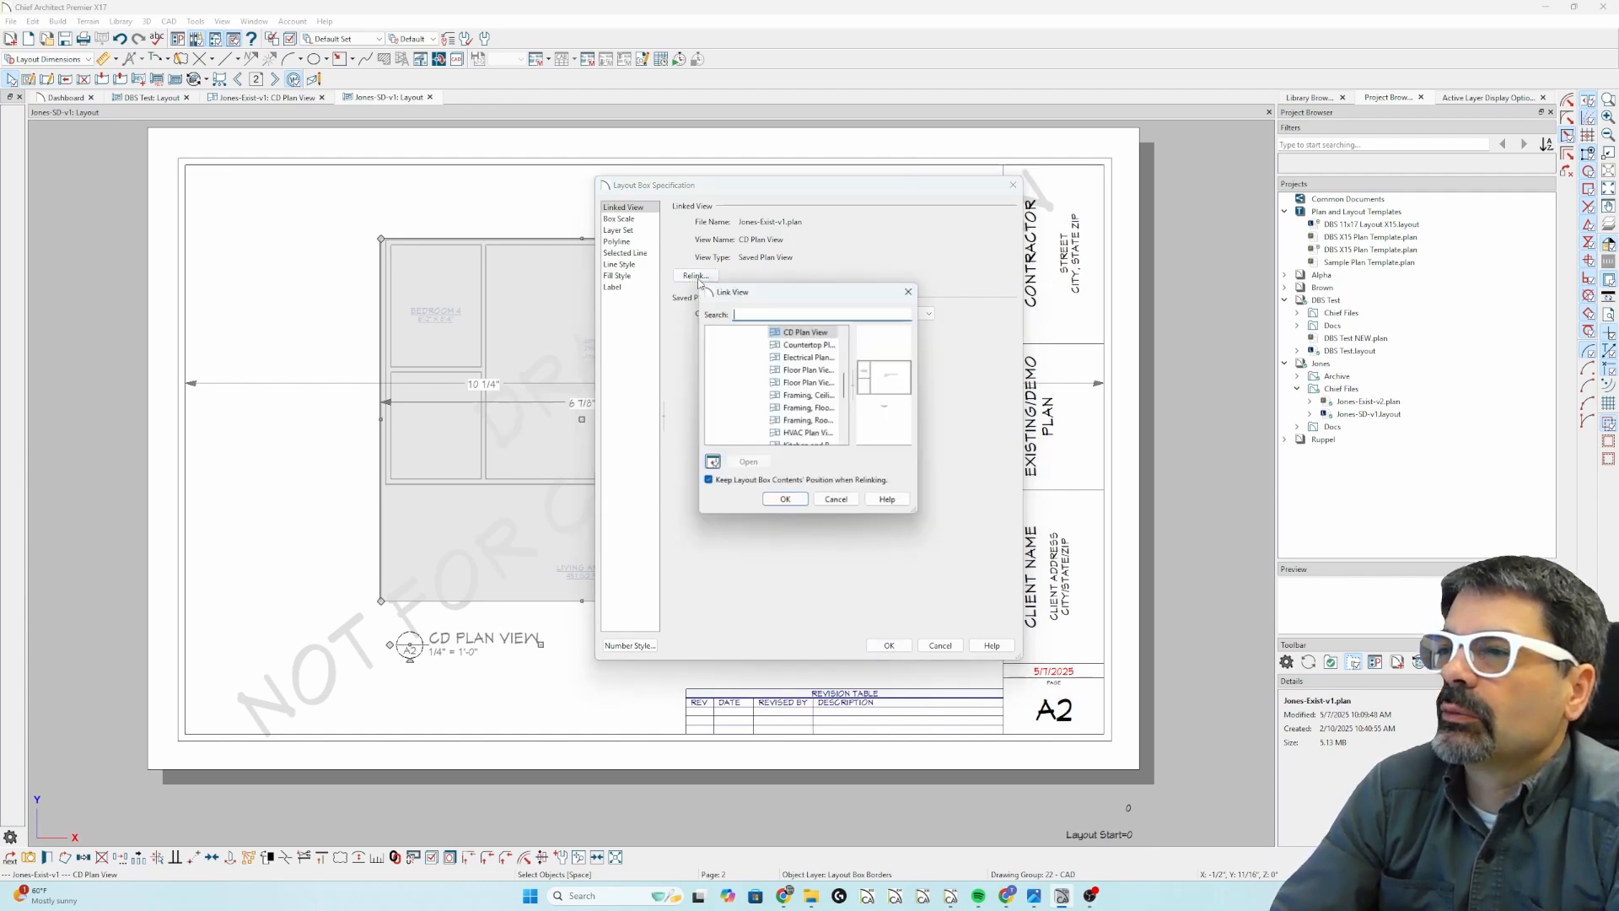
pyautogui.scroll(2, 773, 370)
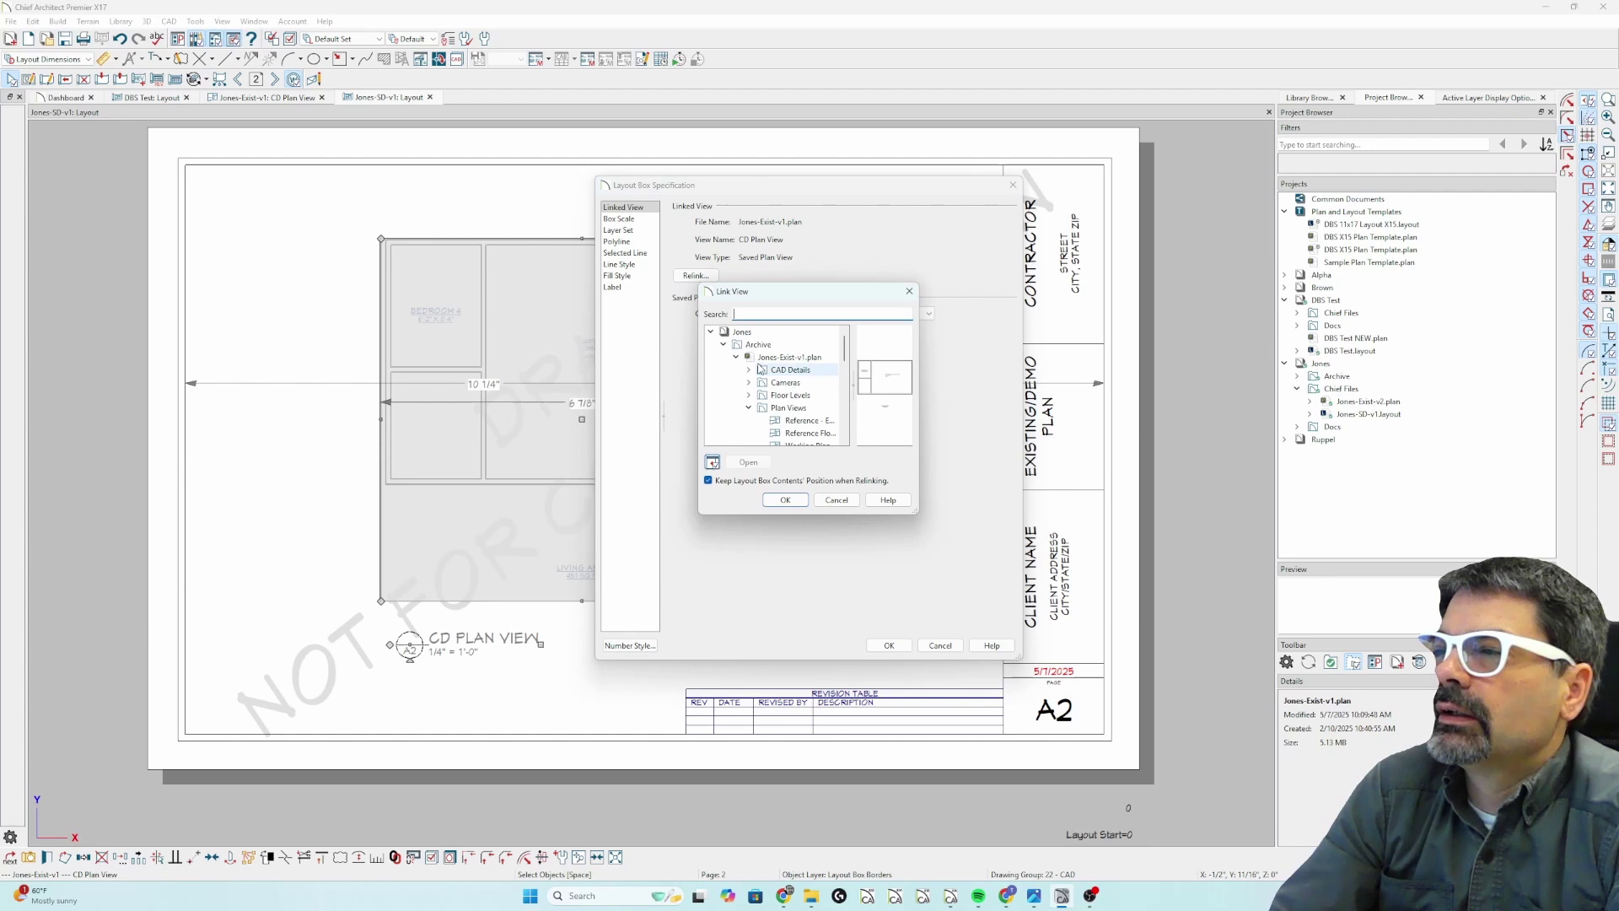
pyautogui.click(747, 357)
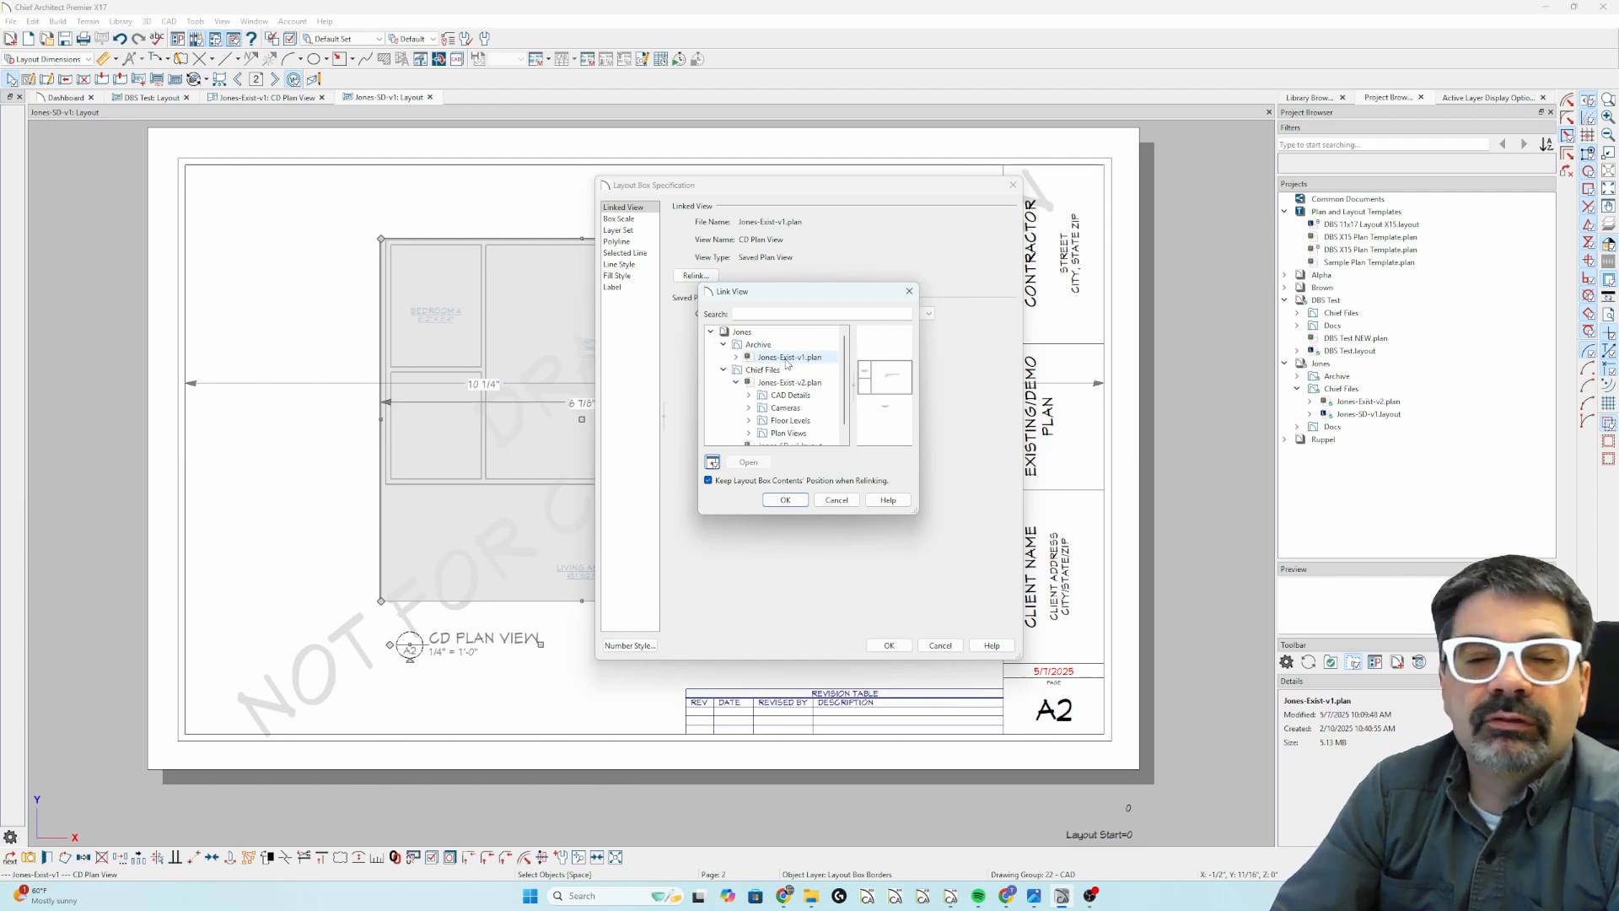
pyautogui.click(837, 500)
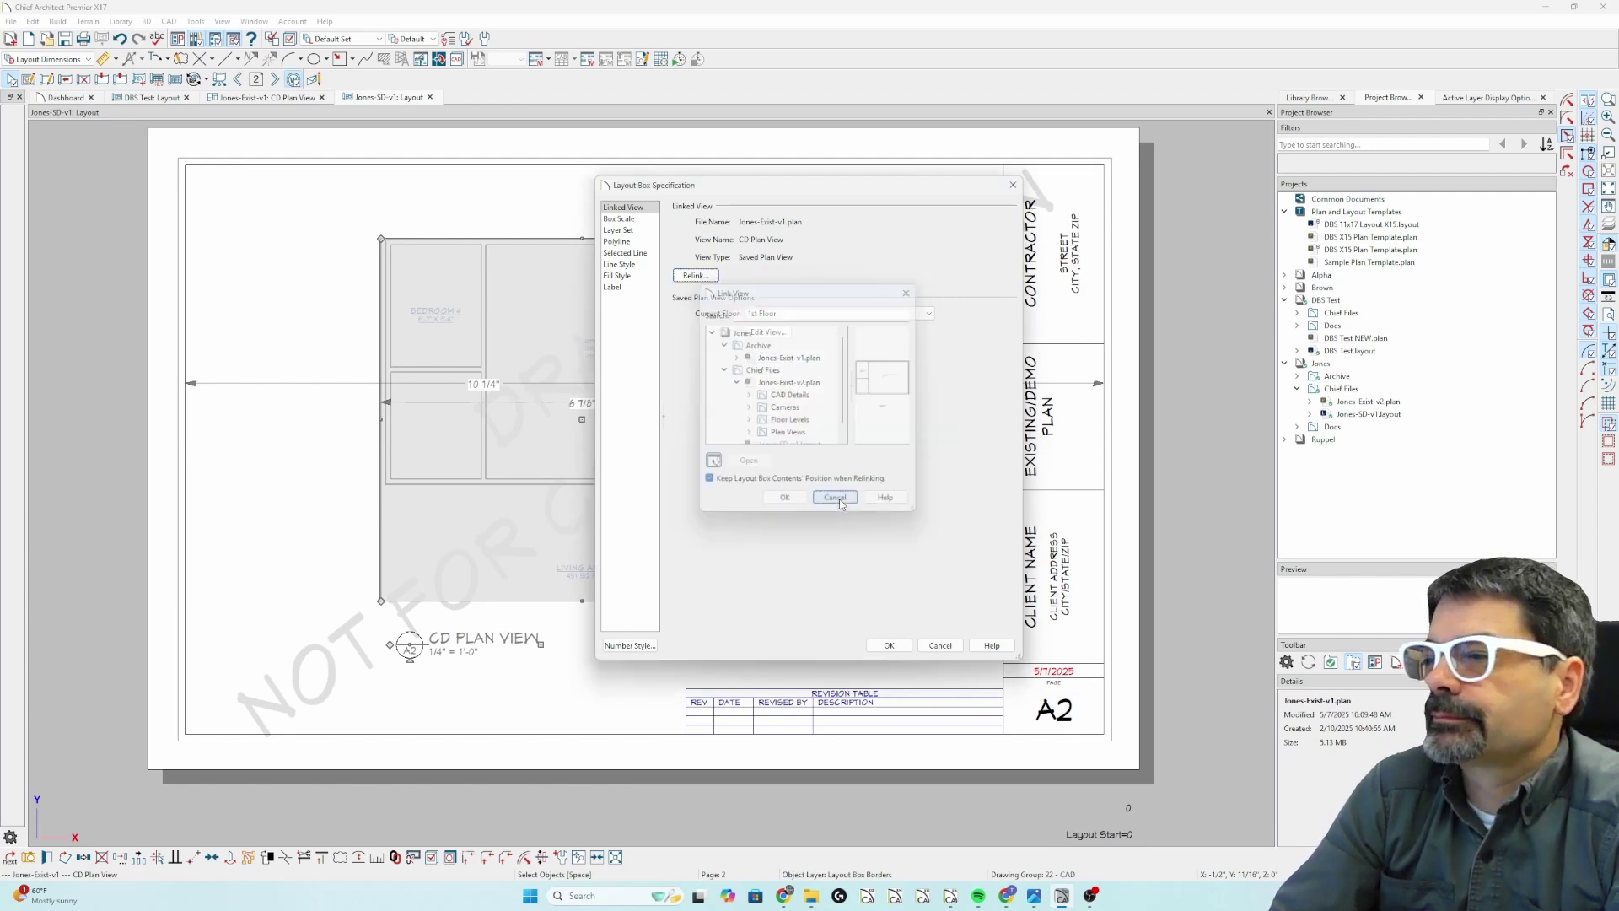
pyautogui.click(940, 645)
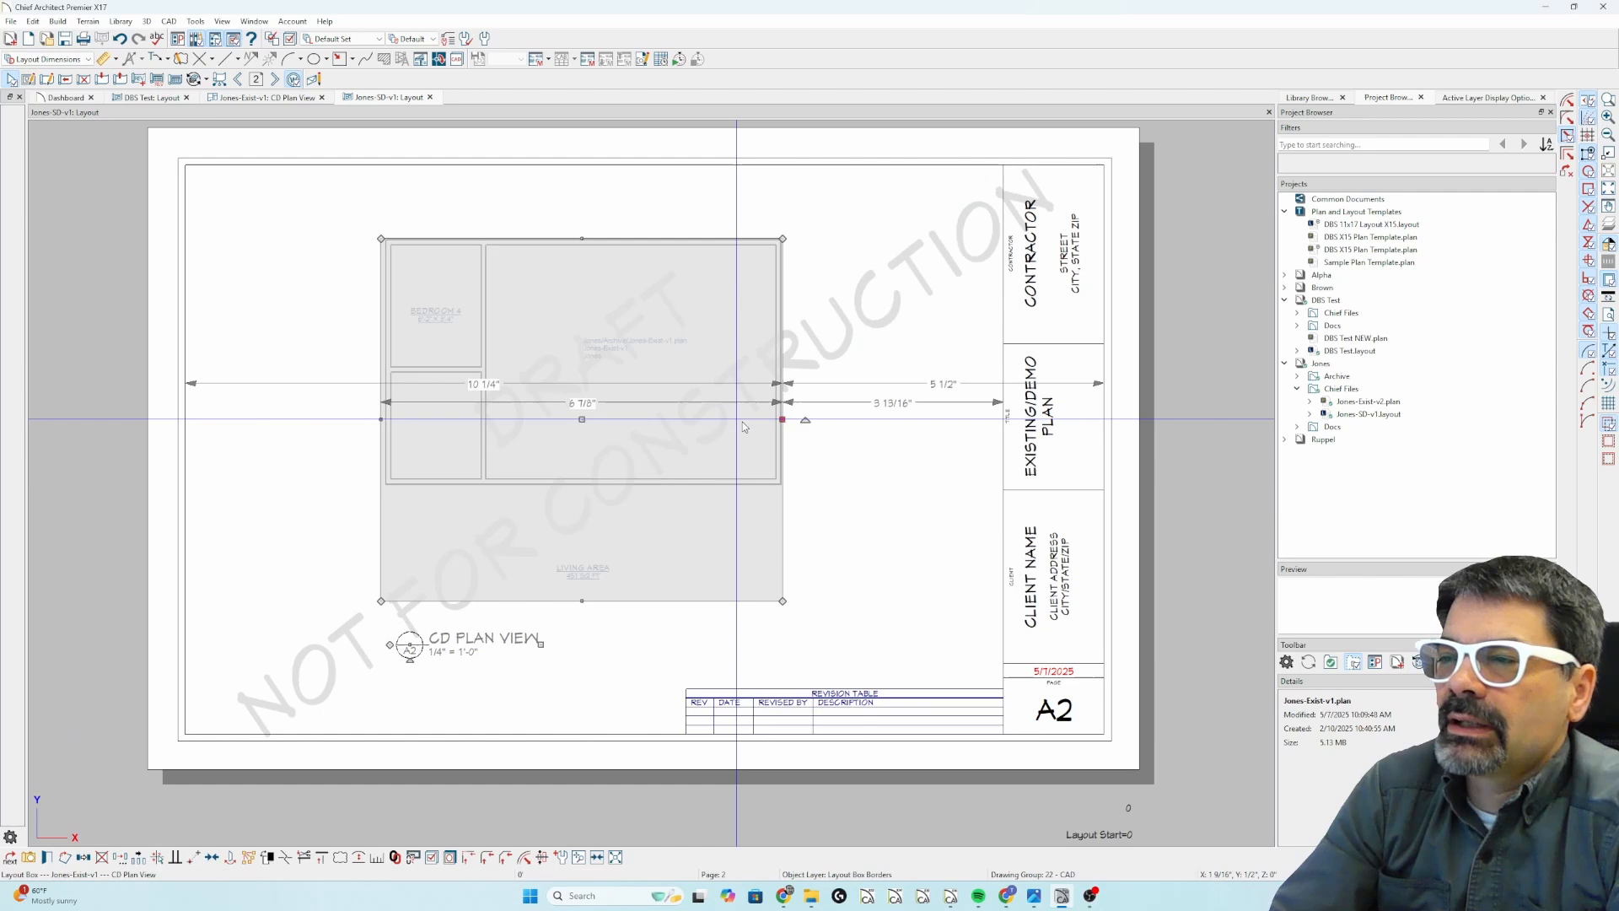
pyautogui.press('Escape')
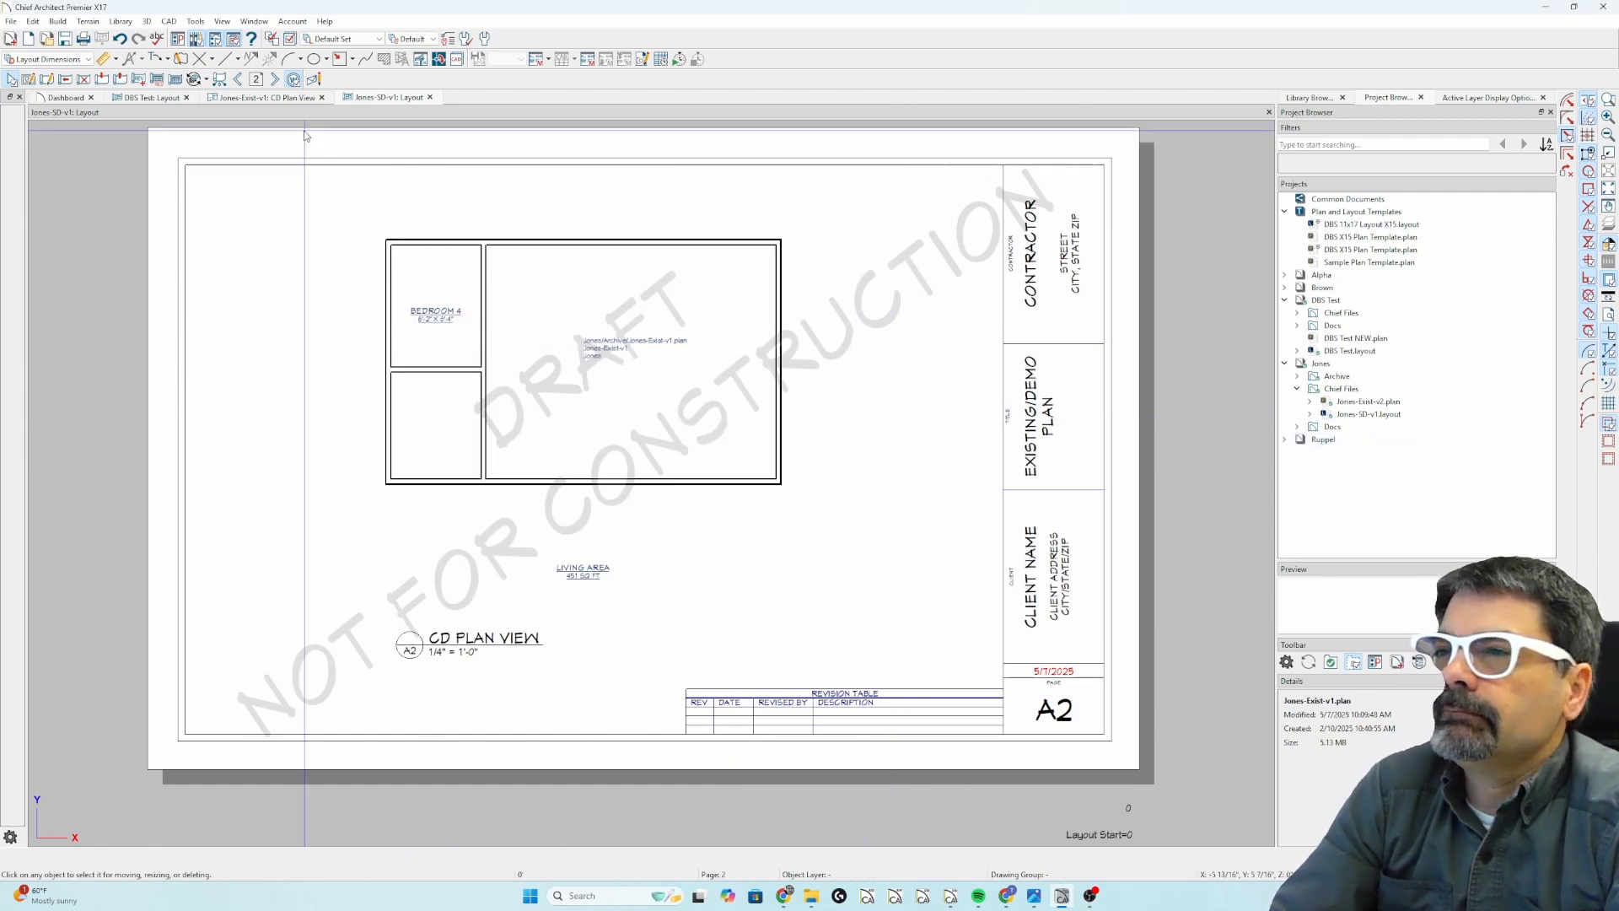
# Step: Run File > Back Up and Restore > Back Up Managed Resources
pyautogui.rightClick(1328, 366)
pyautogui.click(1329, 399)
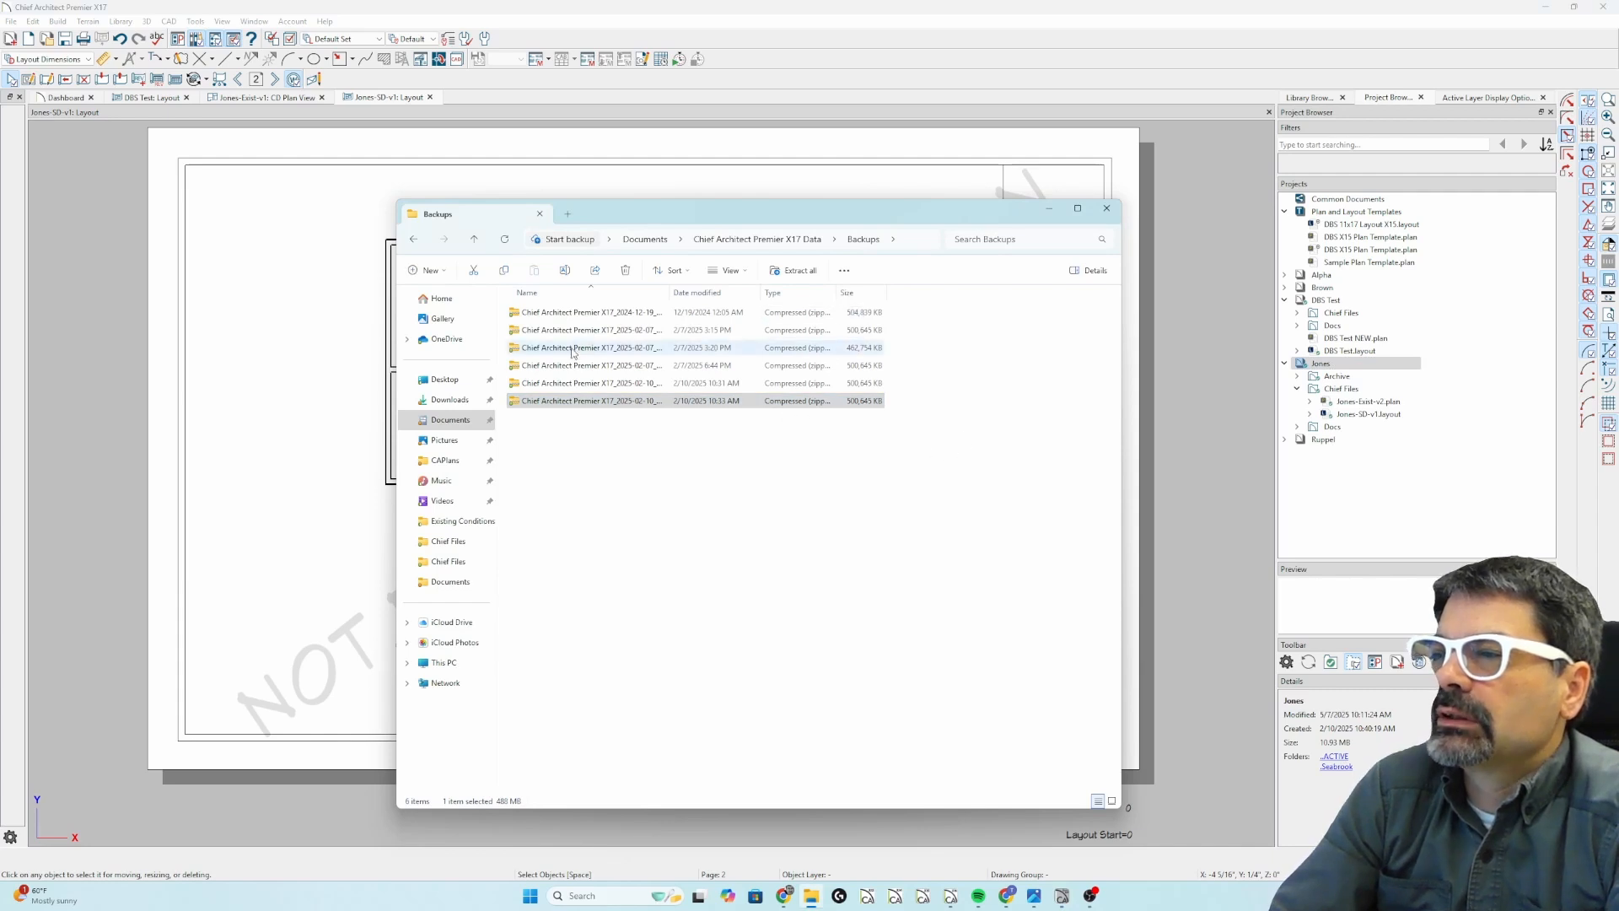
pyautogui.click(573, 121)
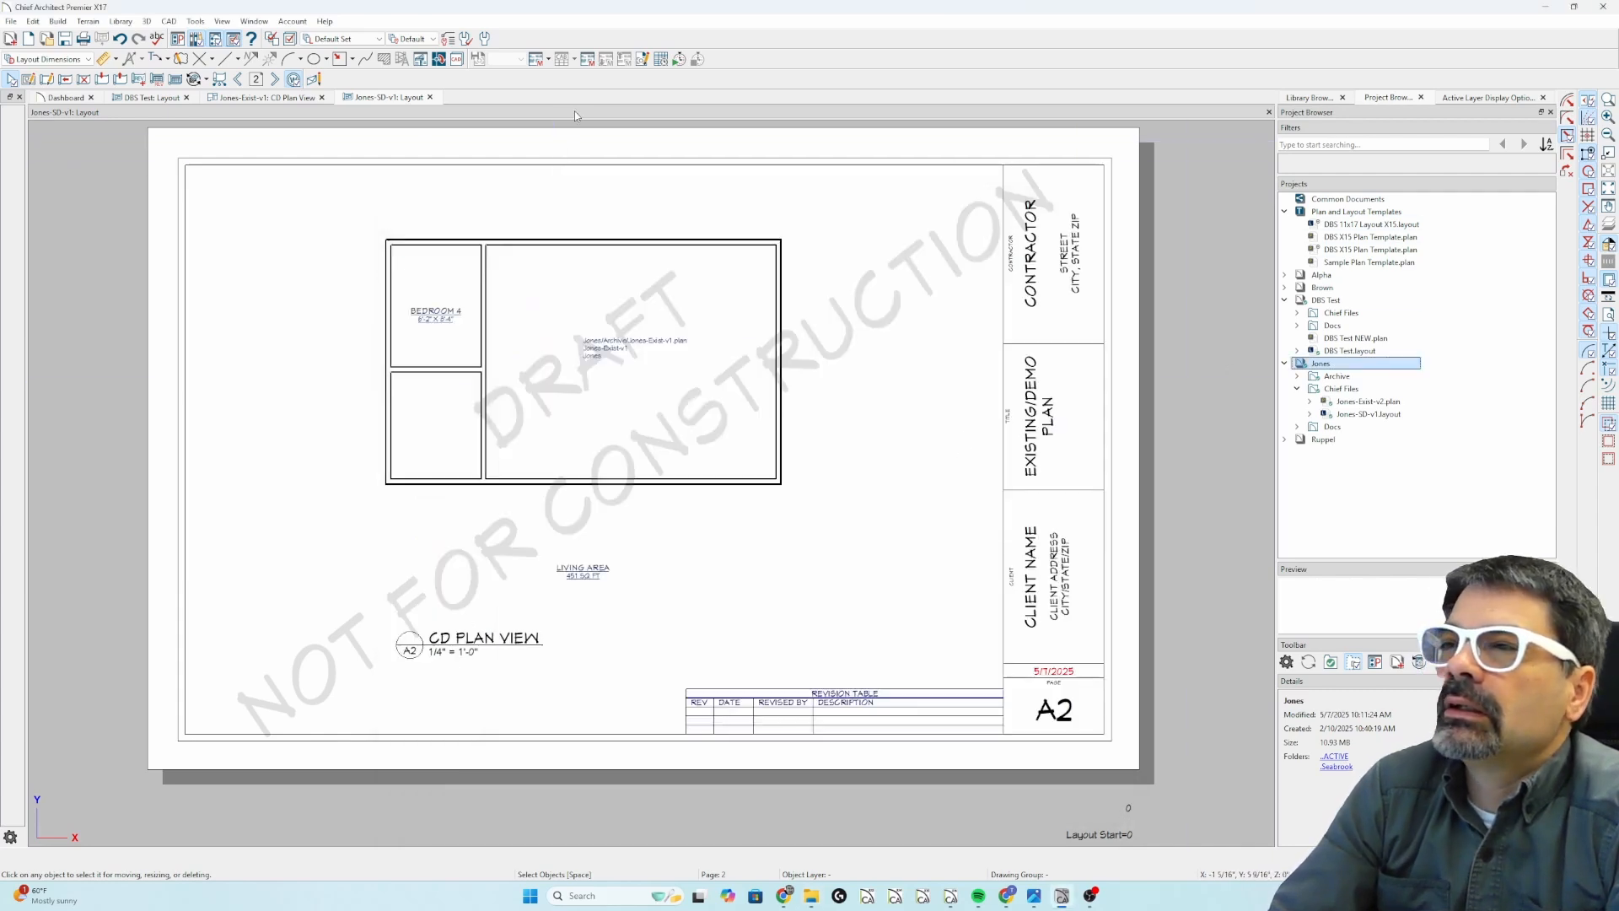
pyautogui.click(12, 22)
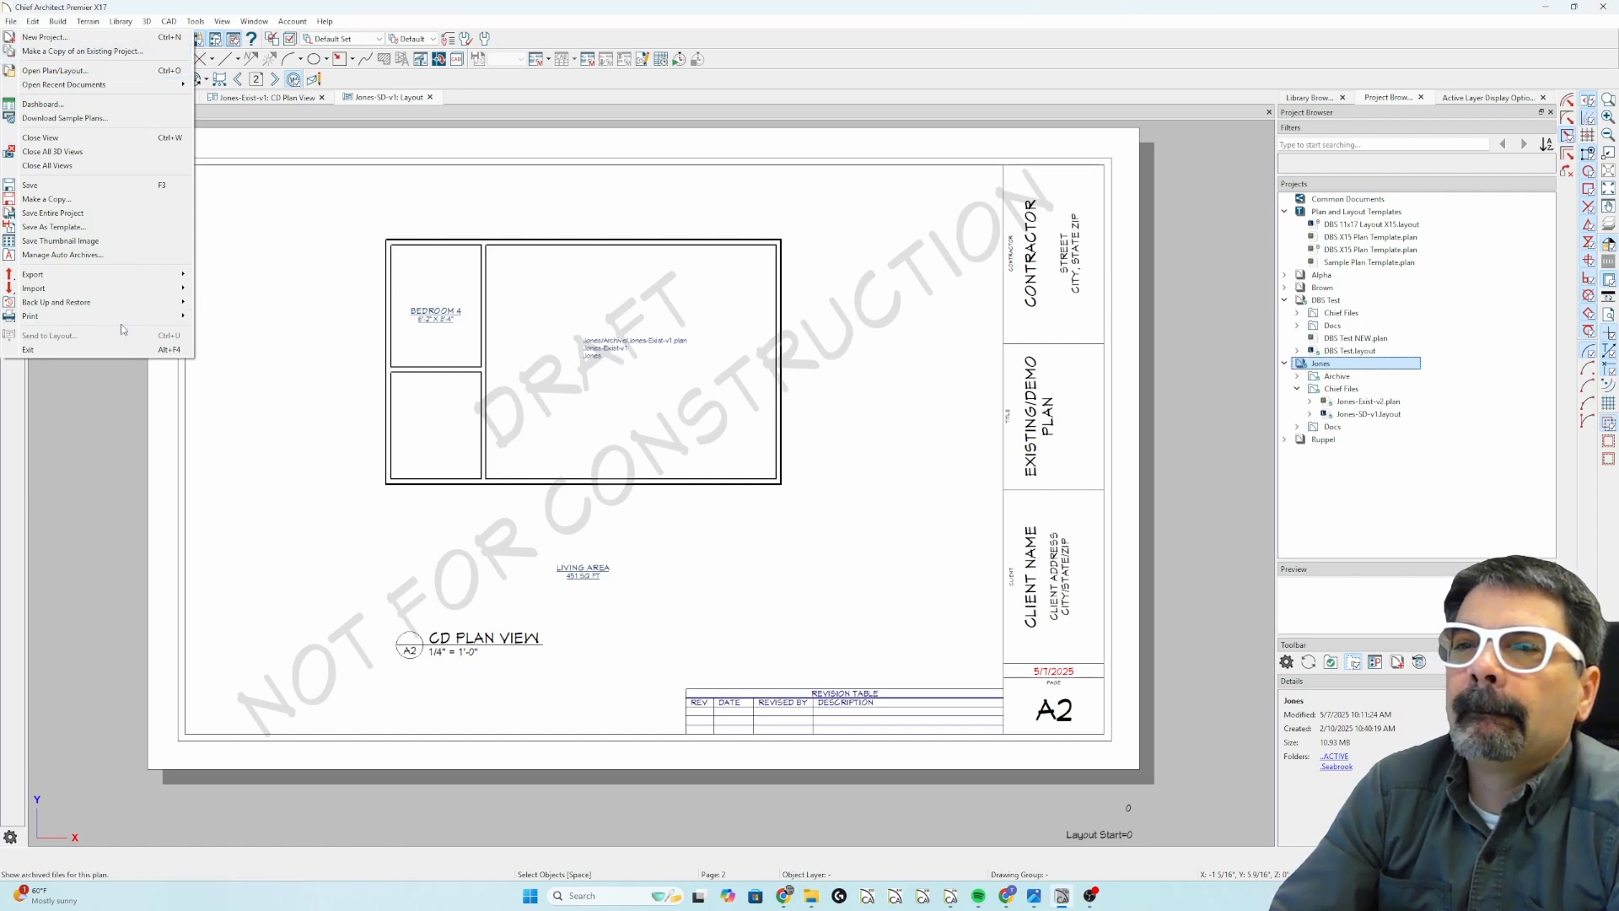
pyautogui.moveTo(57, 302)
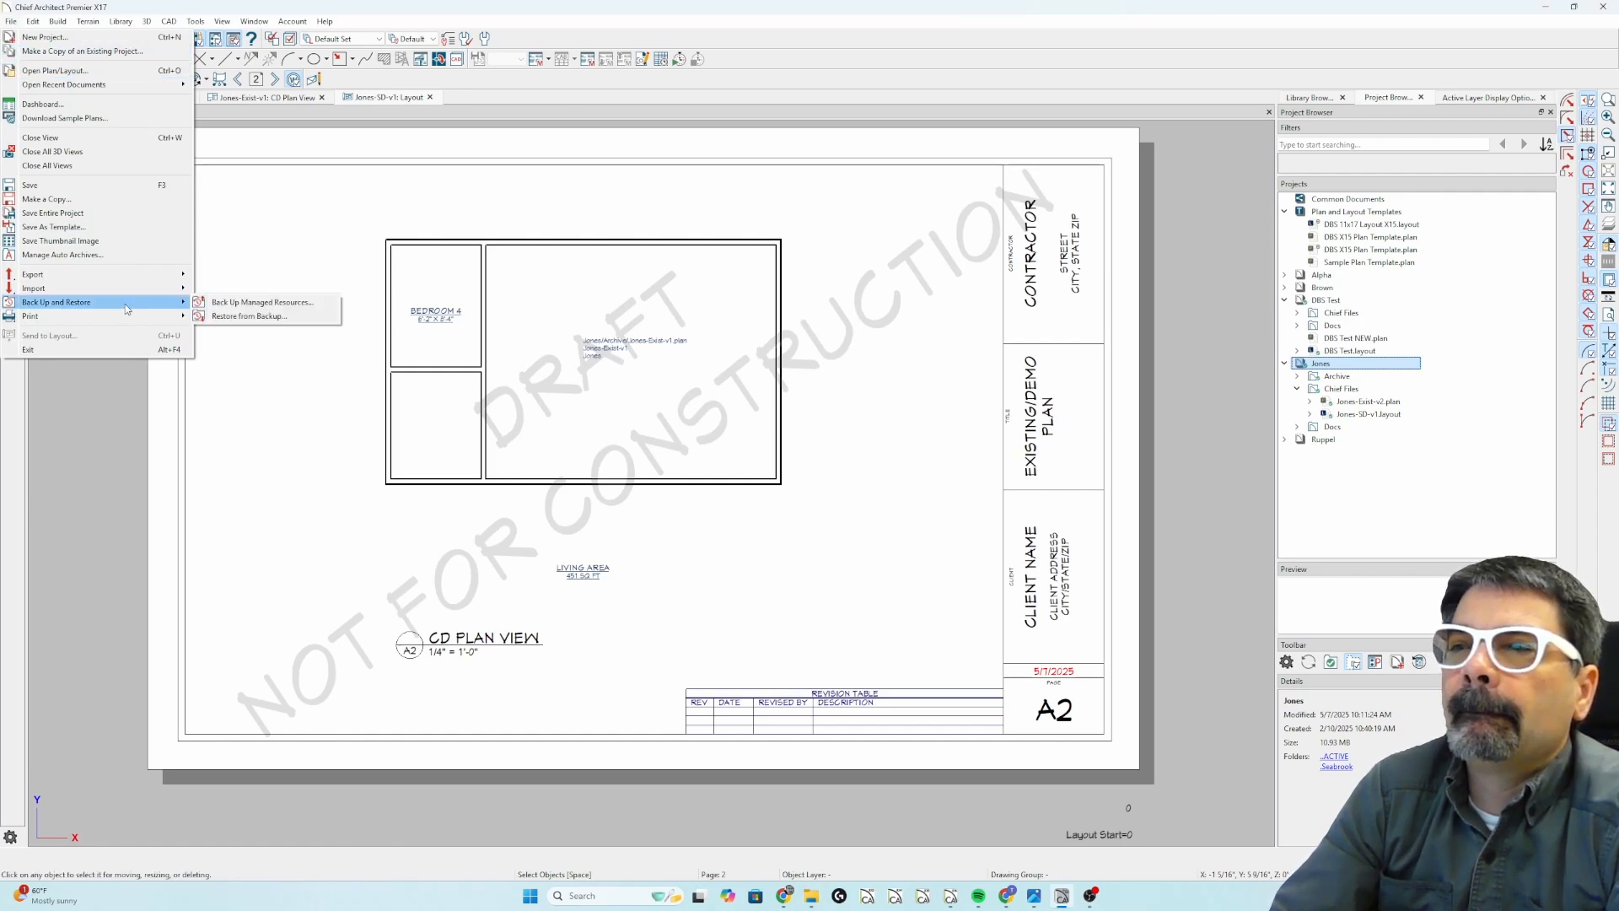
pyautogui.click(237, 306)
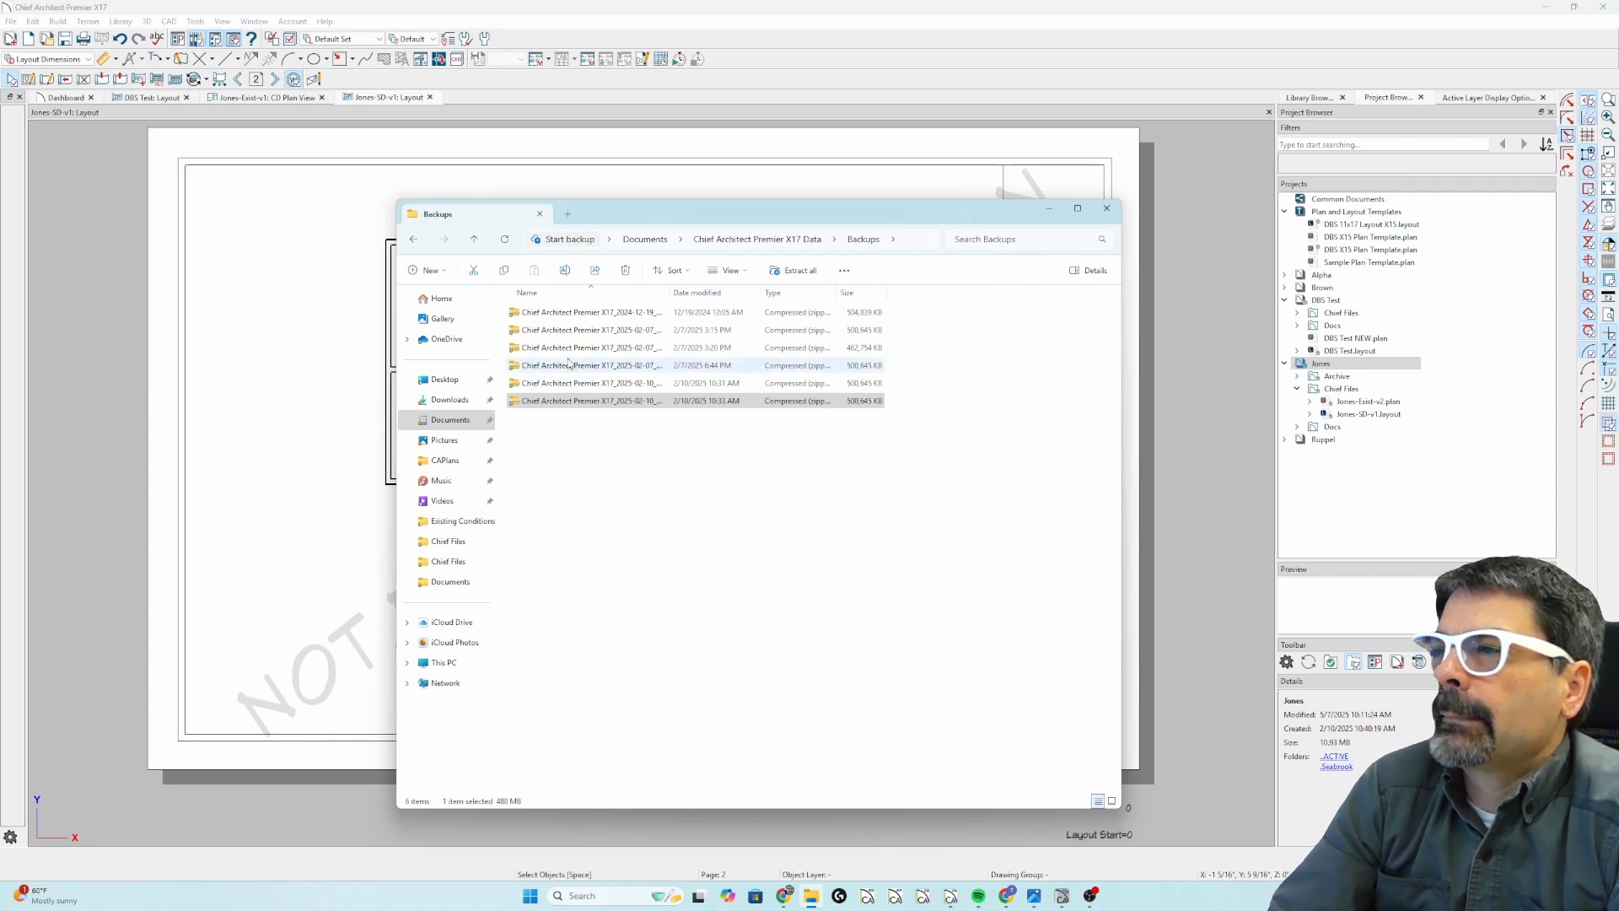
# Step: Return to Chief Architect and dismiss the Missing Resources report with Done
pyautogui.click(758, 138)
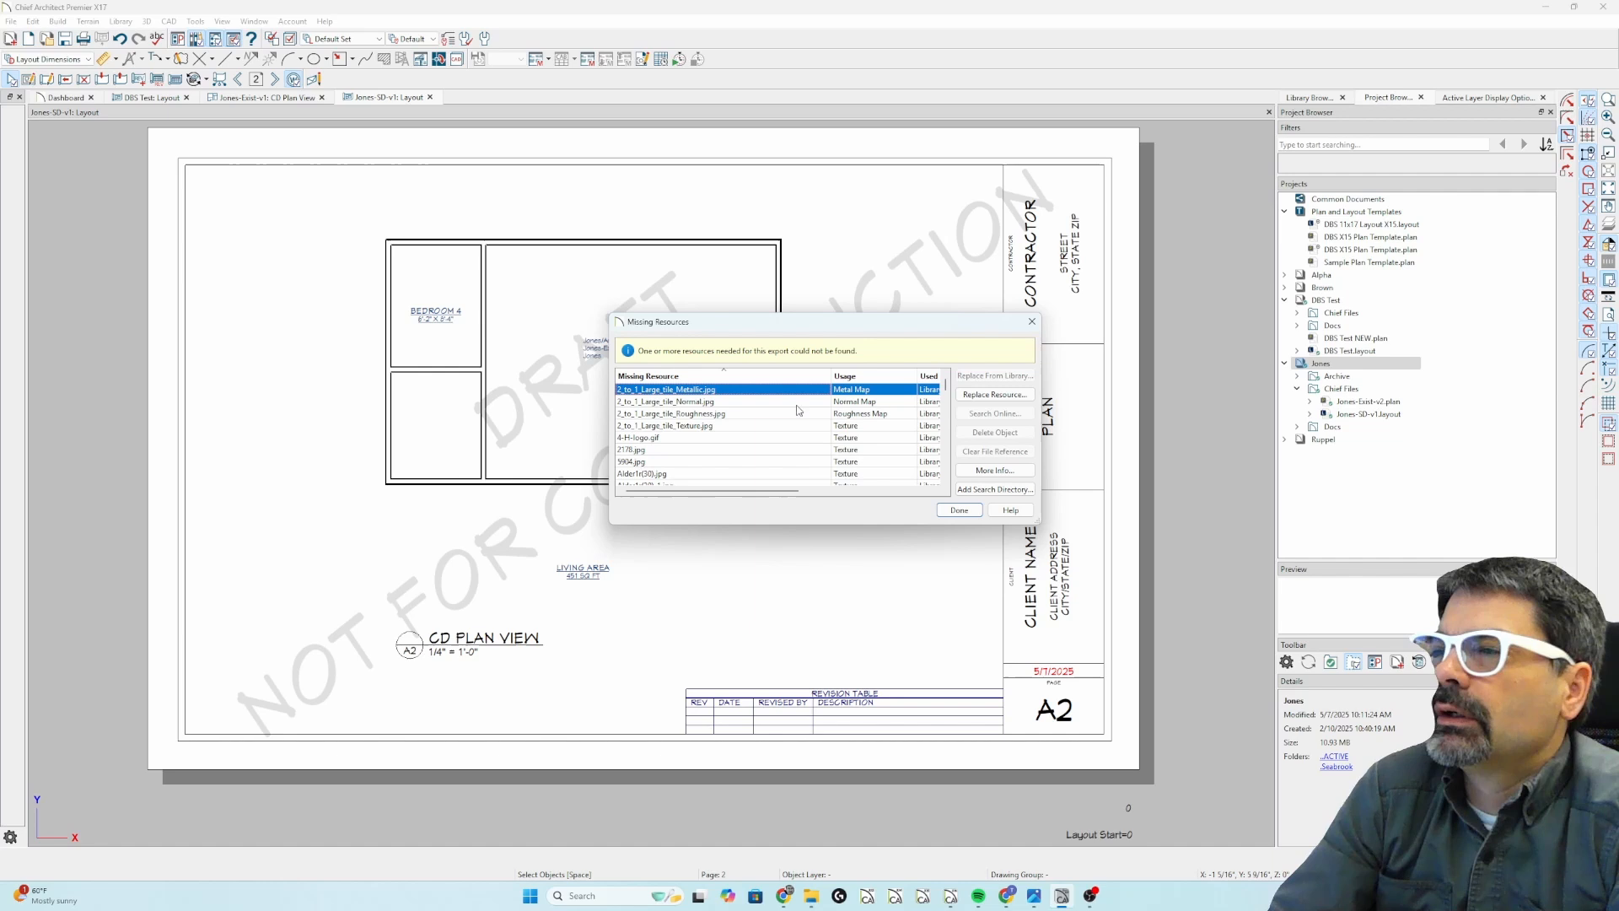
pyautogui.scroll(-3, 798, 433)
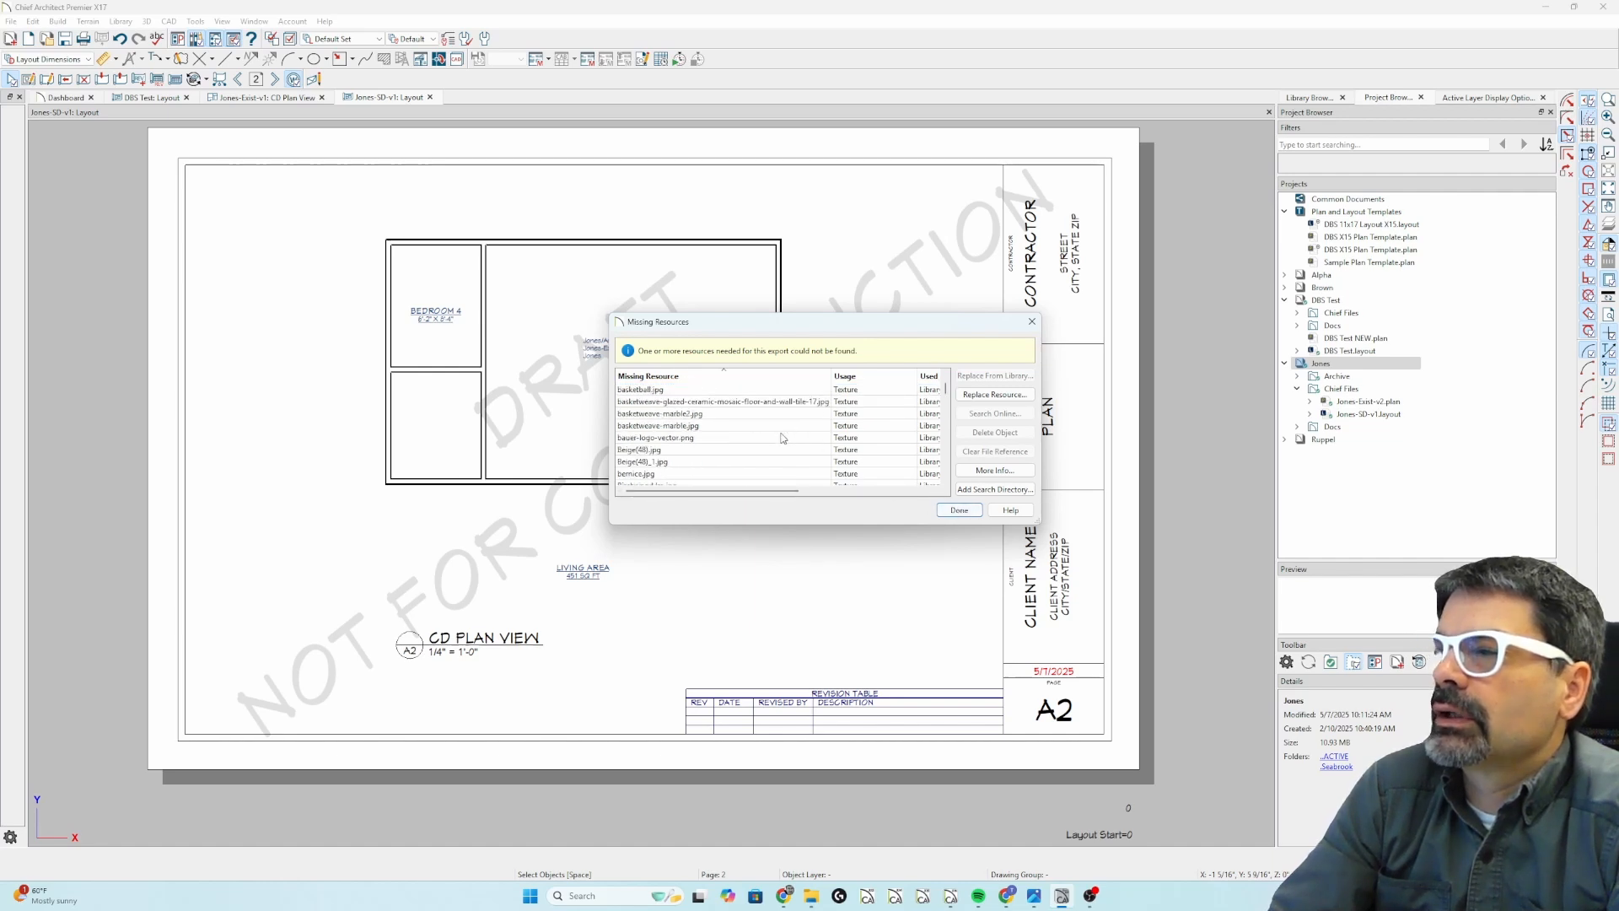
pyautogui.scroll(-3, 795, 434)
pyautogui.scroll(-3, 790, 435)
pyautogui.scroll(-3, 780, 438)
pyautogui.scroll(-3, 780, 437)
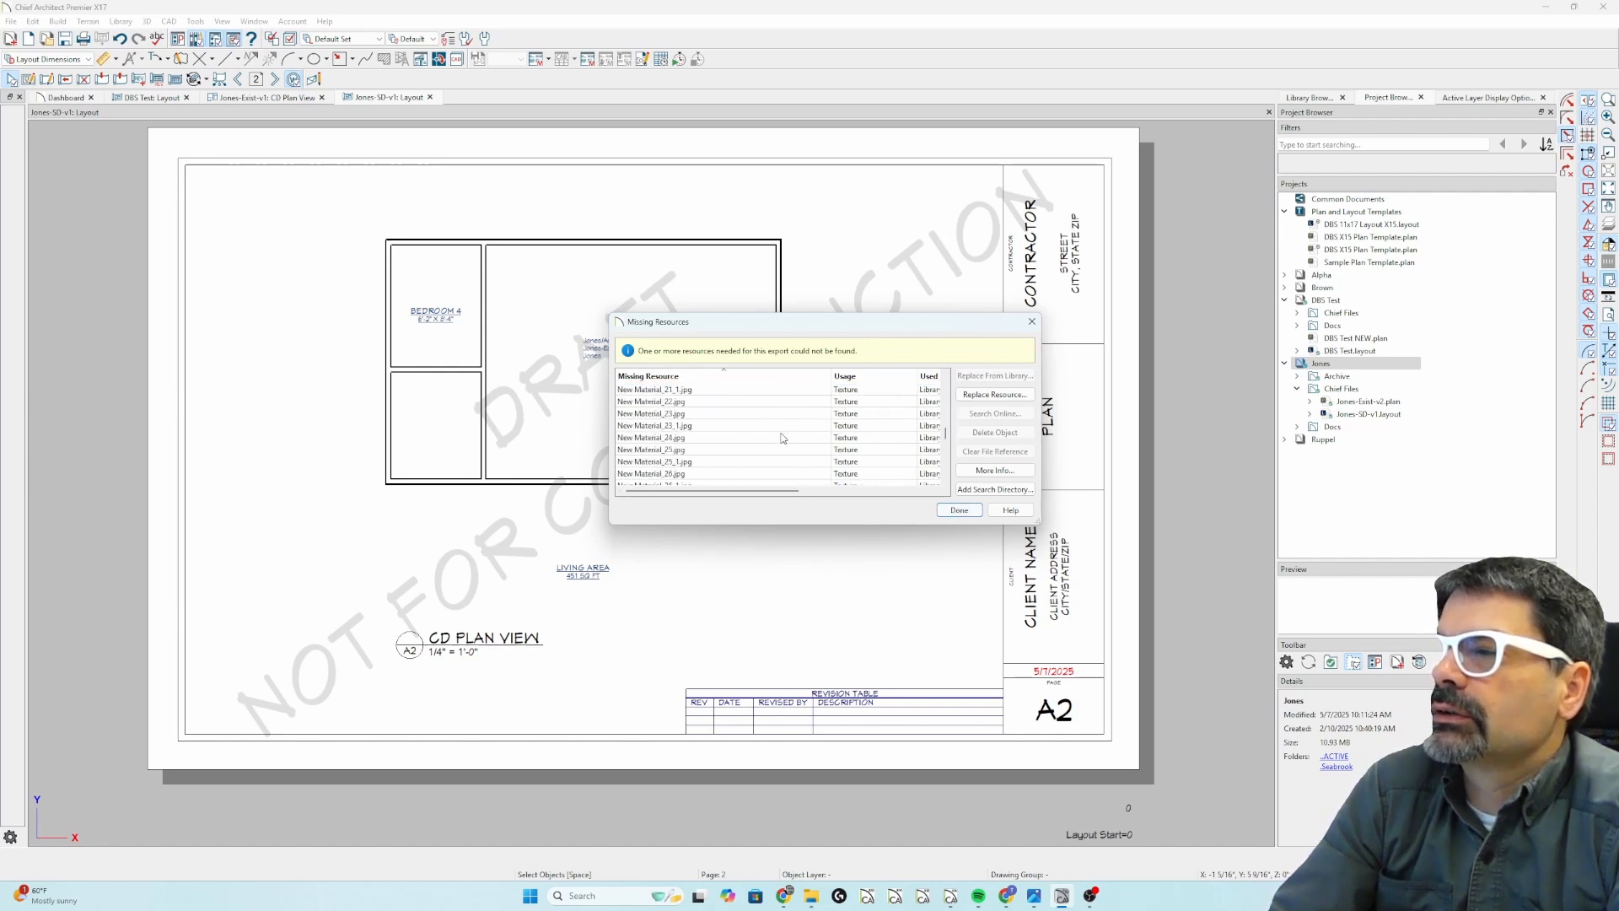
pyautogui.scroll(-3, 780, 438)
pyautogui.scroll(-10, 781, 438)
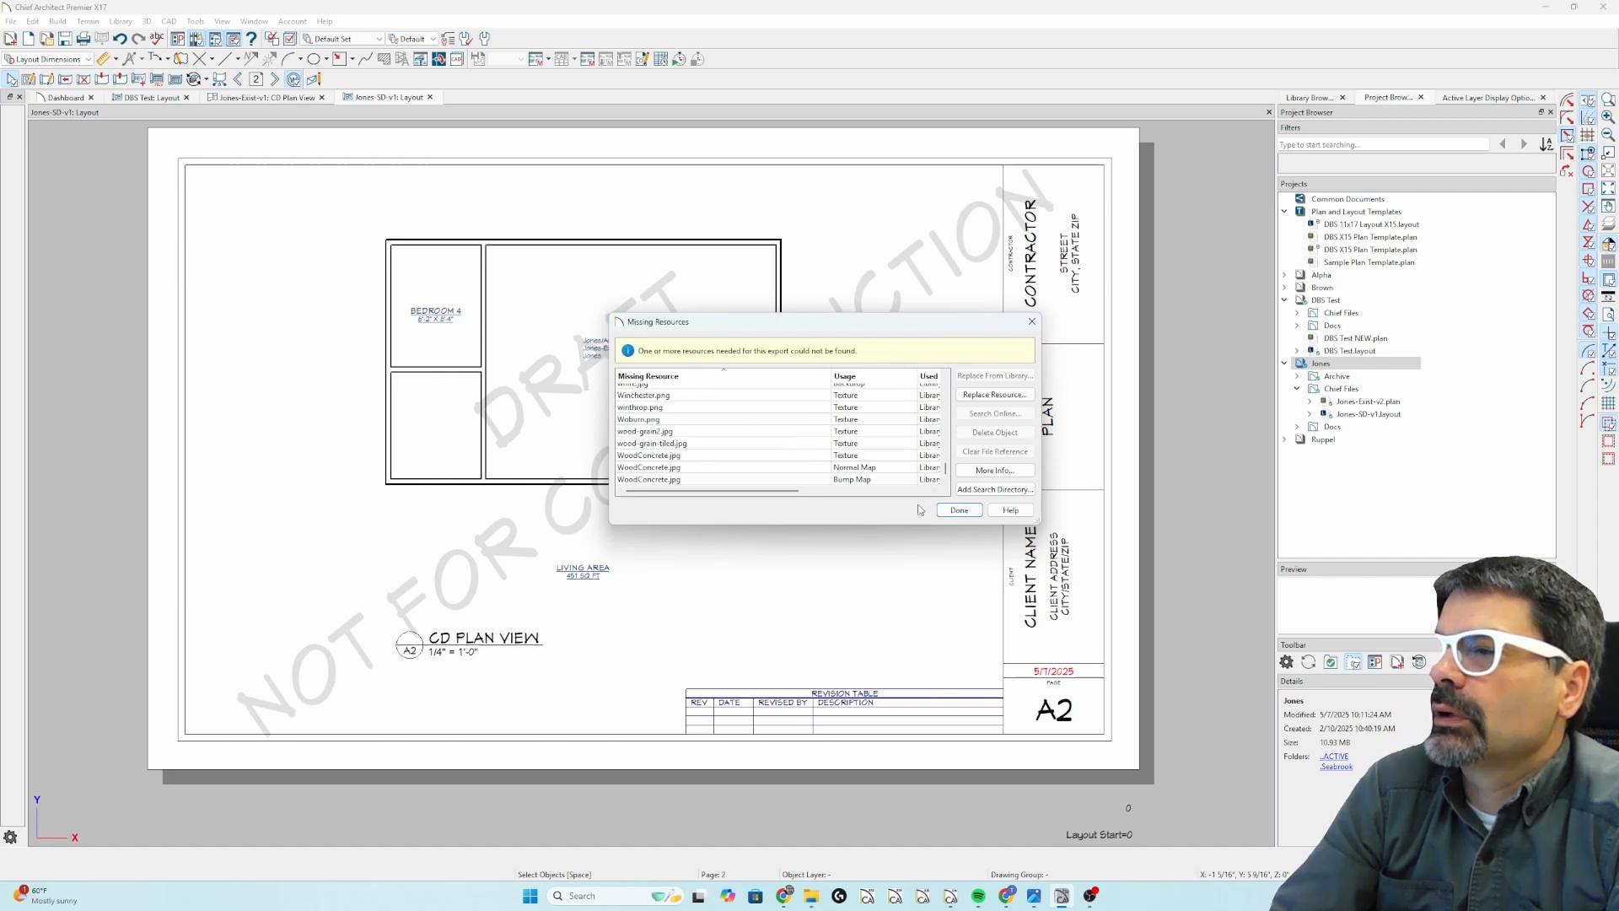
pyautogui.click(951, 512)
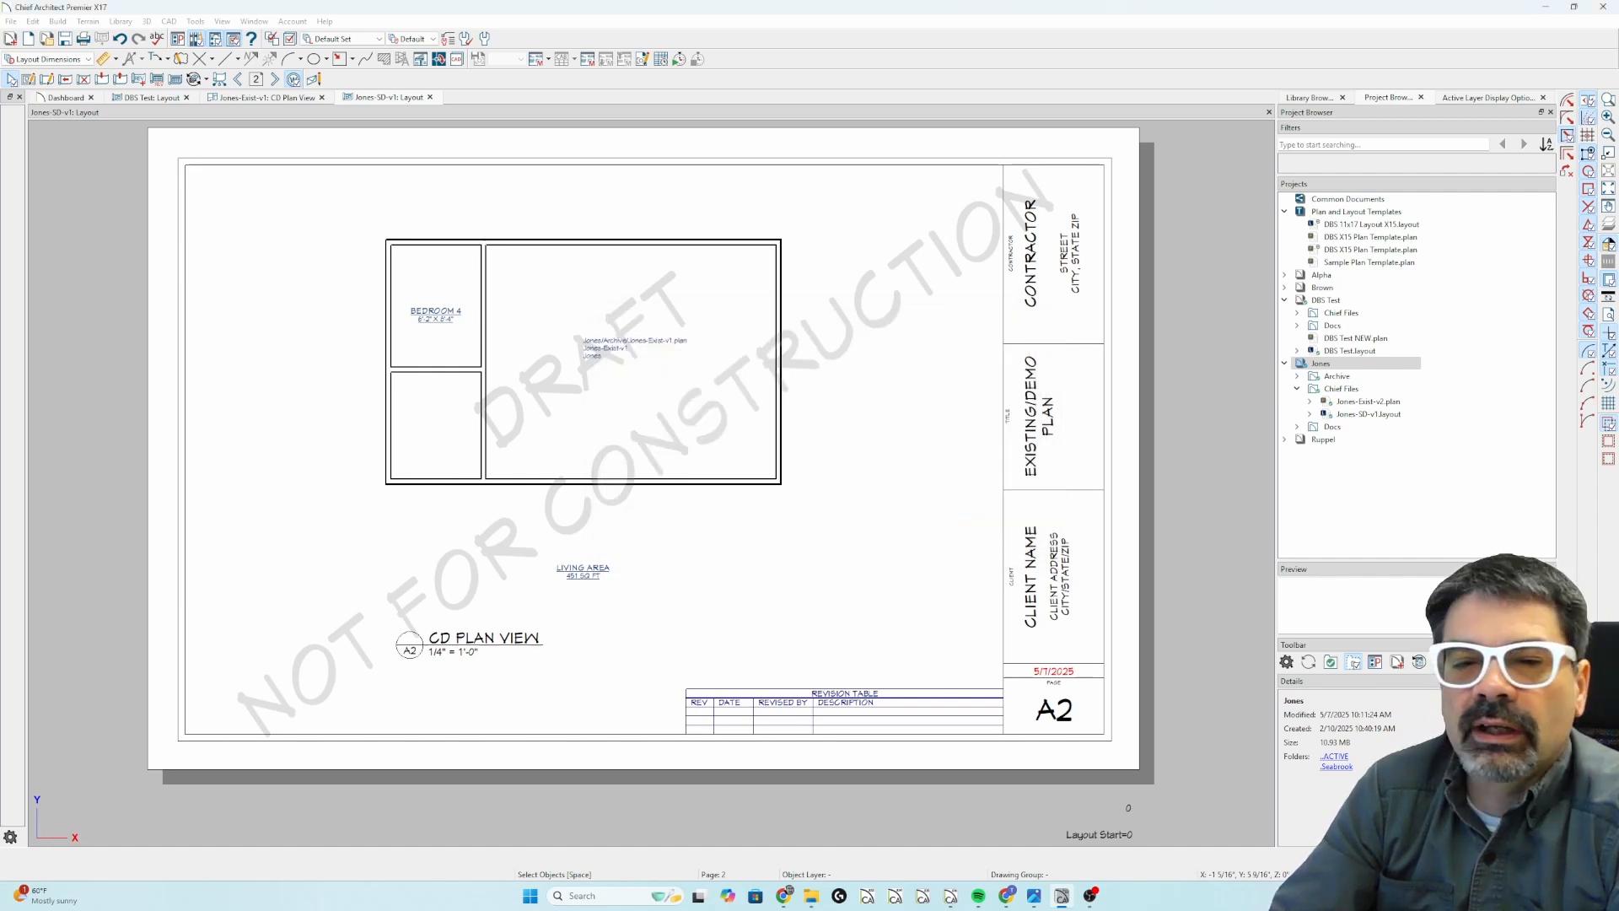
# Step: Select the newly created 5/7/2025 backup archive in the Backups folder
pyautogui.hotkey('alt', 'Tab')
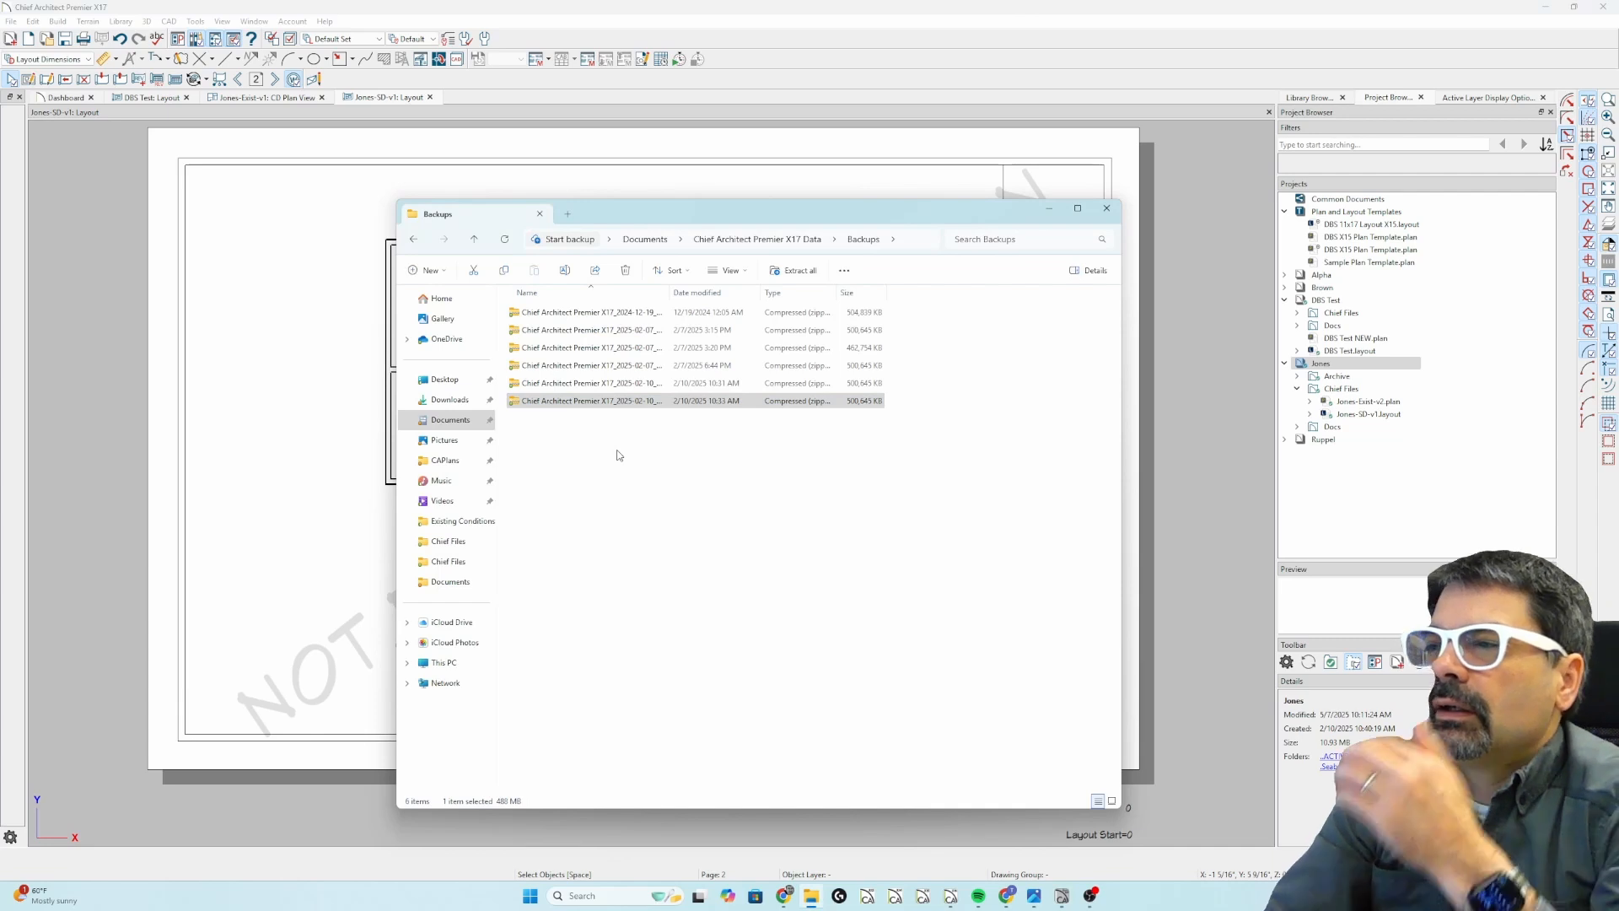
pyautogui.click(606, 401)
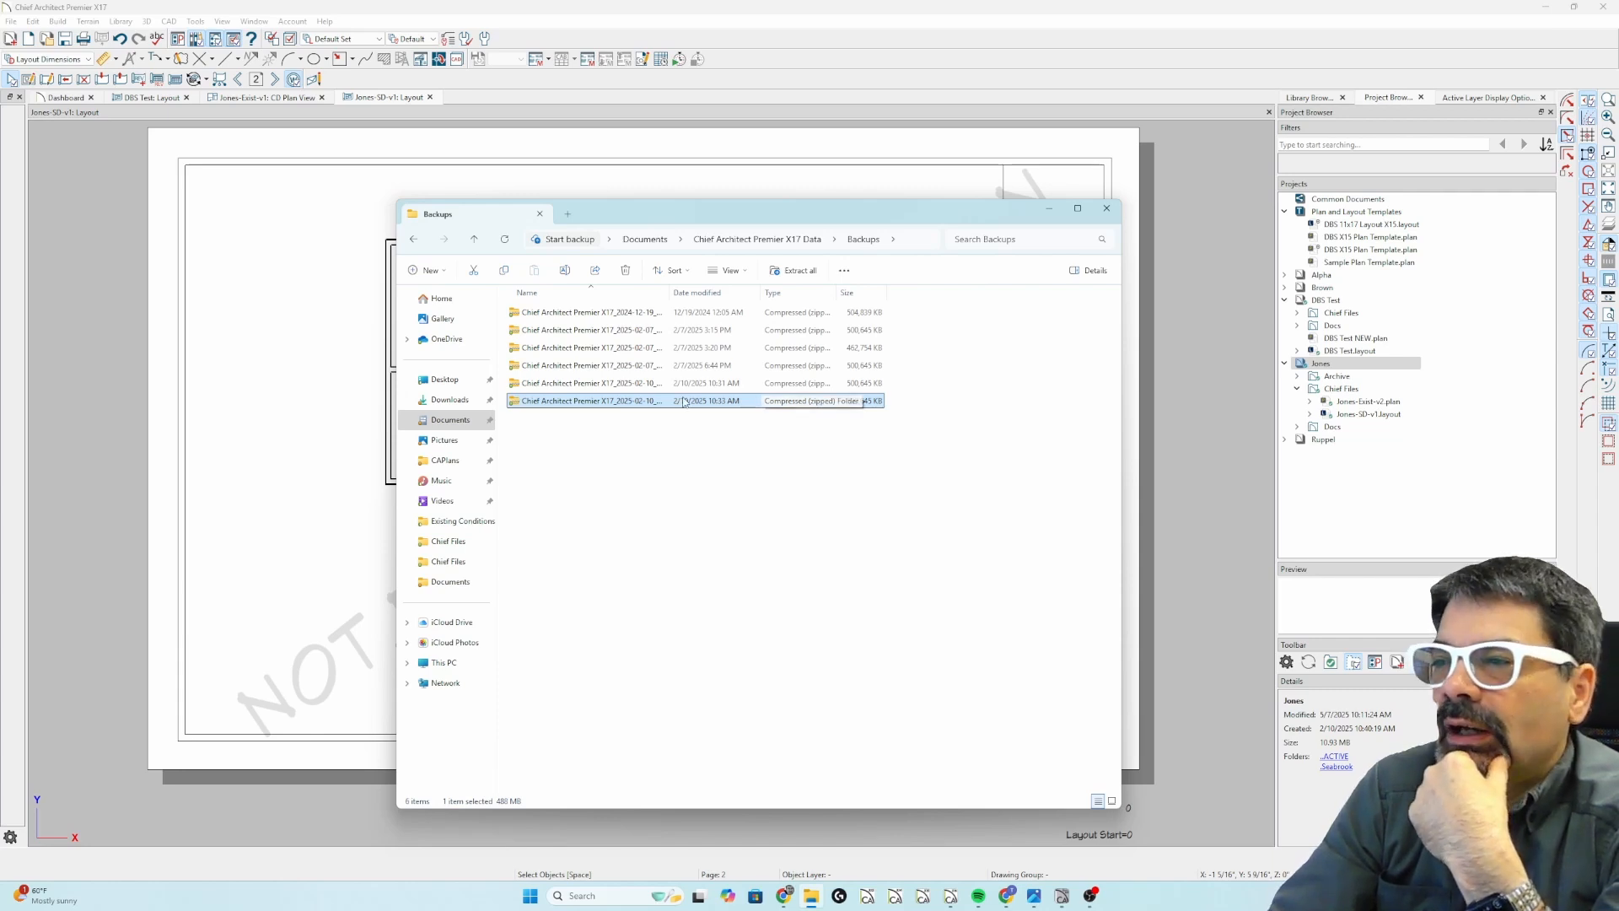
pyautogui.click(624, 420)
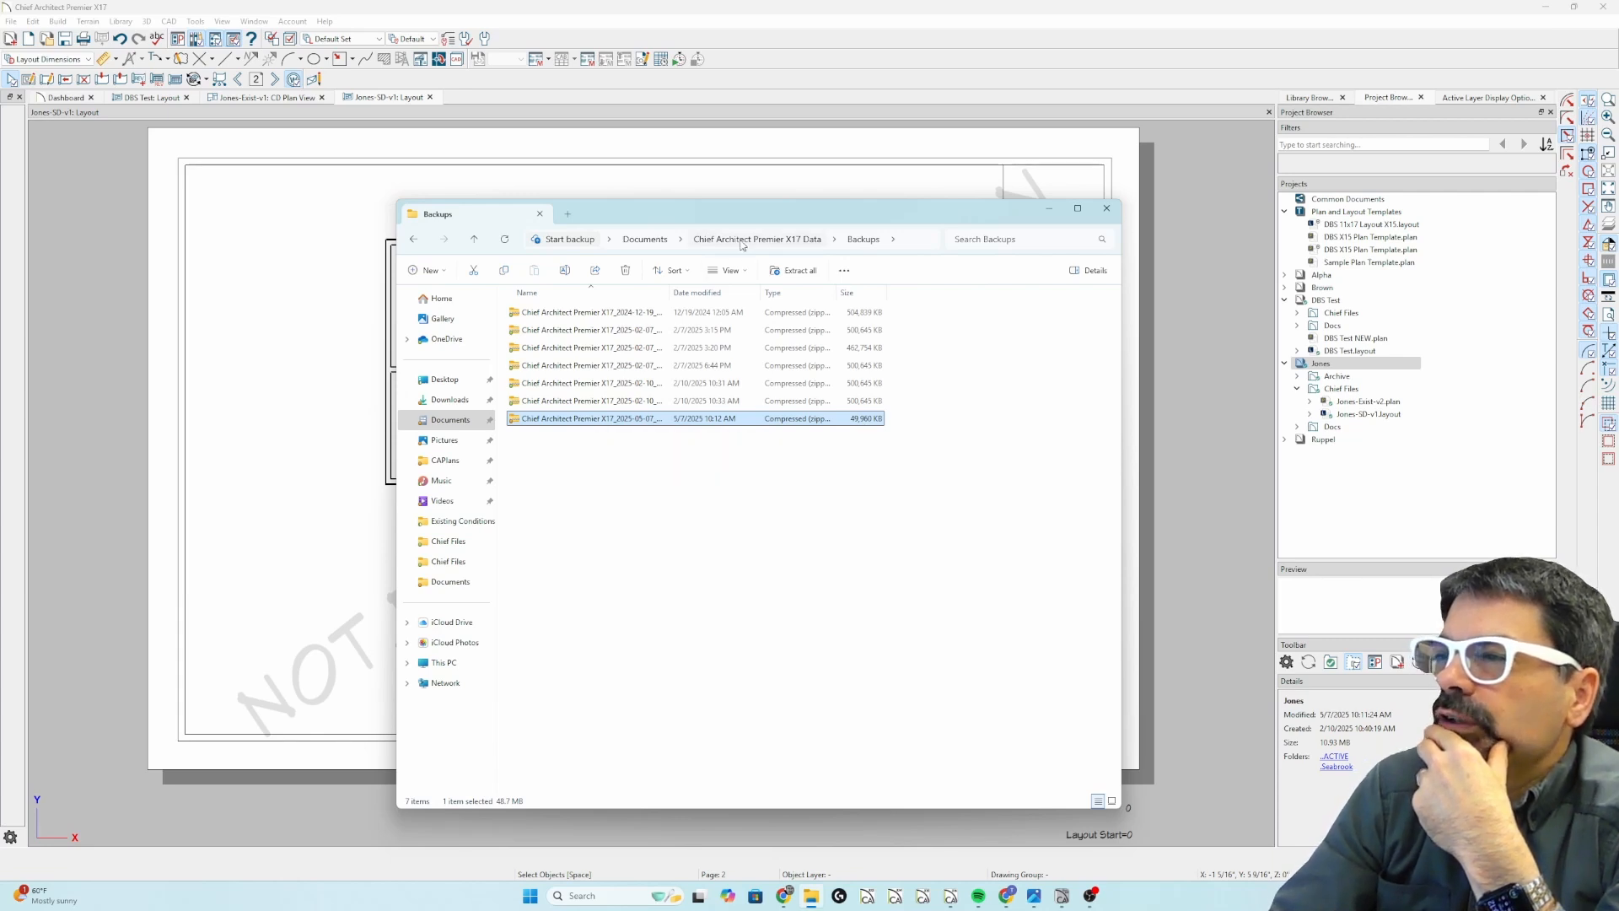
# Step: Browse the Chief Architect Premier X16 Data folder in a new tab and the X17 Archives folder
pyautogui.click(567, 213)
pyautogui.click(453, 419)
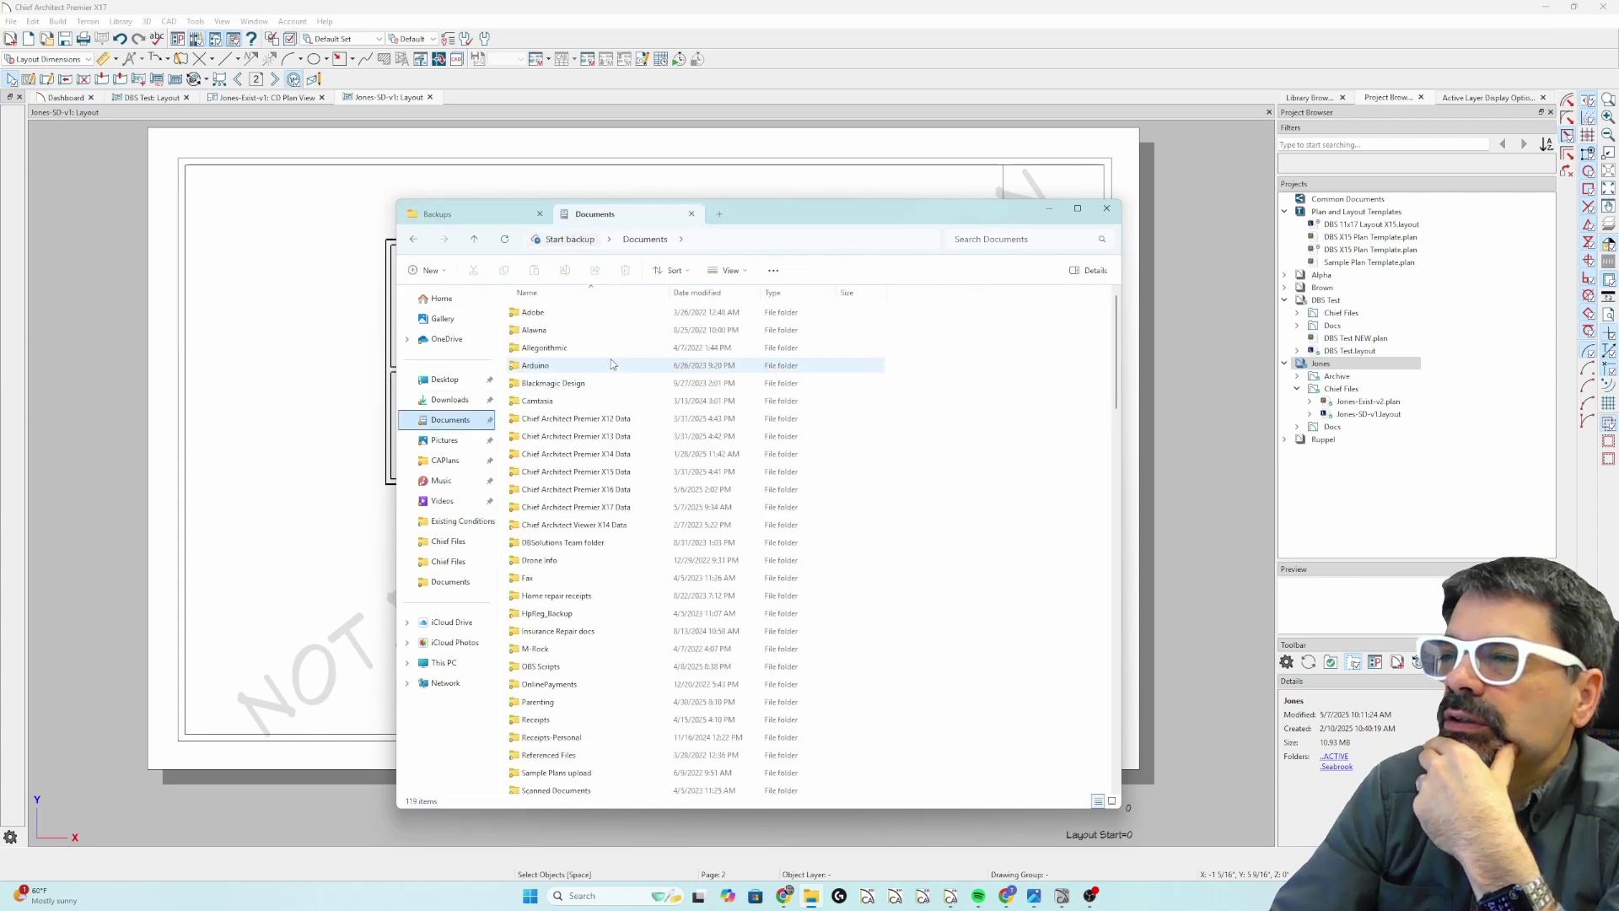
pyautogui.doubleClick(595, 490)
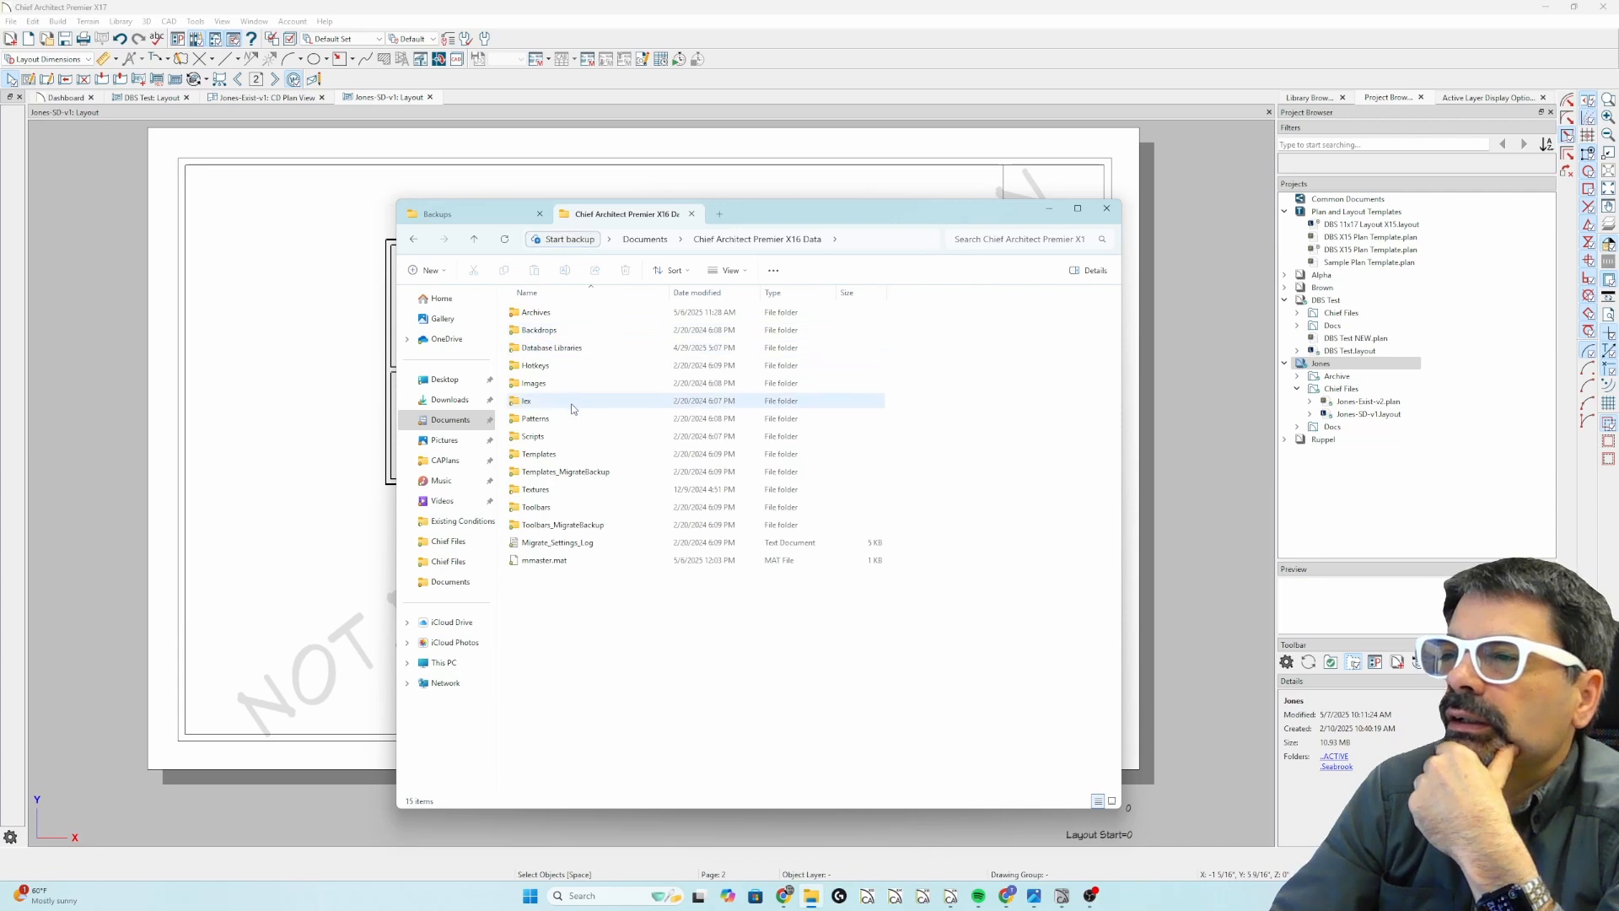
pyautogui.click(455, 213)
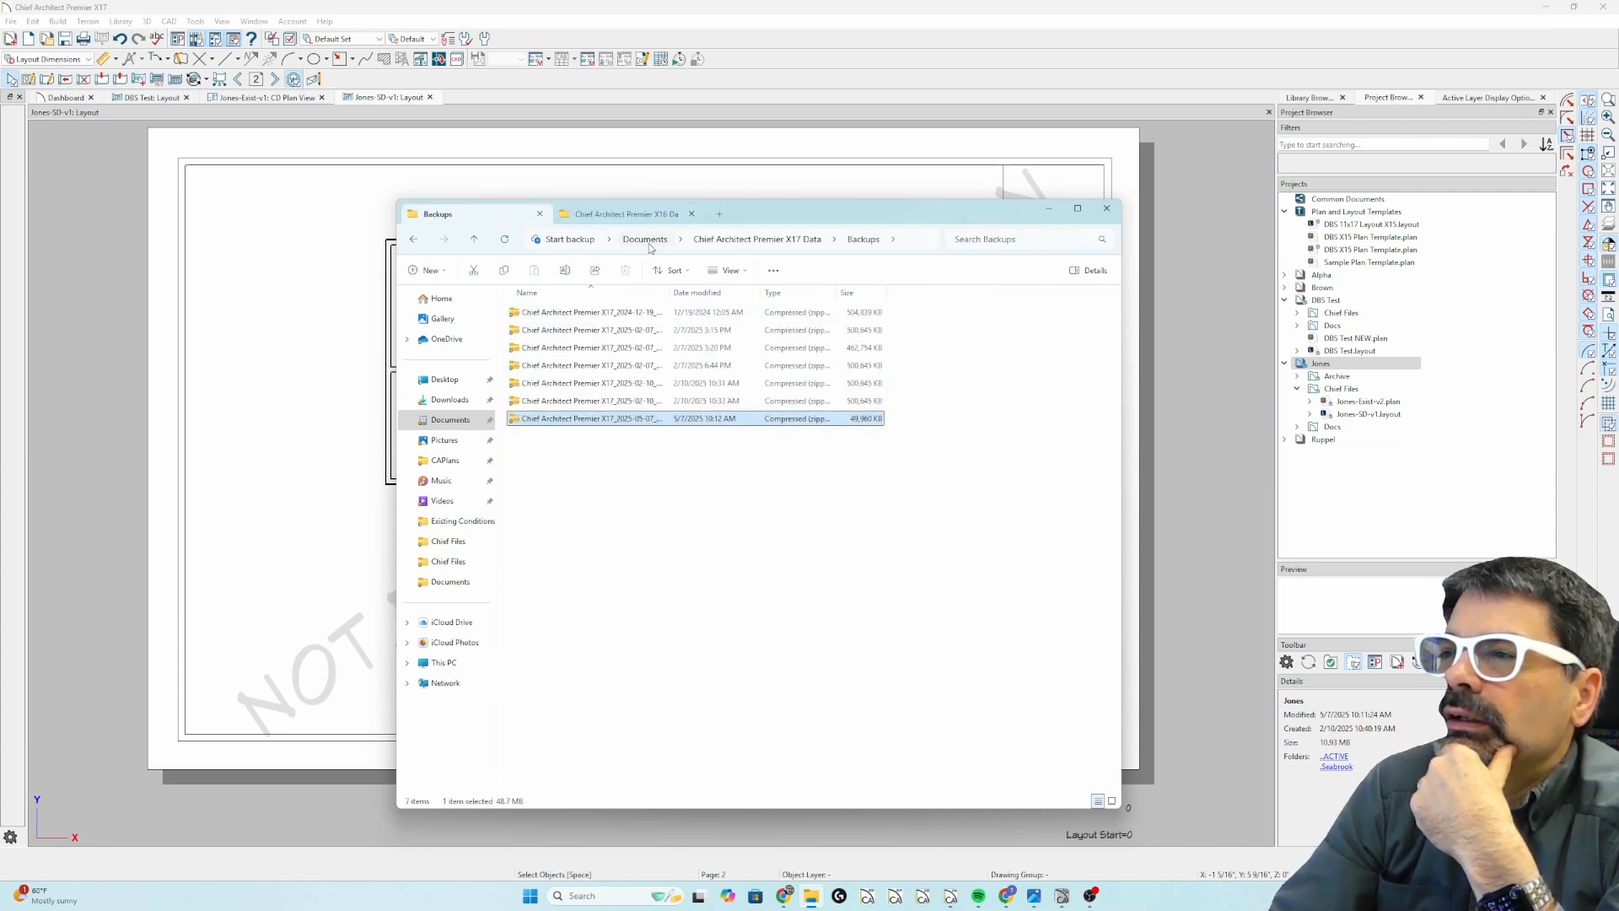
pyautogui.click(736, 241)
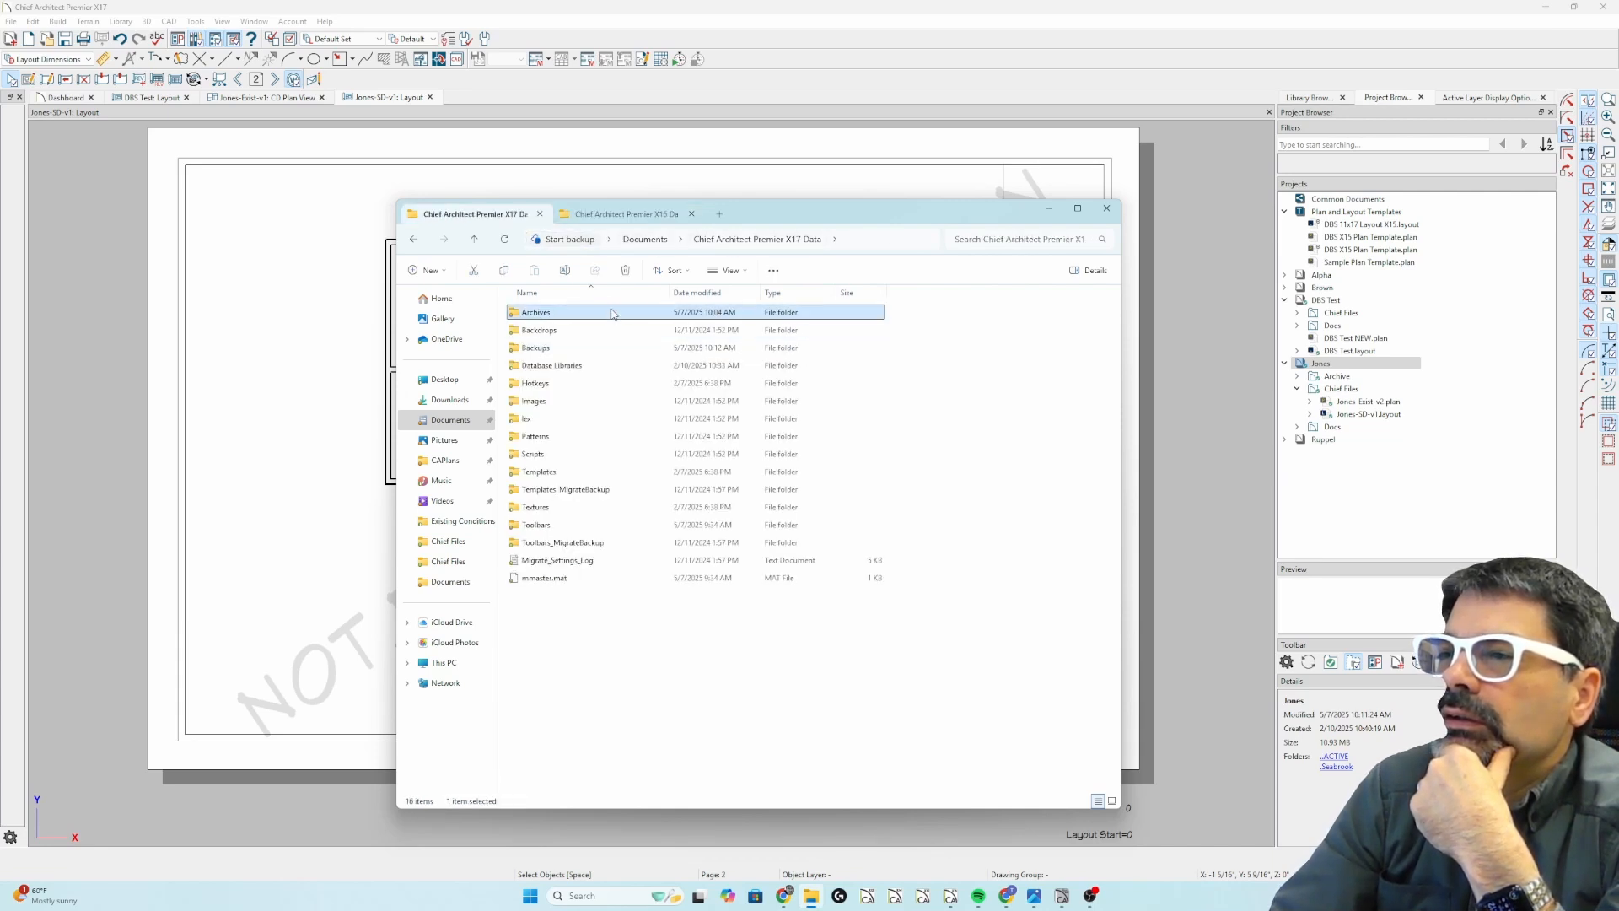
pyautogui.doubleClick(614, 313)
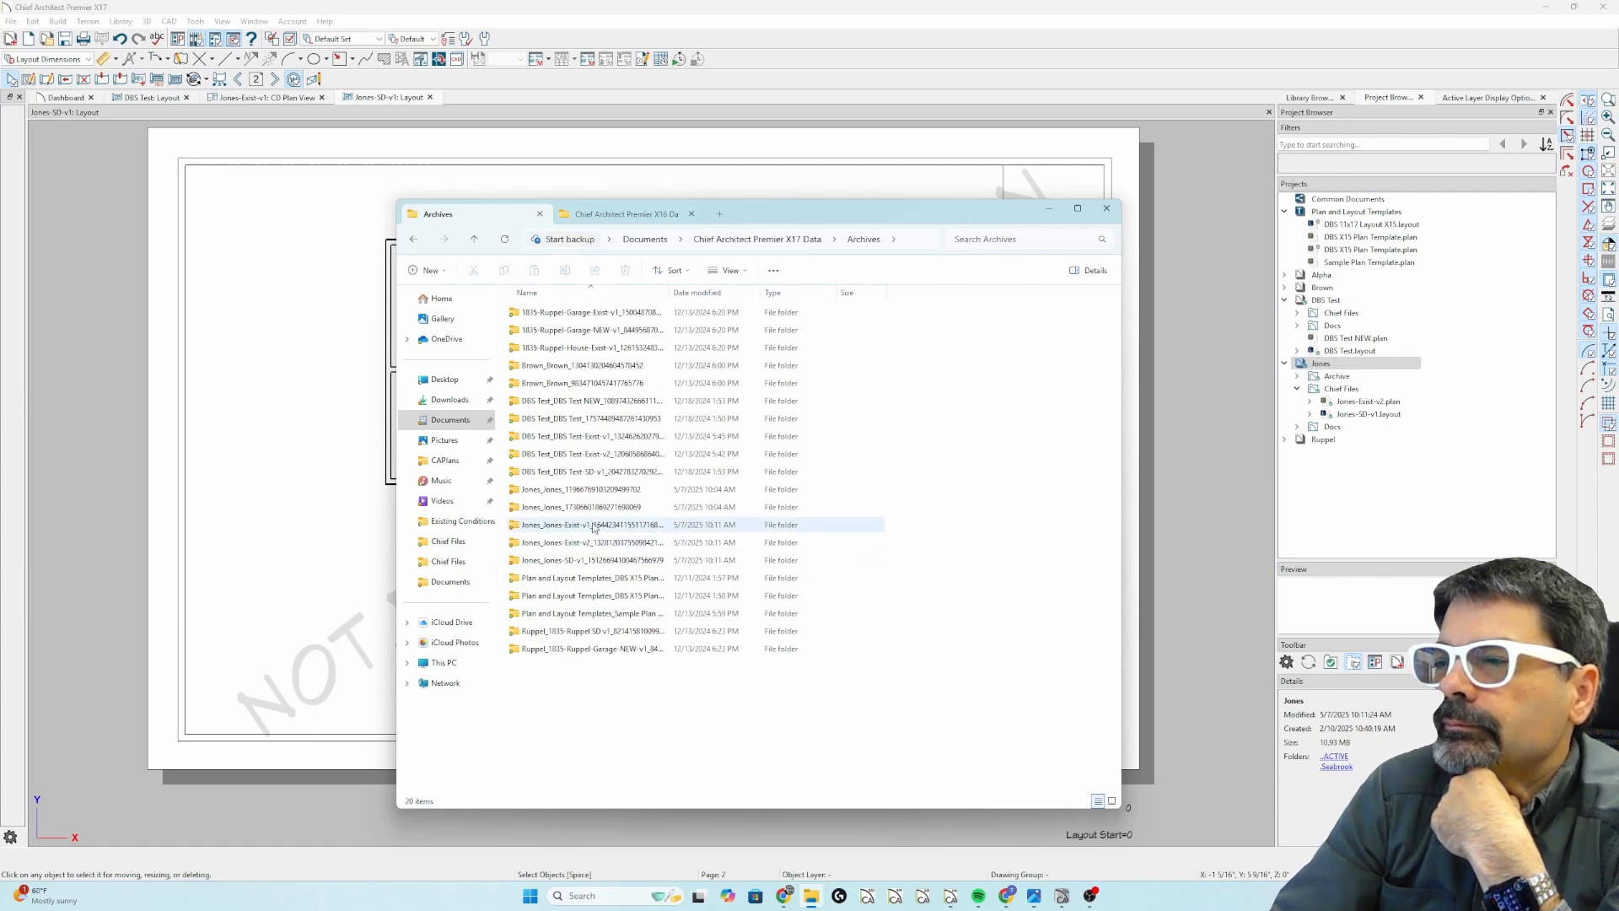
pyautogui.click(609, 218)
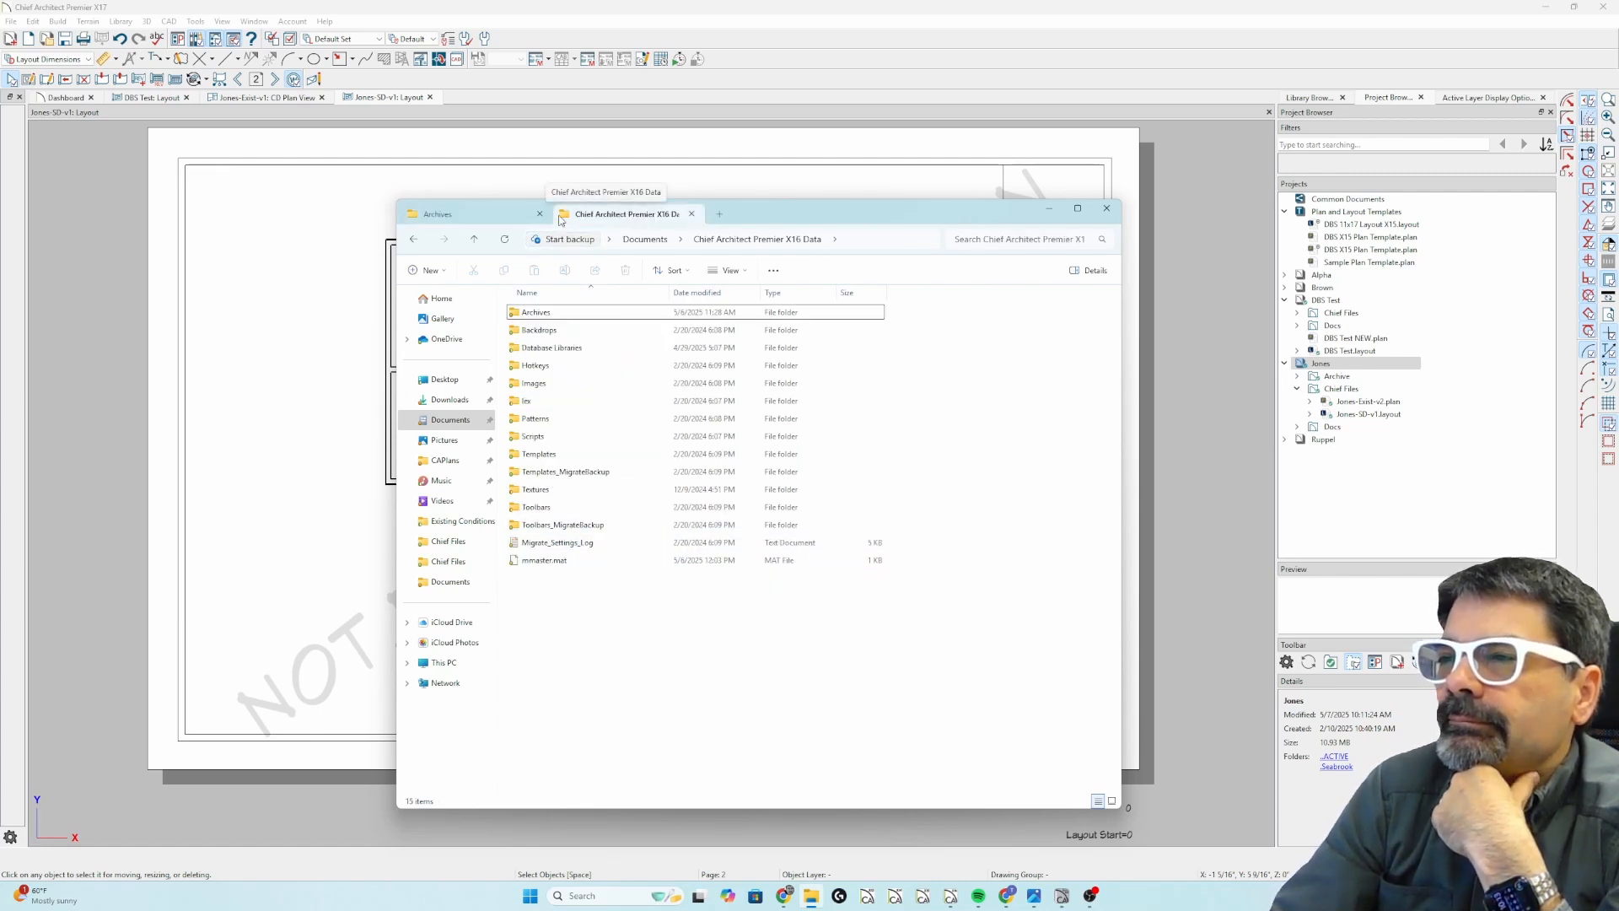
pyautogui.click(495, 218)
# Step: Reopen the X17 Backups folder, select the newest archive, check X16 Archives and close the X16 Data tab
pyautogui.click(728, 241)
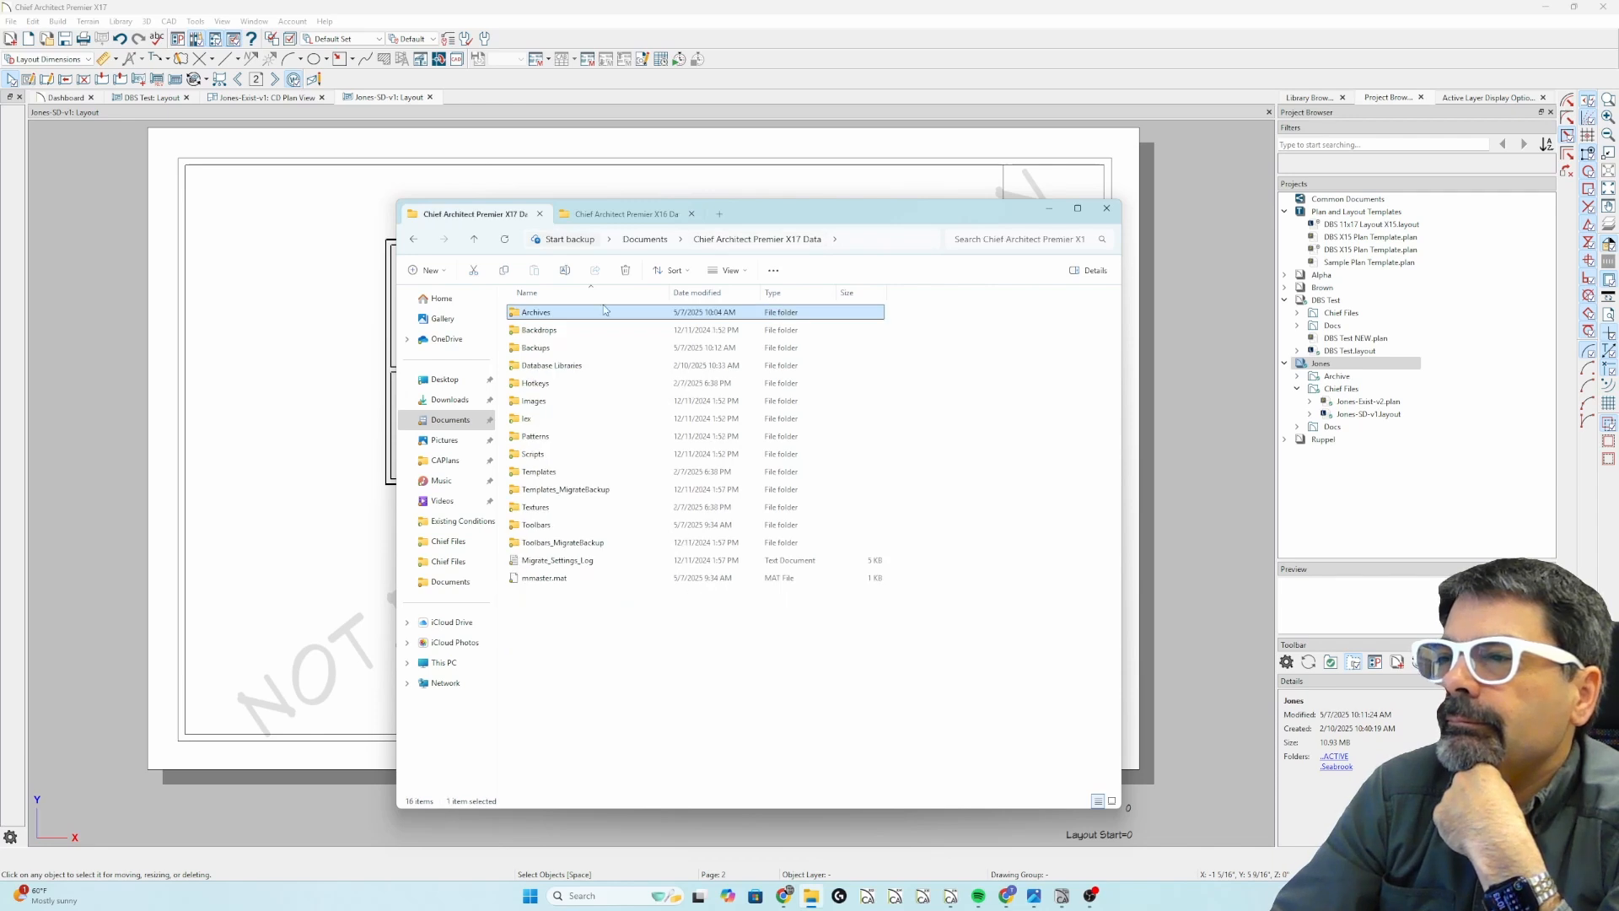
pyautogui.click(564, 348)
pyautogui.doubleClick(564, 348)
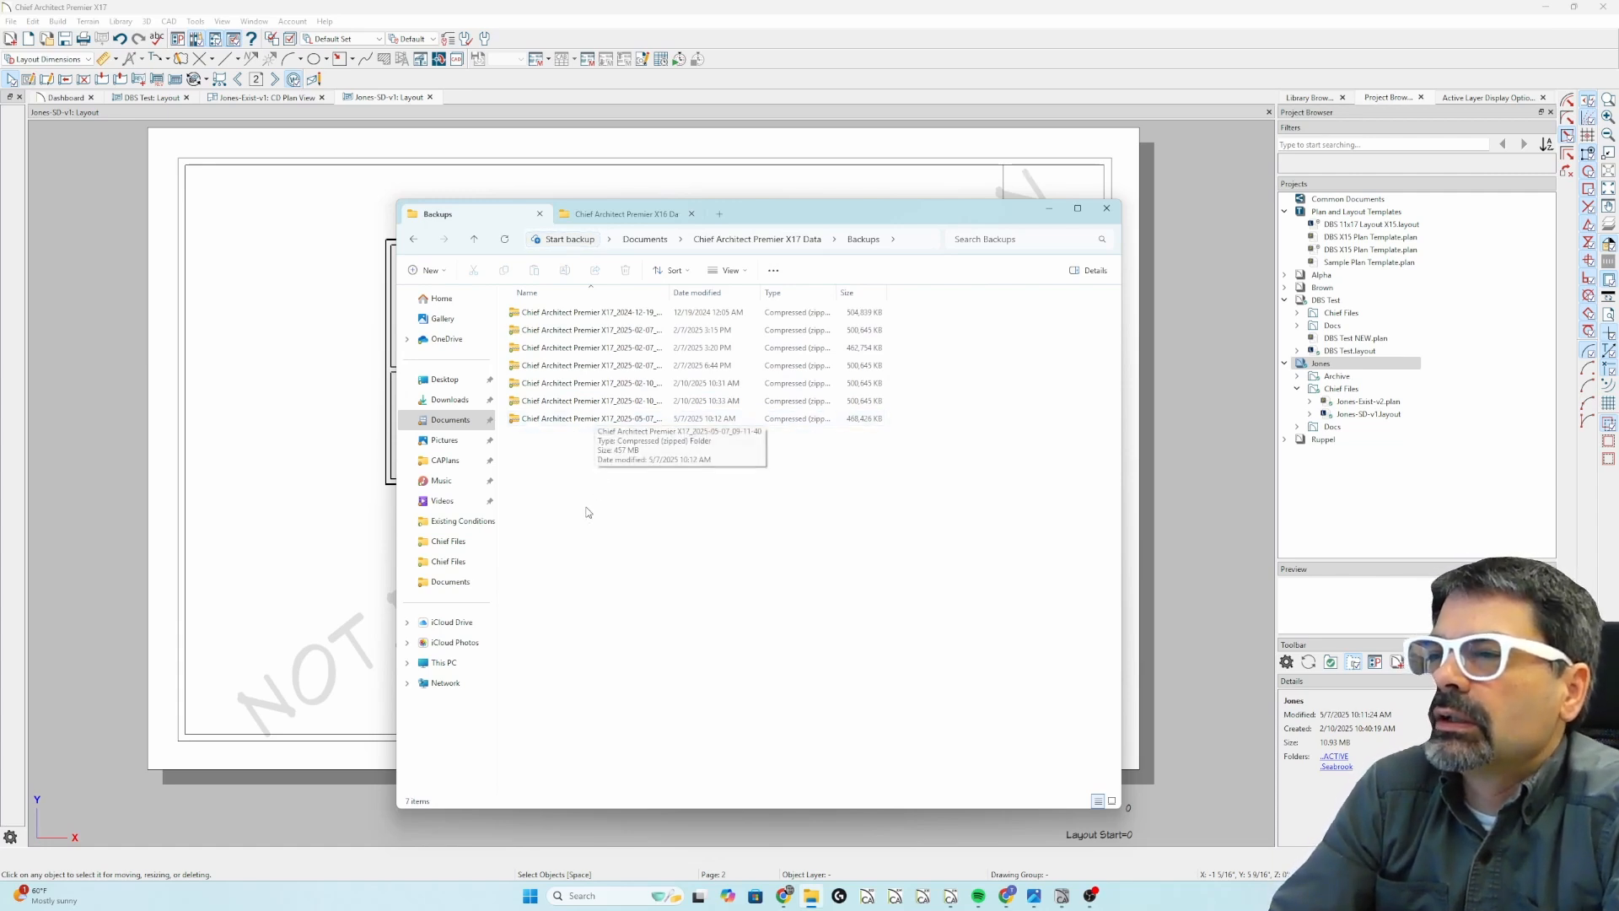
pyautogui.click(592, 420)
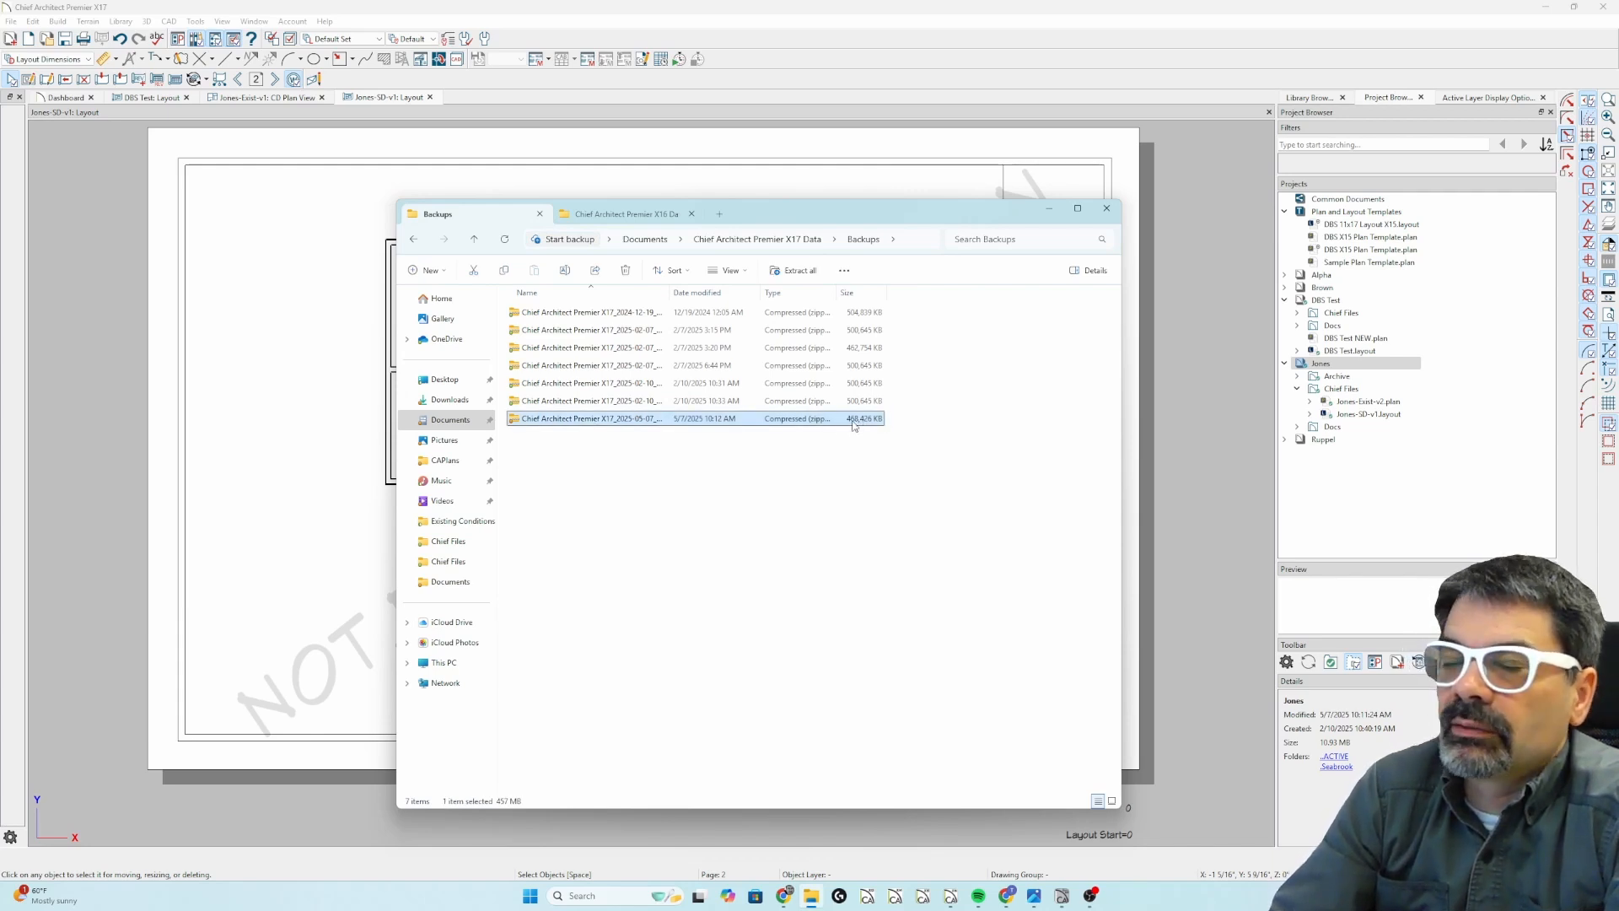
pyautogui.click(629, 215)
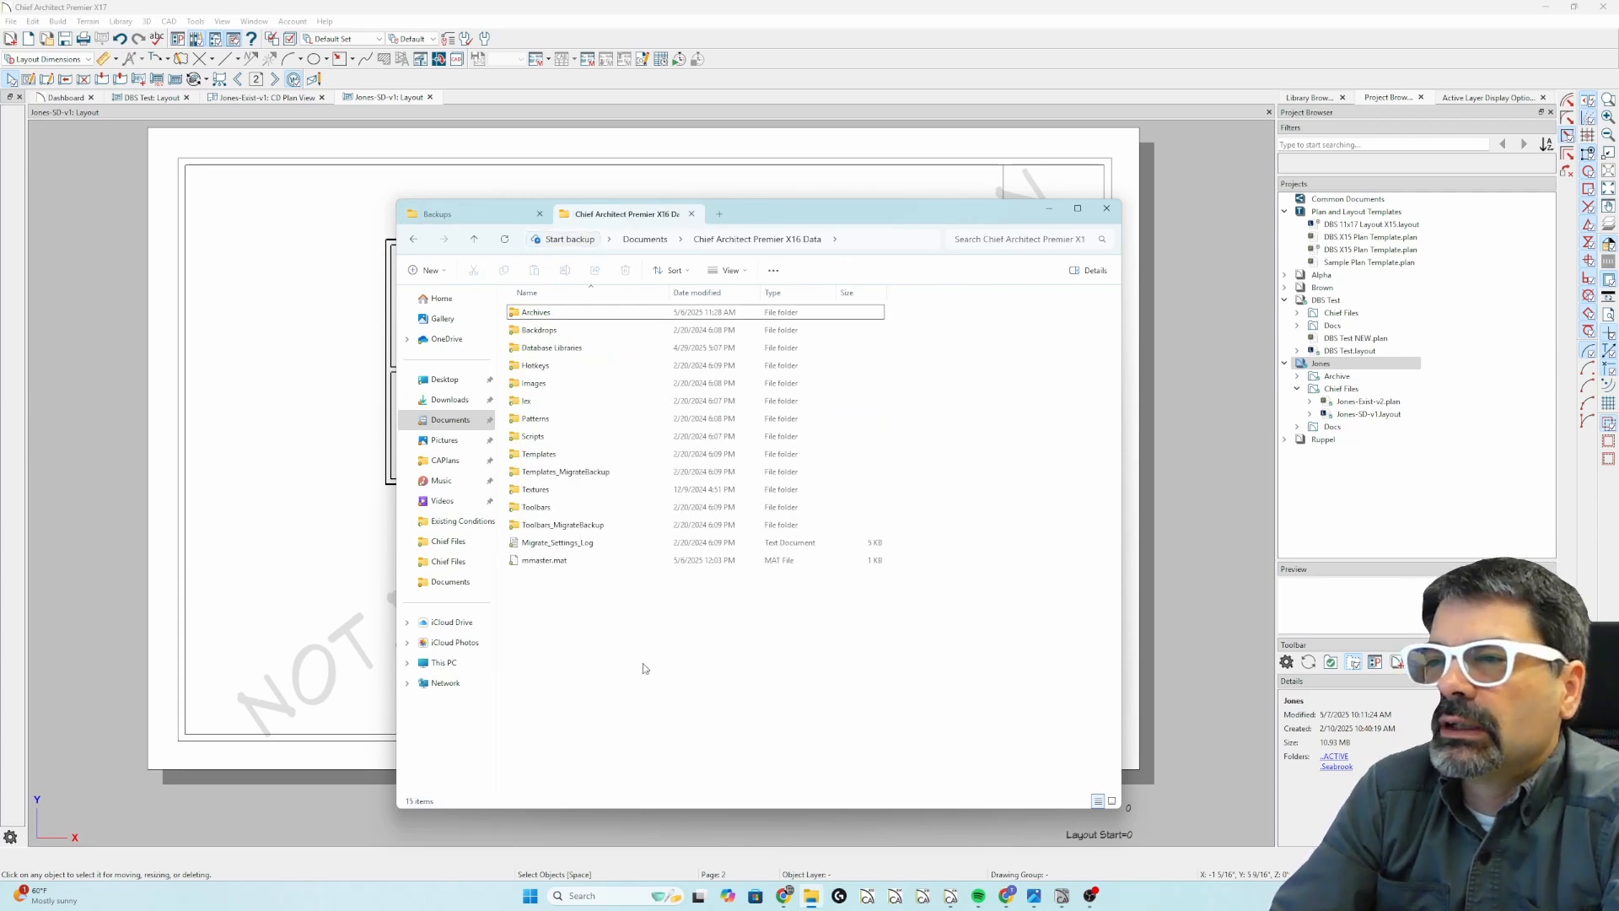
pyautogui.click(598, 315)
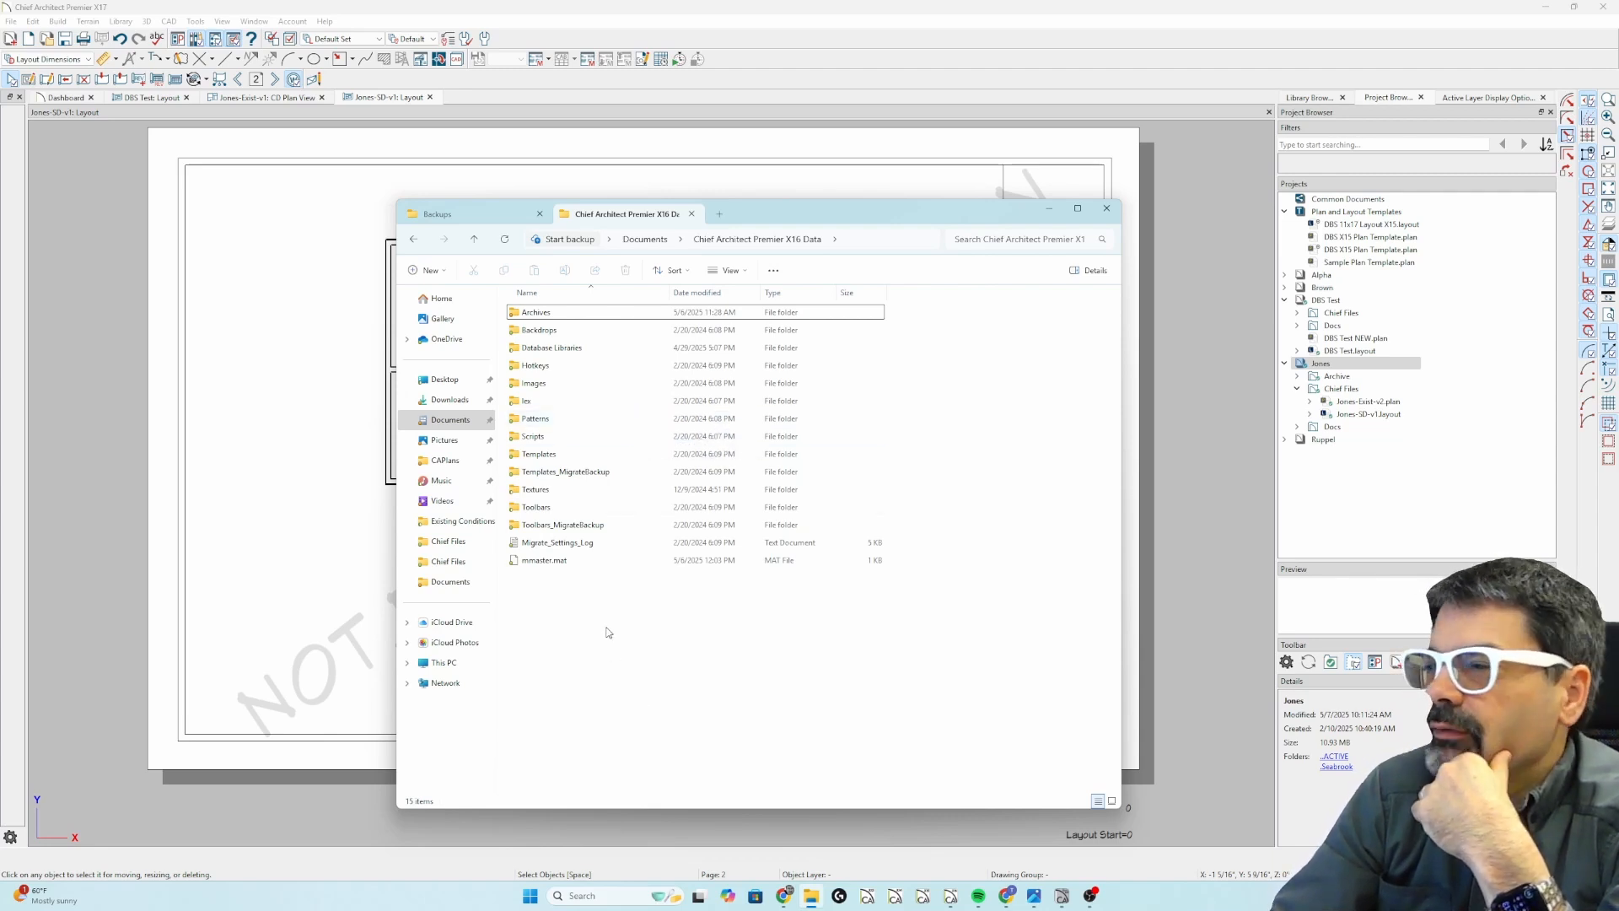
pyautogui.click(690, 215)
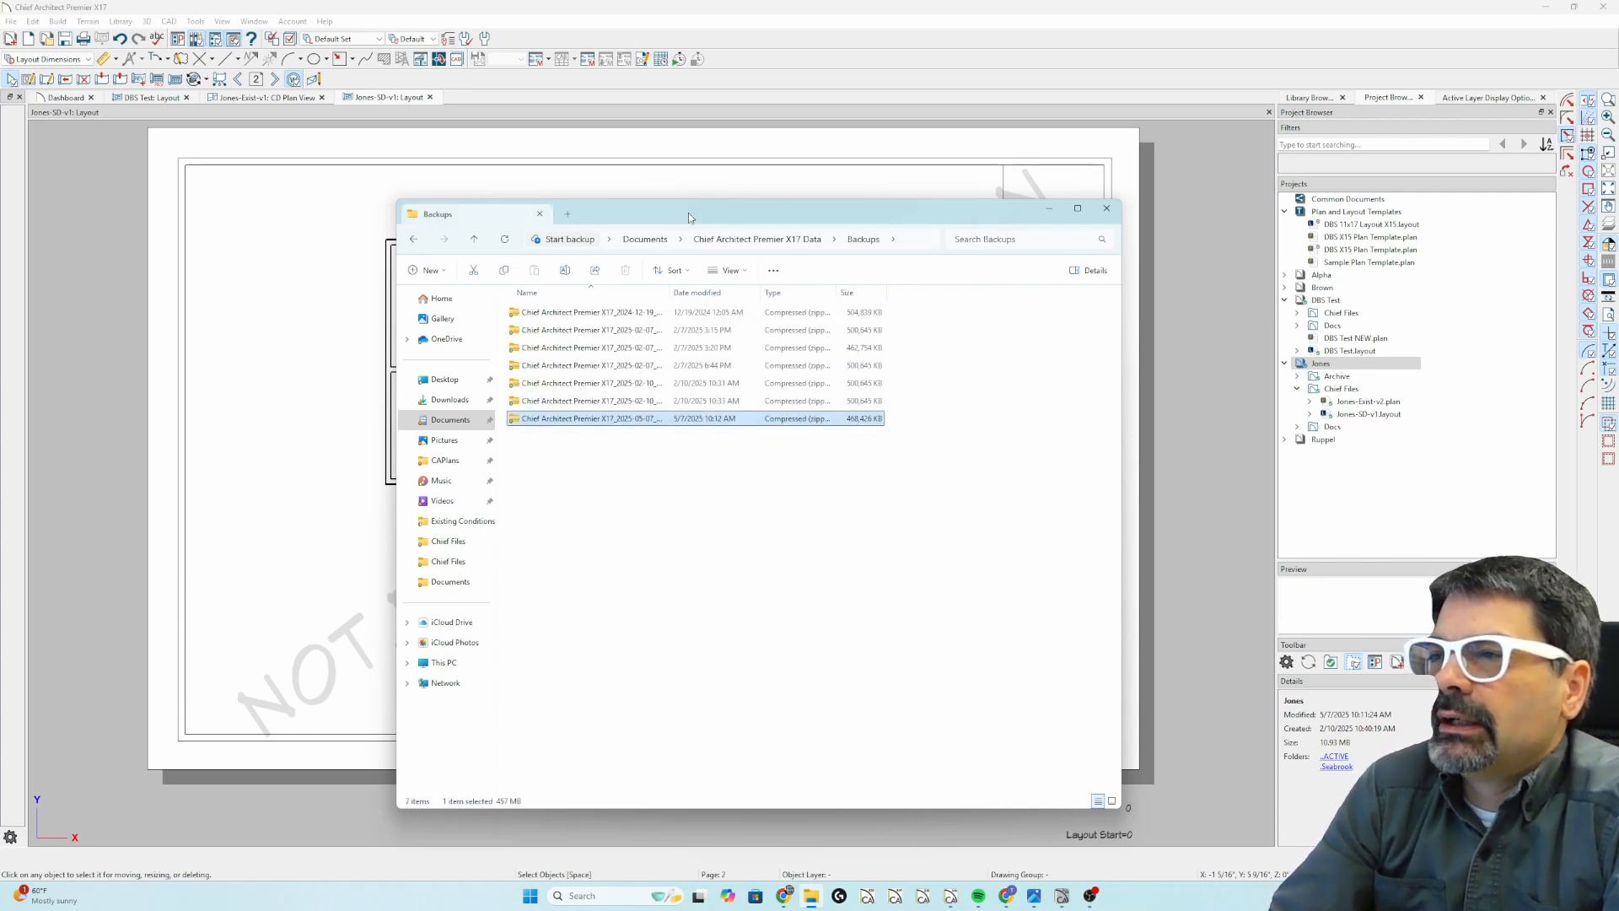
# Step: Dismiss the backup-complete Information message in Chief Architect
pyautogui.click(753, 153)
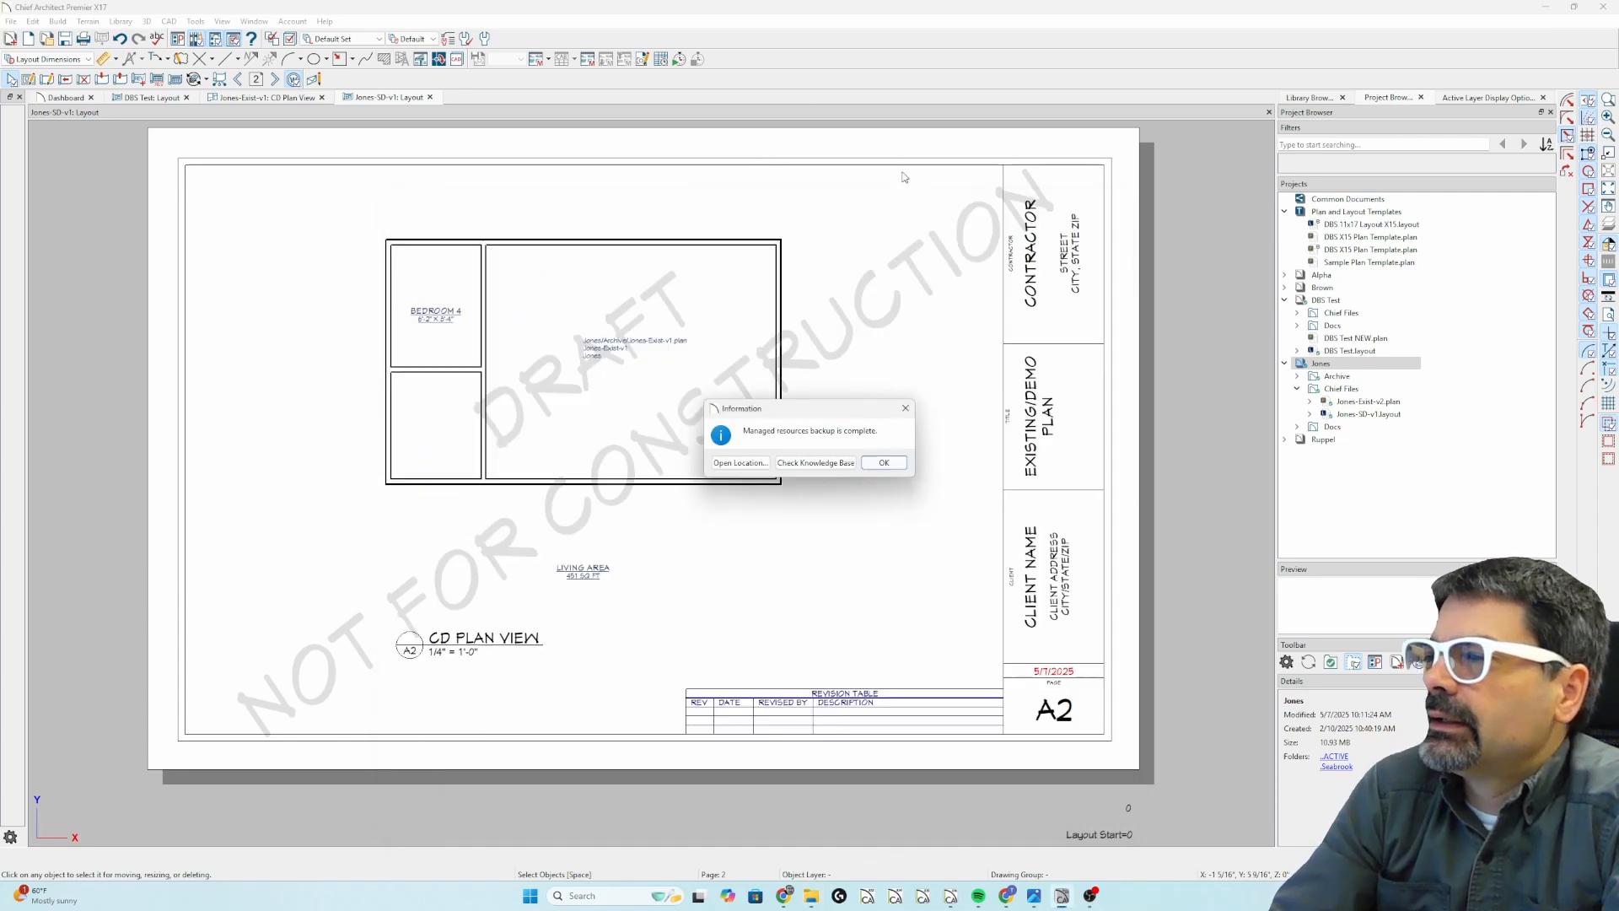
pyautogui.click(888, 464)
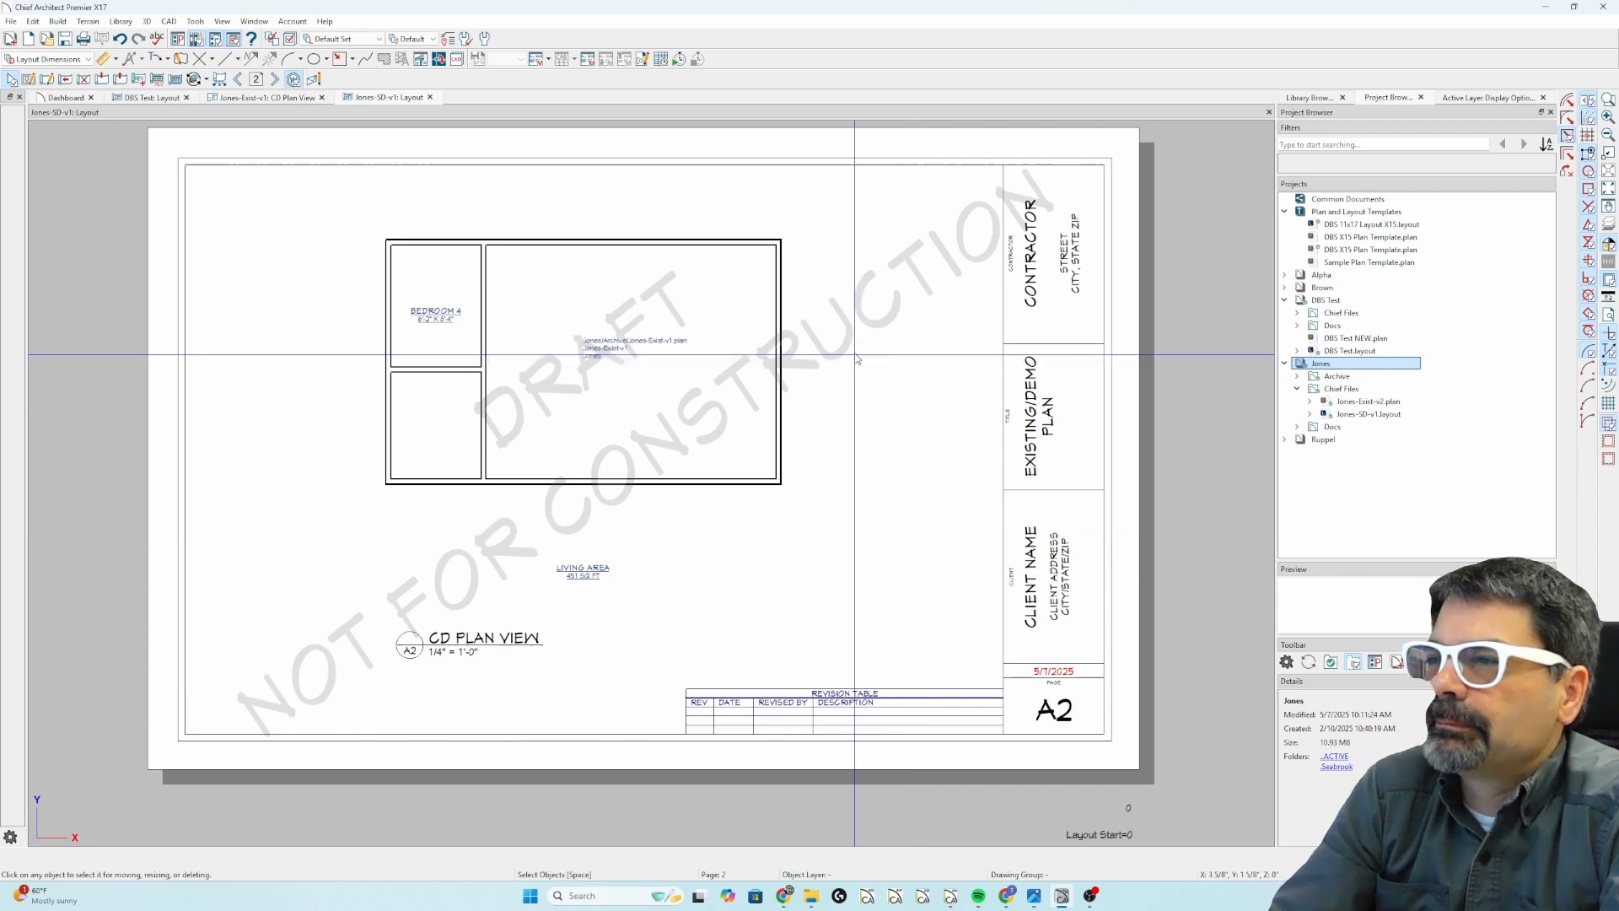
pyautogui.click(1192, 371)
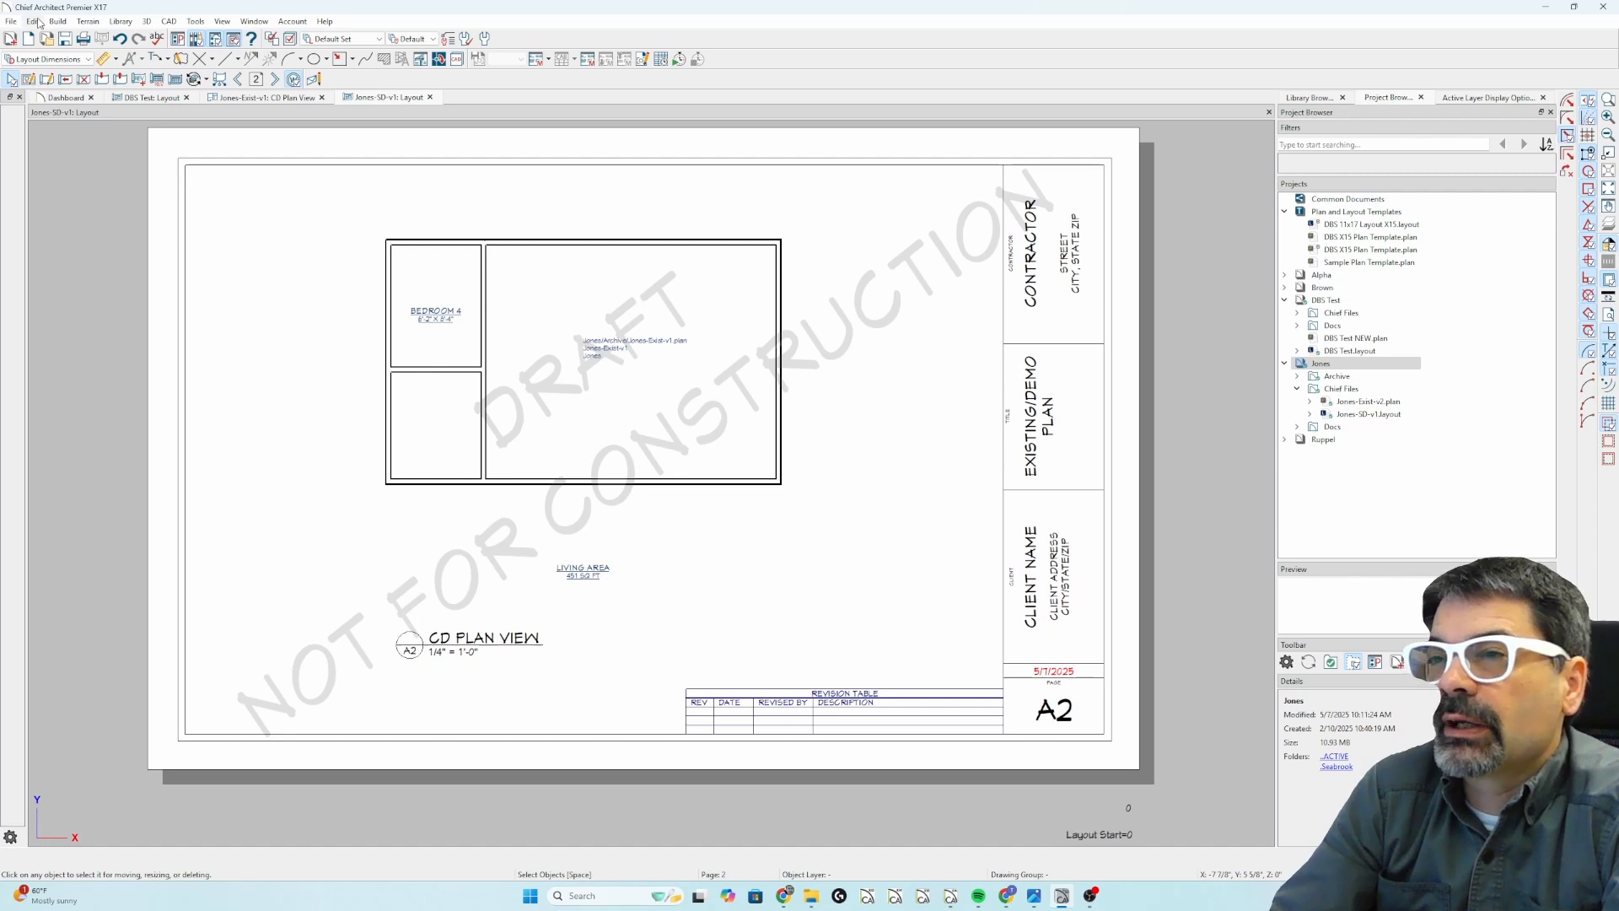
pyautogui.click(37, 21)
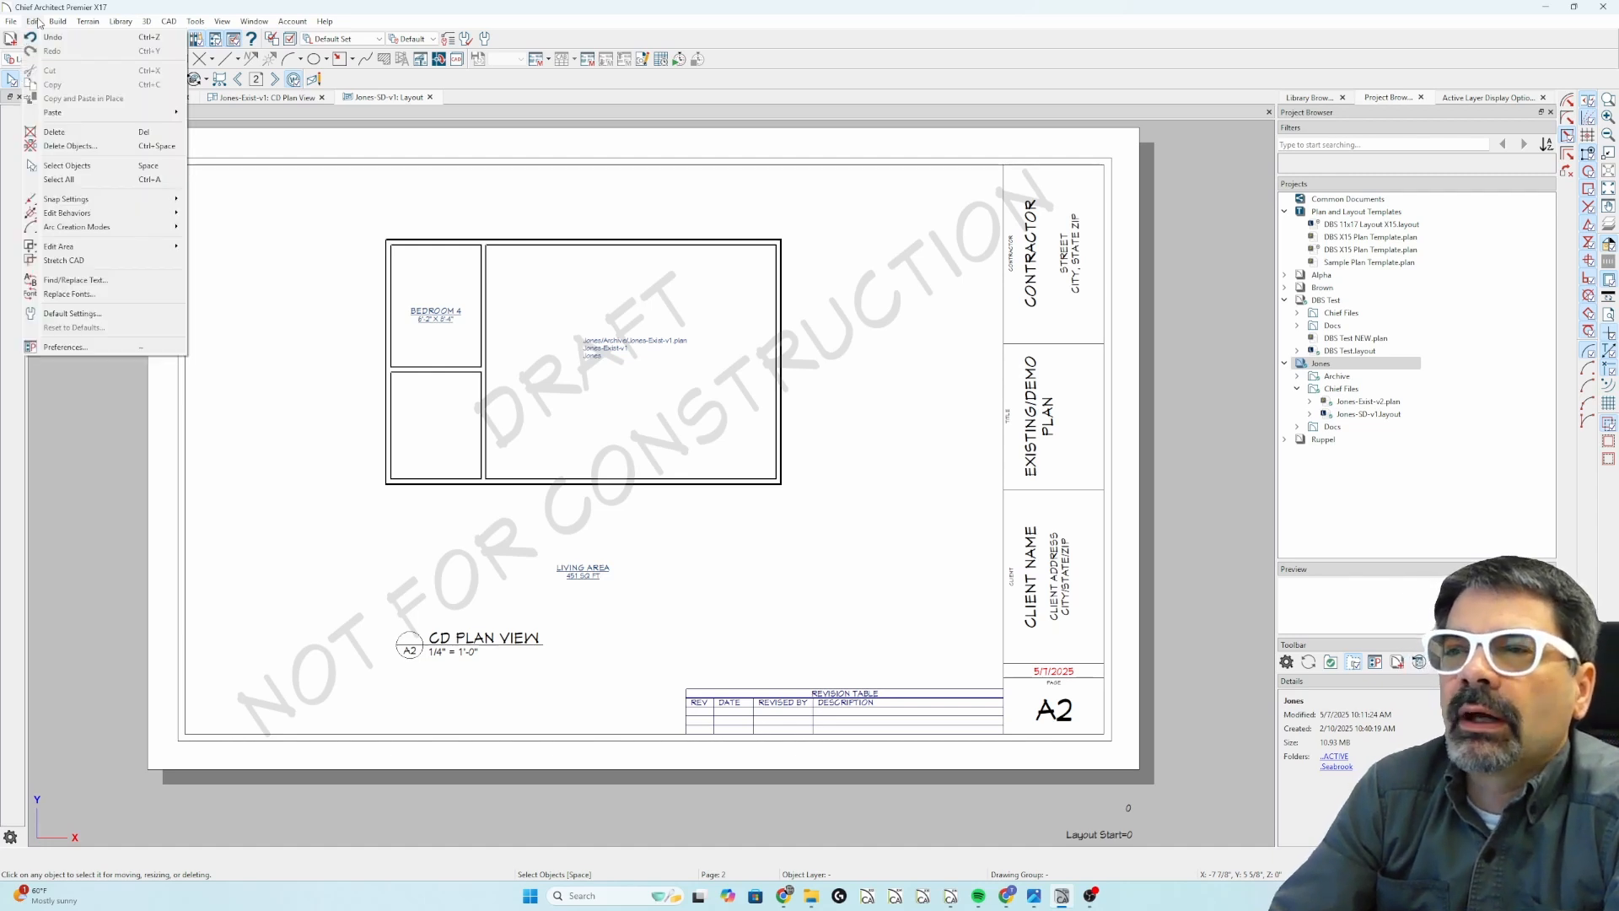
pyautogui.click(230, 319)
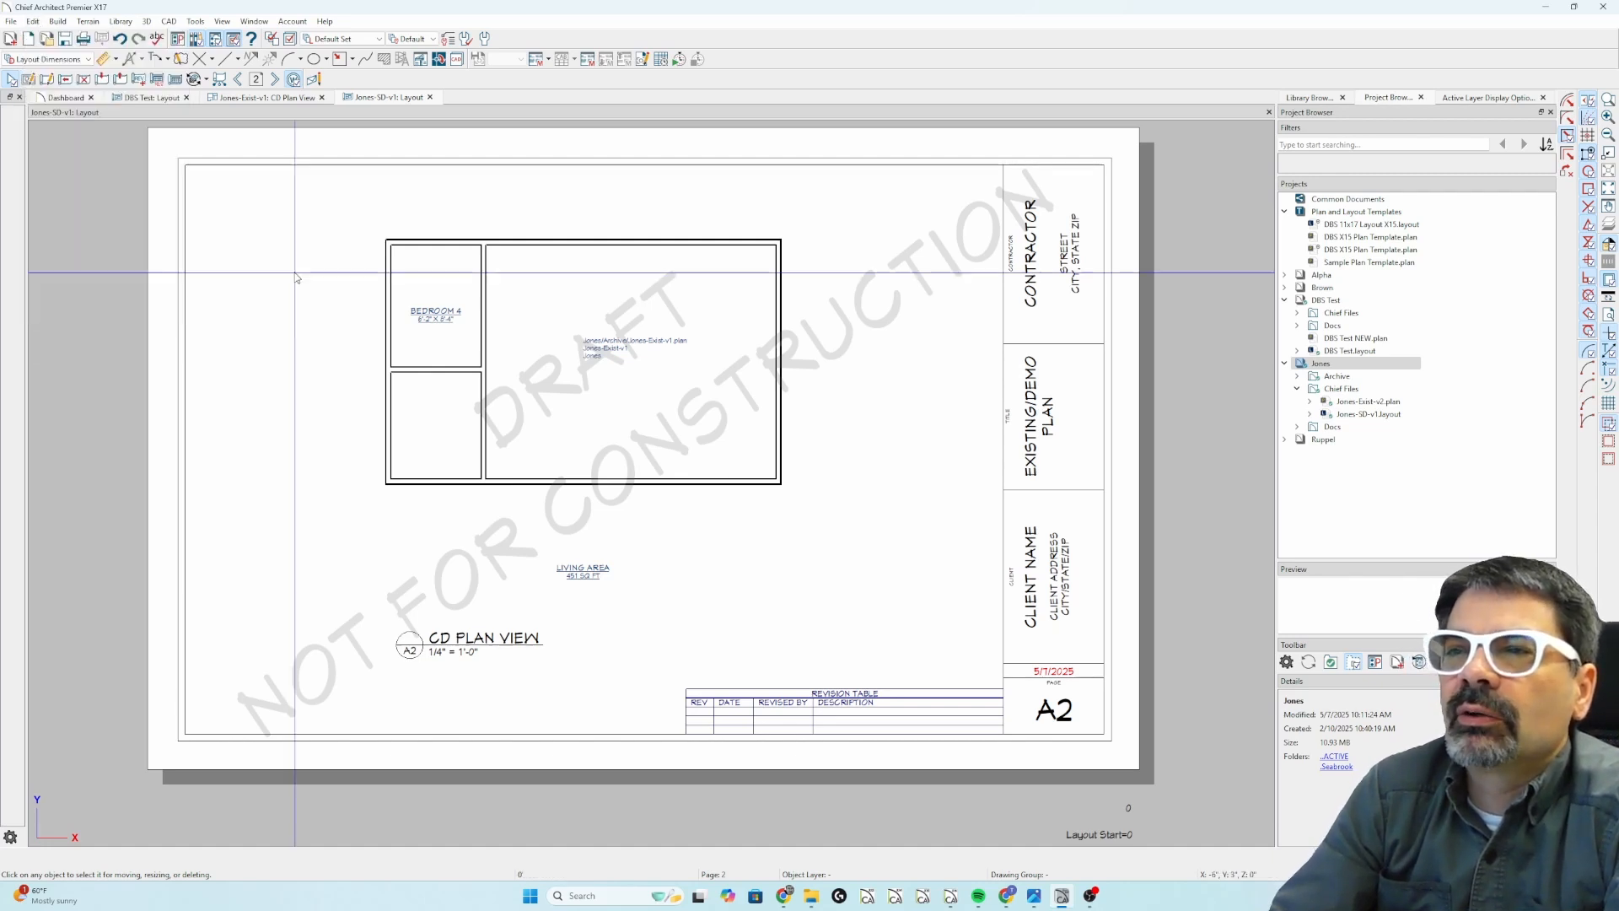
# Step: Close all Jones plans and layouts and the DBS Test Layout, leaving only the Dashboard
pyautogui.rightClick(1346, 365)
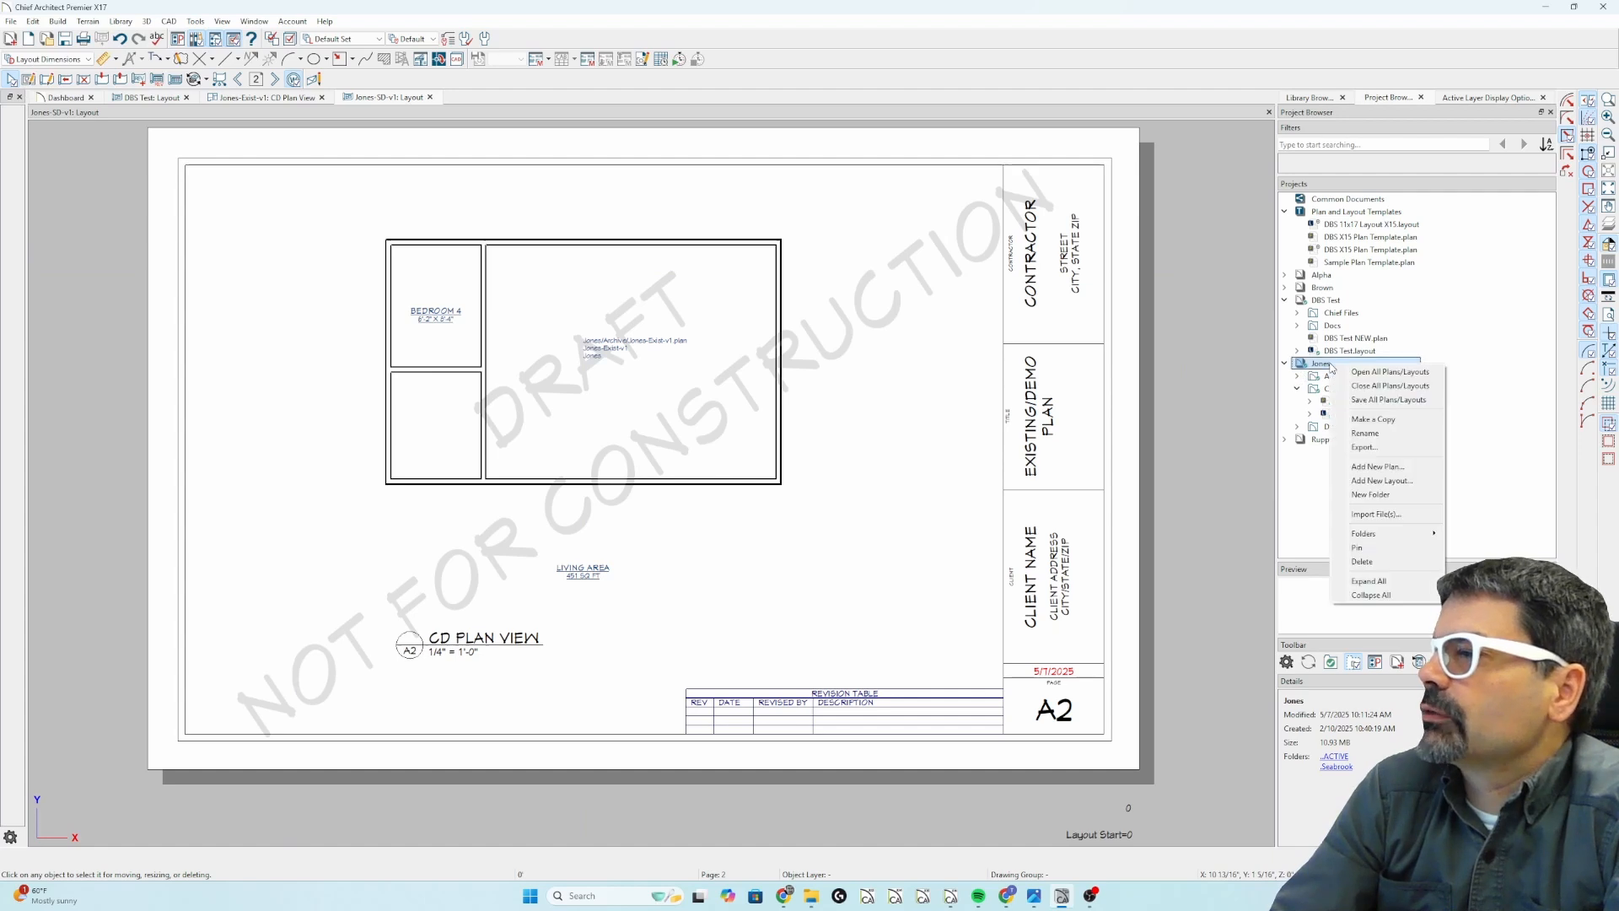
pyautogui.click(1386, 385)
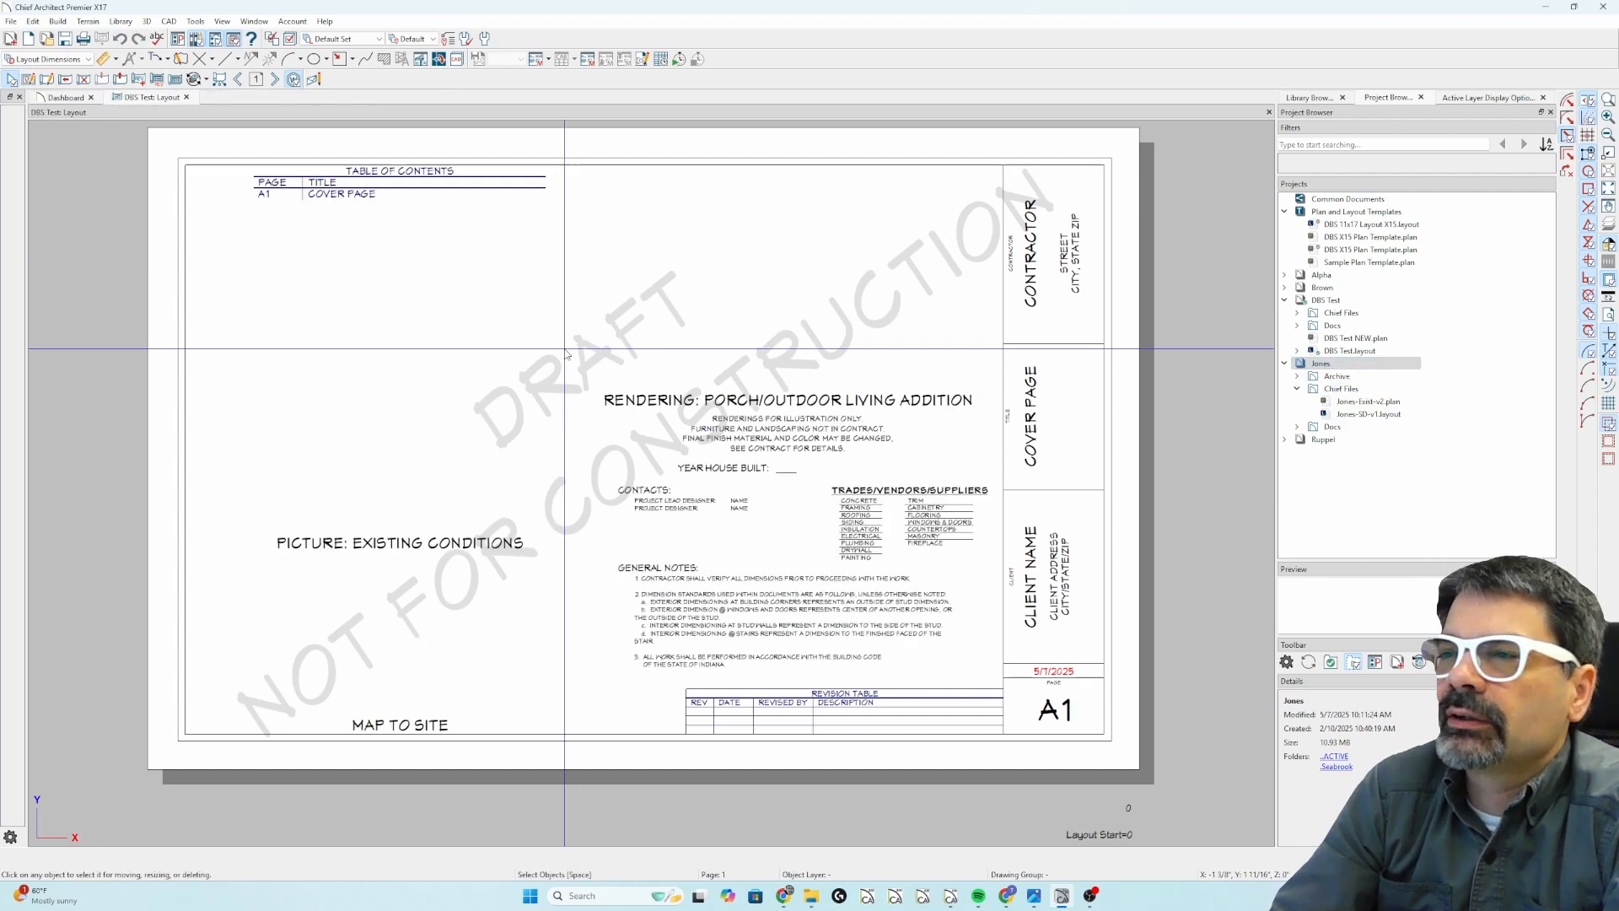
pyautogui.click(186, 97)
# Step: Bring up Edit > Preferences and select the Project Management page under General
pyautogui.click(31, 21)
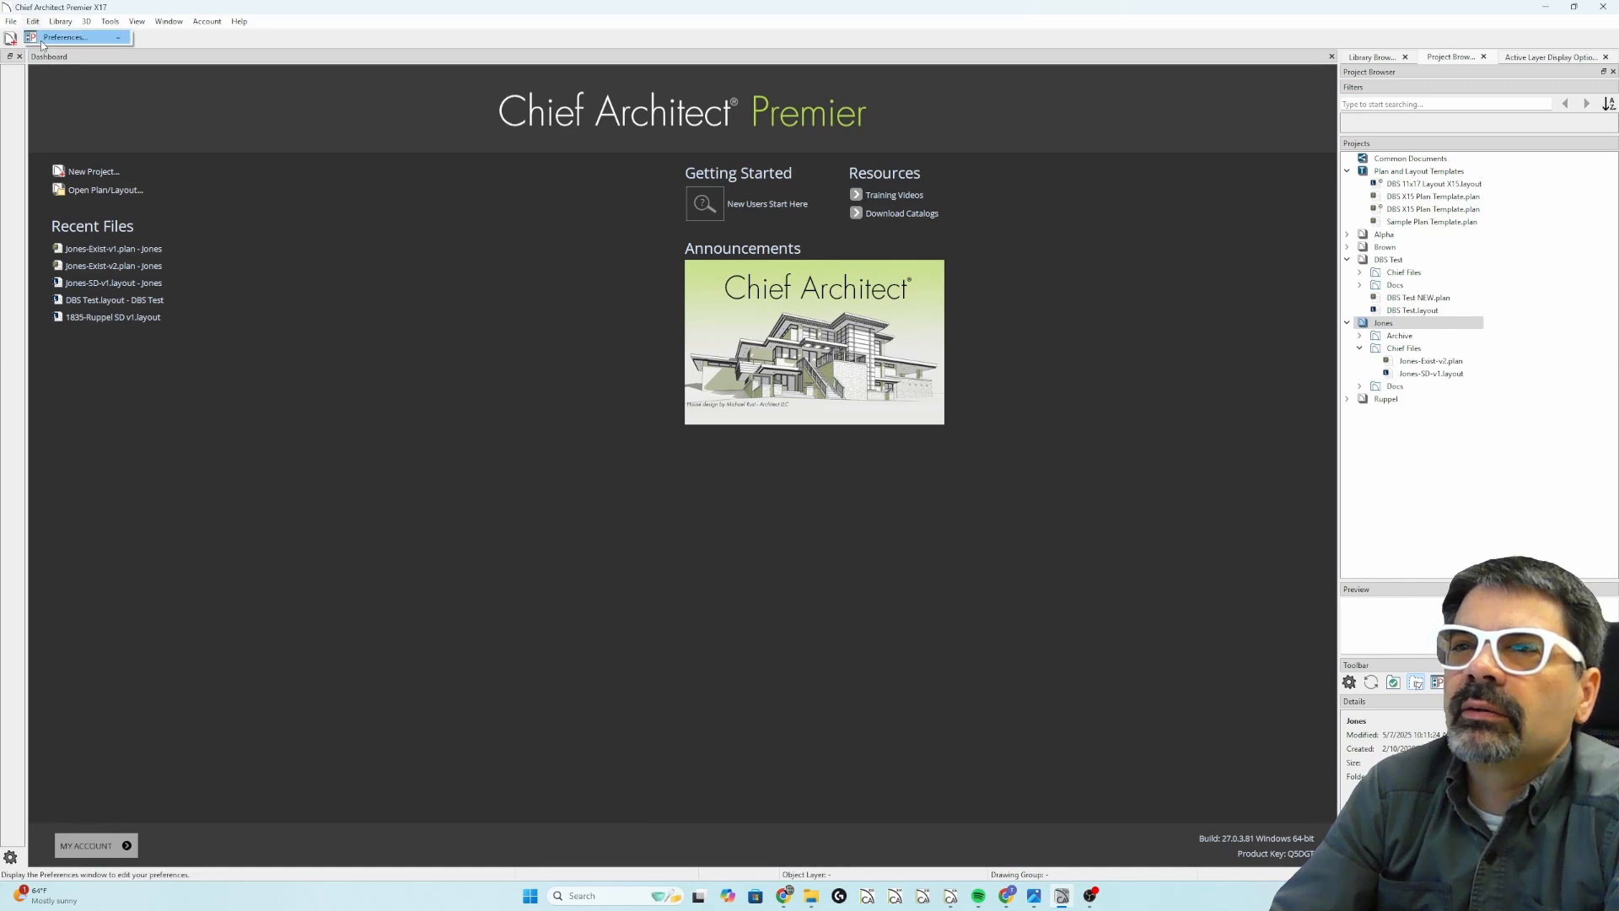
pyautogui.click(57, 36)
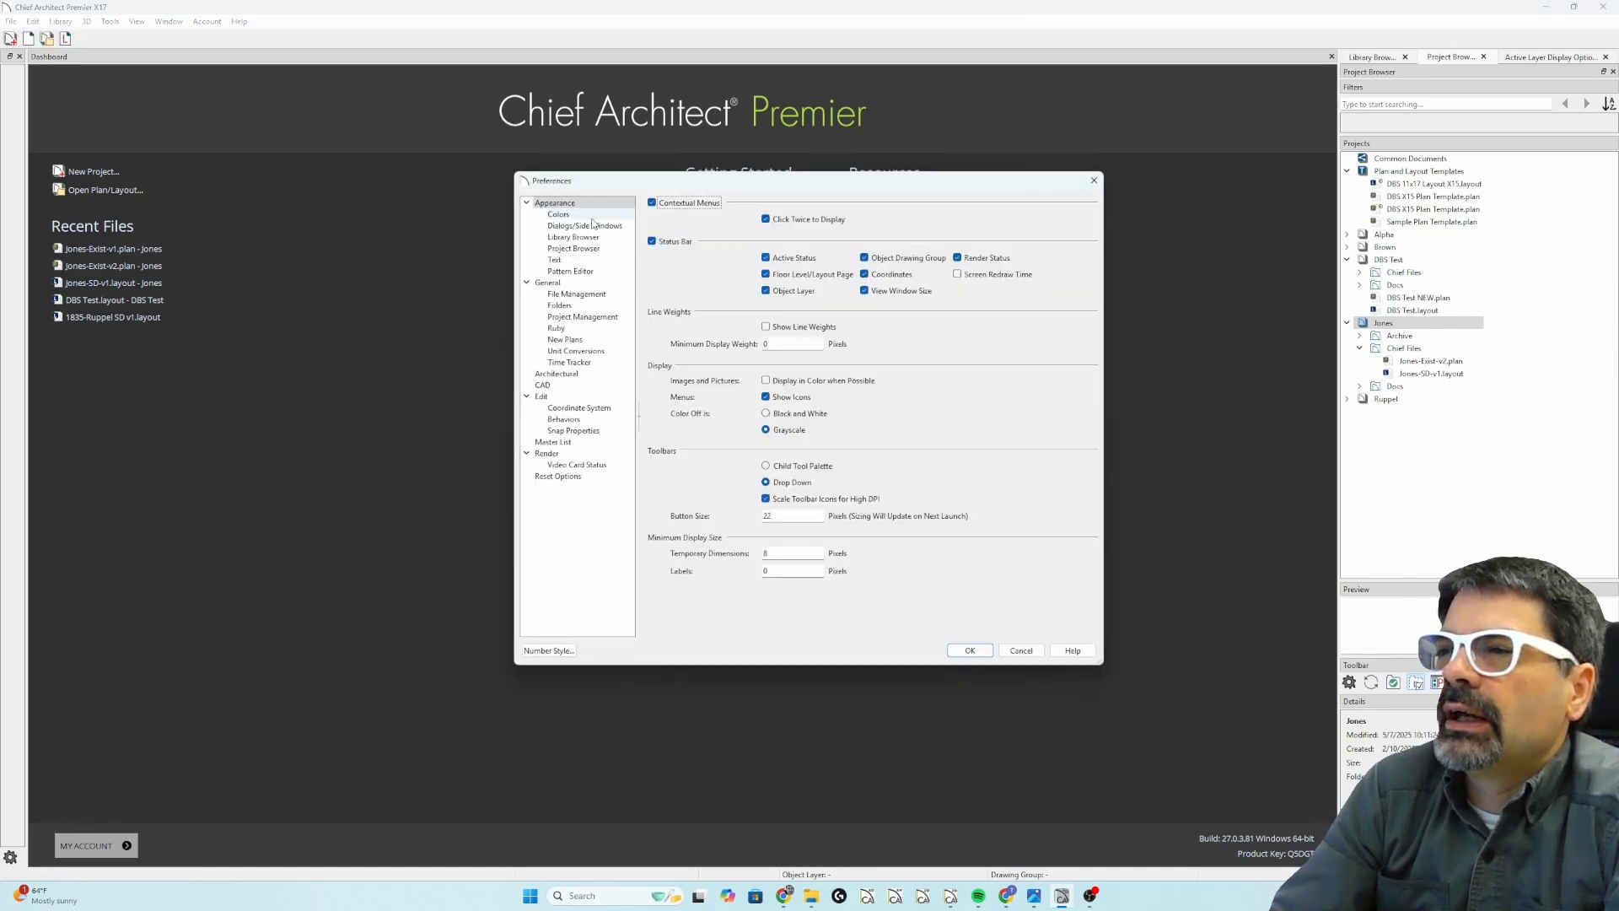
pyautogui.click(565, 318)
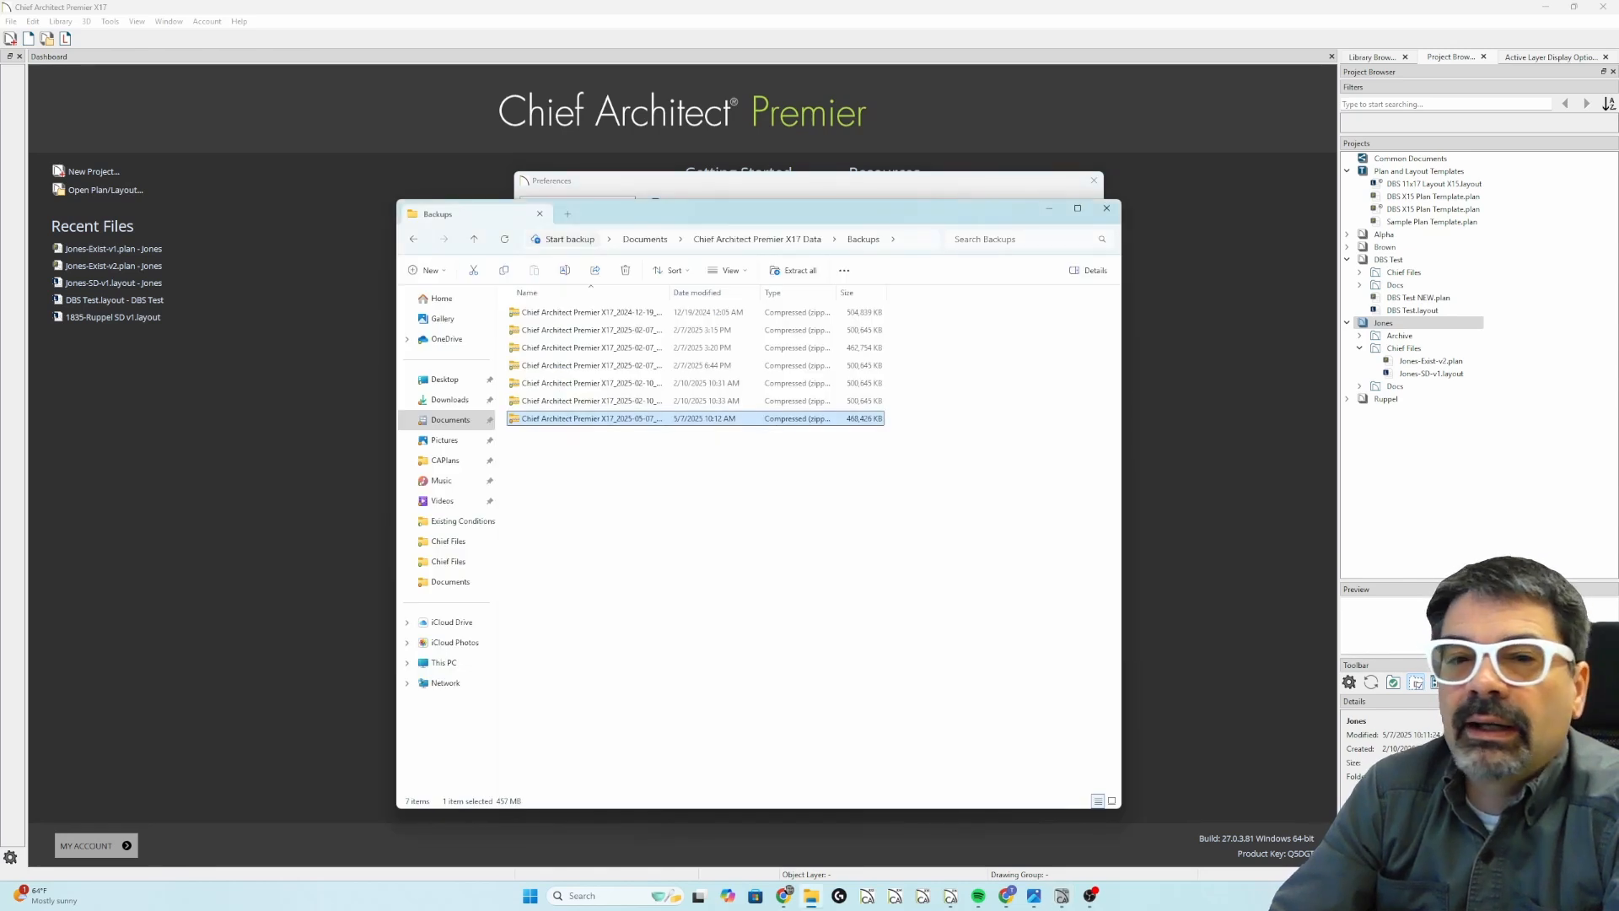
pyautogui.click(567, 214)
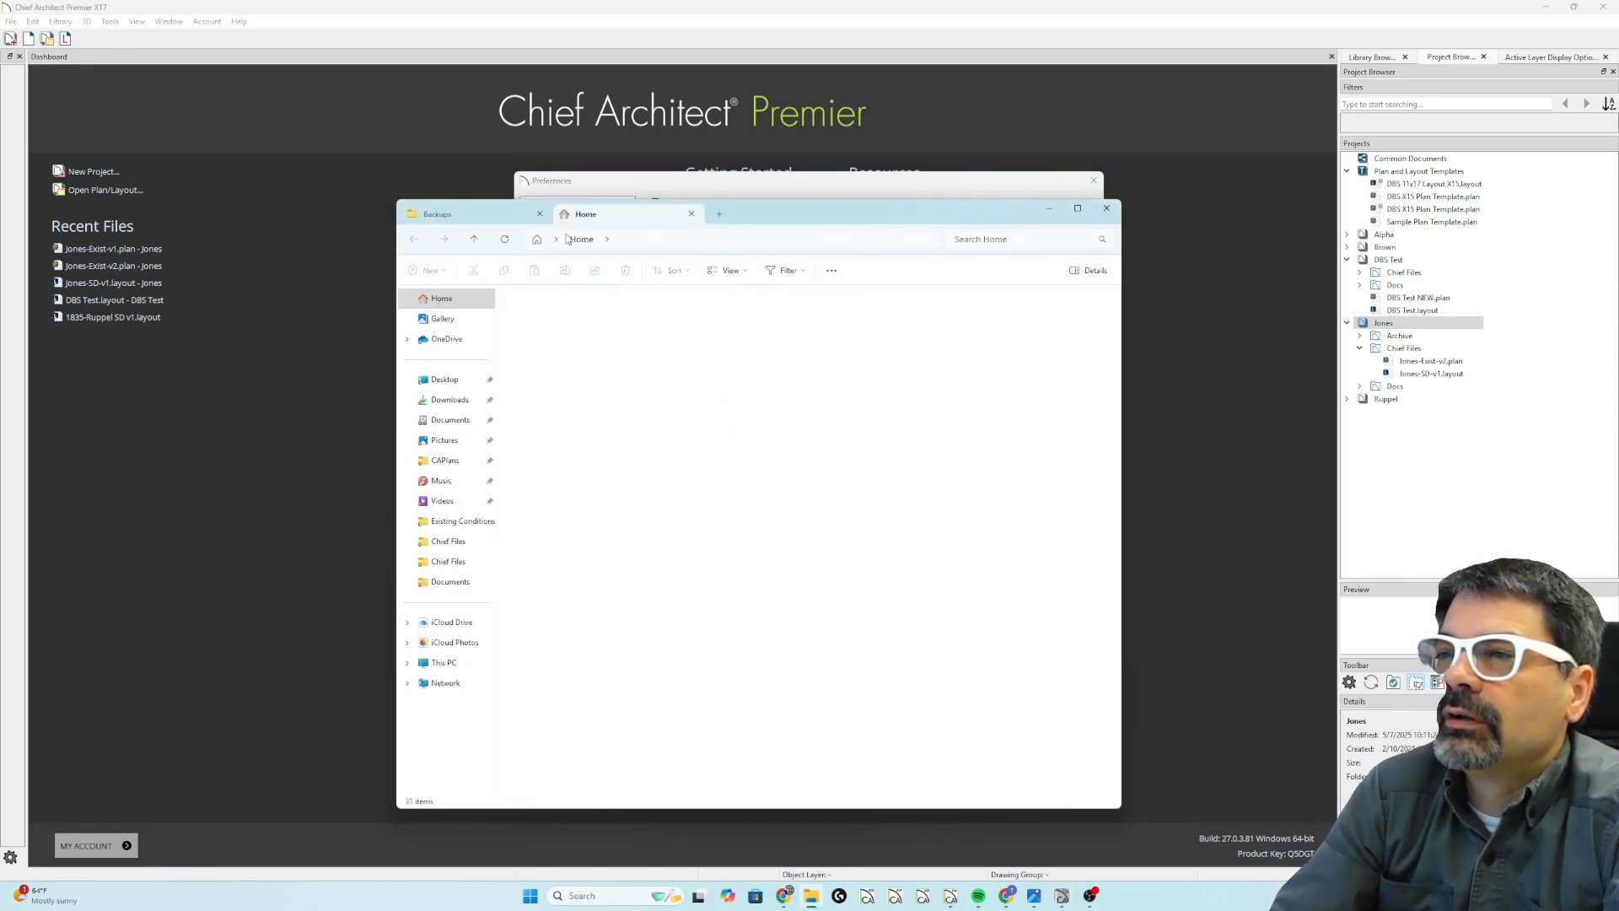
pyautogui.click(449, 460)
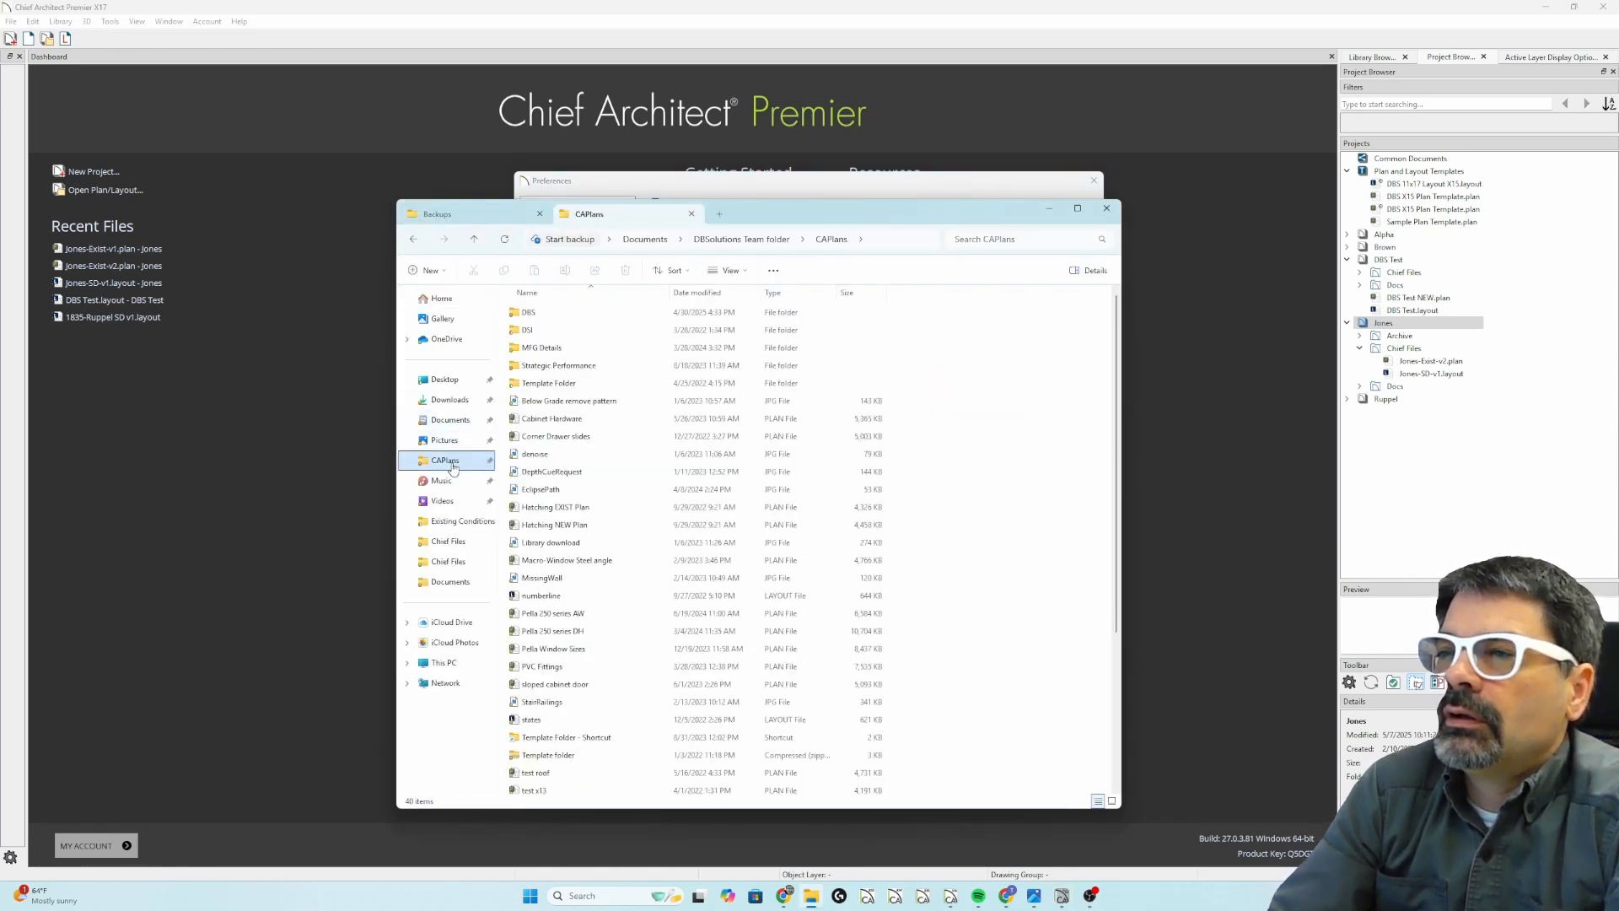
pyautogui.doubleClick(563, 365)
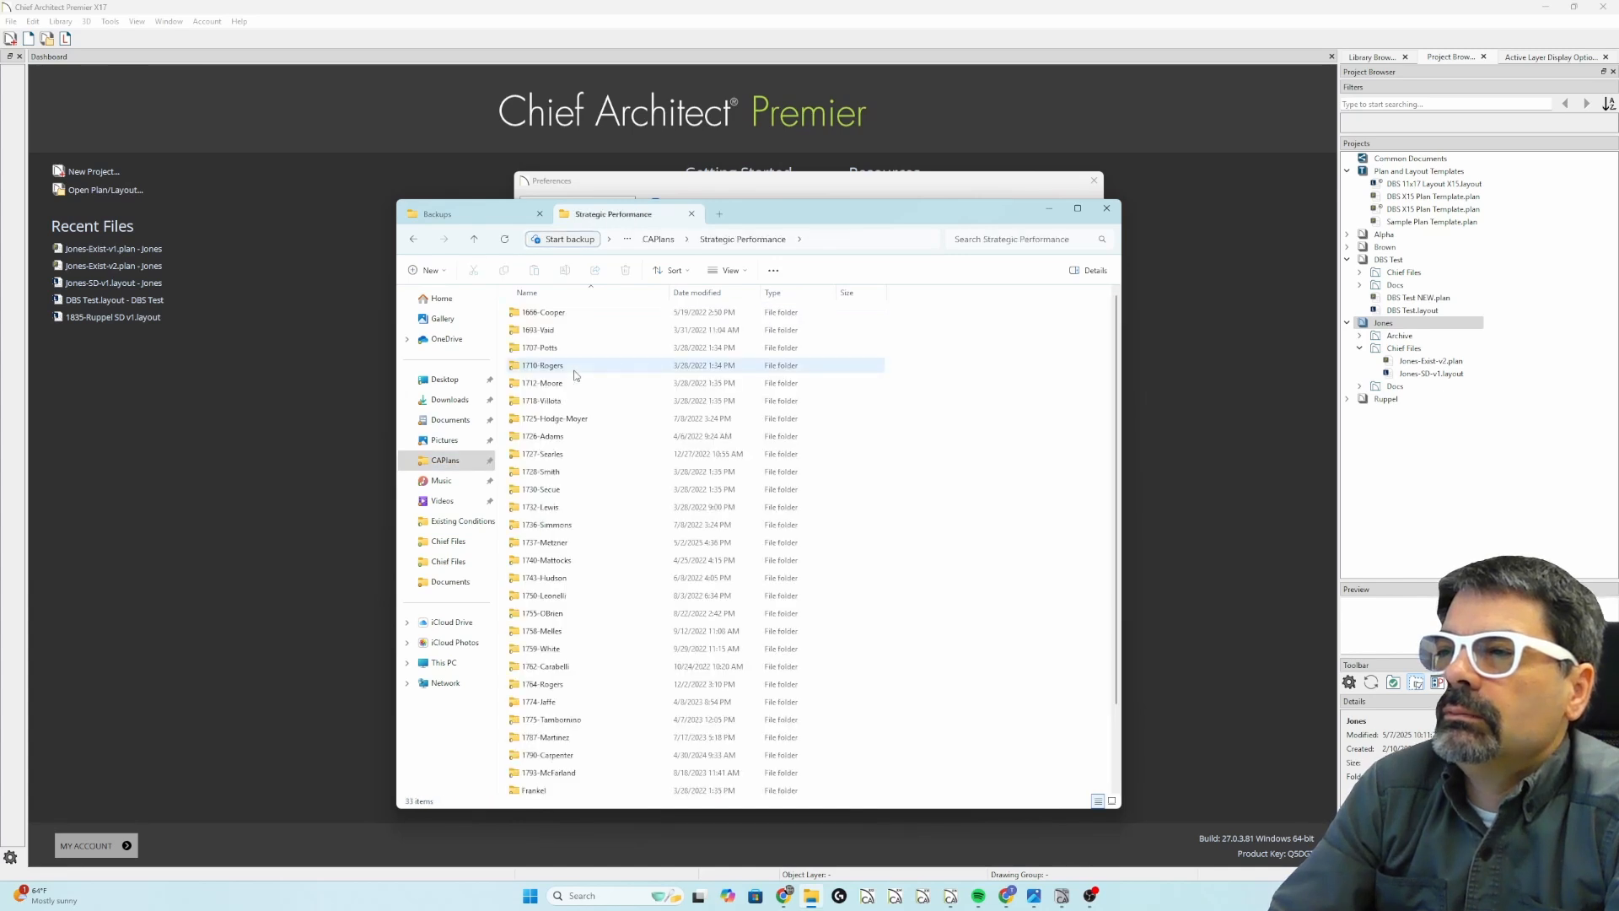
pyautogui.scroll(-2, 579, 472)
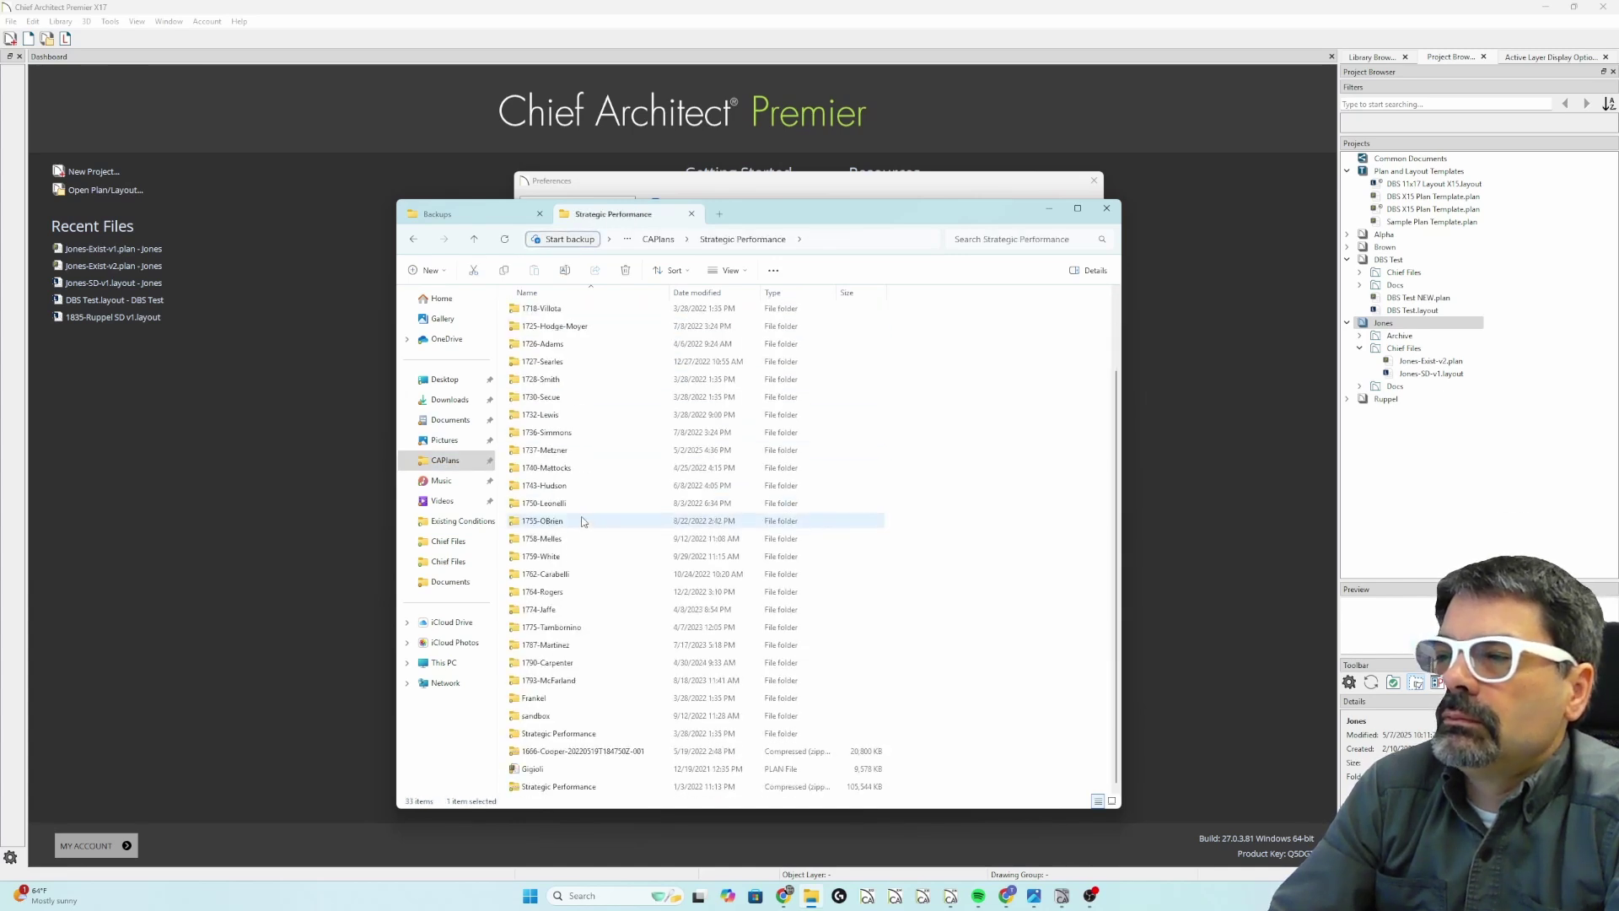
pyautogui.keyDown('shift'); pyautogui.click(571, 680); pyautogui.keyUp('shift')
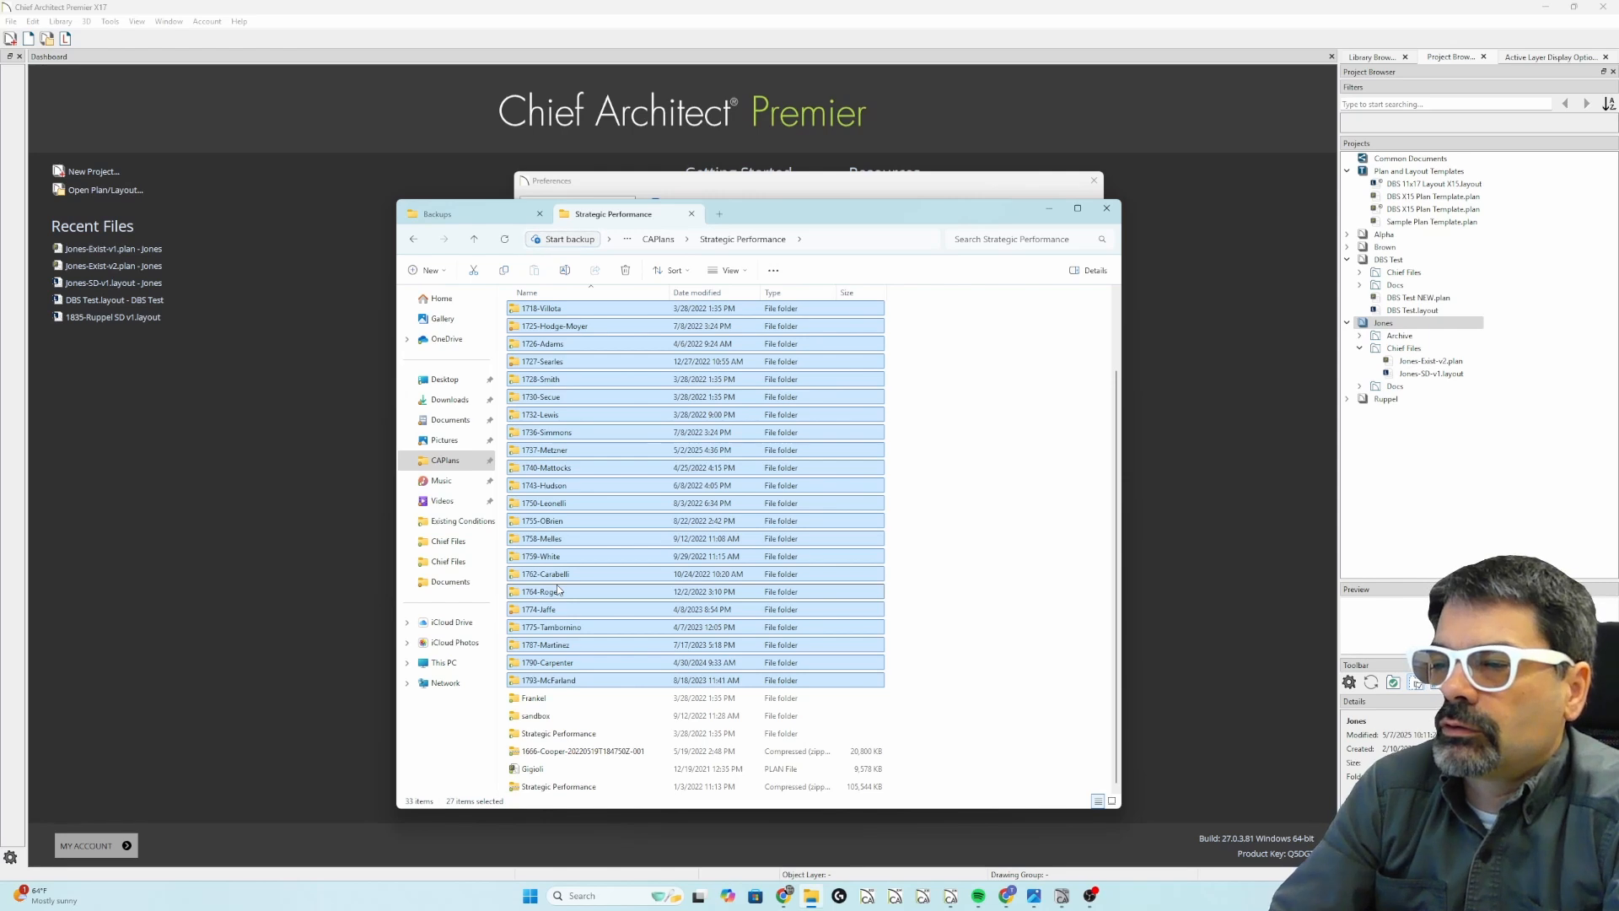
pyautogui.moveTo(557, 590); pyautogui.dragTo(565, 613)
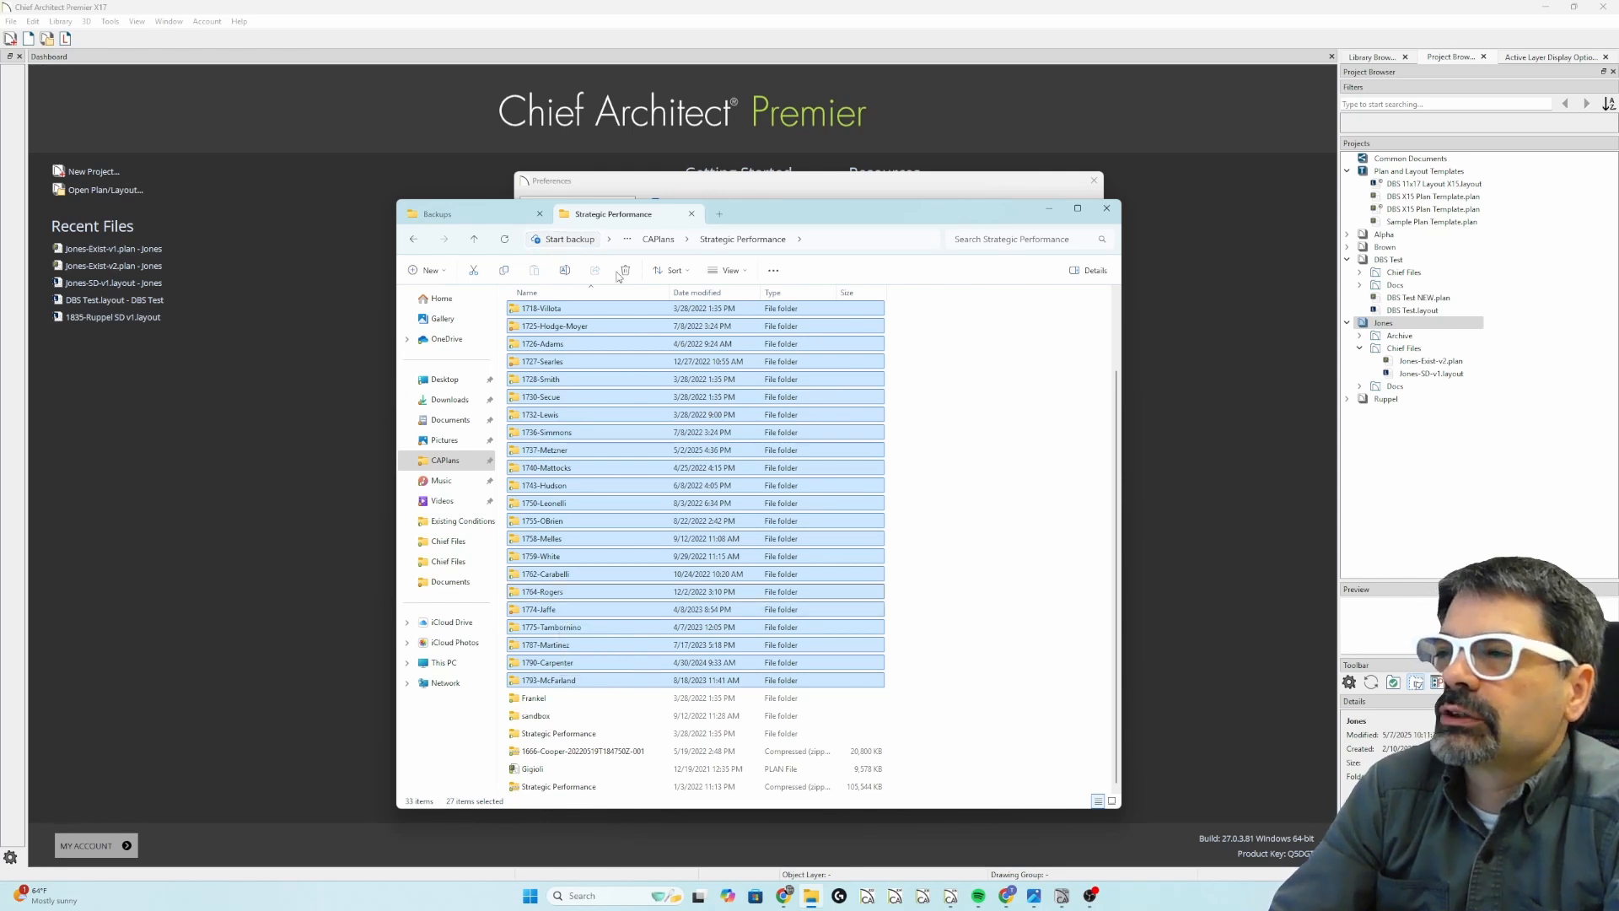
pyautogui.click(657, 239)
# Step: Open the DBS folder and select the recent project folders through 1846
pyautogui.doubleClick(537, 312)
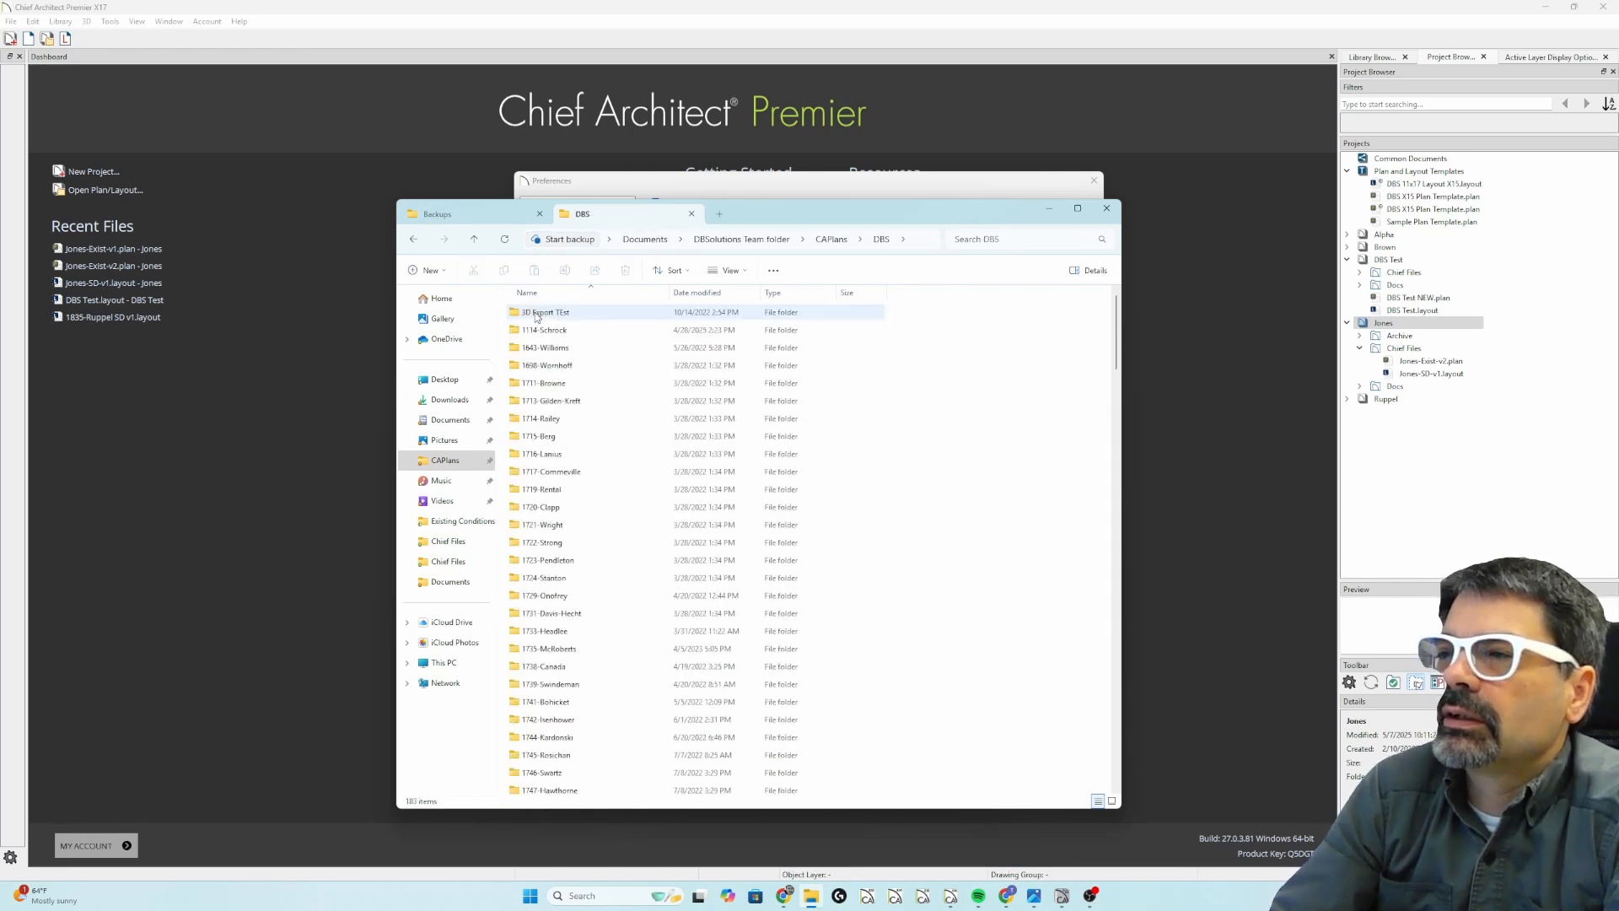
pyautogui.scroll(-15, 544, 418)
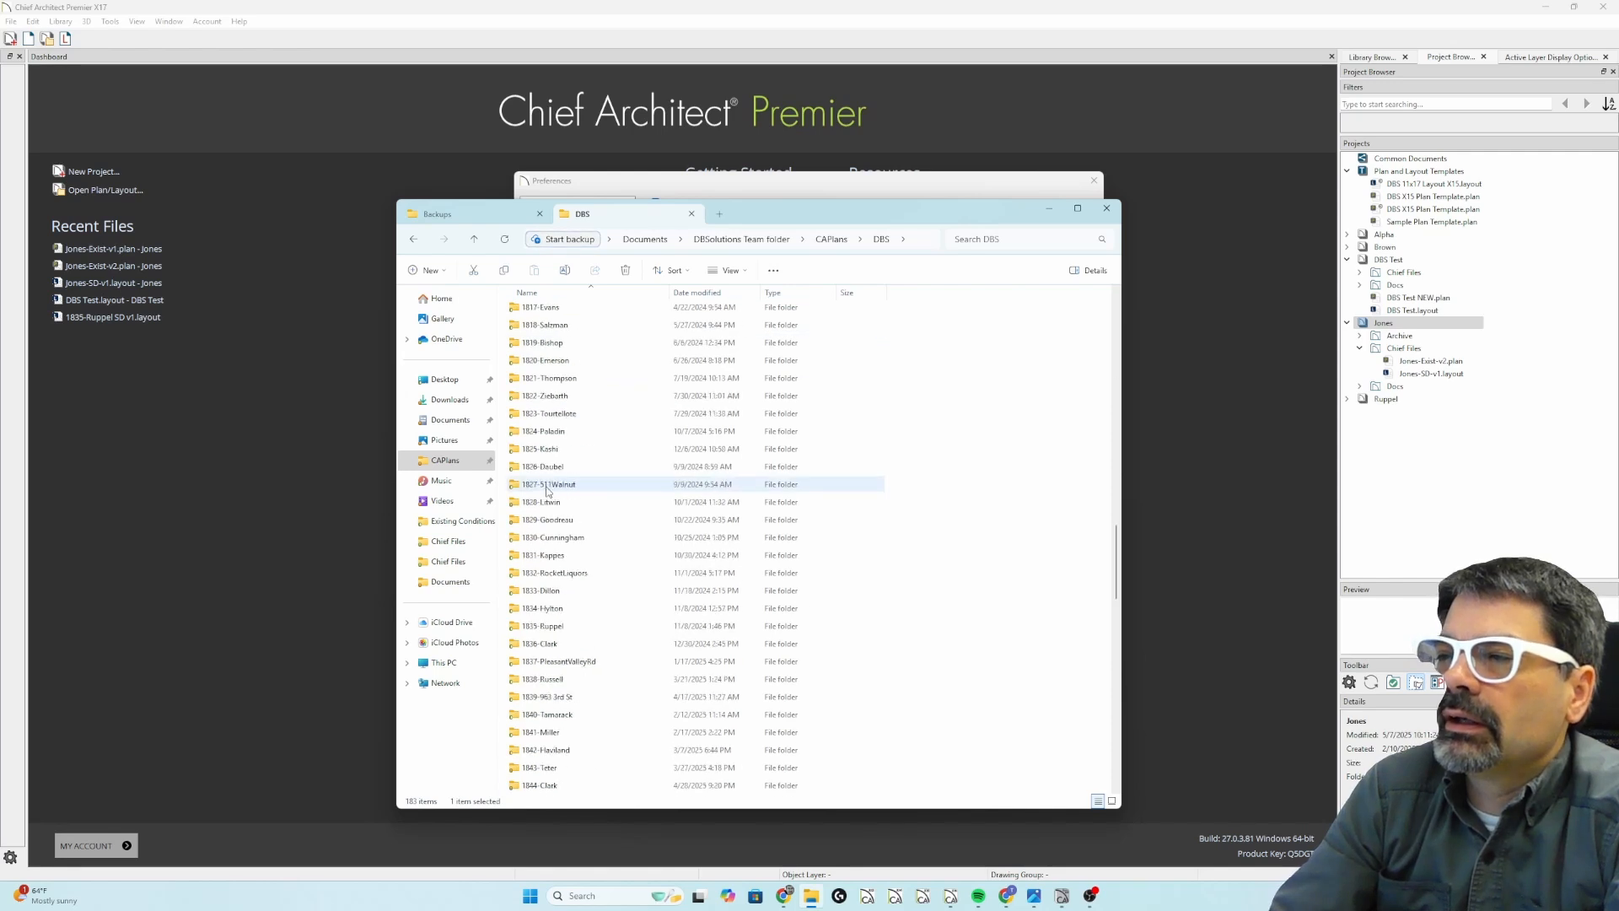
pyautogui.click(546, 485)
pyautogui.scroll(3, 547, 491)
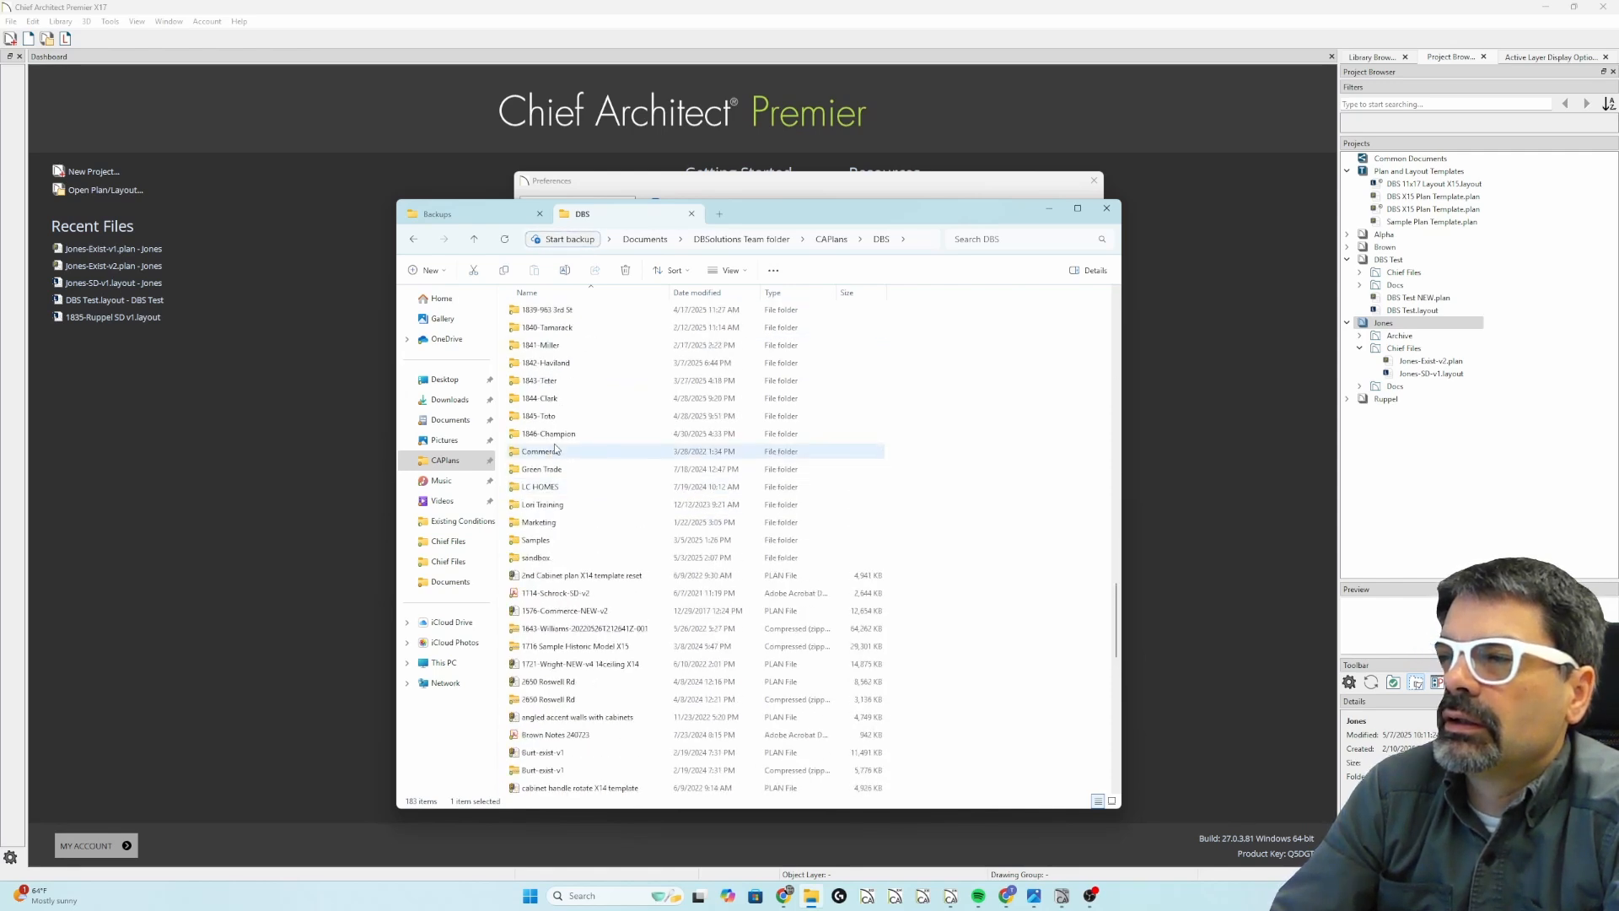
pyautogui.click(547, 309)
pyautogui.keyDown('shift'); pyautogui.click(560, 434); pyautogui.keyUp('shift')
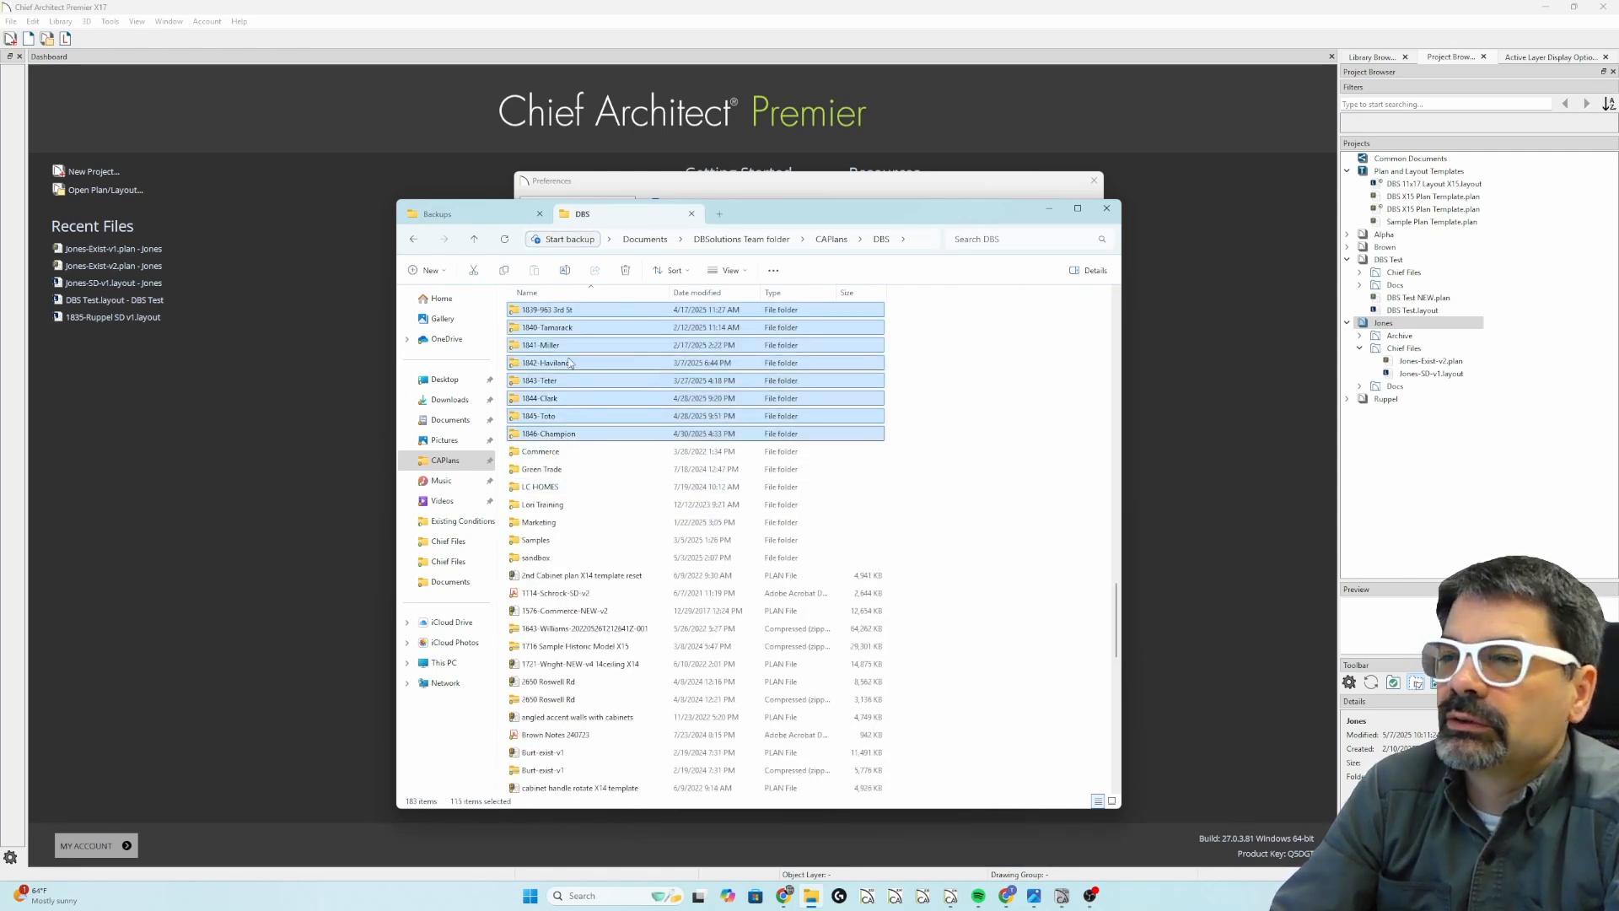
pyautogui.moveTo(570, 364); pyautogui.dragTo(571, 377)
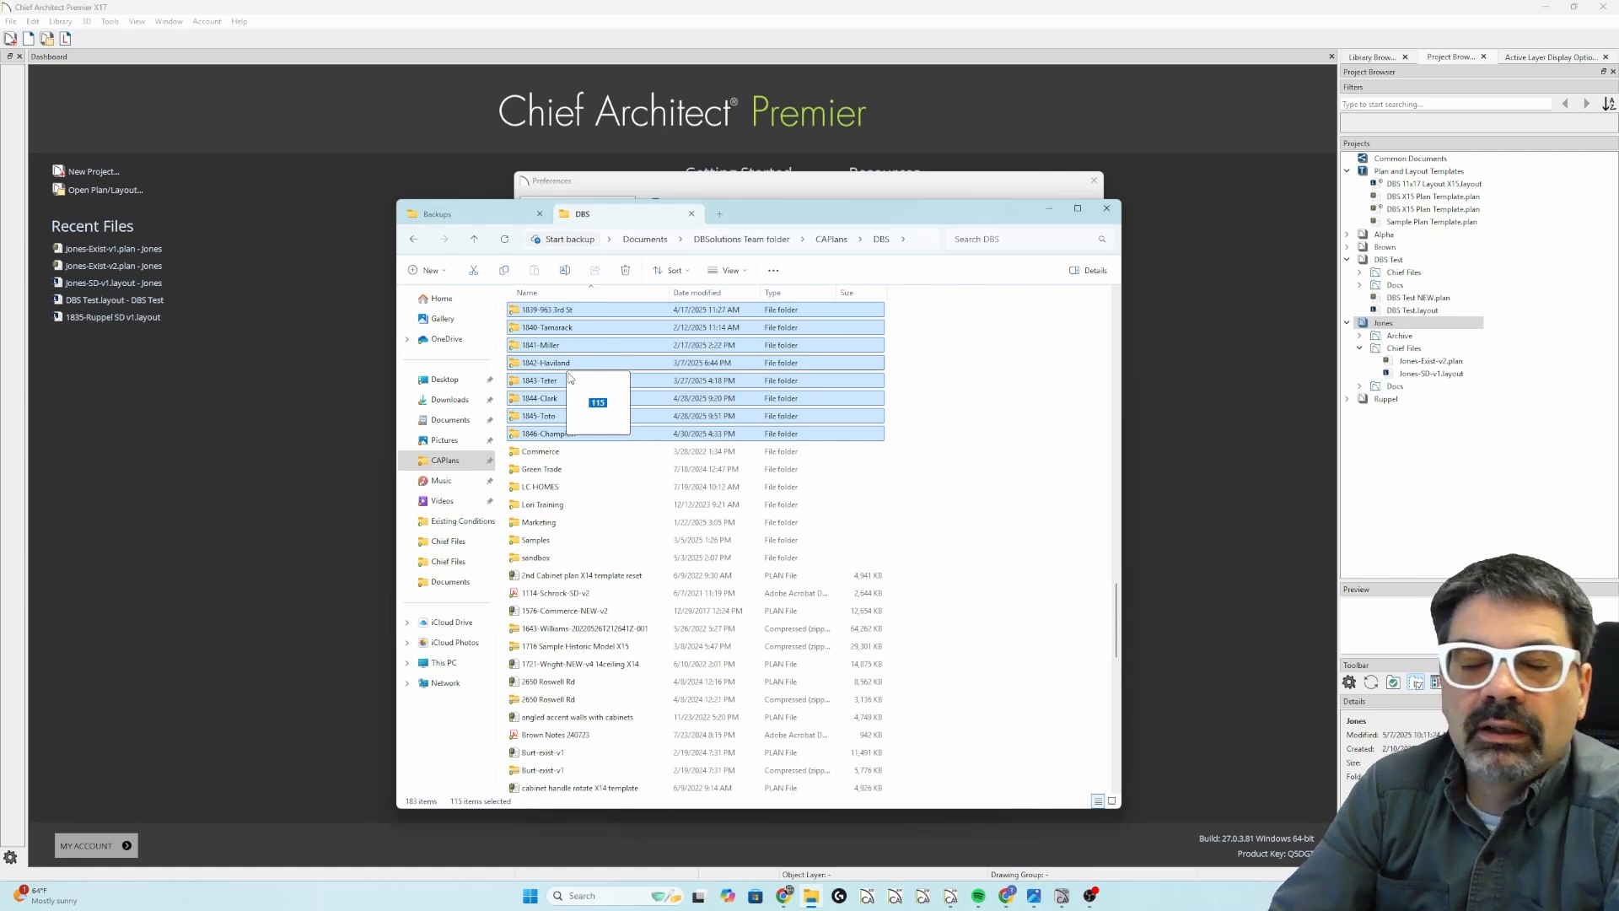
pyautogui.moveTo(570, 377); pyautogui.dragTo(571, 379)
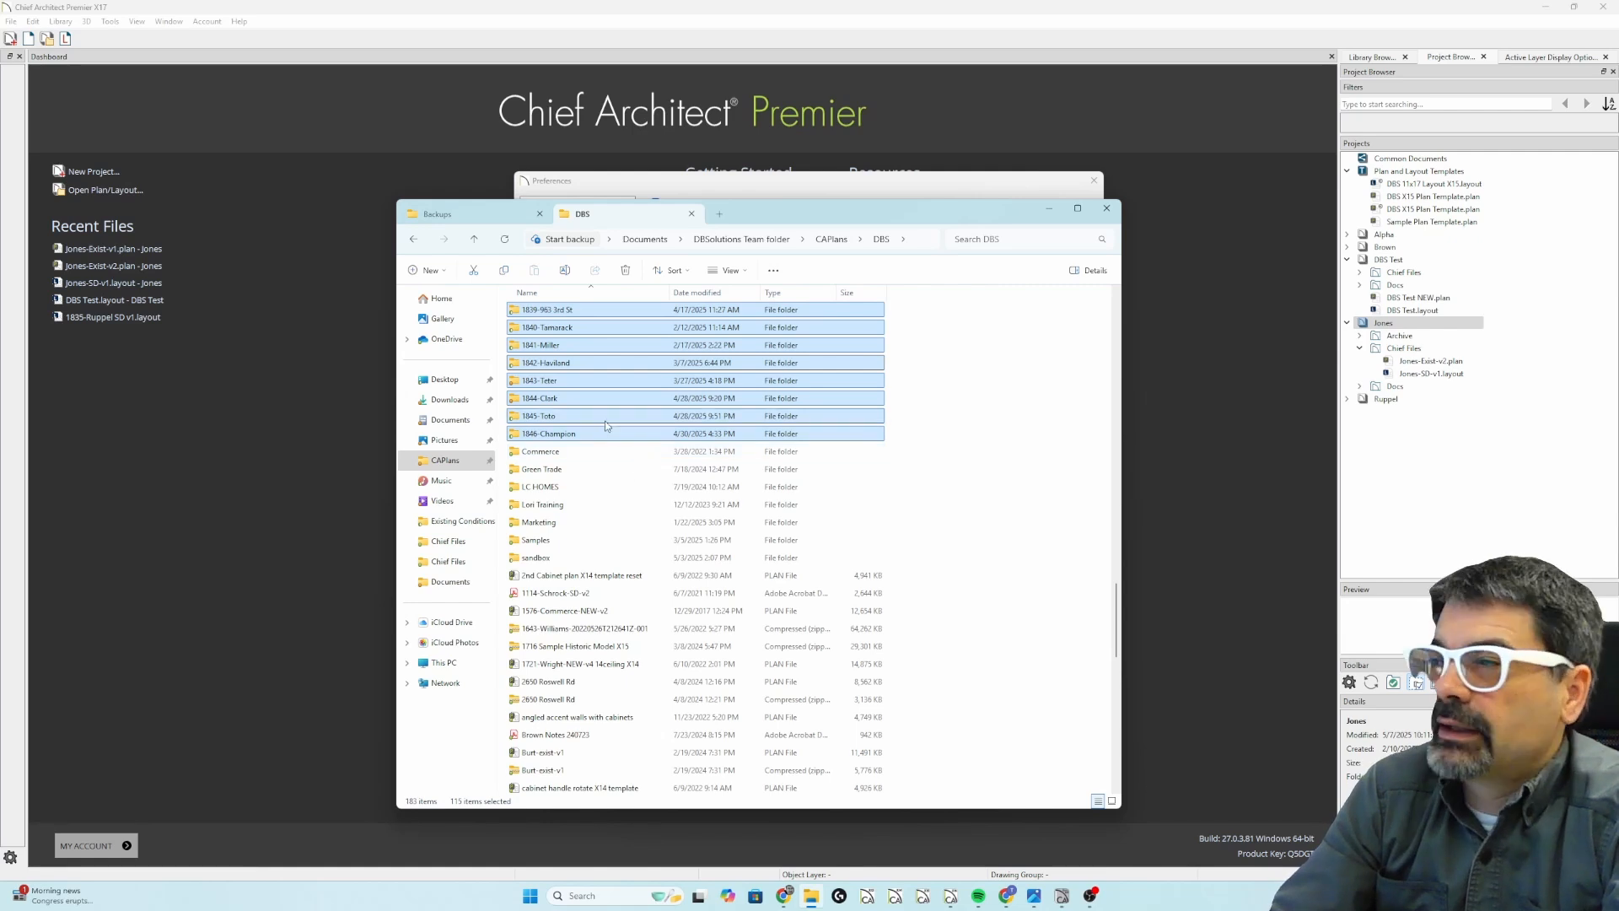
pyautogui.moveTo(569, 415)
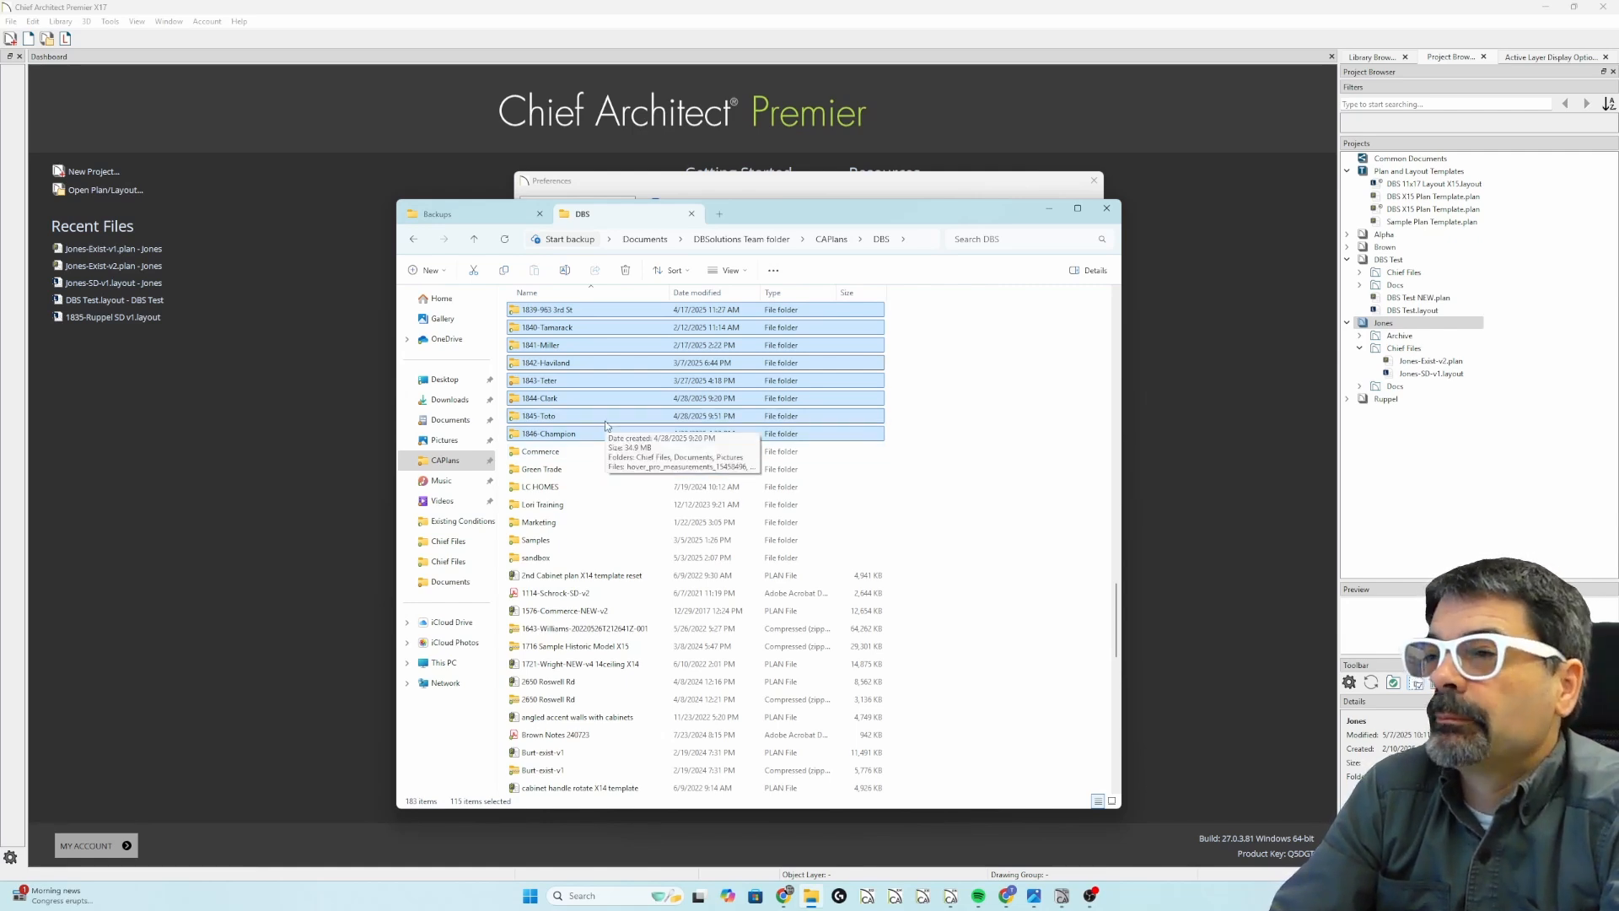
# Step: Switch to the Backups tab and open the Projects folder inside the X17 backup archive
pyautogui.click(487, 210)
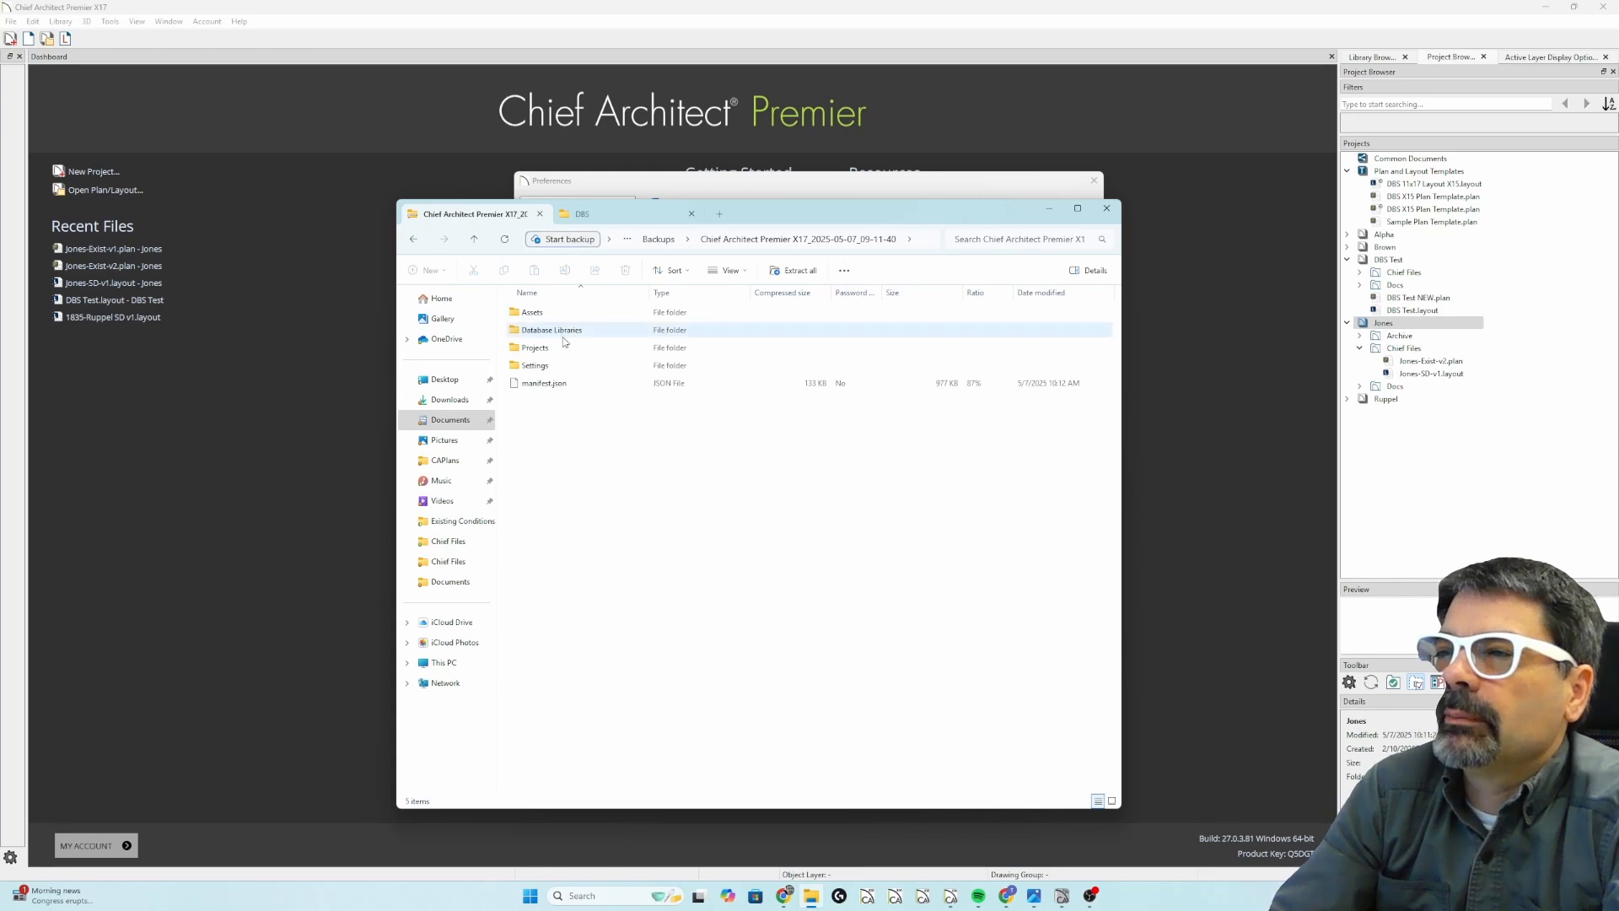
pyautogui.doubleClick(564, 349)
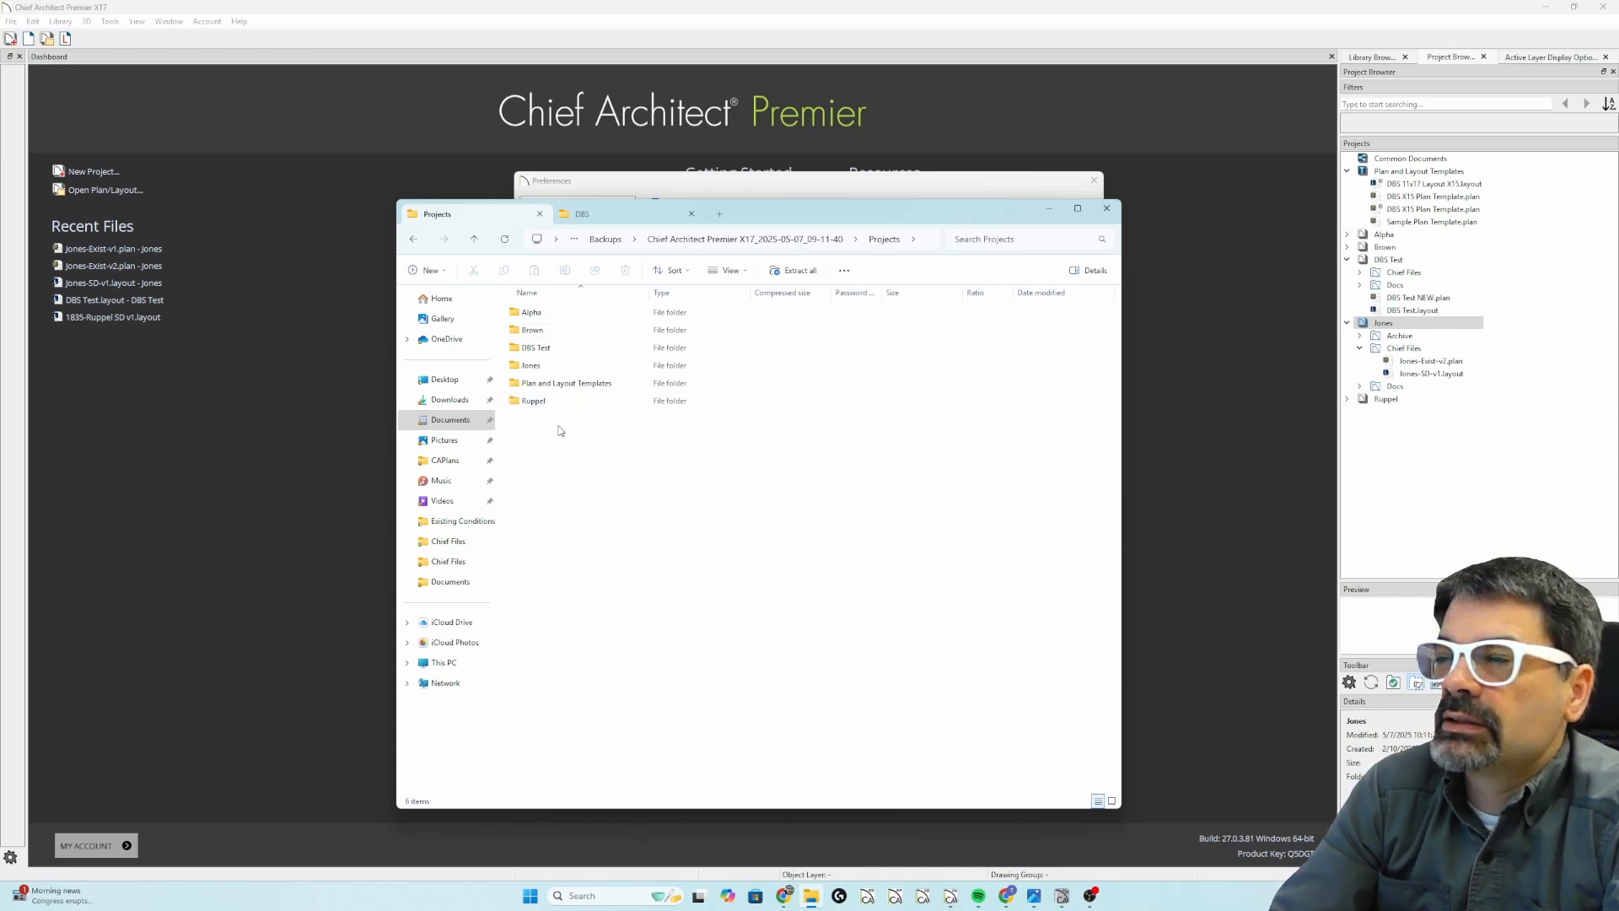
# Step: Uncheck 'Use Chief Architect Project Management' in Preferences and apply with OK
pyautogui.click(755, 186)
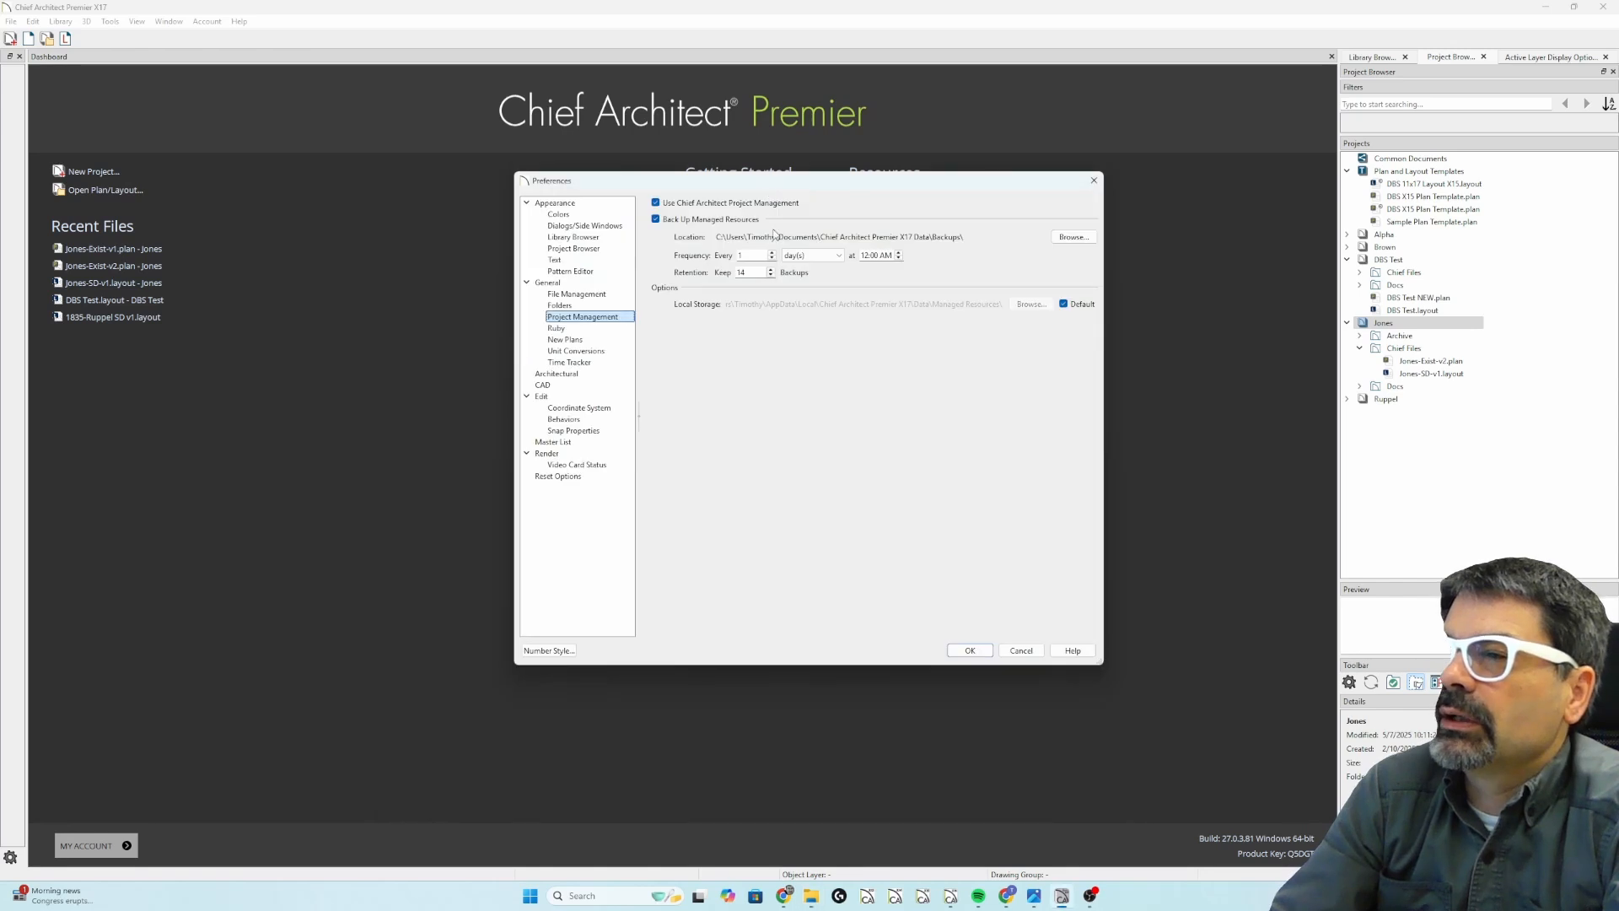
pyautogui.click(755, 274)
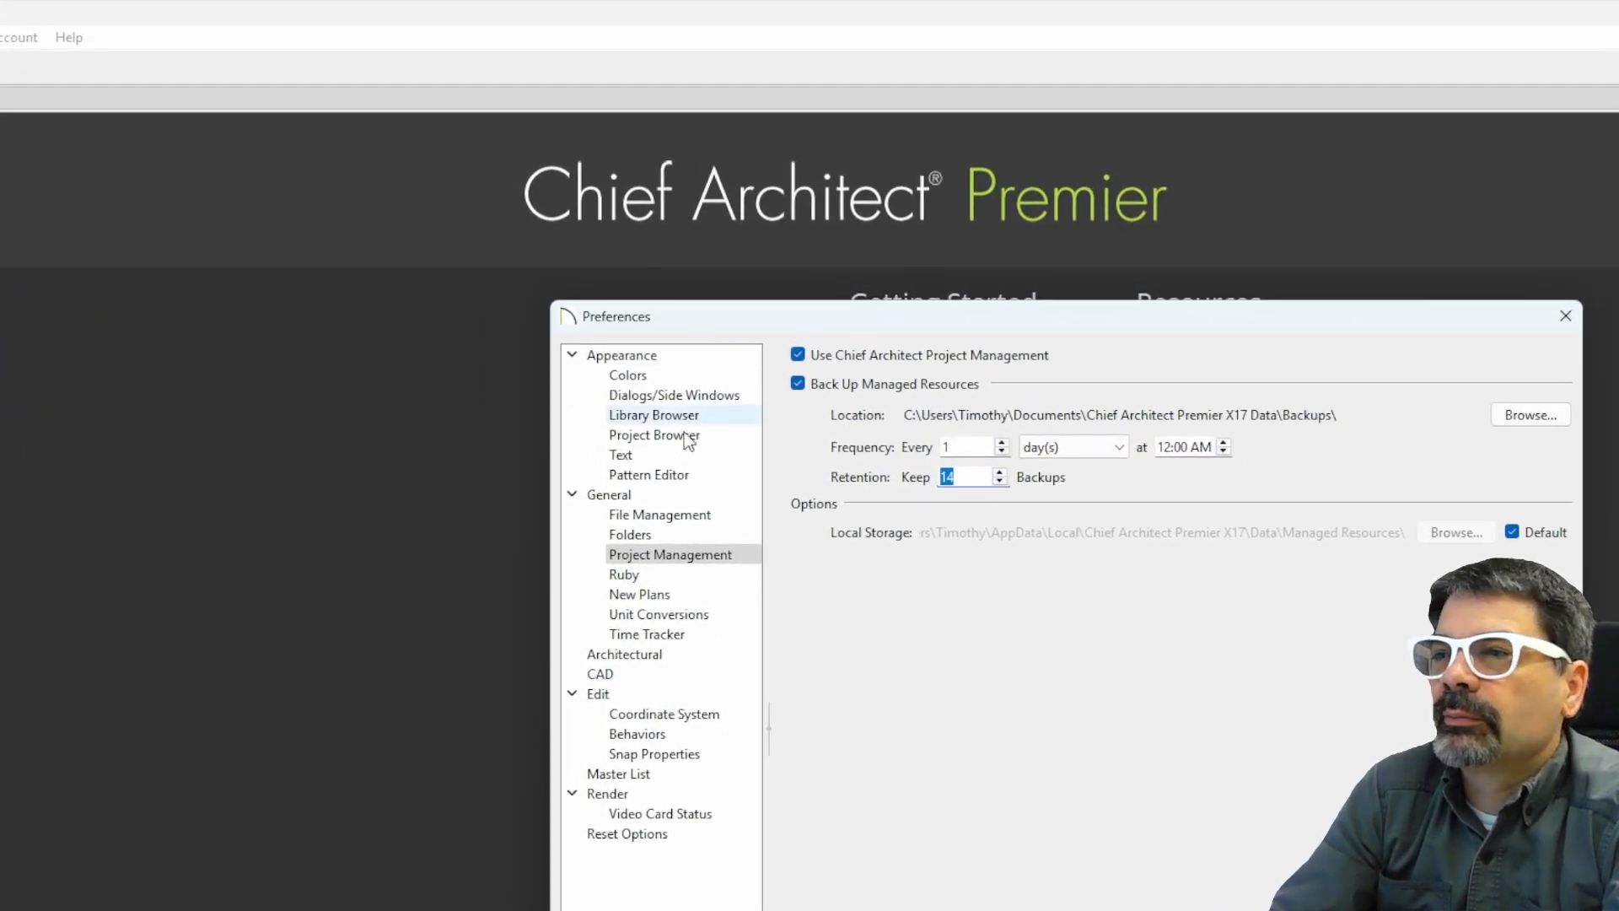
pyautogui.click(649, 556)
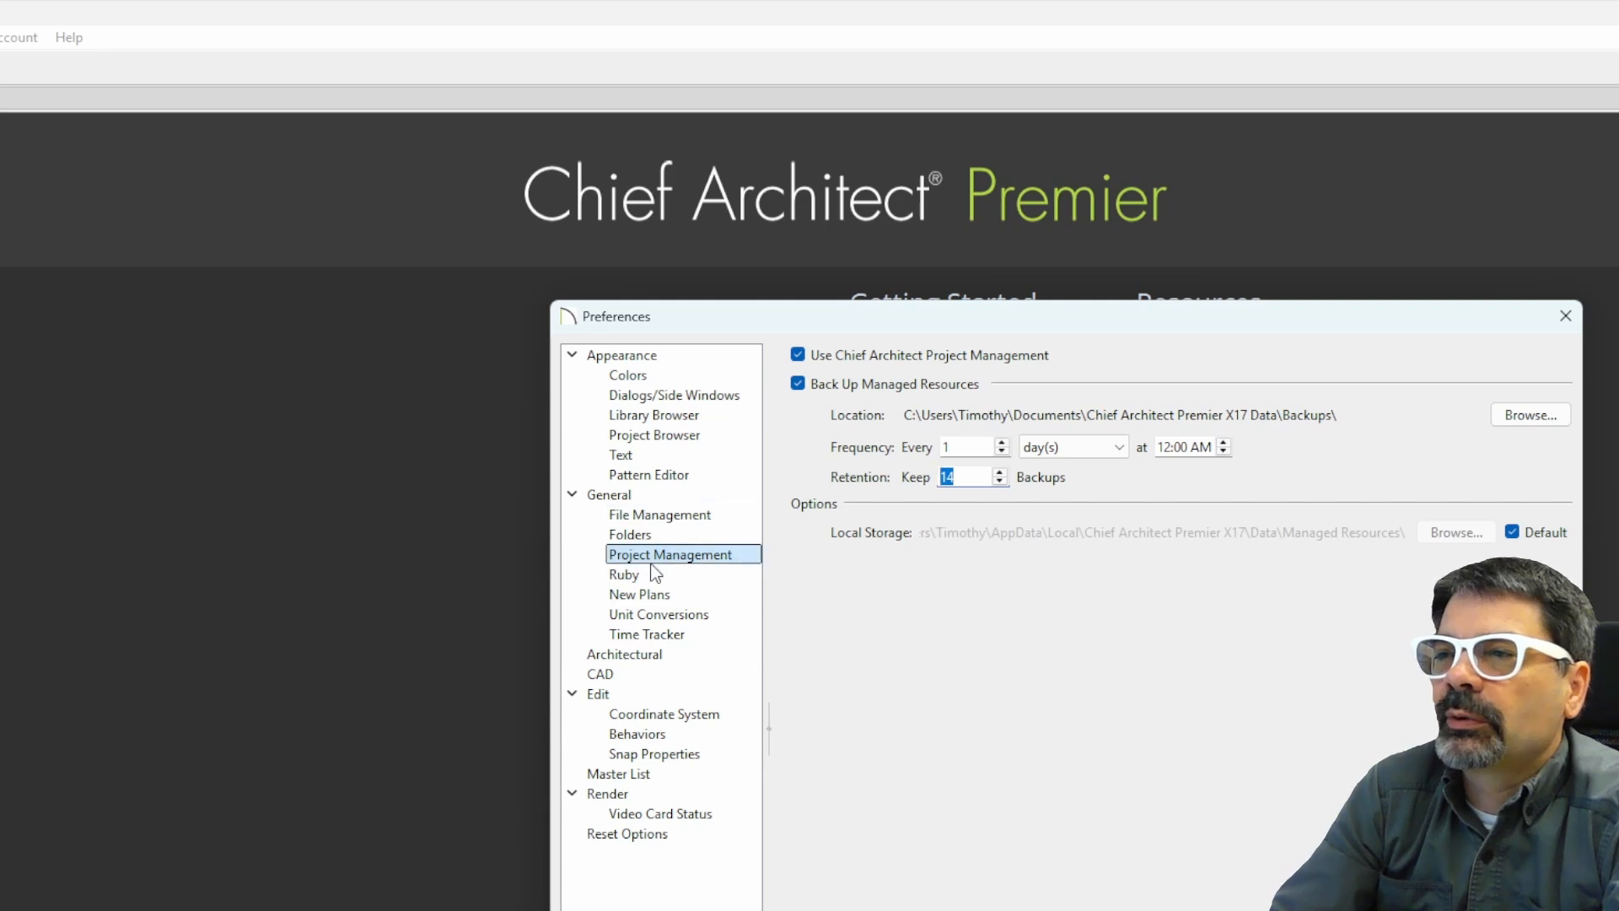
pyautogui.click(798, 355)
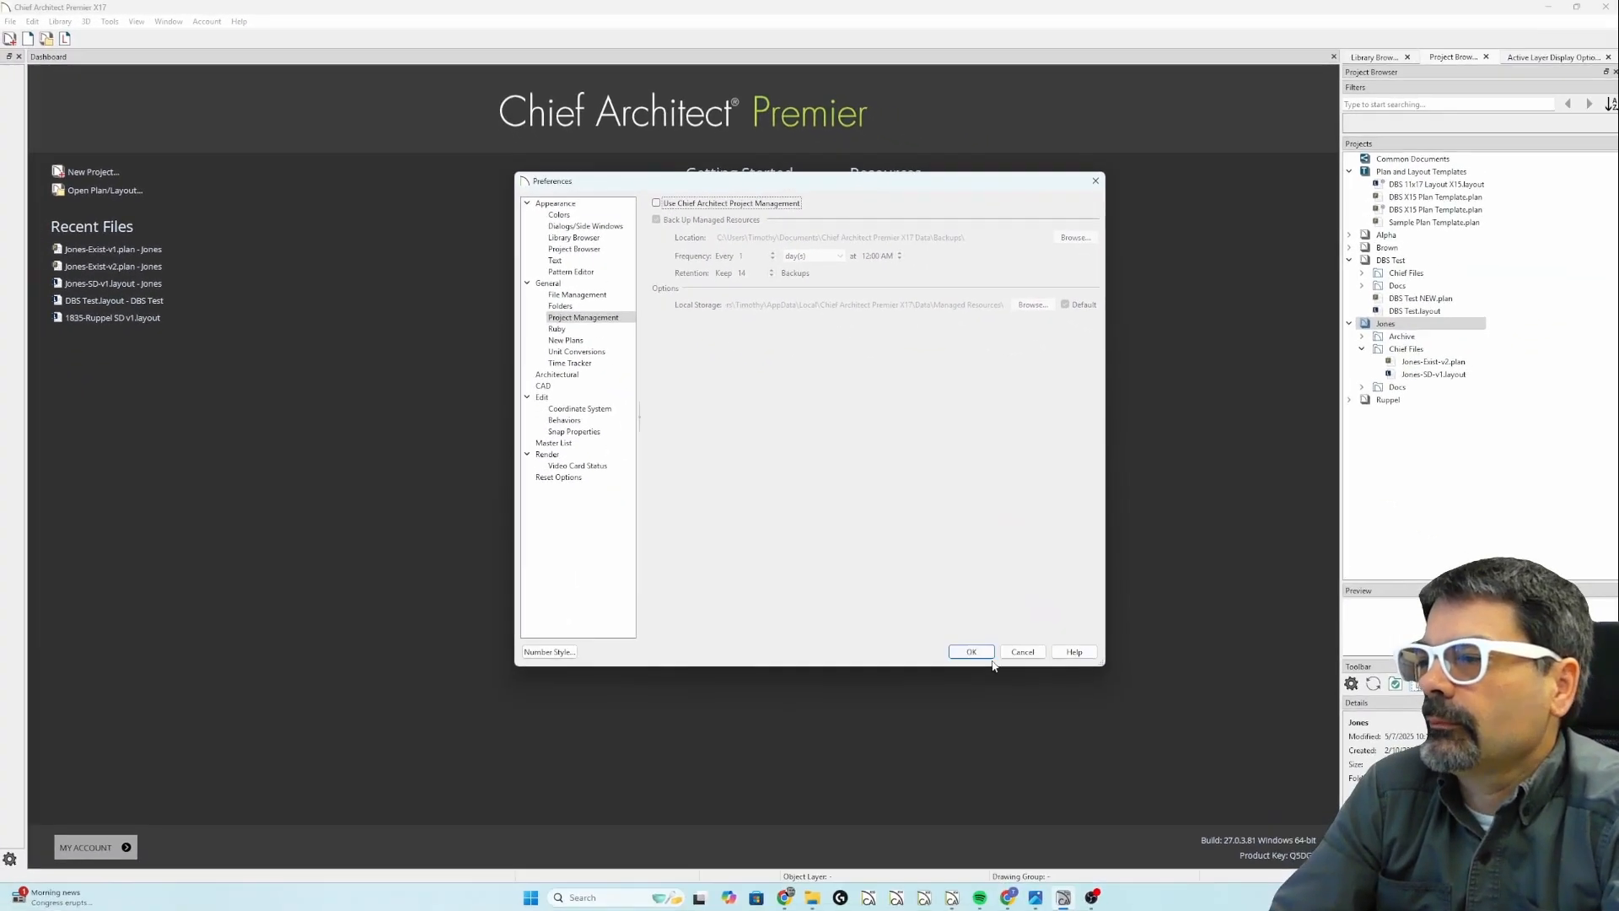
pyautogui.click(968, 651)
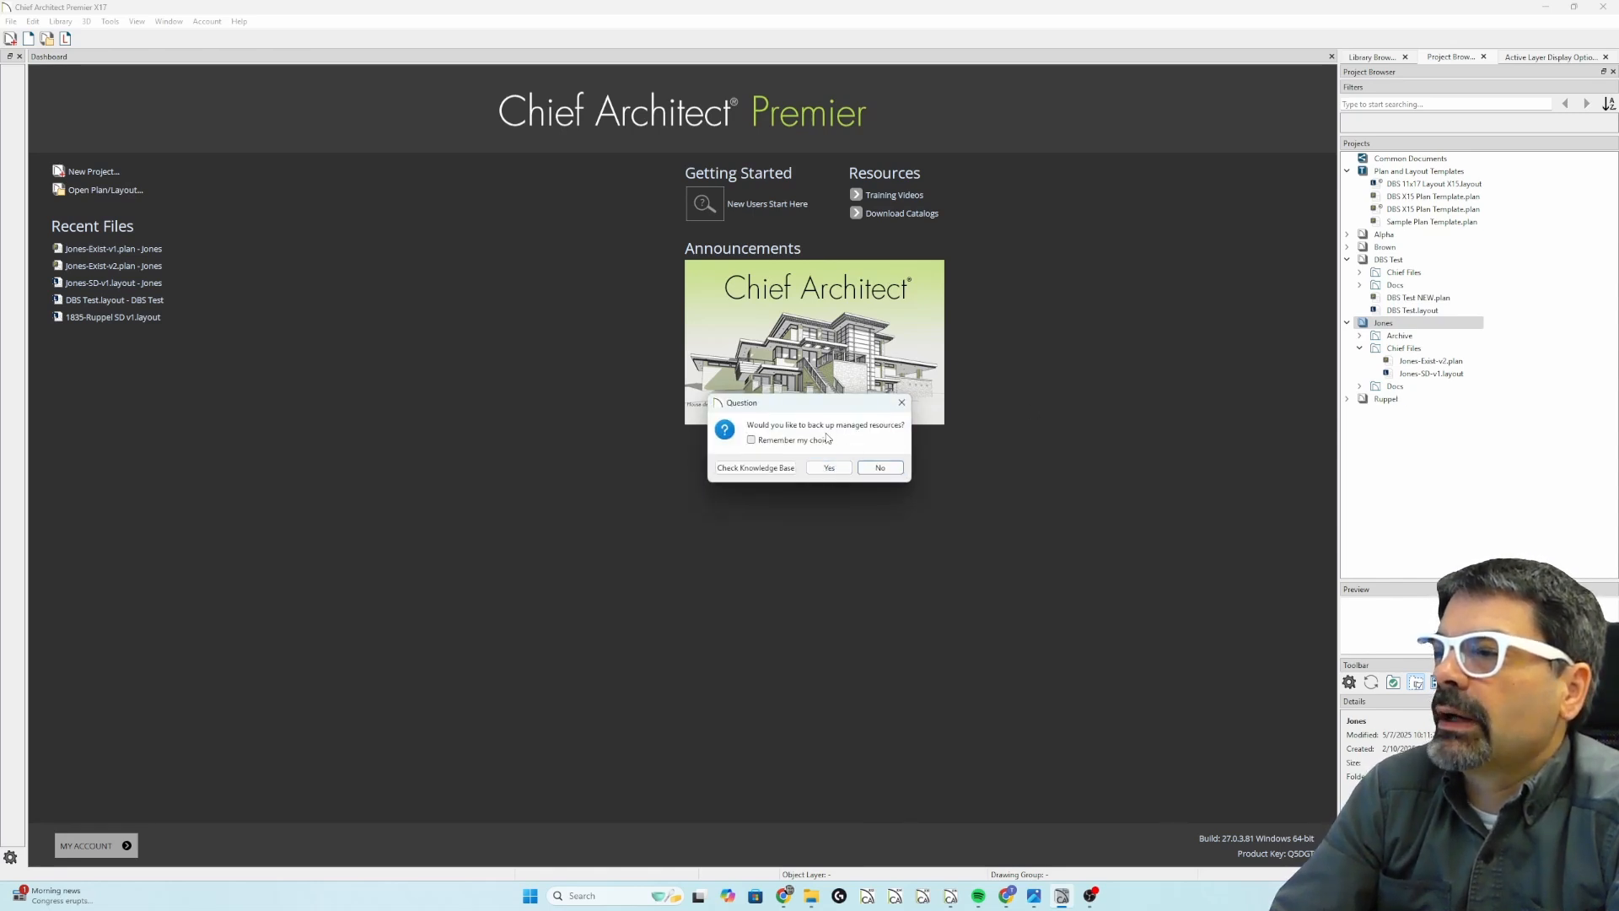
# Step: Answer No to backing up managed resources and close the Missing Resources report with Done
pyautogui.click(881, 467)
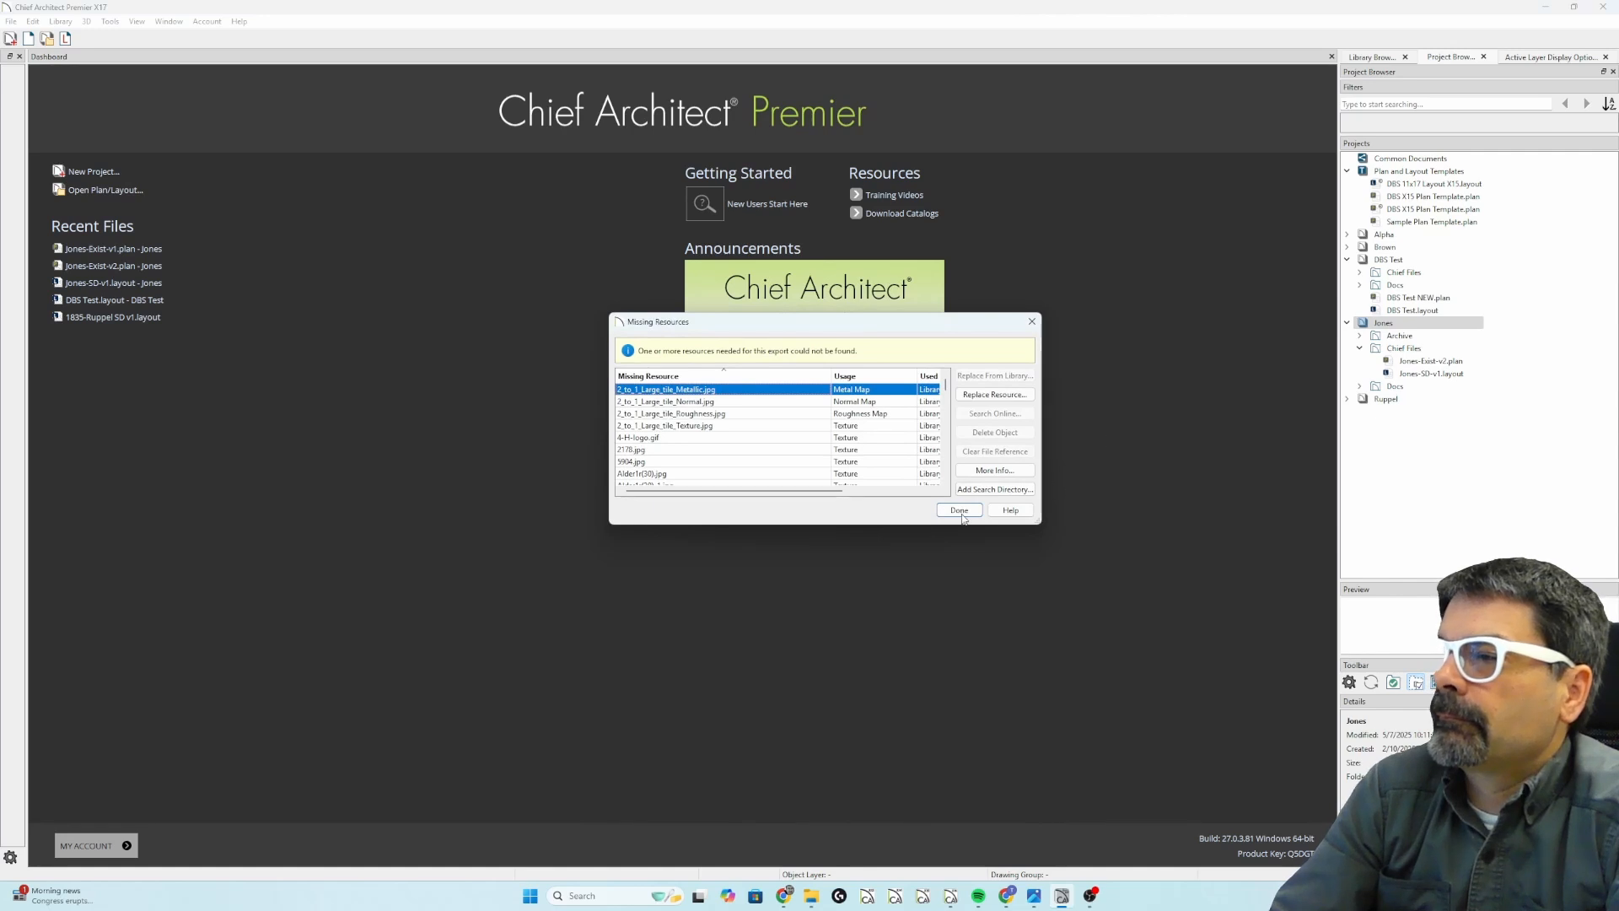
pyautogui.click(960, 510)
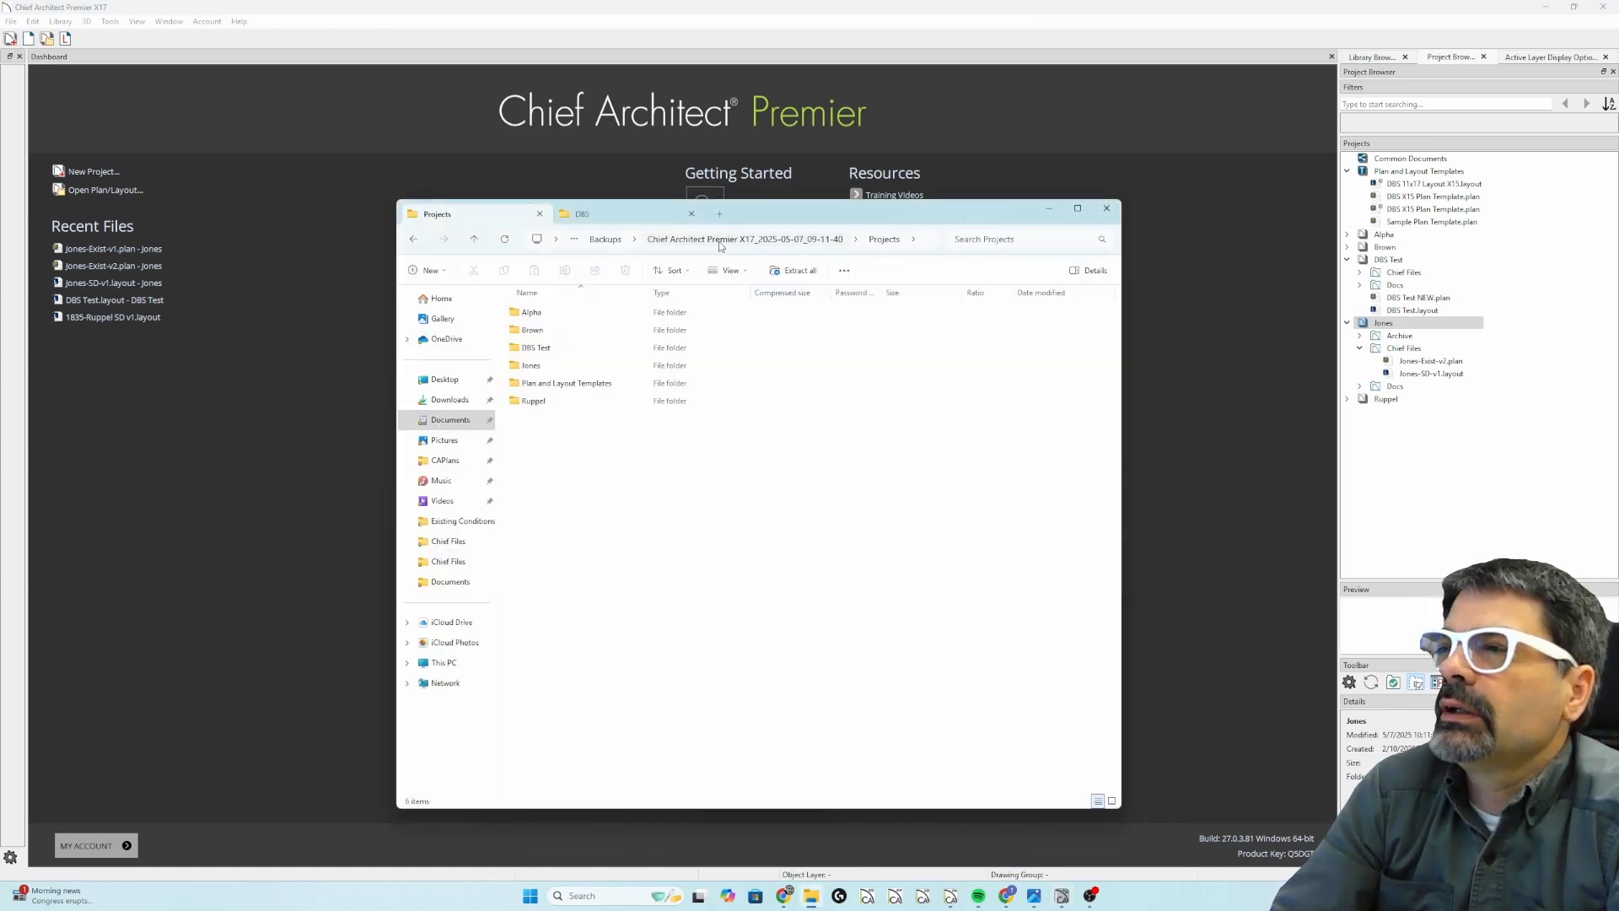
# Step: Inspect the backup's Database Libraries folder and its DBS subfolder, then close File Explorer
pyautogui.click(797, 240)
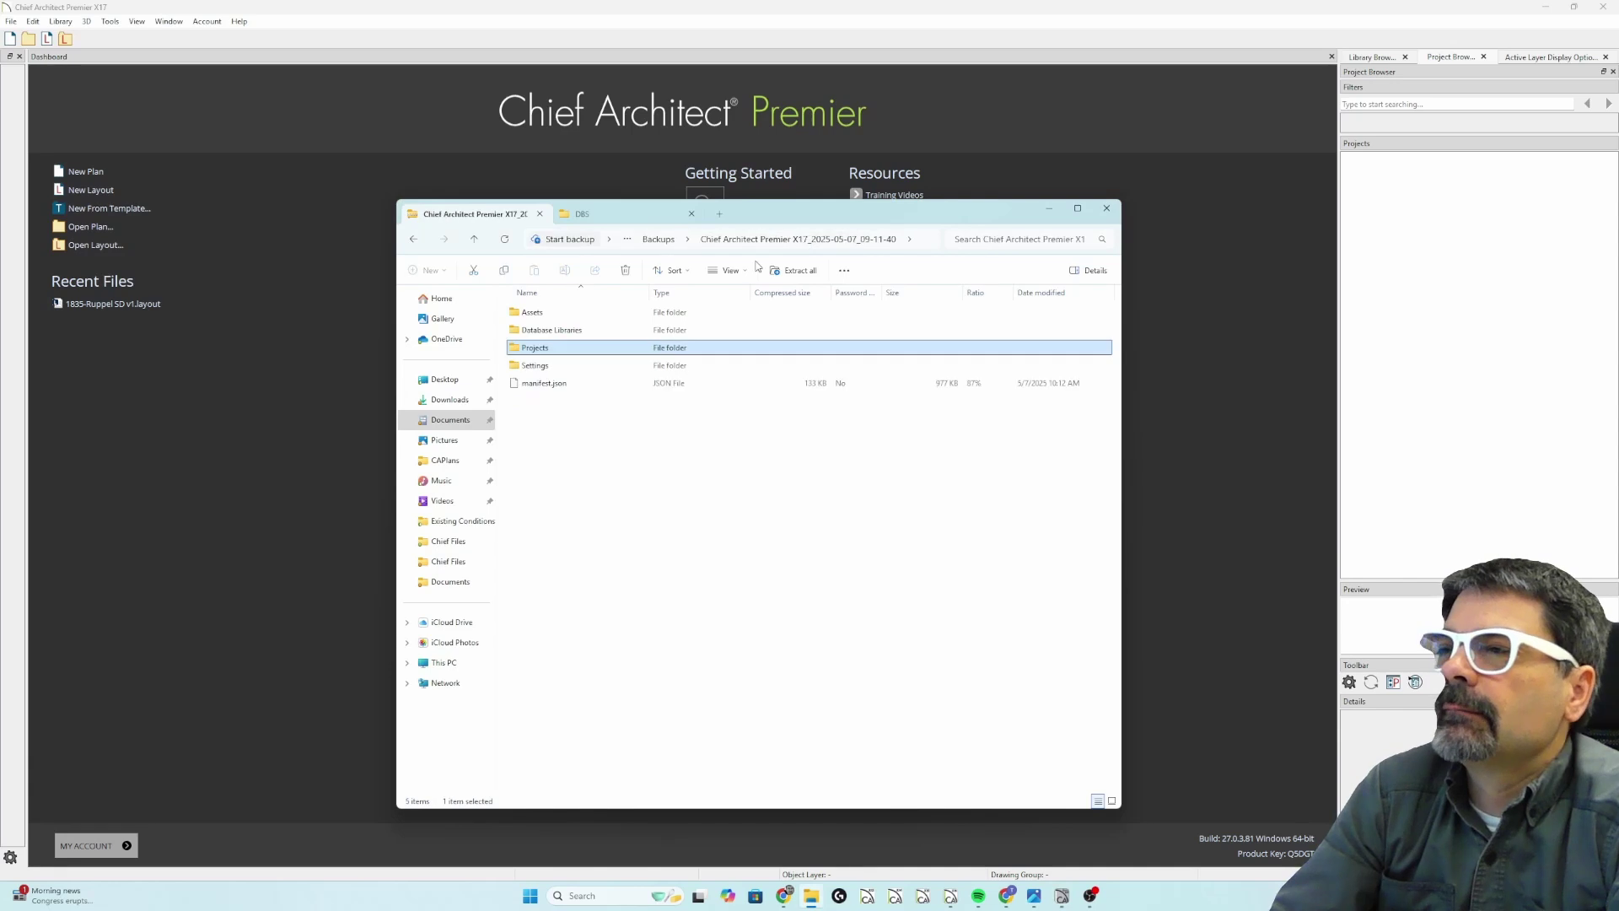
pyautogui.doubleClick(565, 330)
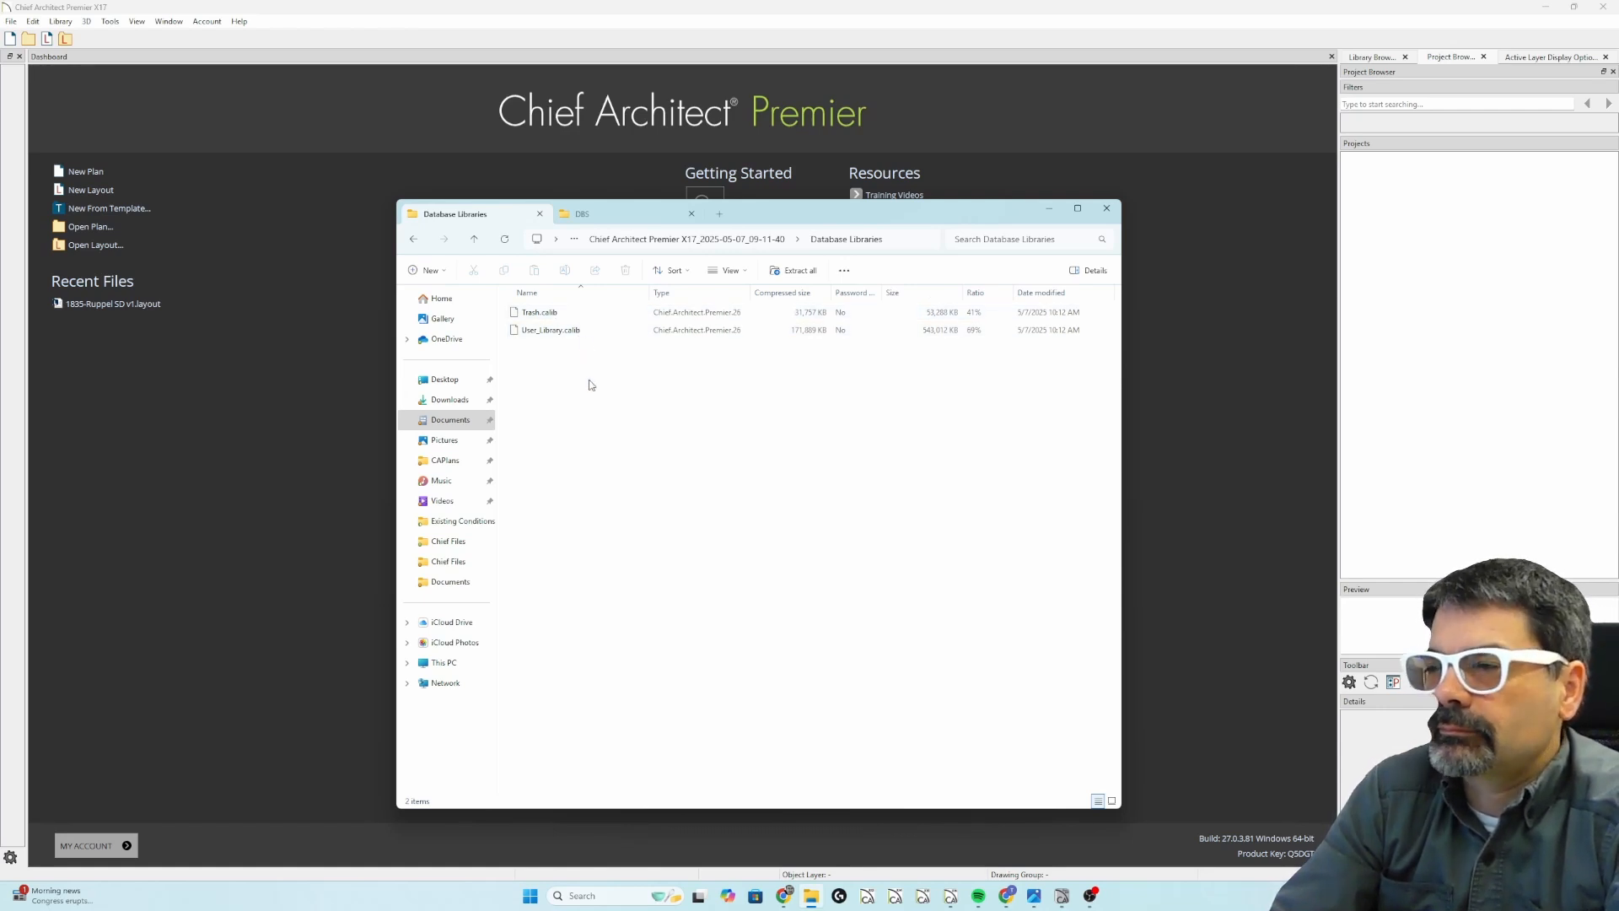
pyautogui.click(599, 216)
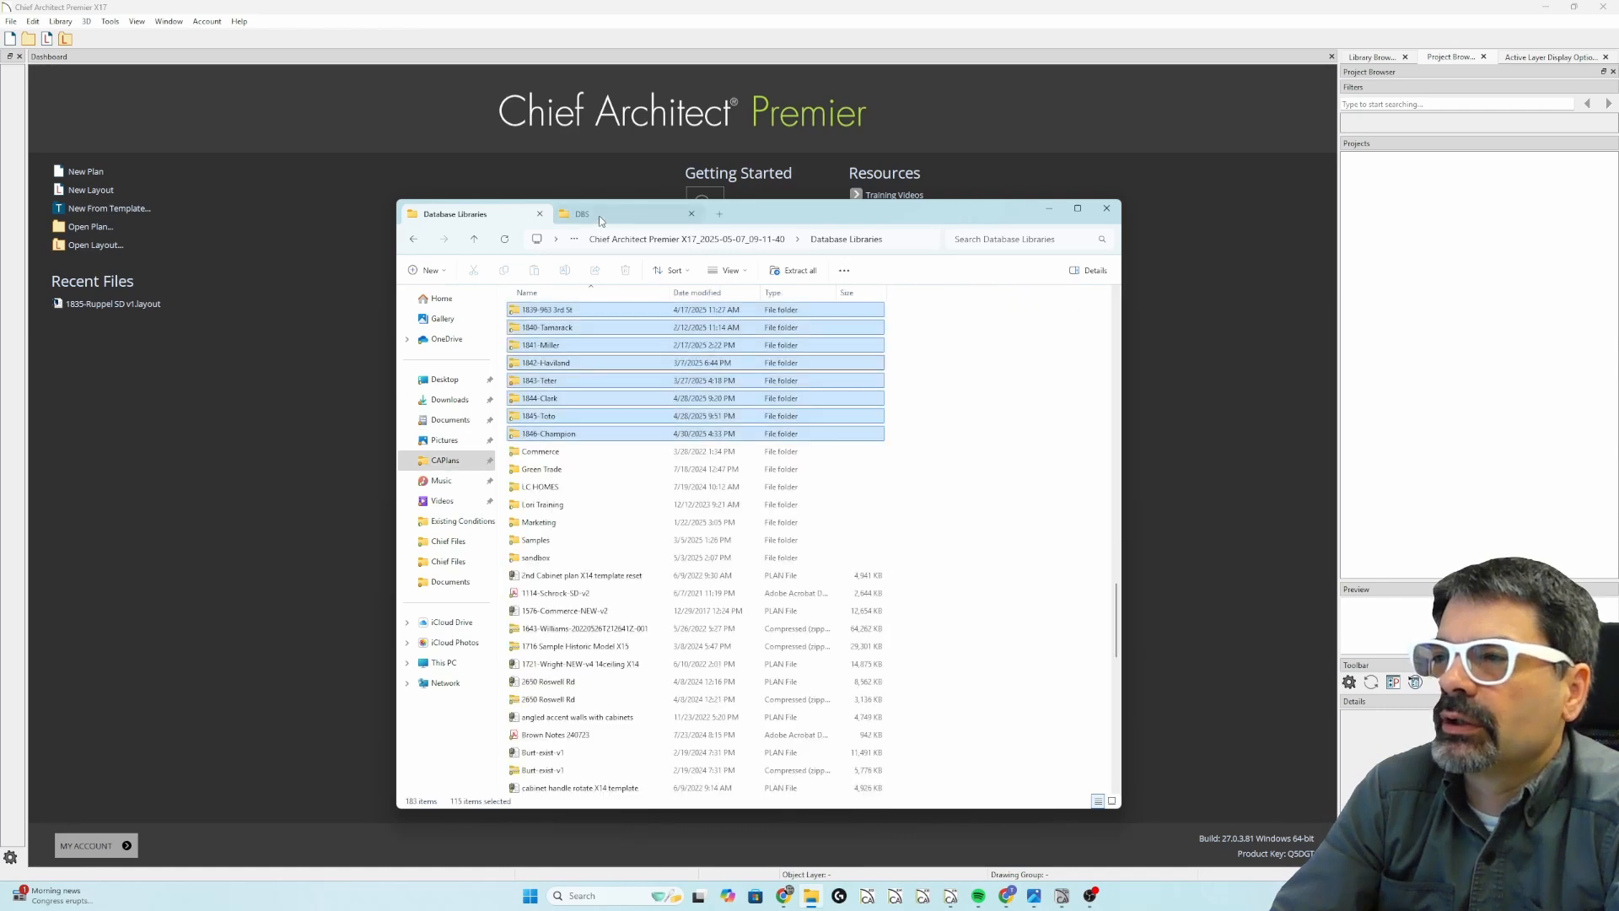
pyautogui.click(691, 213)
pyautogui.click(1107, 208)
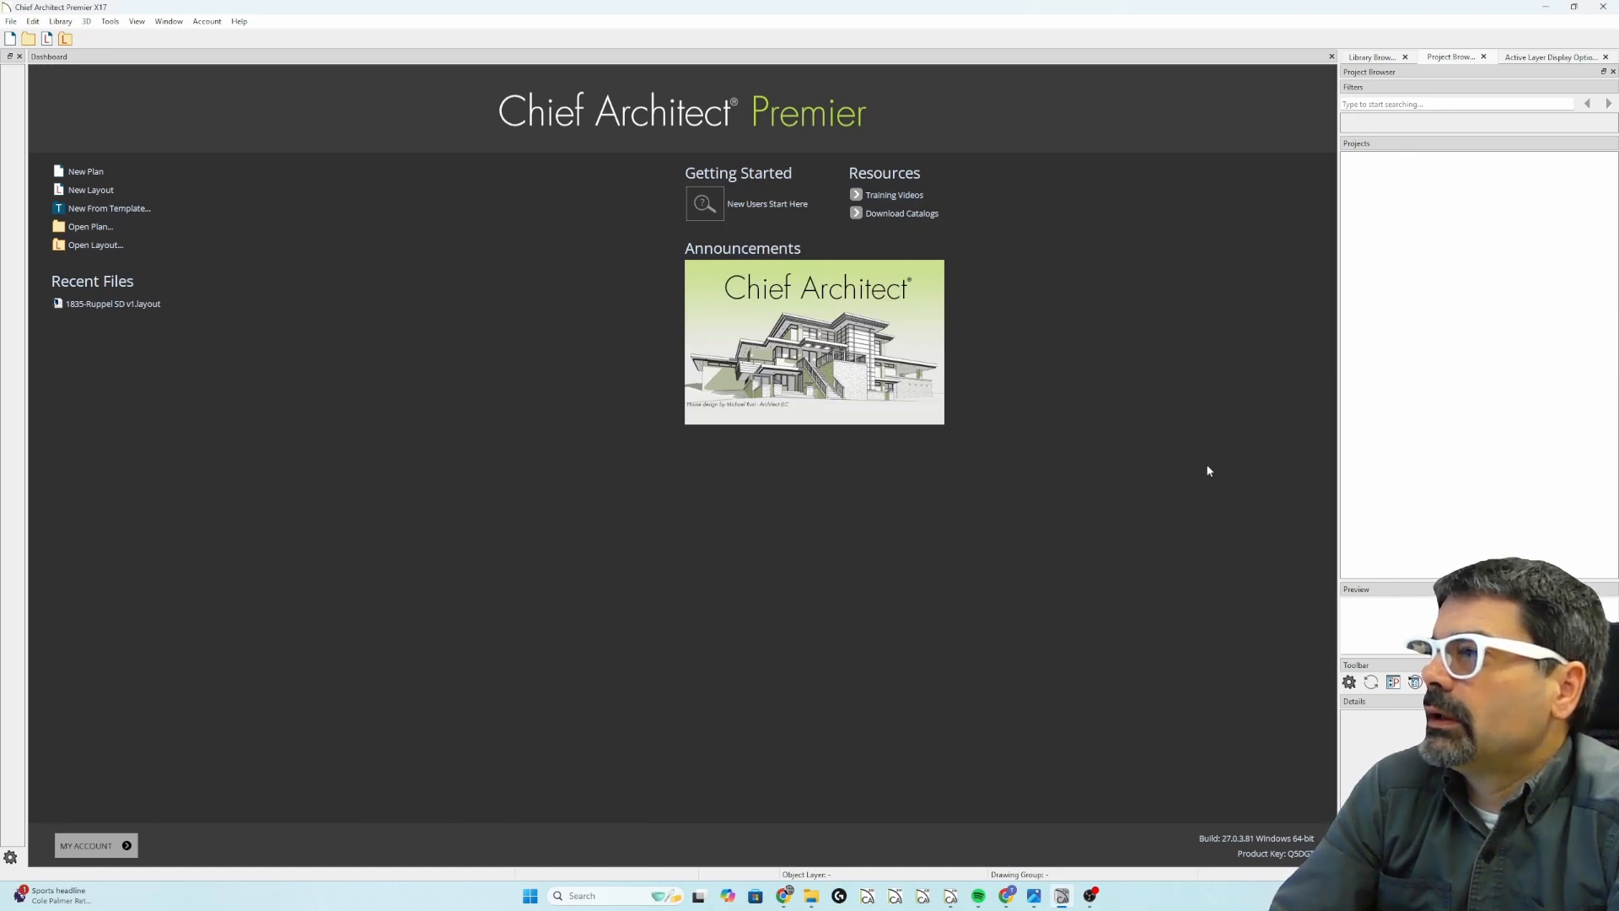
# Step: Show the Library Browser catalogs panel; briefly look in the Edit menu without choosing Preferences
pyautogui.click(1368, 57)
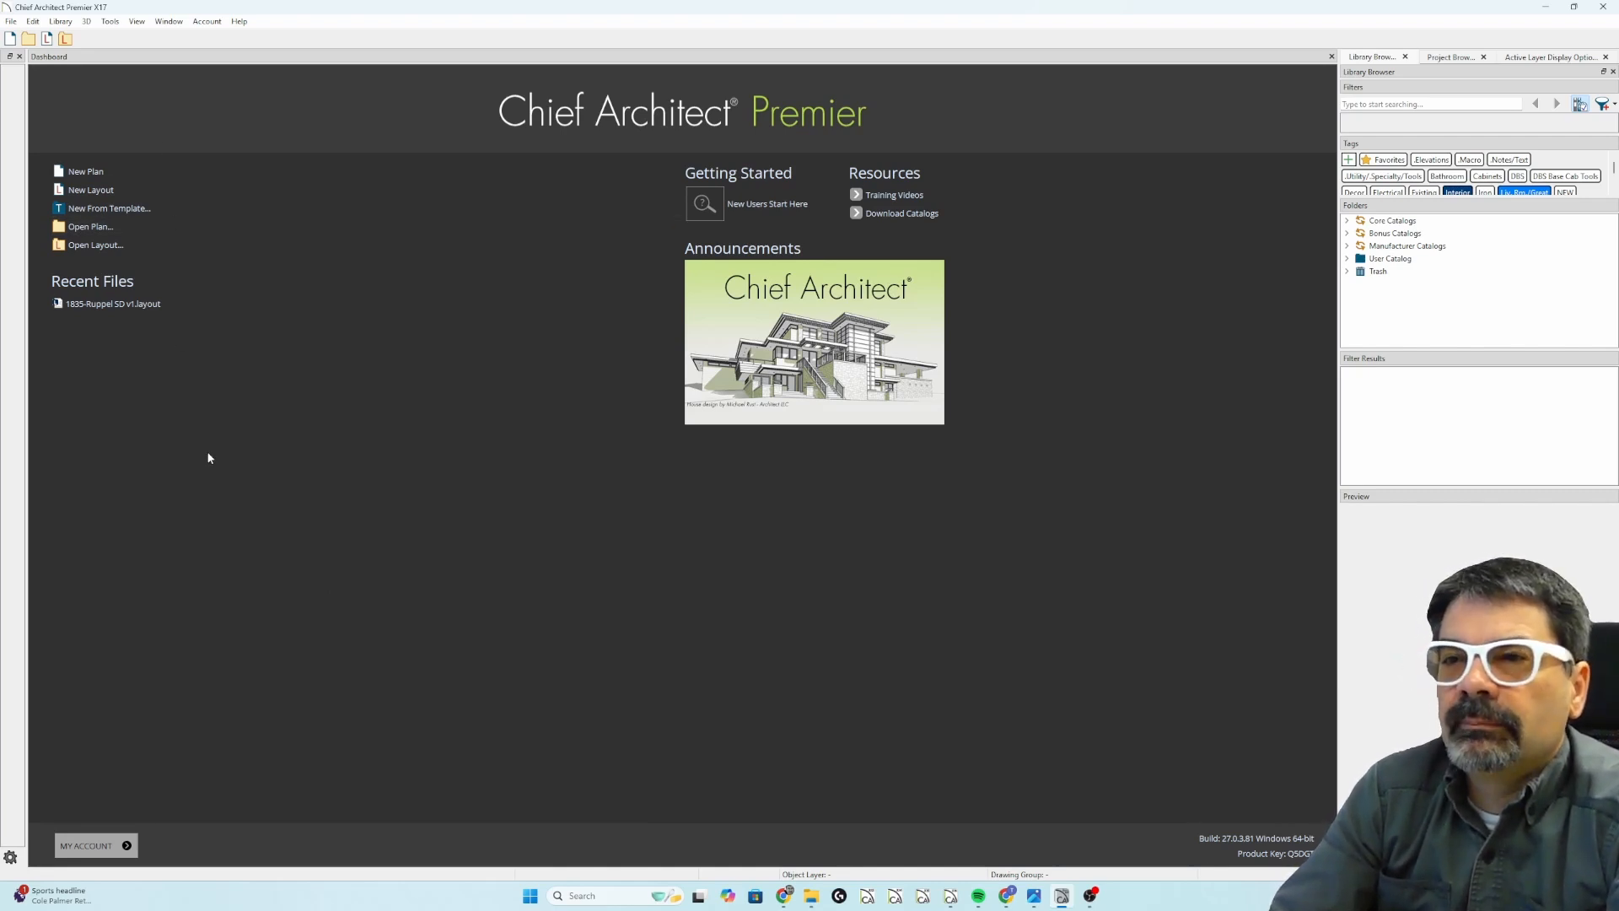
pyautogui.click(34, 22)
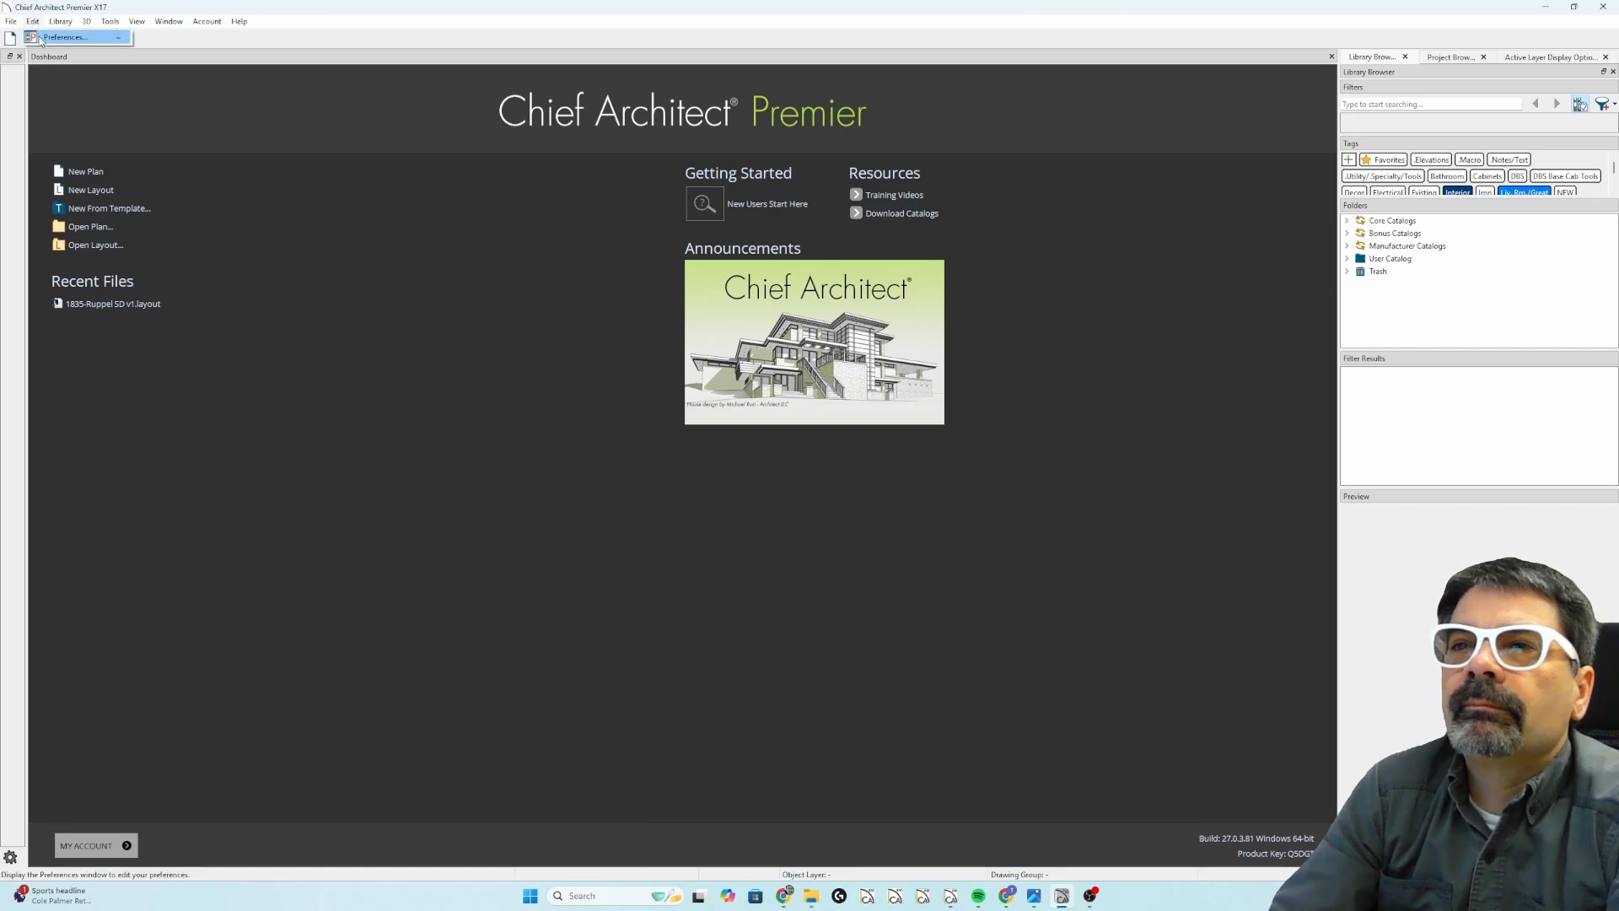
pyautogui.click(42, 39)
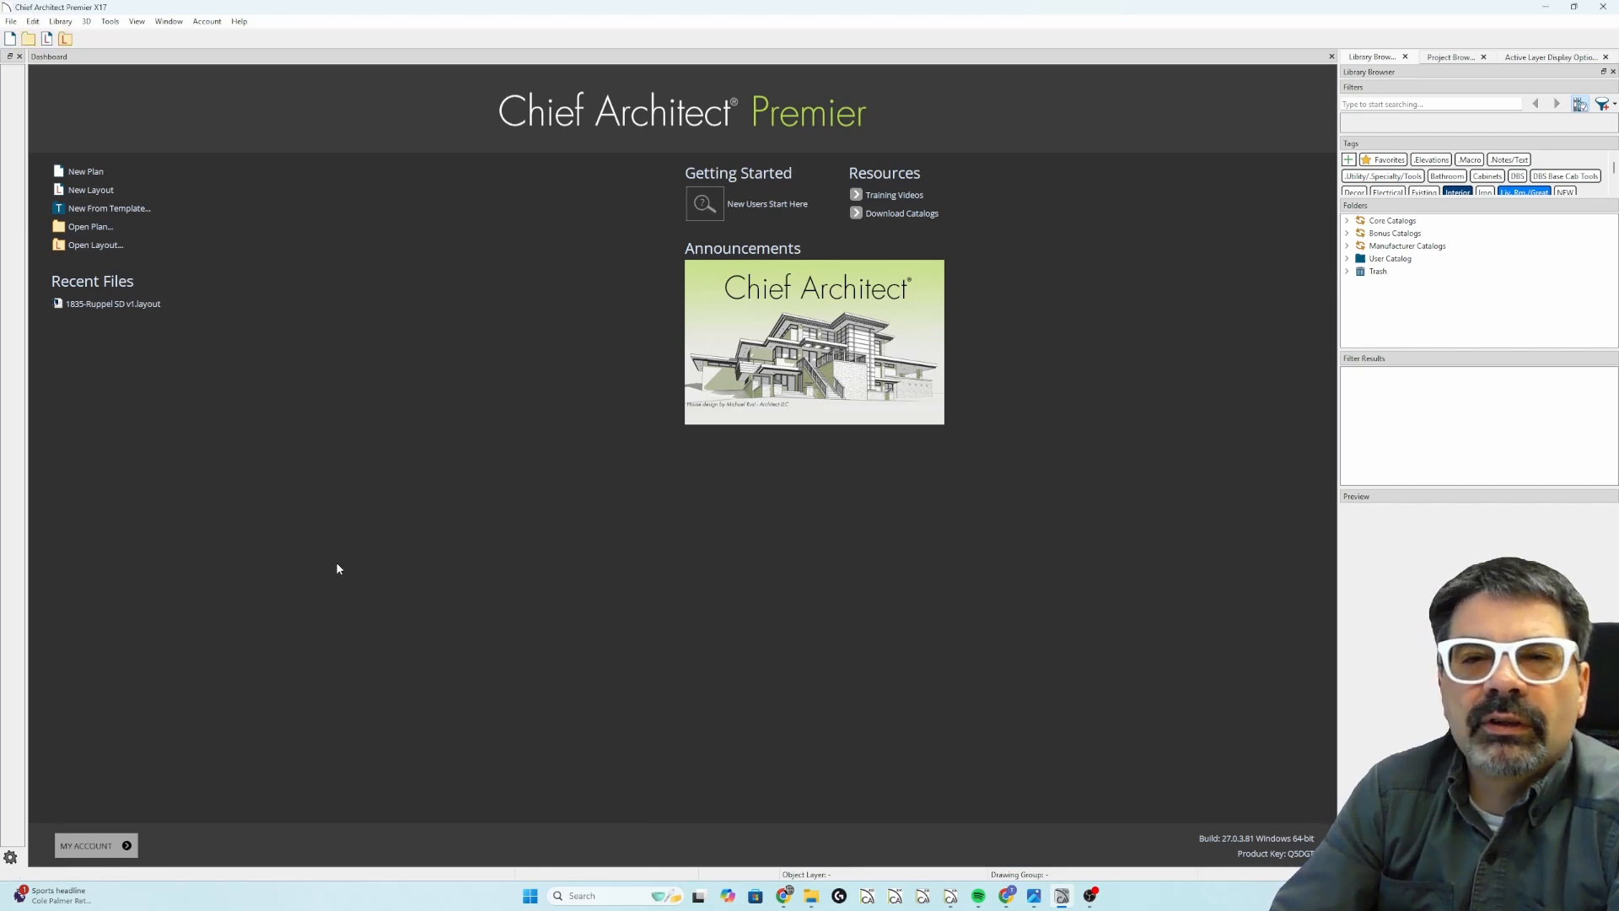